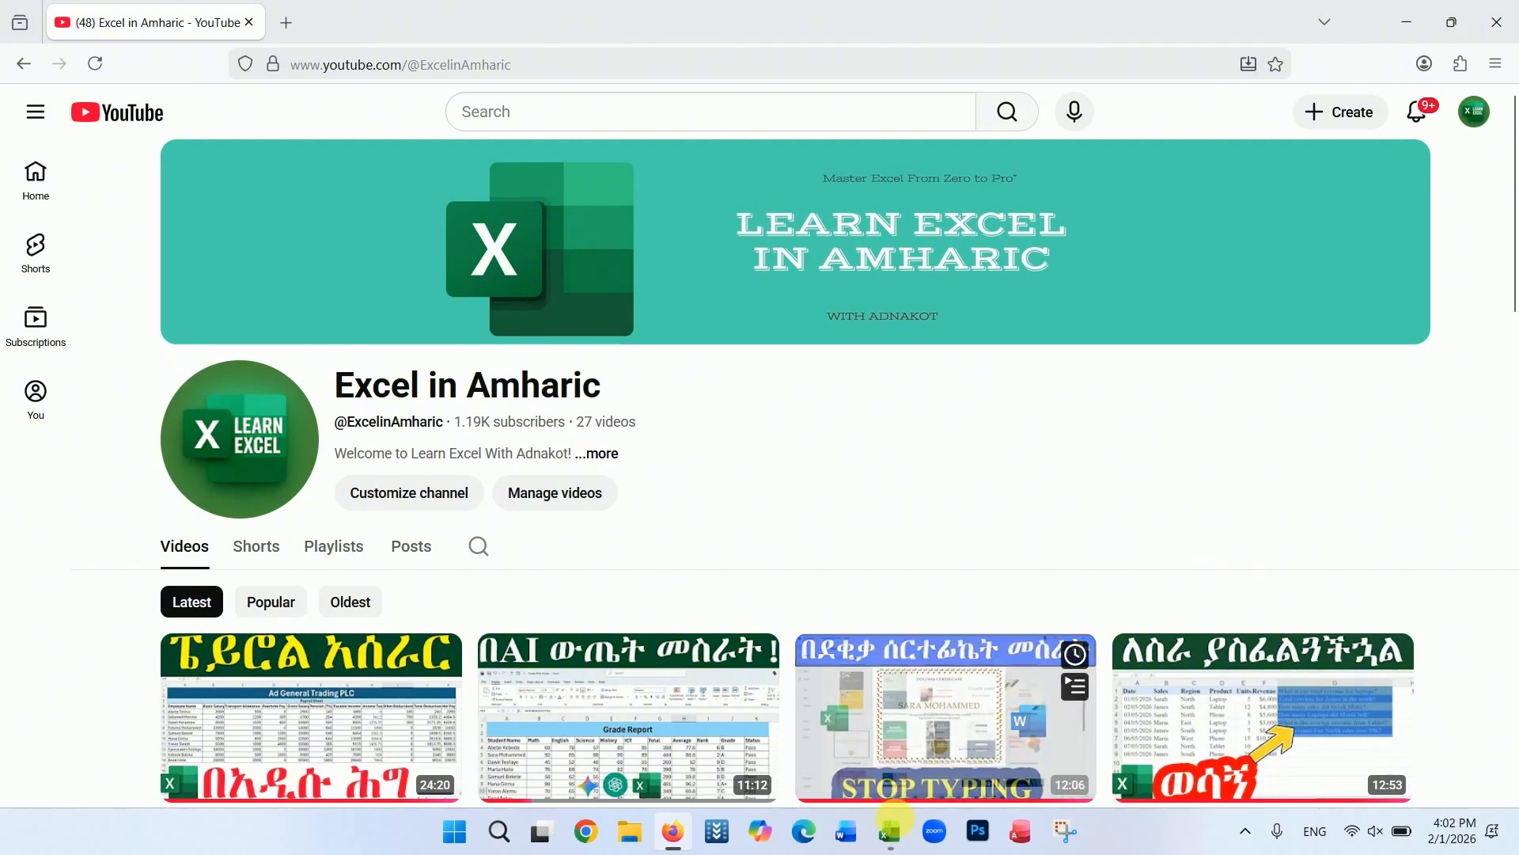
Switch from the browser to the 10 Shortcuts.xlsx workbook in Excel.
click(891, 831)
click(854, 635)
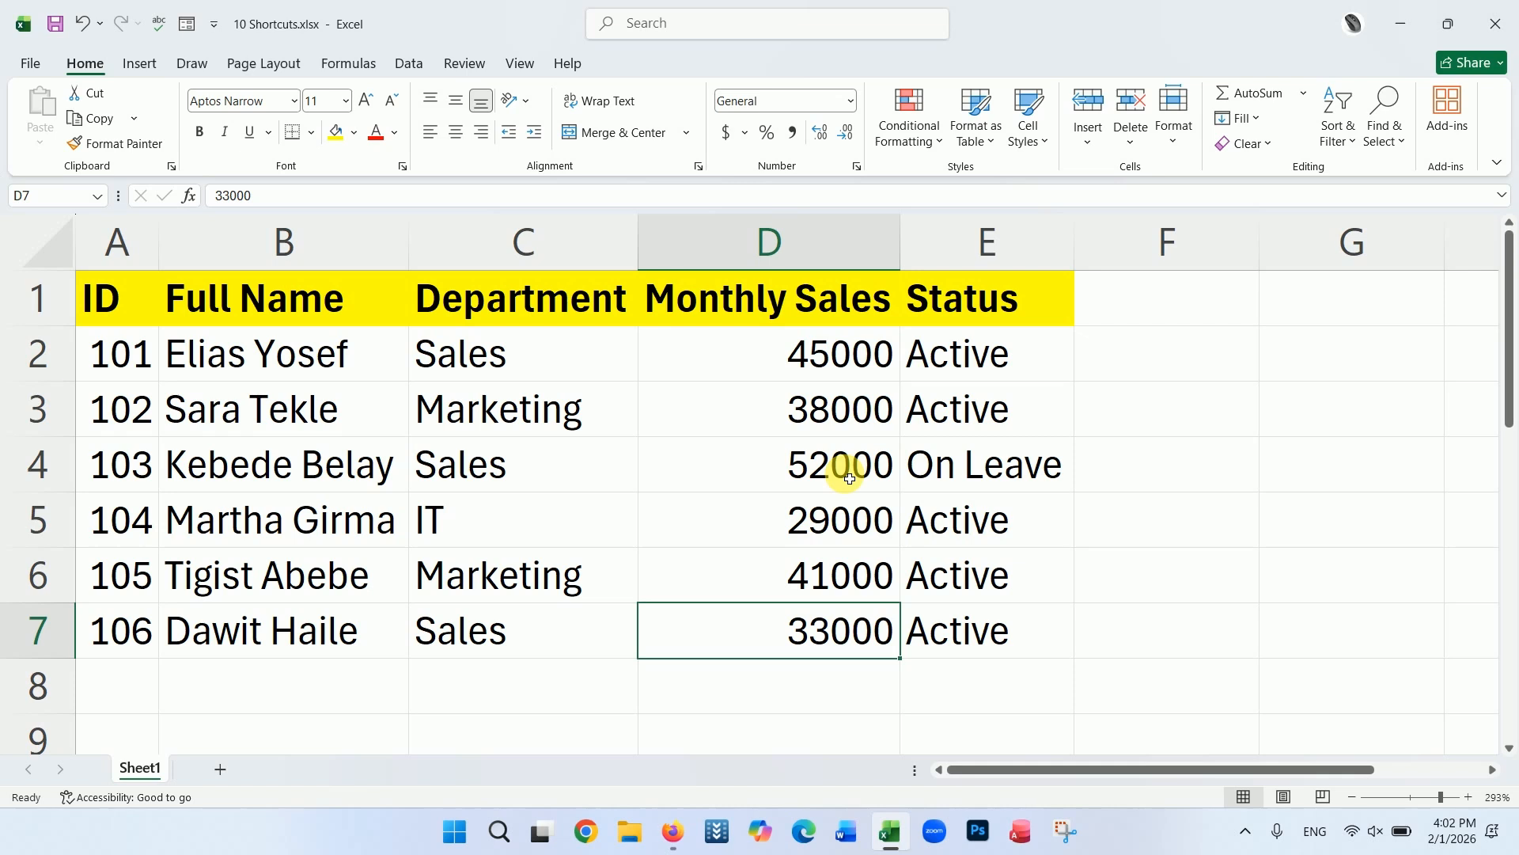
click(849, 478)
click(580, 516)
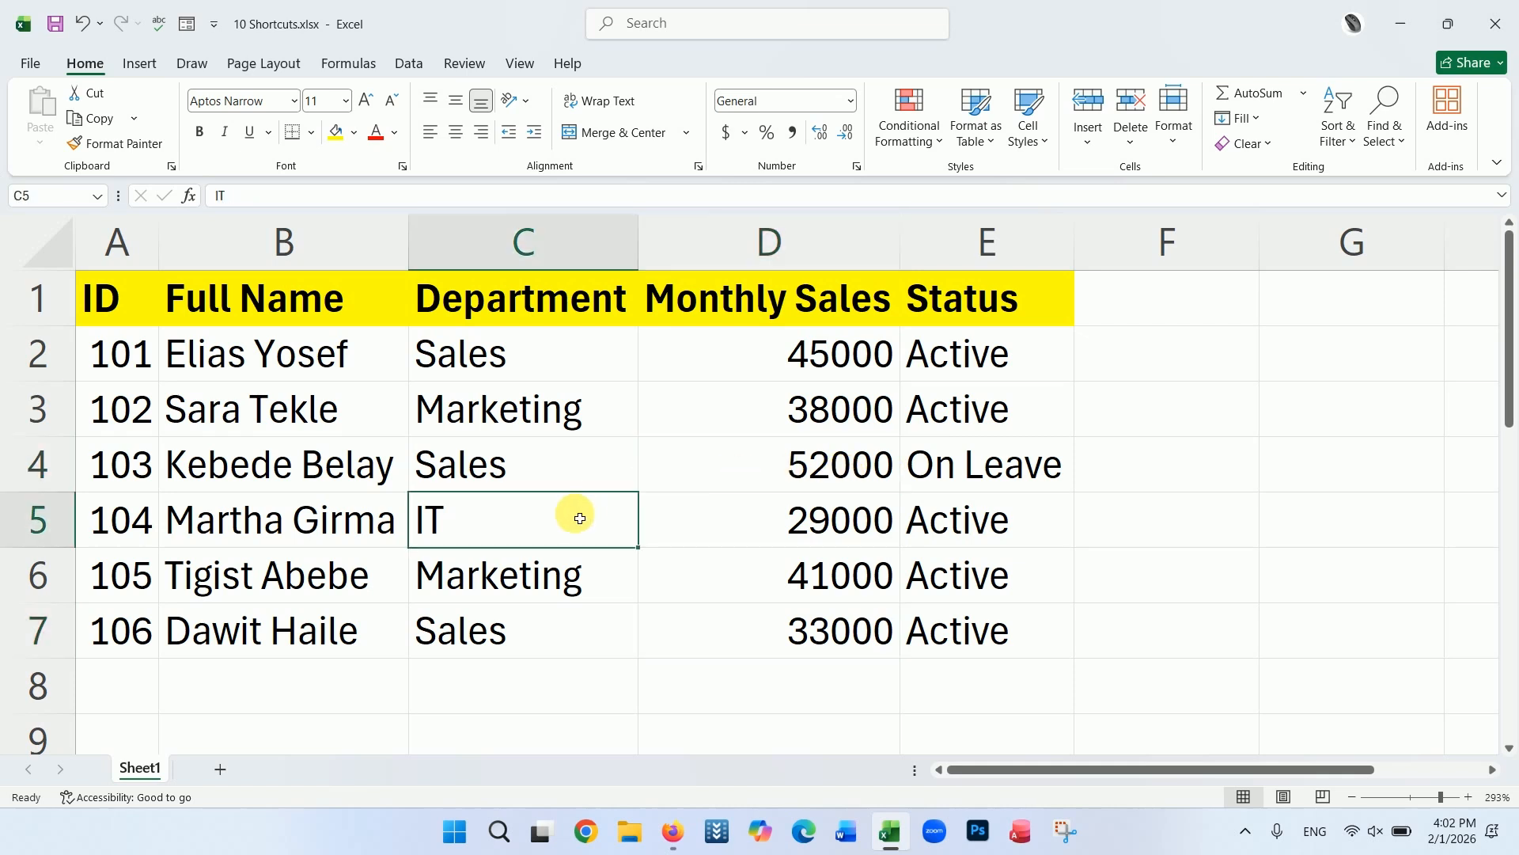
click(582, 480)
click(695, 411)
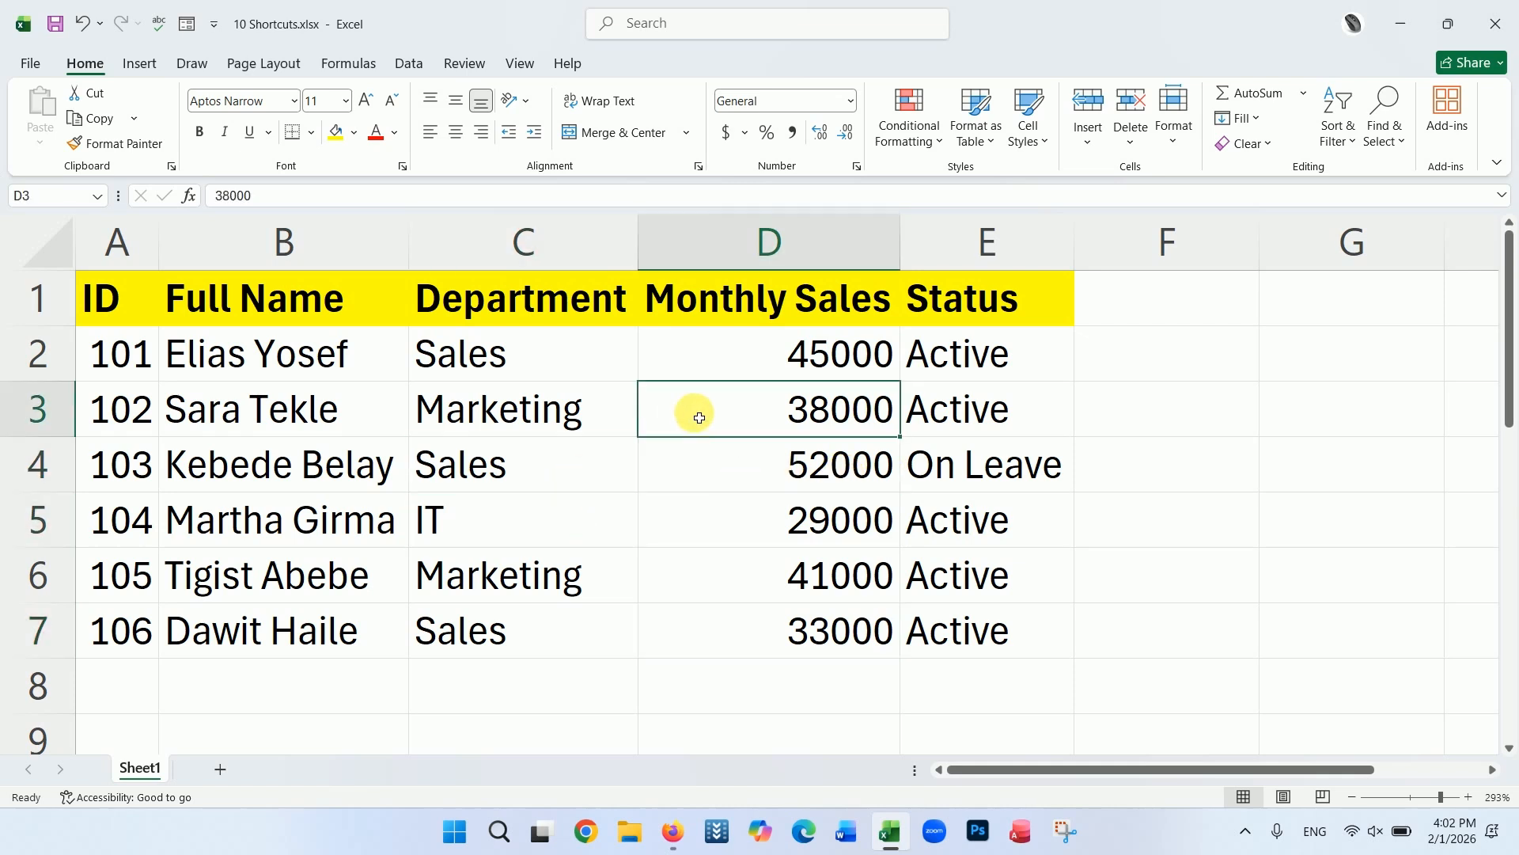
Convert the employee data range A1:E7 into a table with headers.
click(688, 541)
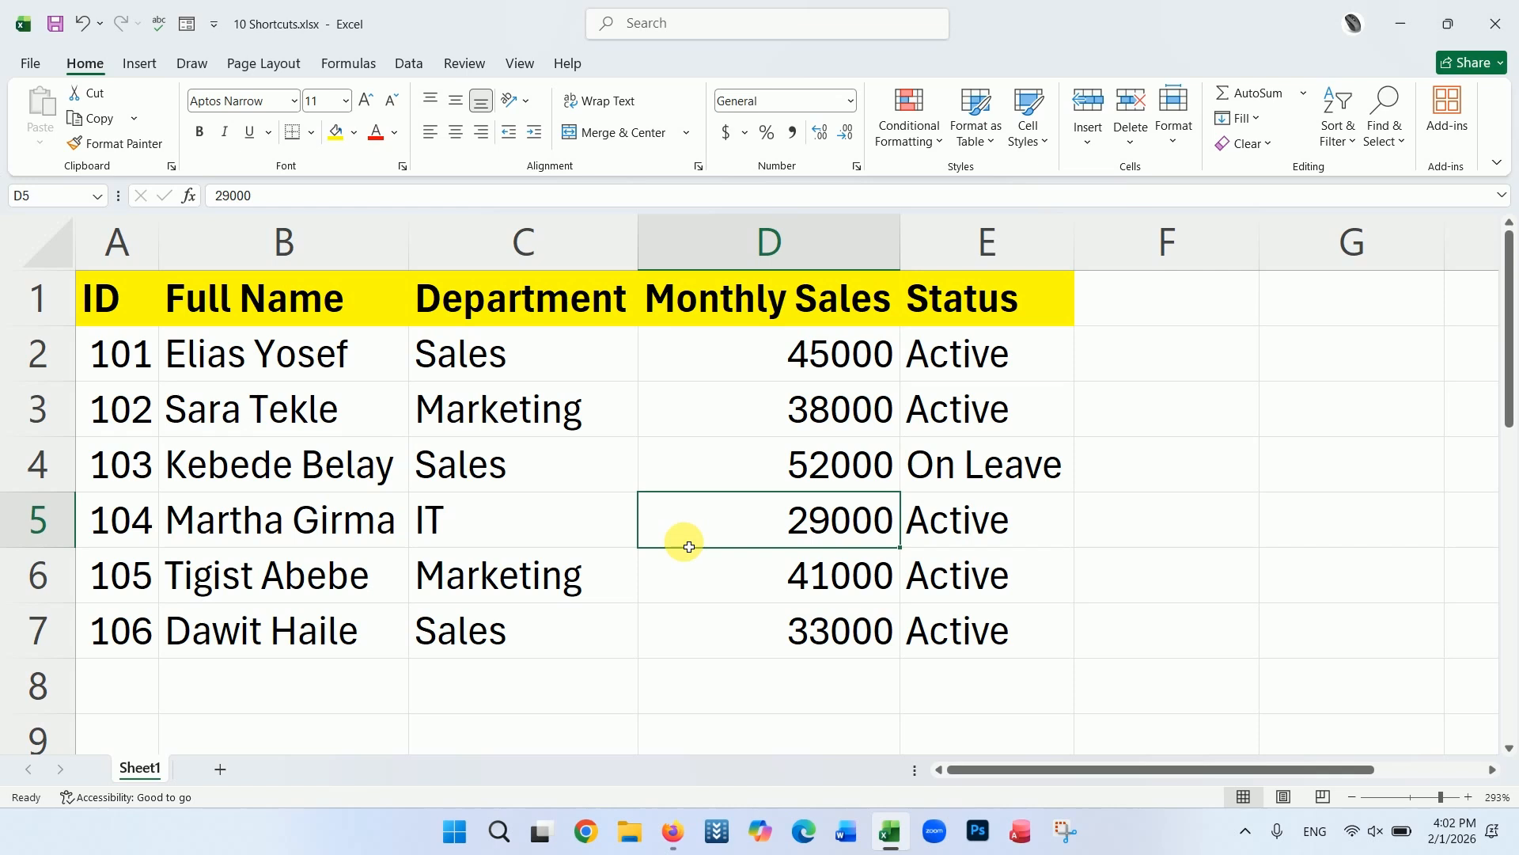
key(ctrl+t)
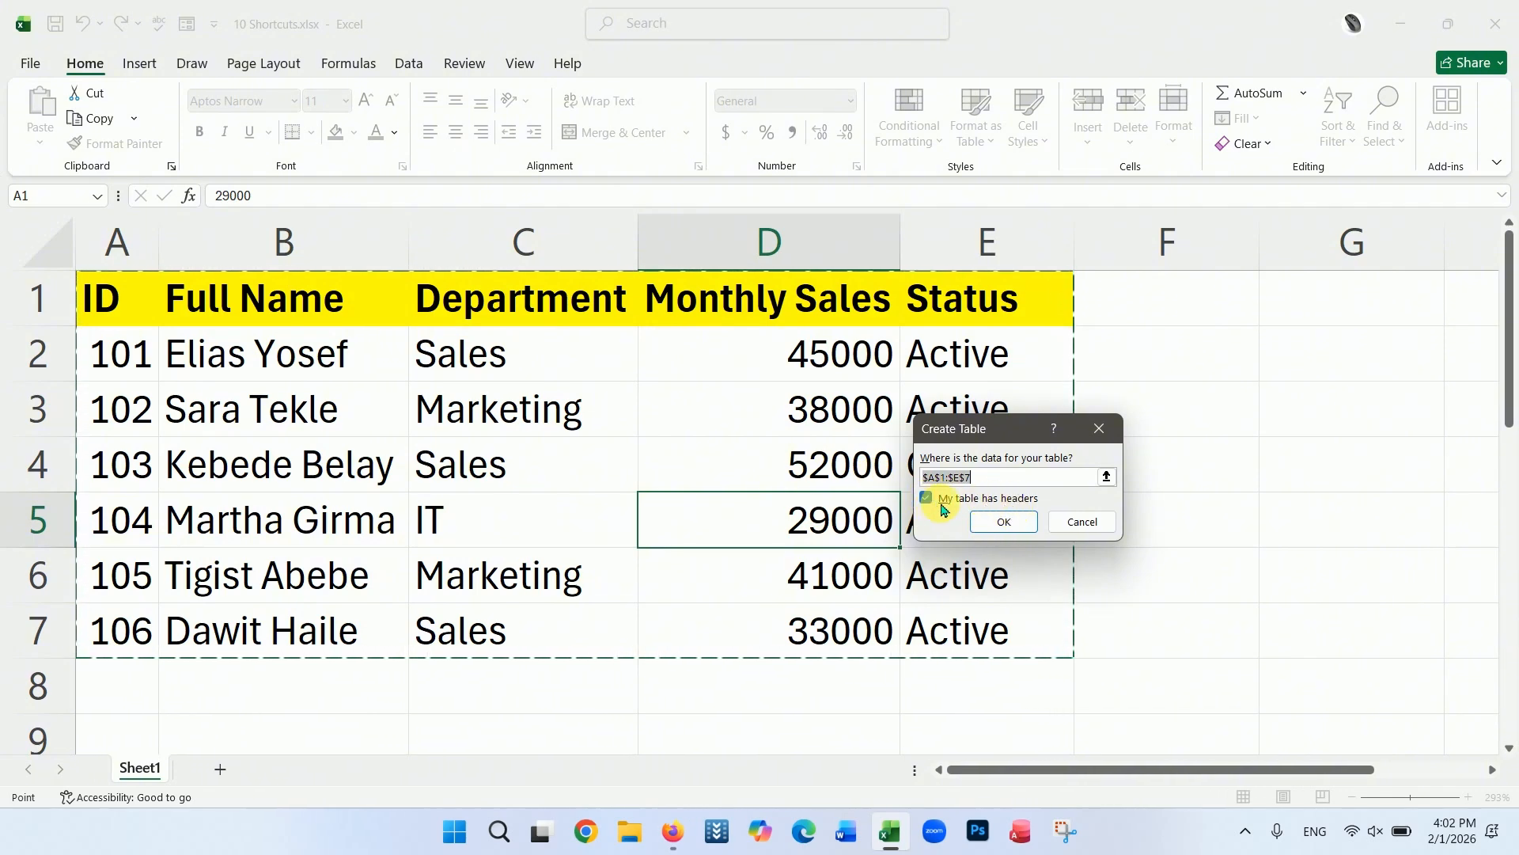
click(991, 521)
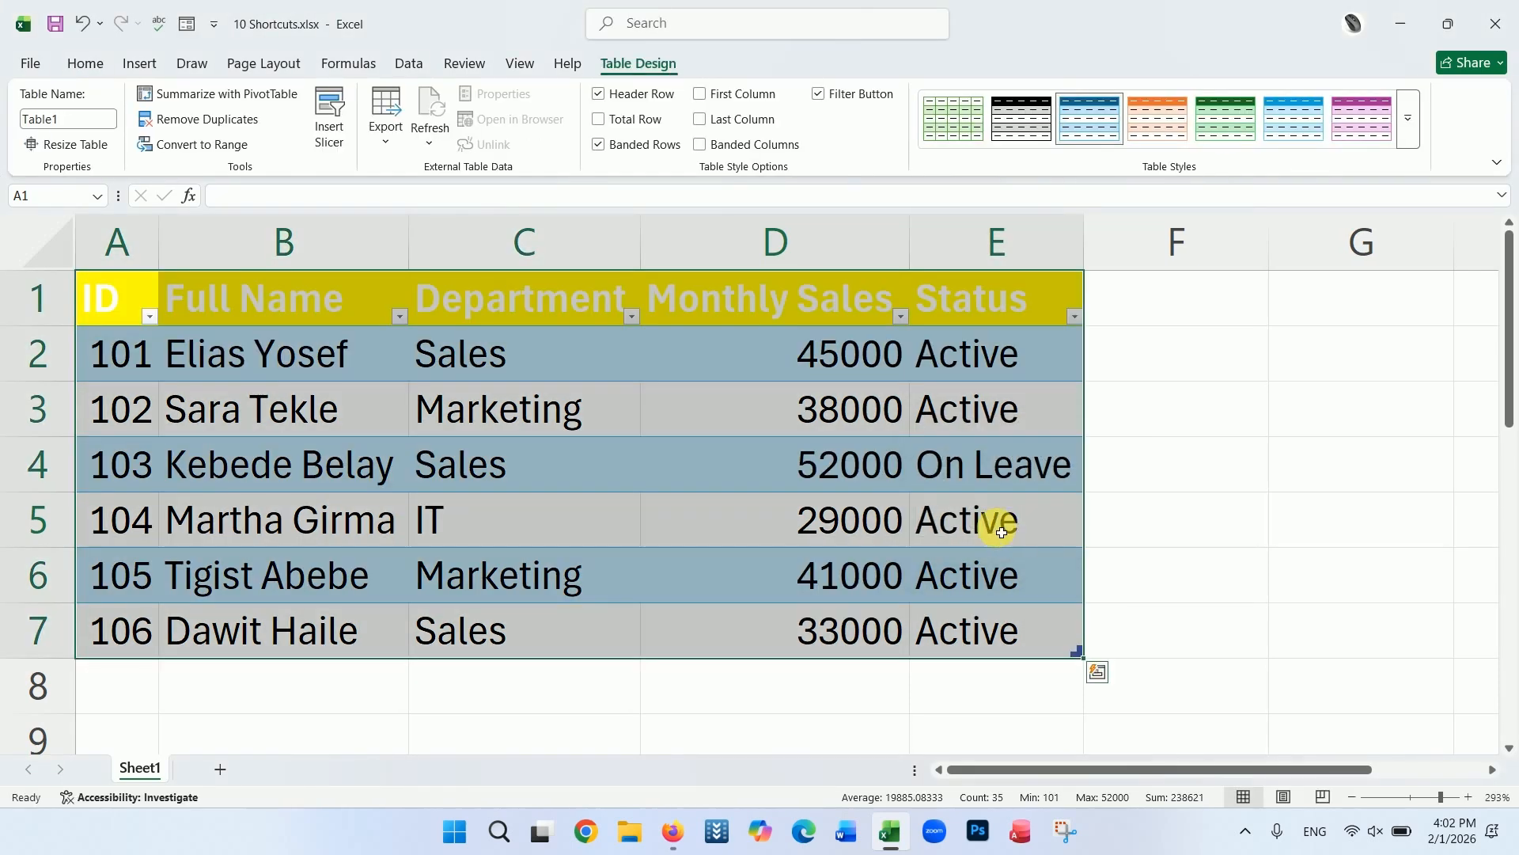
click(1001, 531)
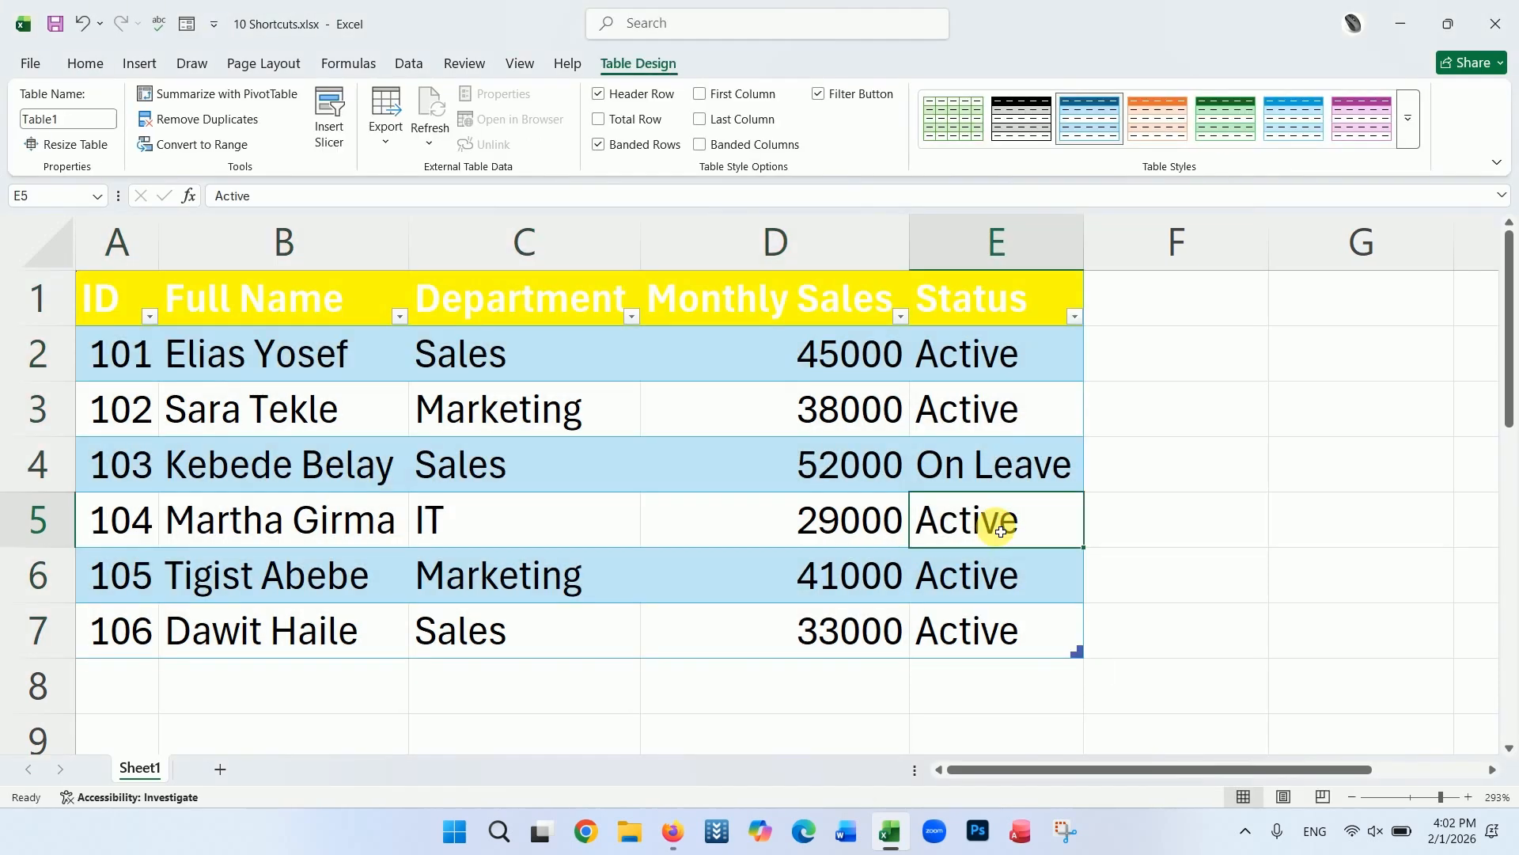
Undo the table conversion of the employee data, and briefly view the On-Screen Keyboard.
key(ctrl+z)
key(ctrl+super+o)
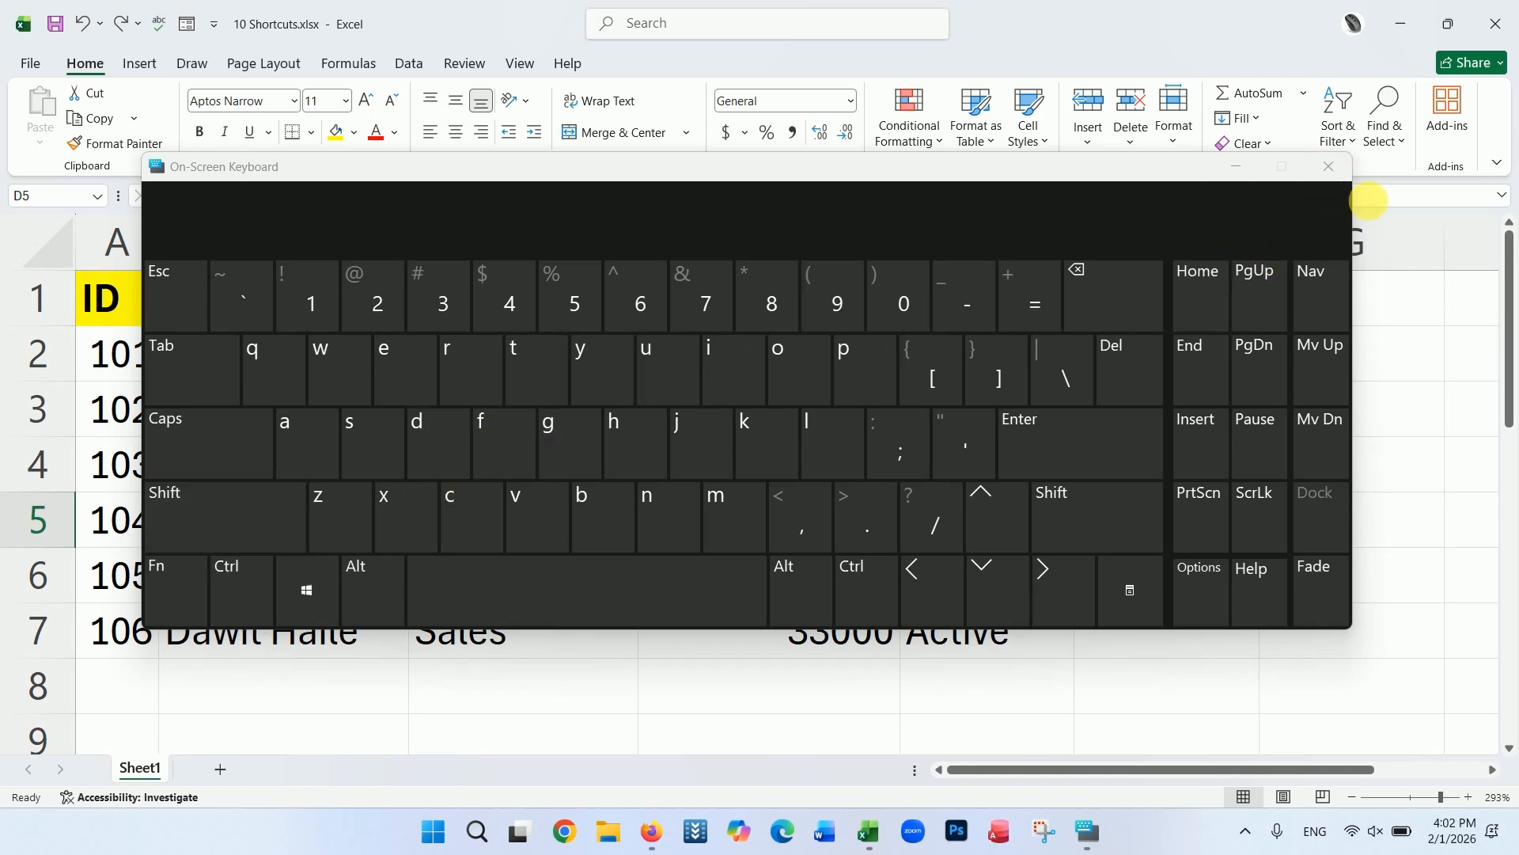
click(1332, 166)
Examine how the header in row 1 behaves when moving down through the sheet and back to the data.
click(581, 645)
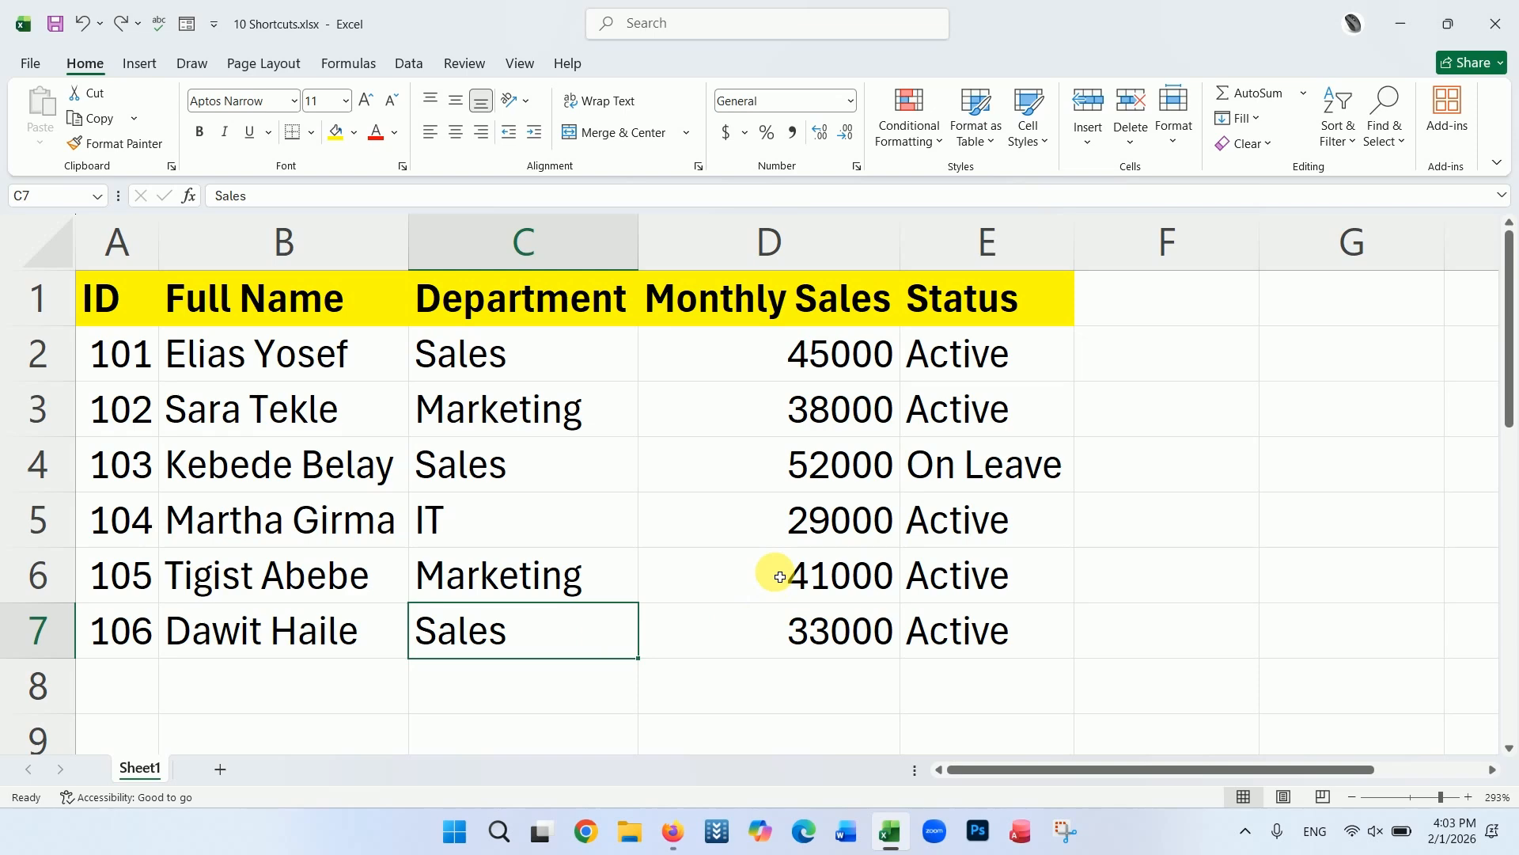
scroll(779, 577, down, 2)
scroll(779, 577, down, 3)
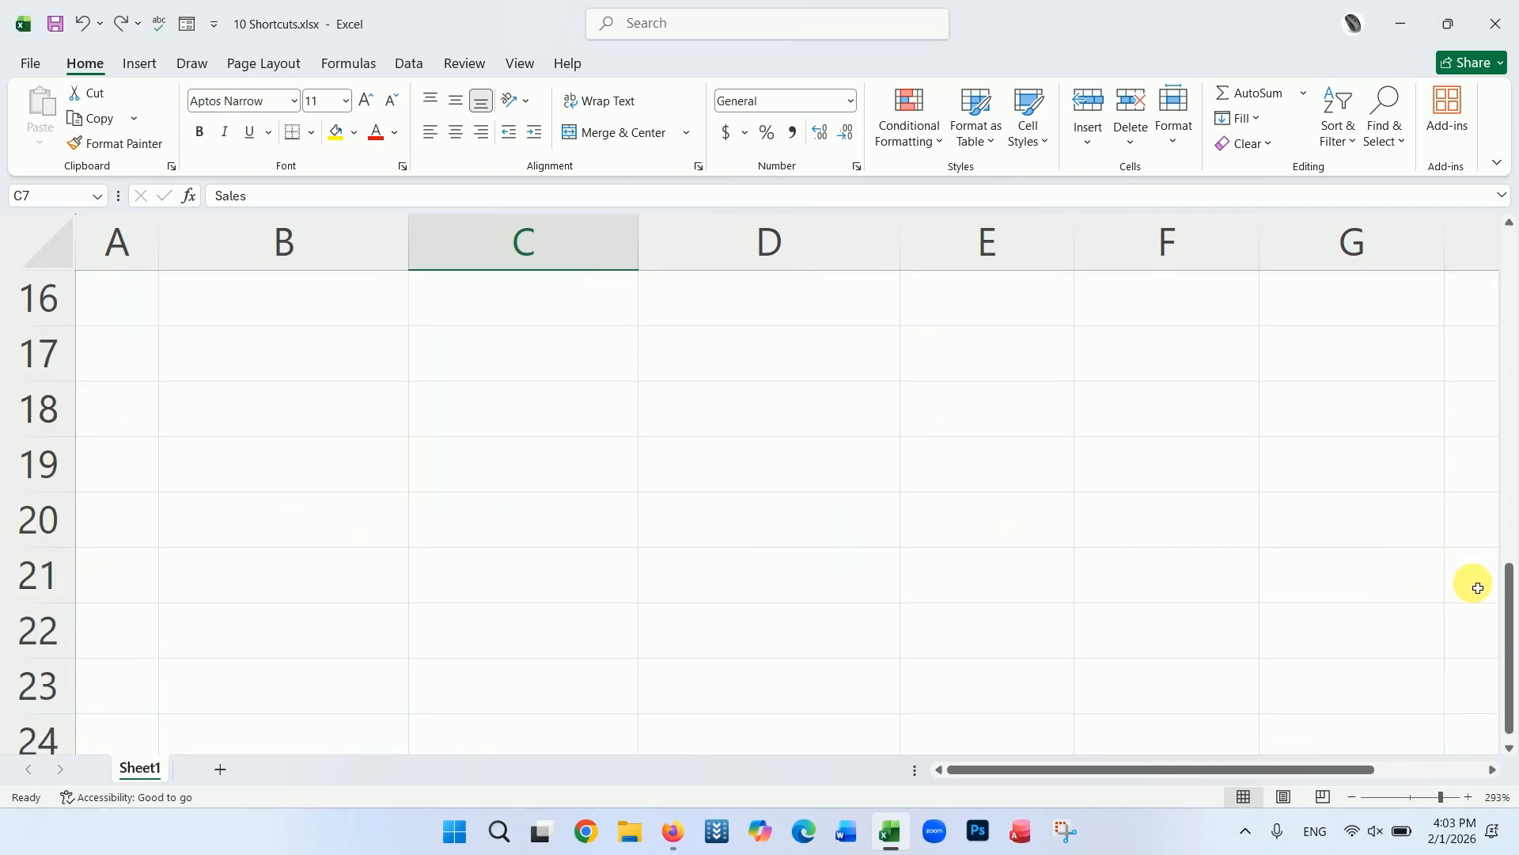
drag(1503, 597, 1506, 329)
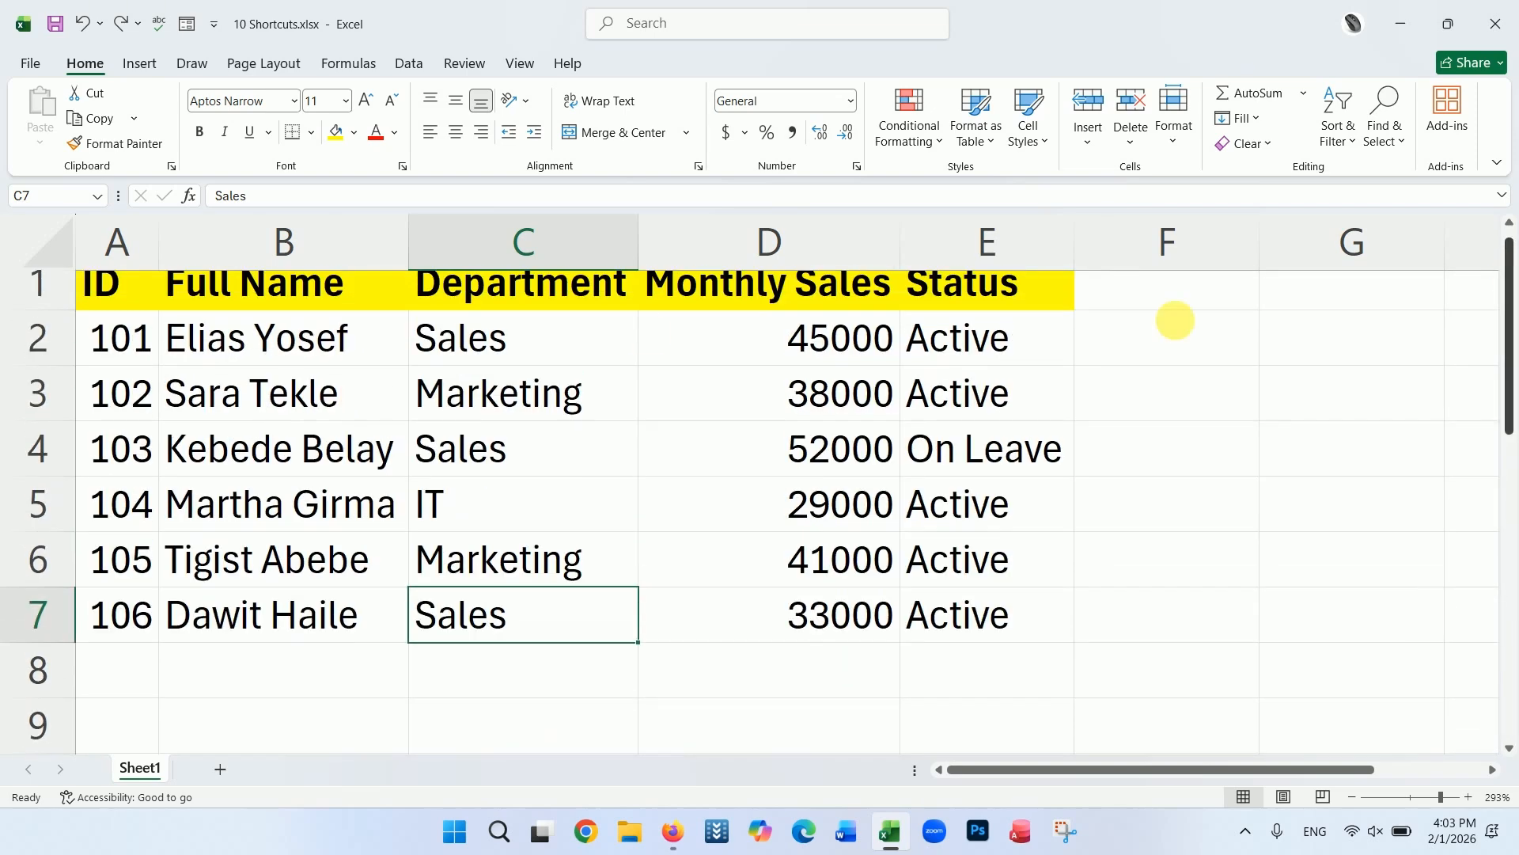
click(38, 299)
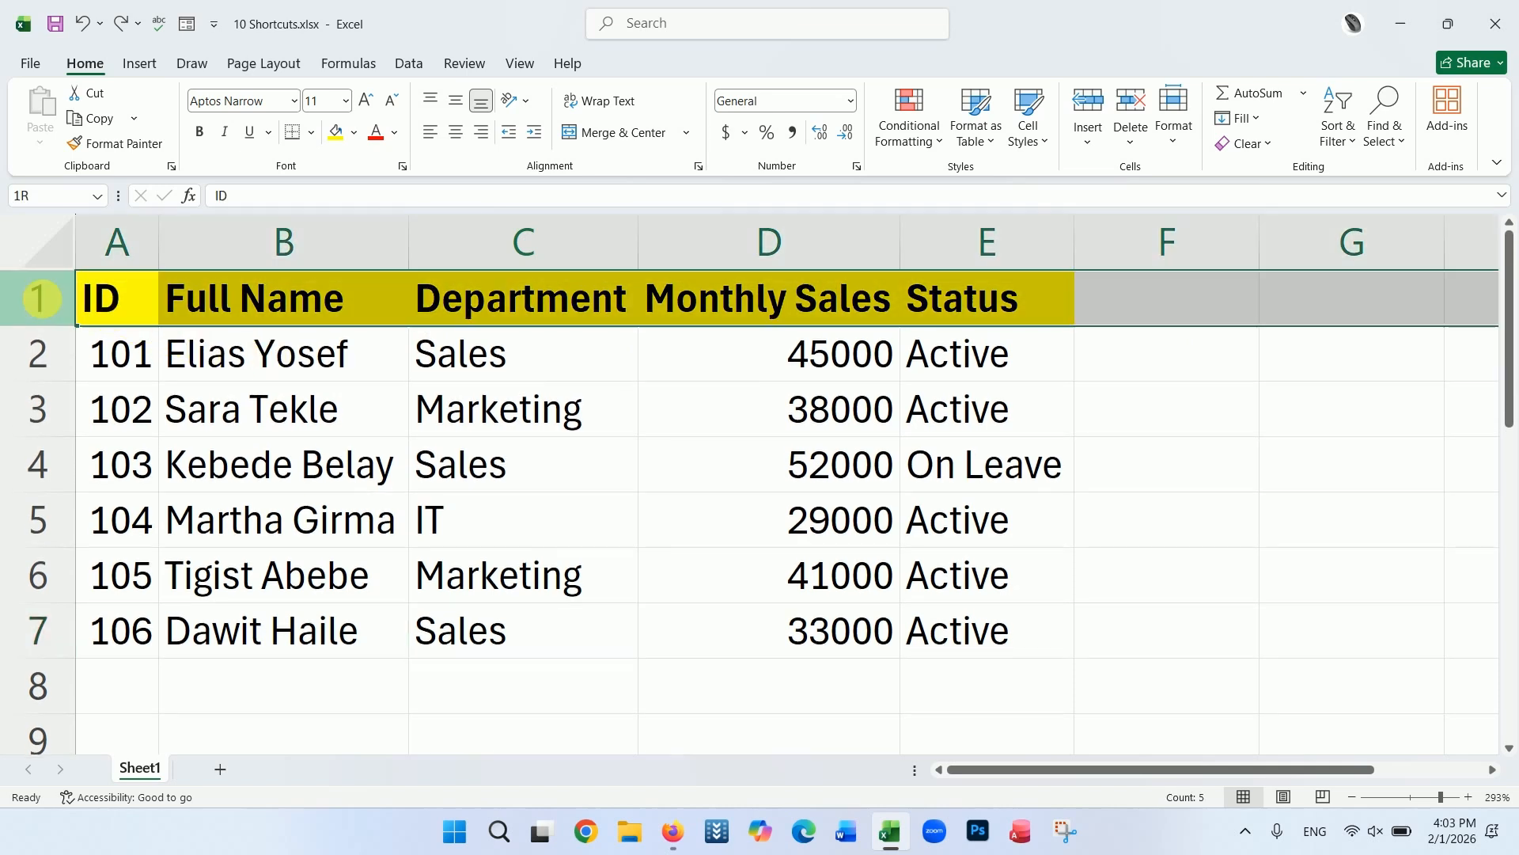
click(631, 505)
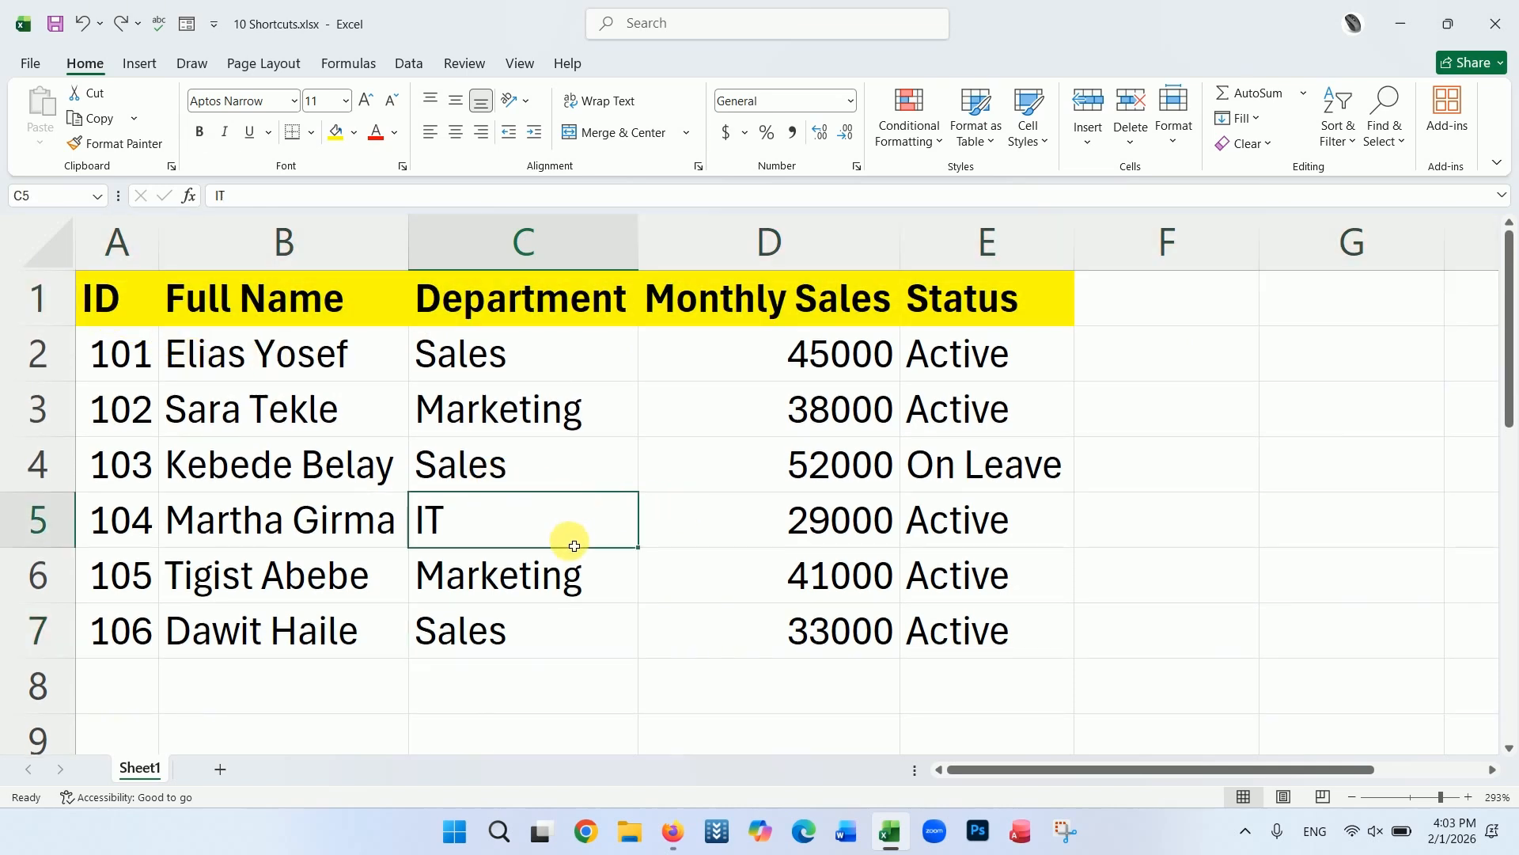
scroll(403, 520, down, 1)
scroll(388, 519, down, 2)
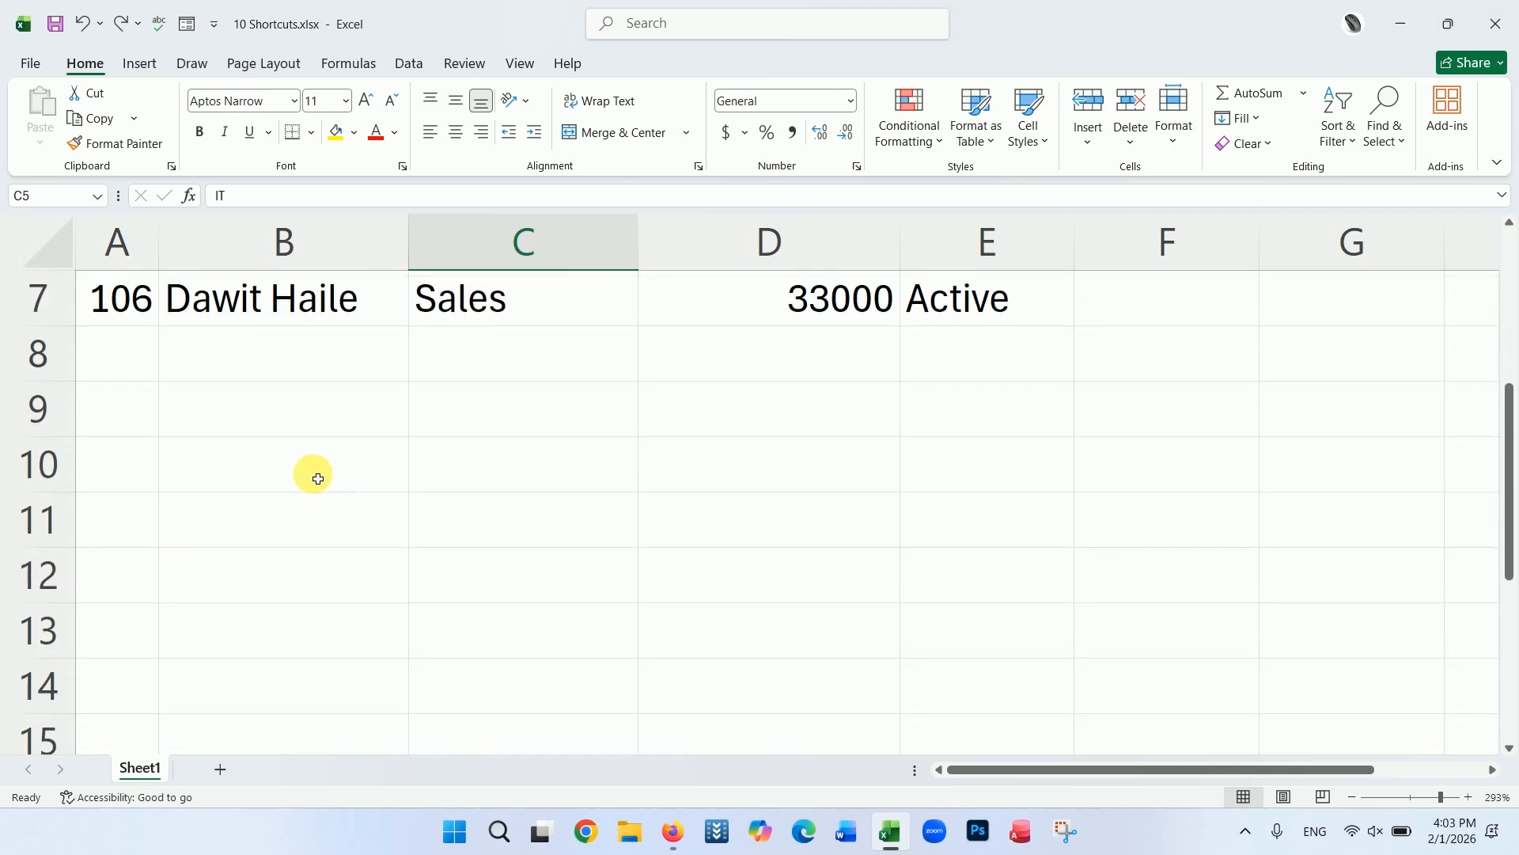
scroll(301, 507, up, 2)
click(313, 536)
click(498, 533)
click(736, 539)
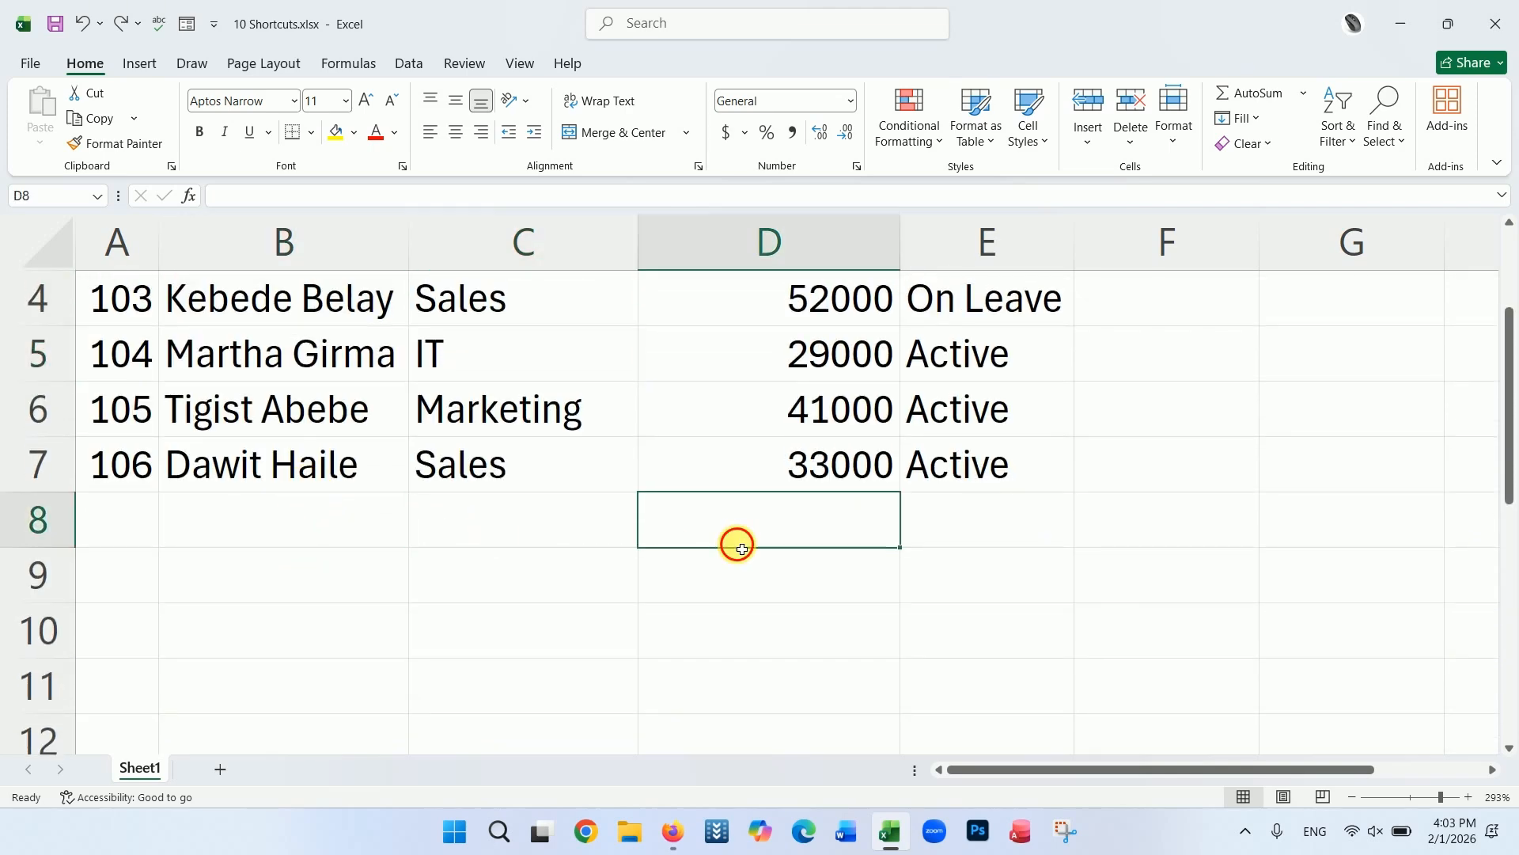
scroll(774, 539, up, 1)
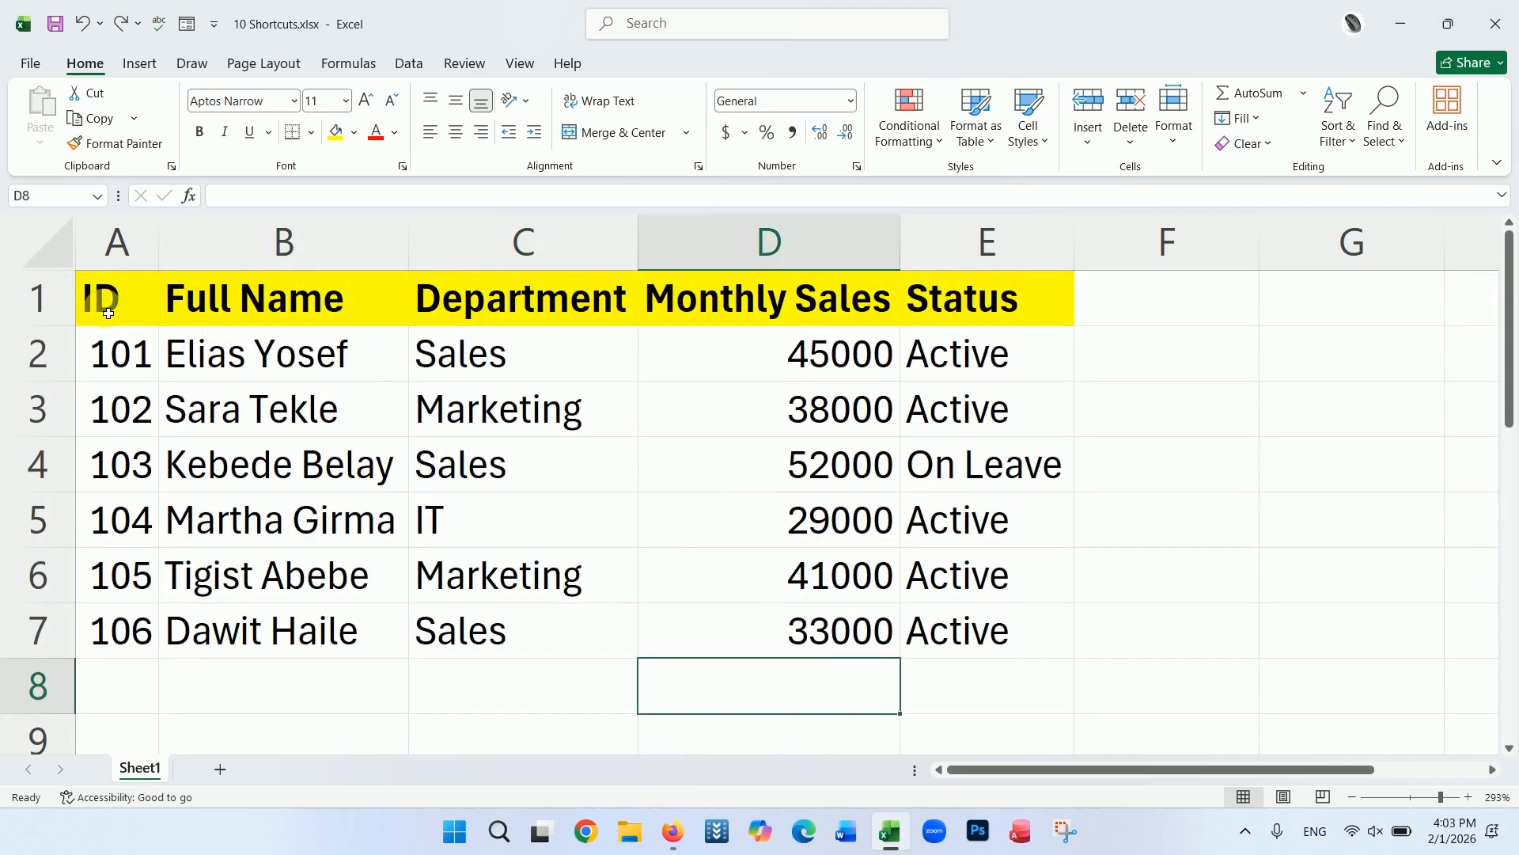
click(55, 299)
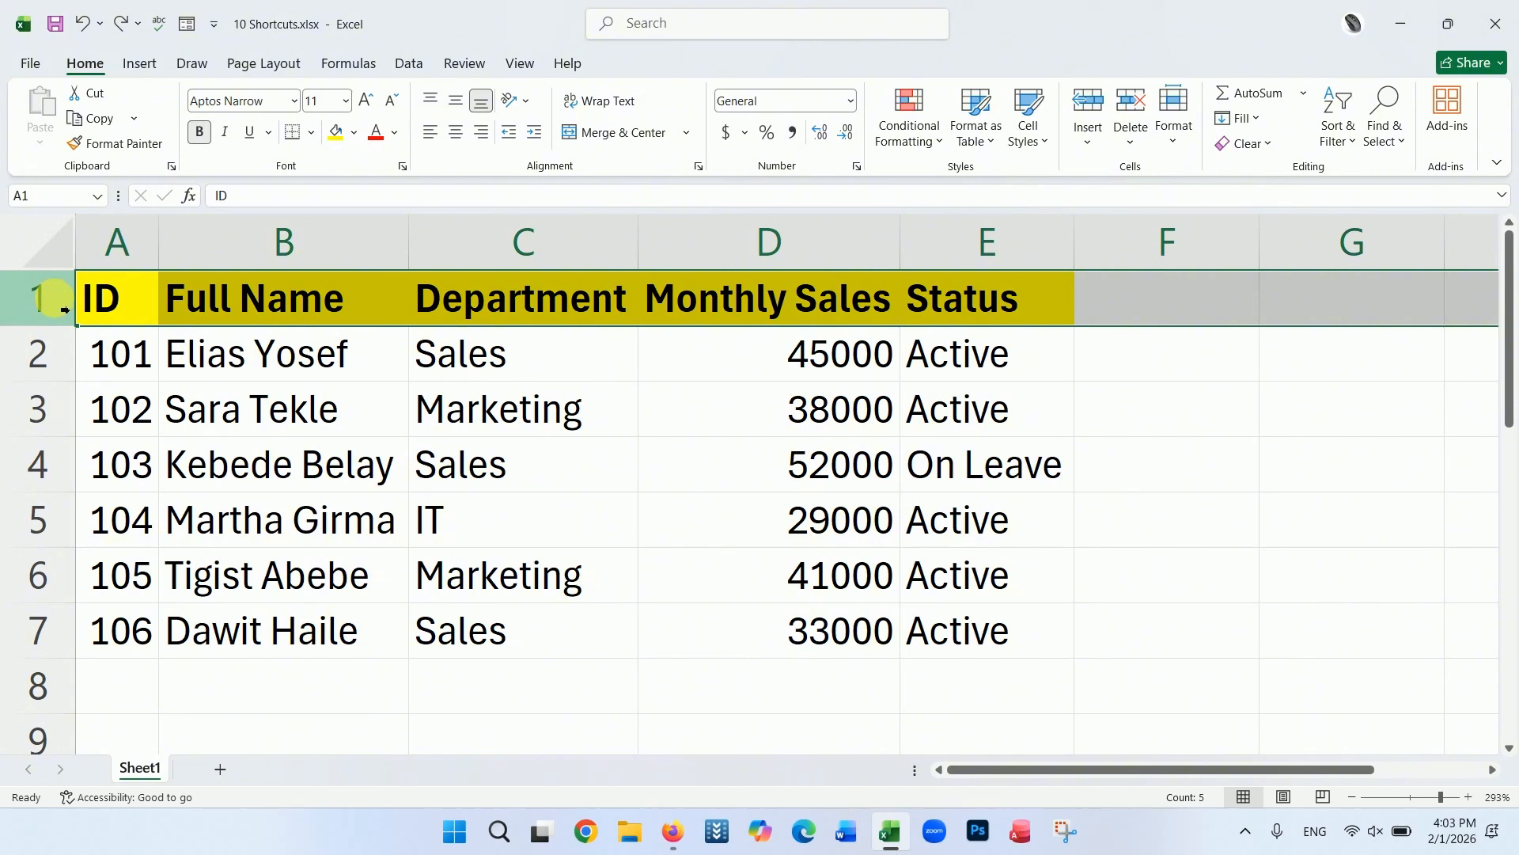
click(684, 543)
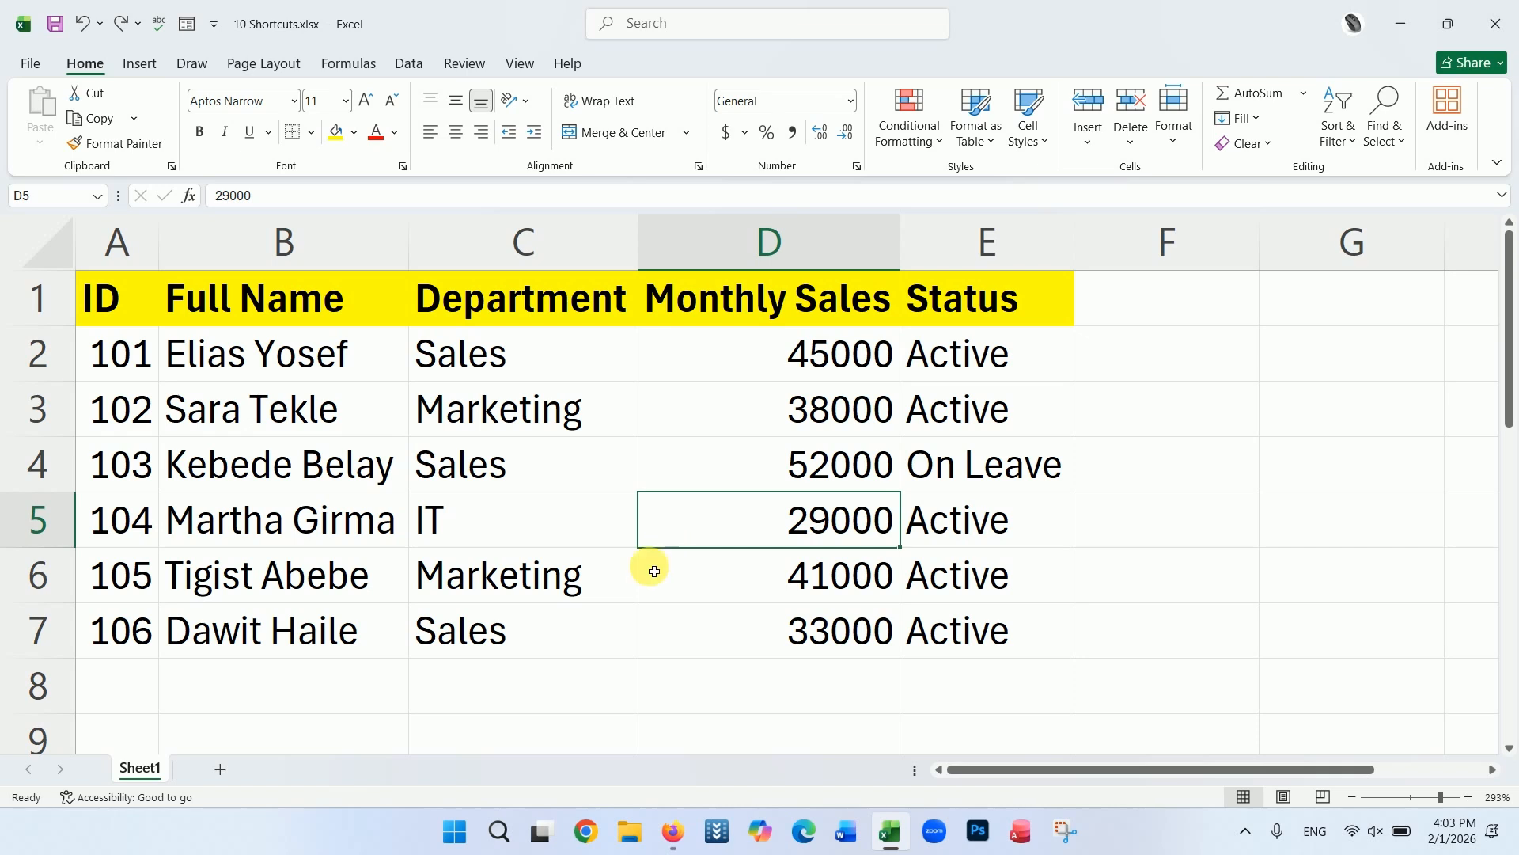
Freeze the sheet's top row and check the header against rows far below the data.
click(681, 643)
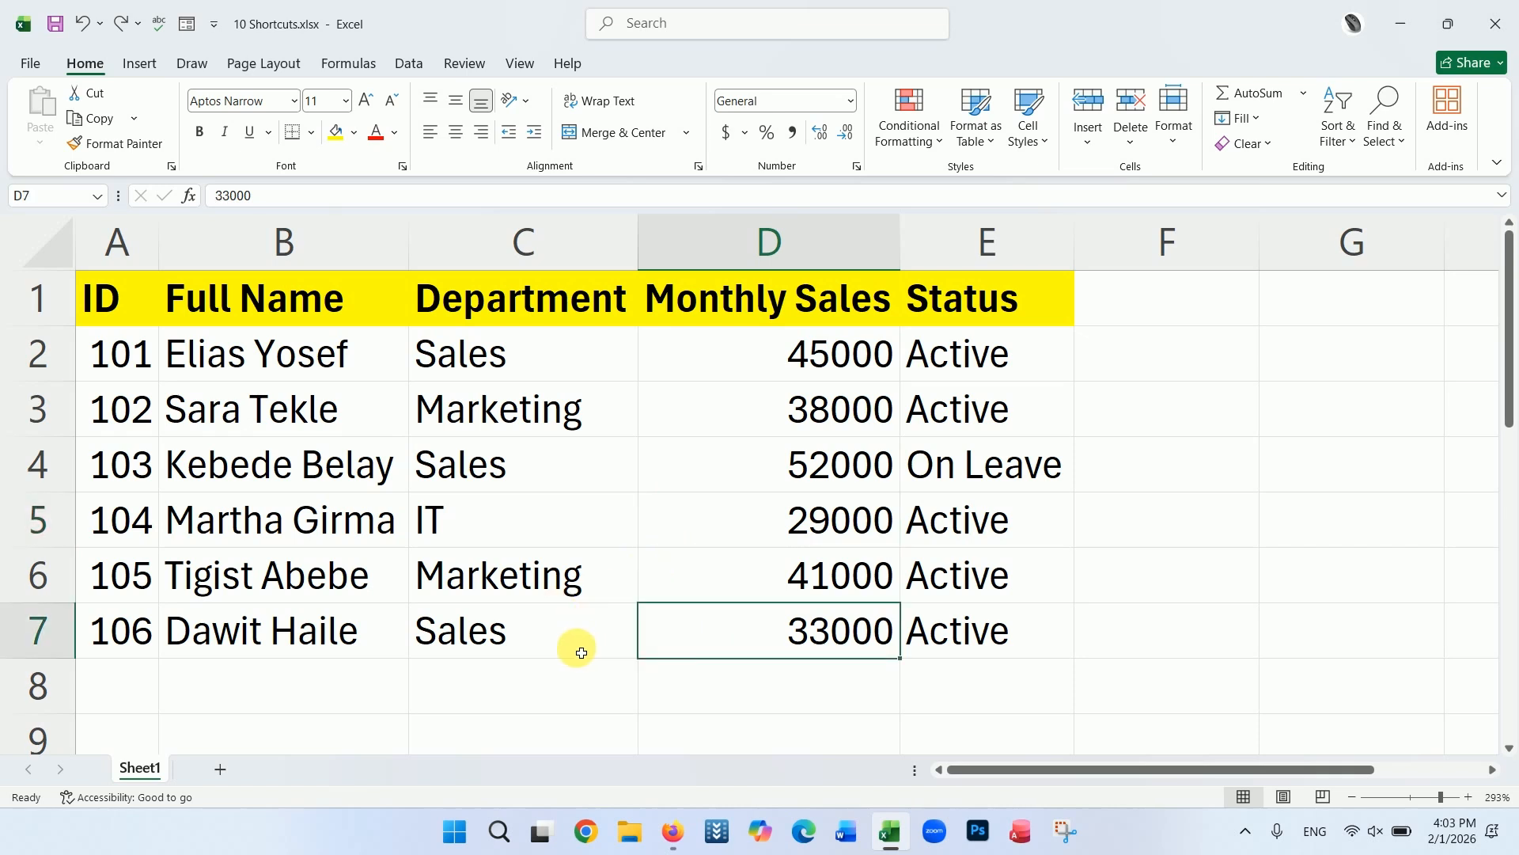
key(alt)
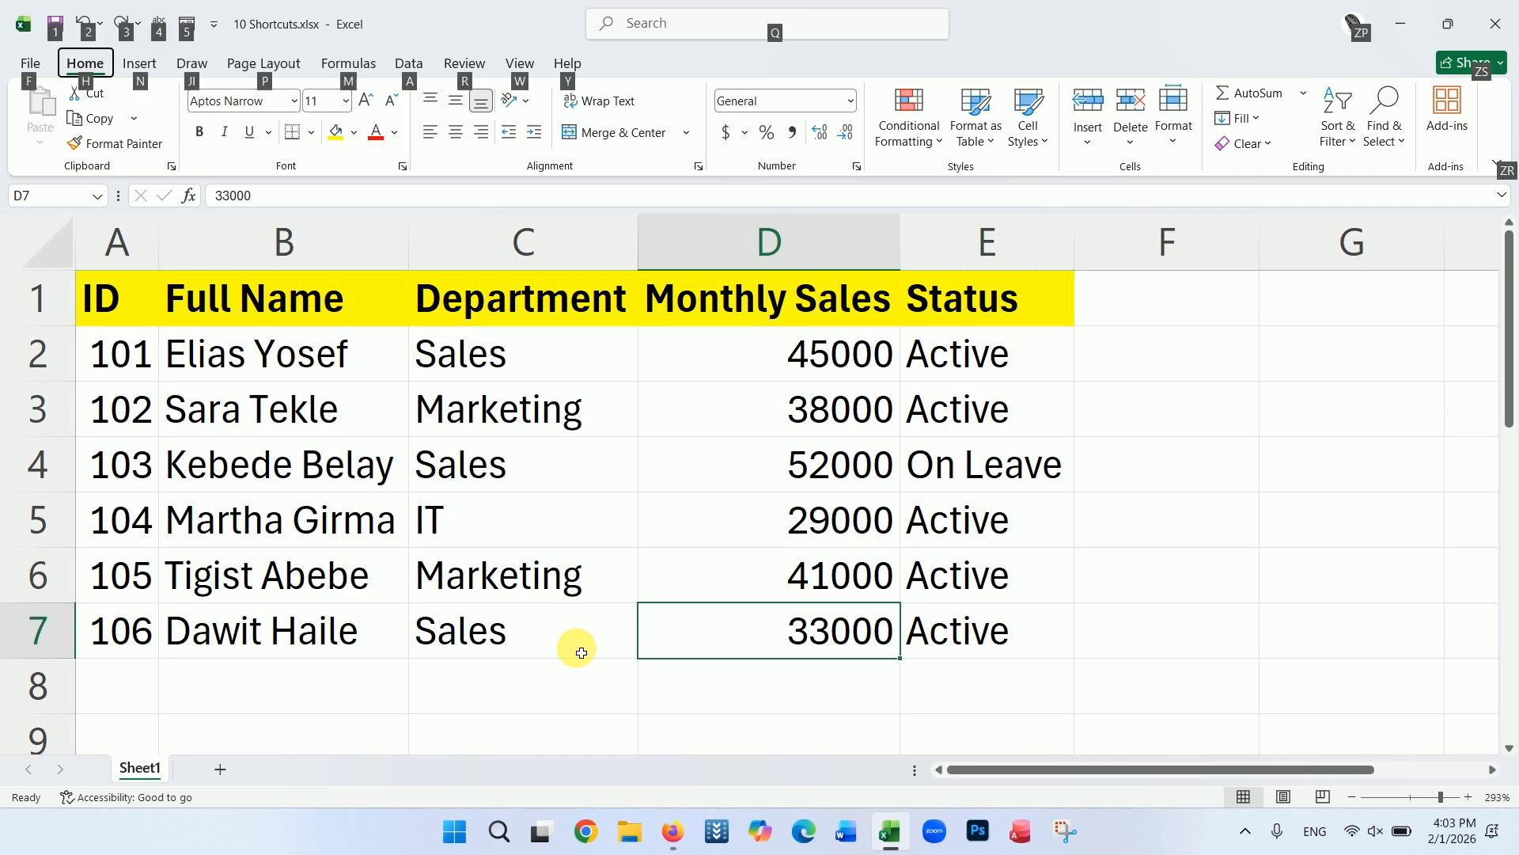
key(w)
key(f)
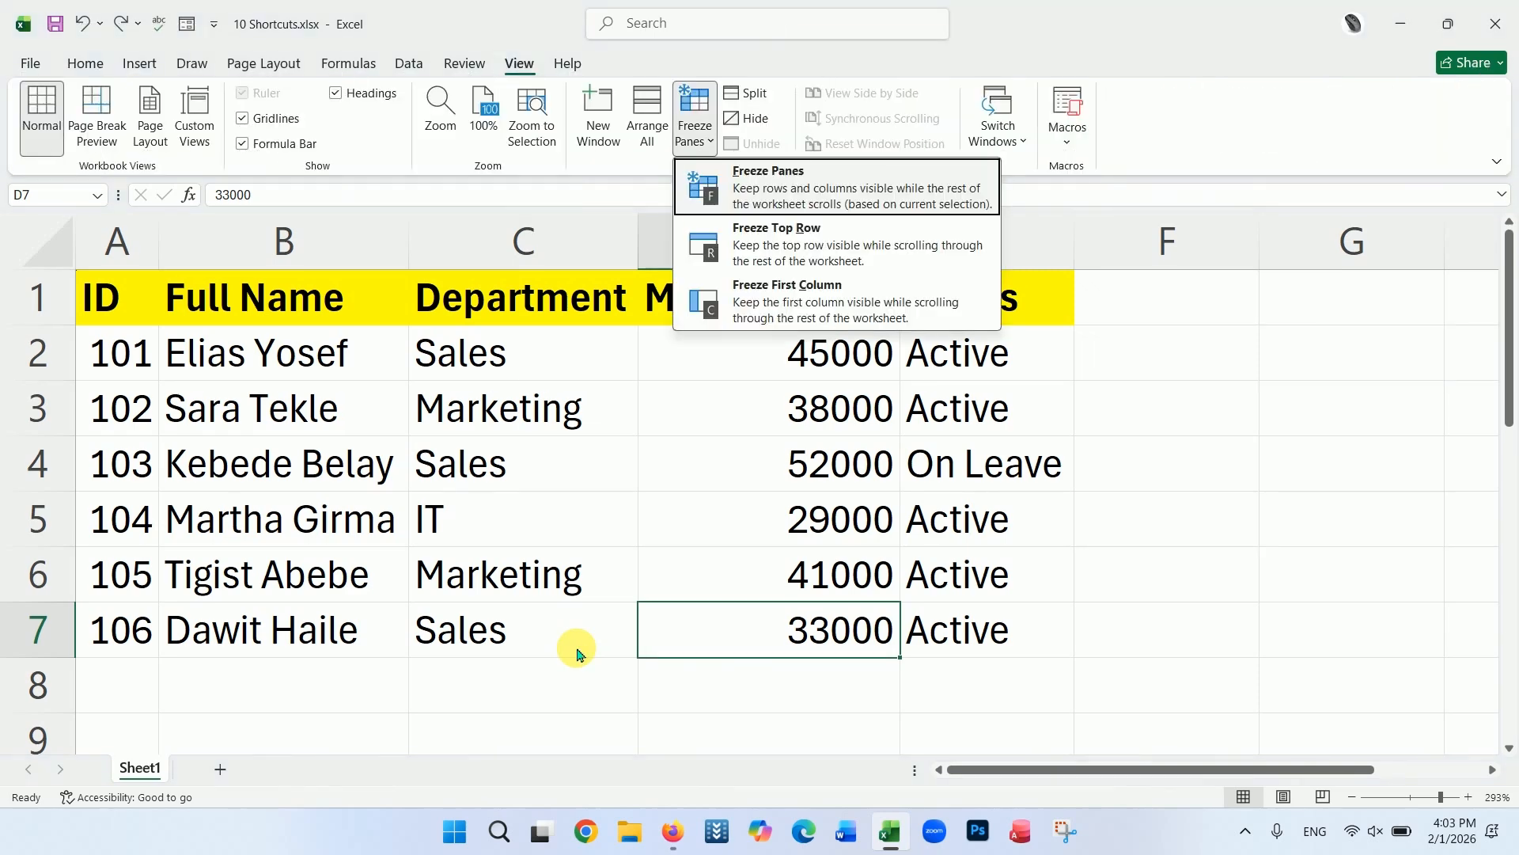
key(r)
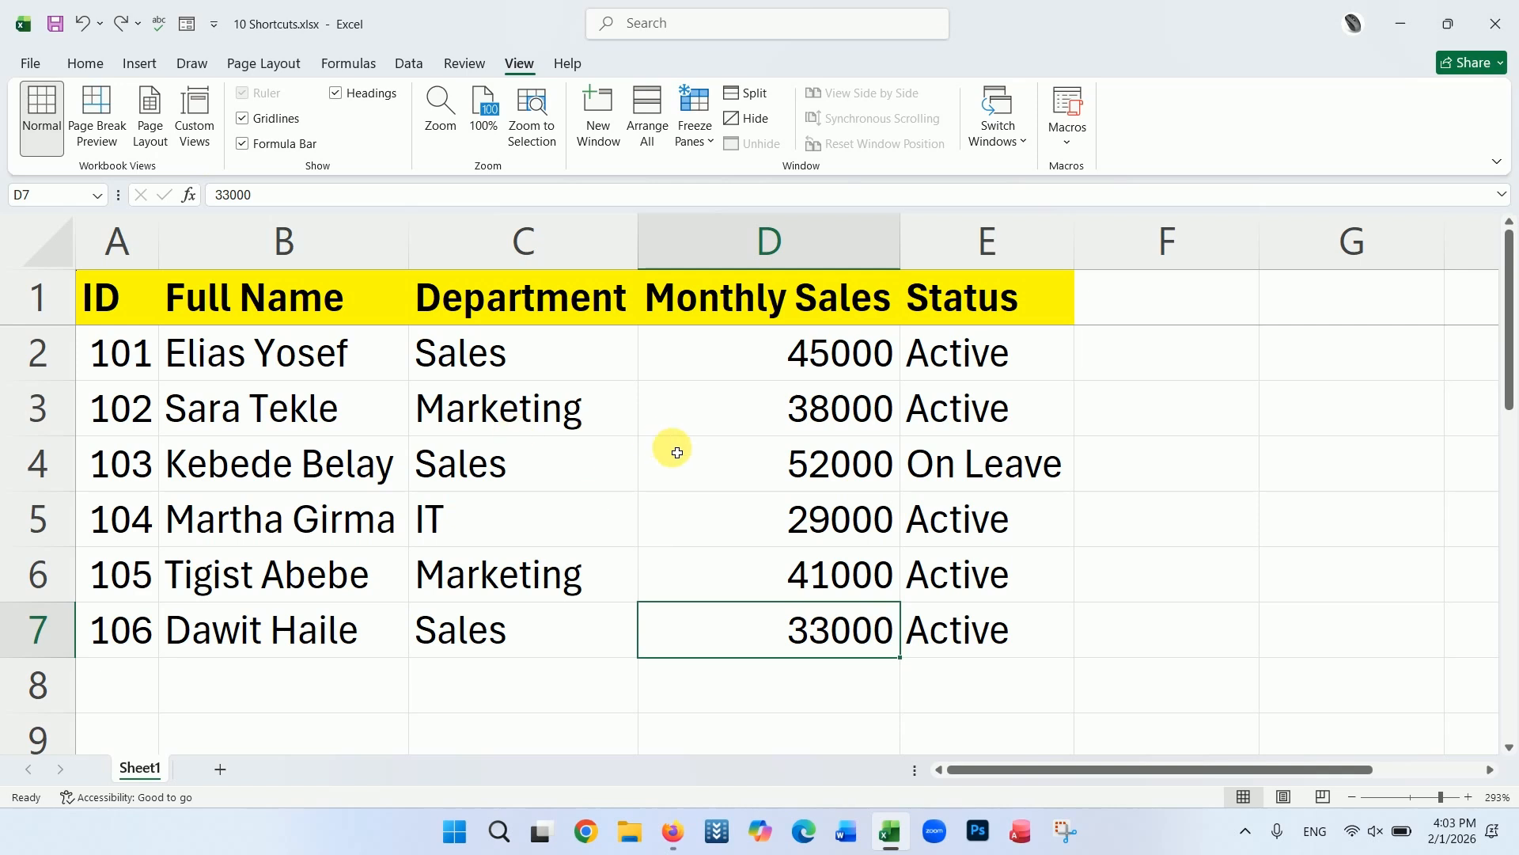
scroll(576, 412, down, 7)
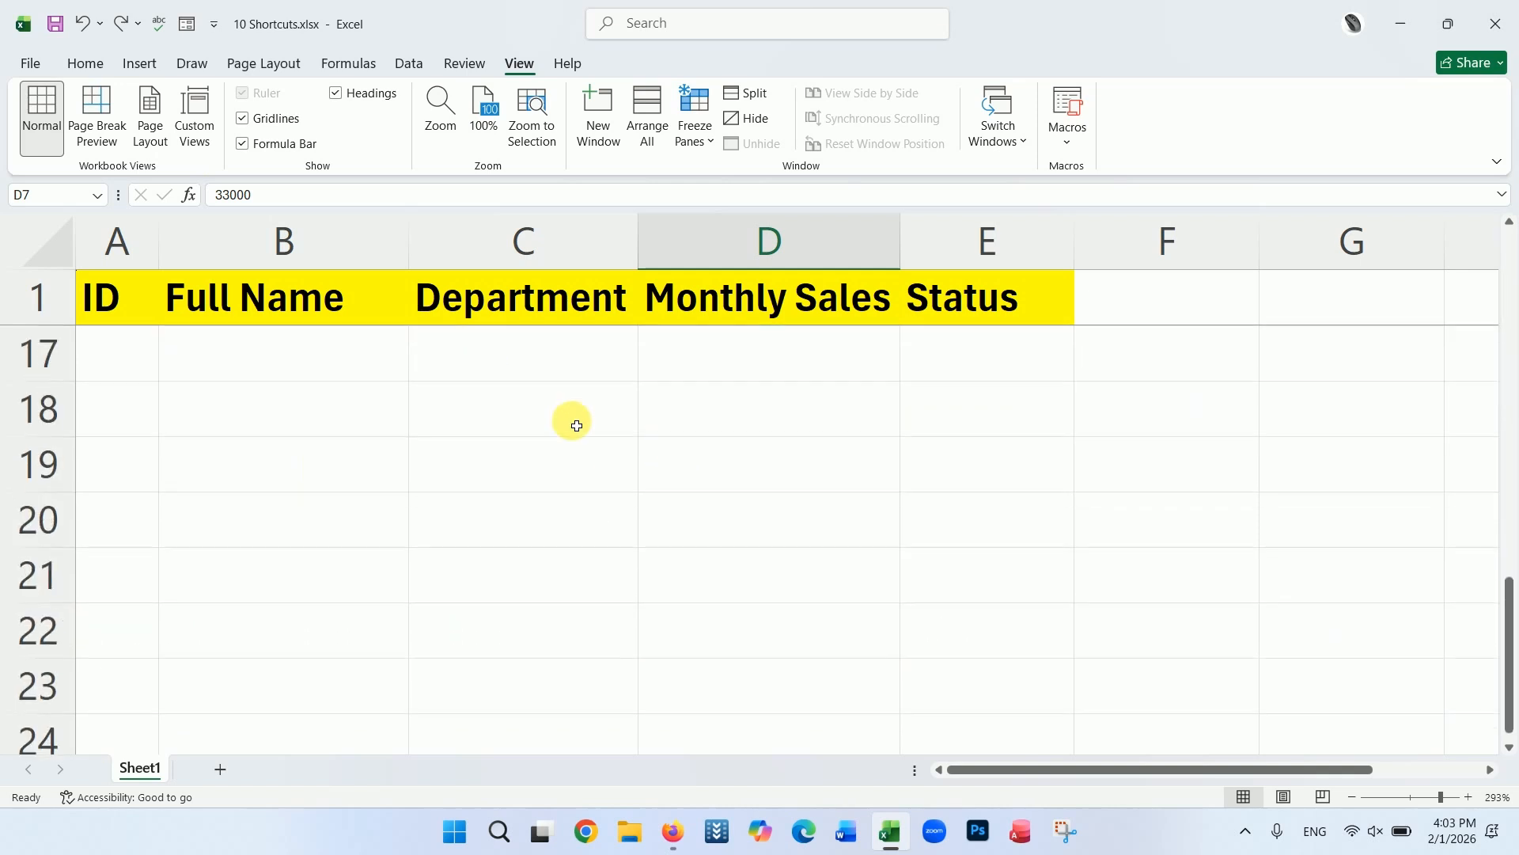
scroll(576, 428, down, 12)
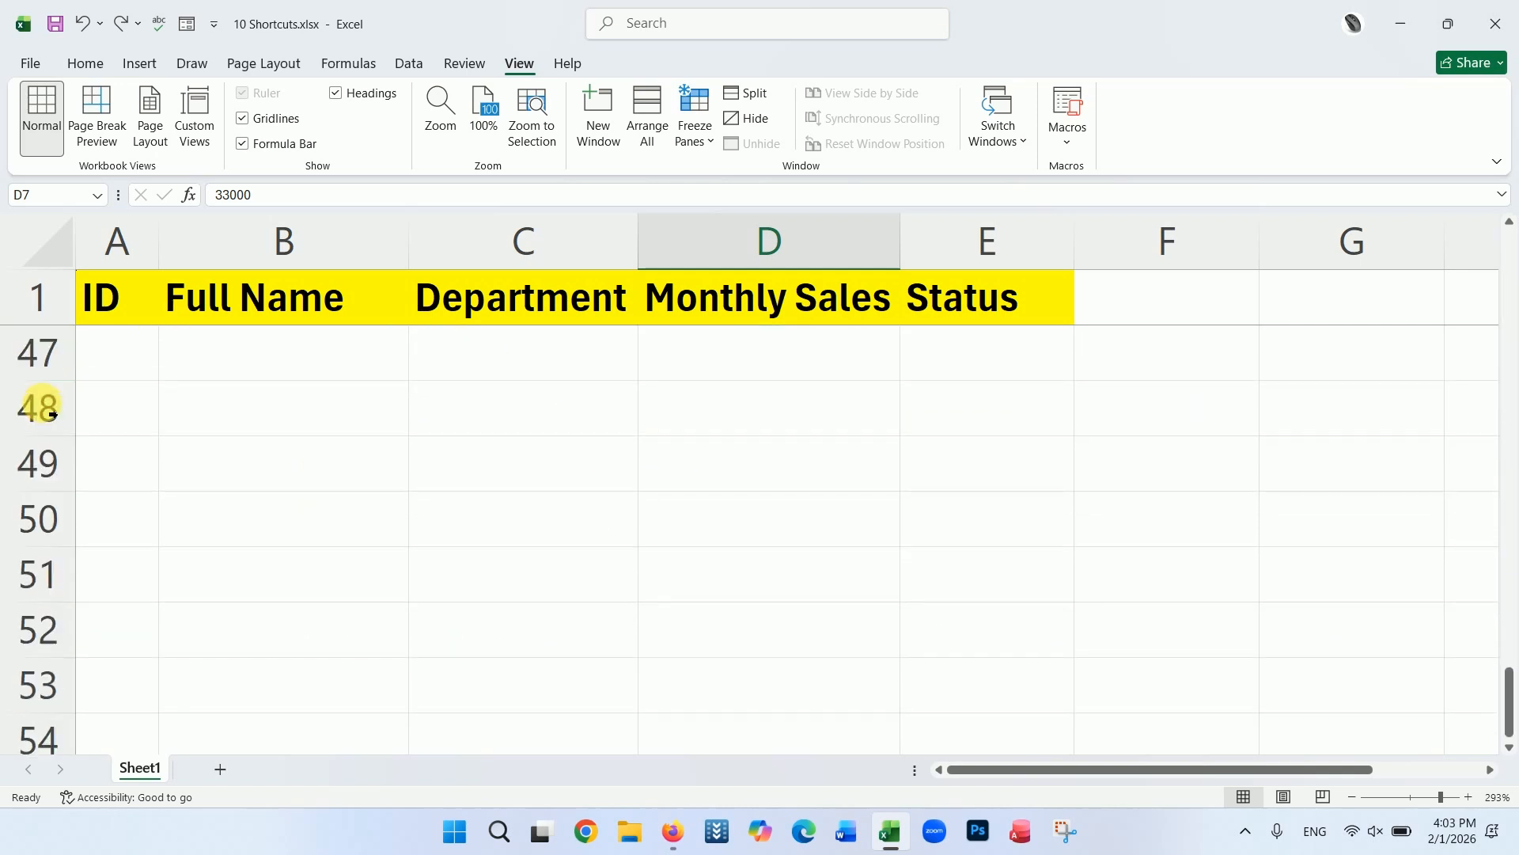
scroll(93, 380, down, 4)
scroll(514, 514, up, 20)
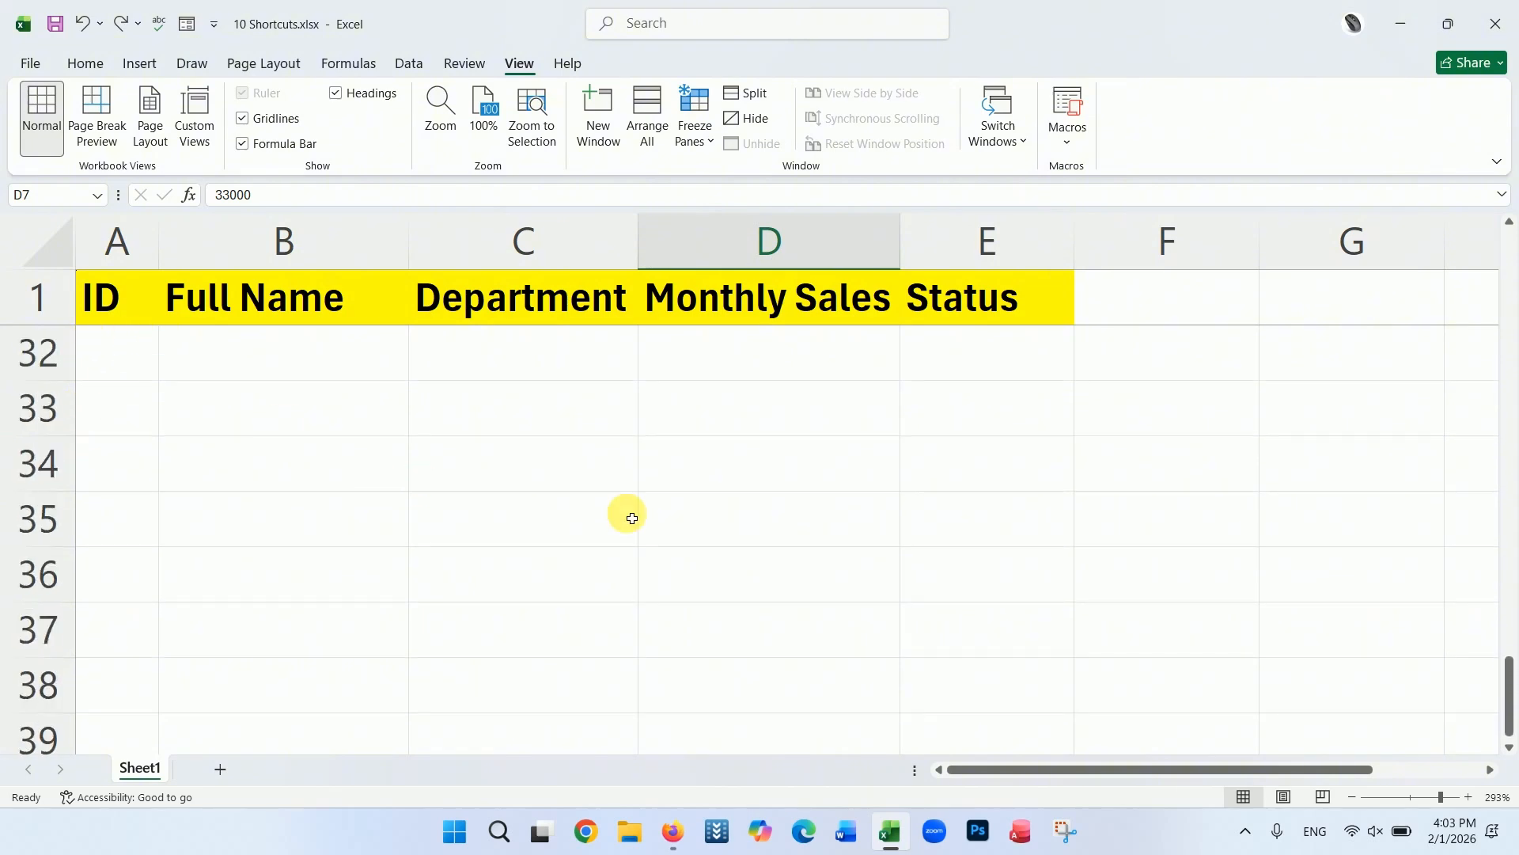
scroll(645, 521, up, 3)
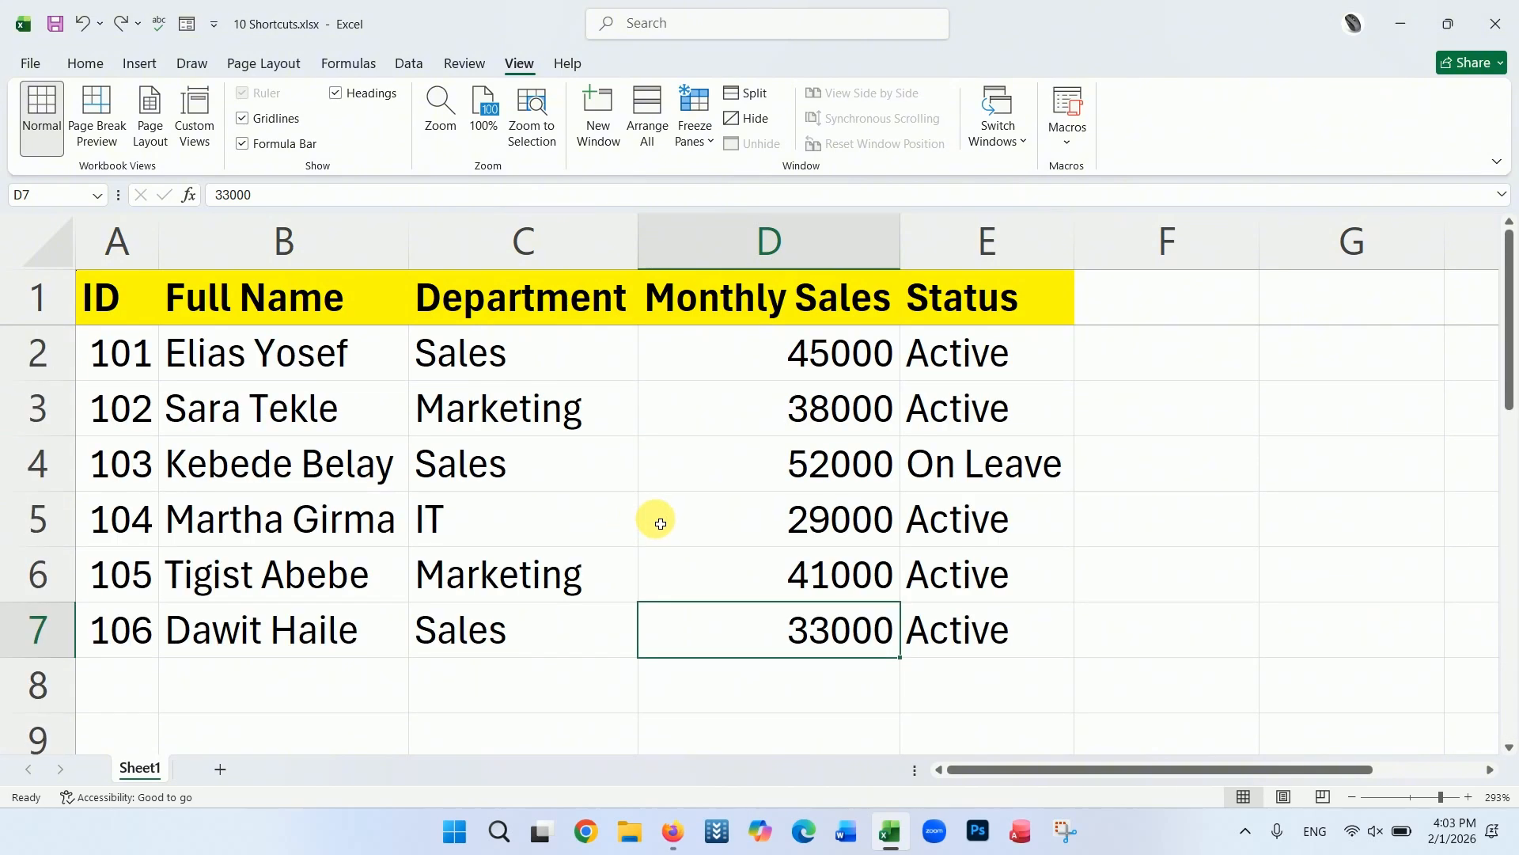
click(660, 524)
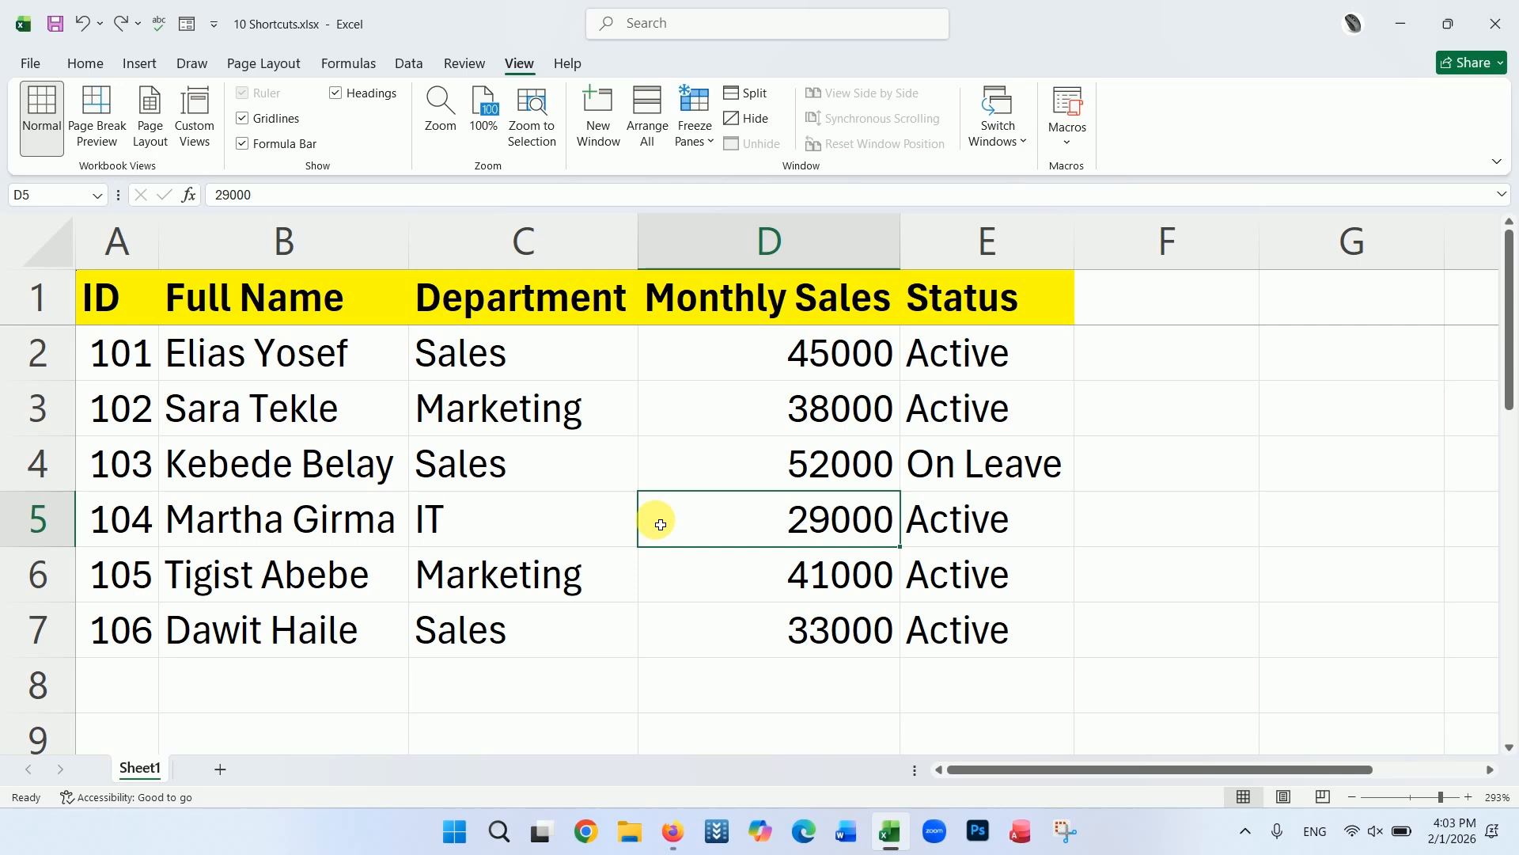
key(ctrl+super+o)
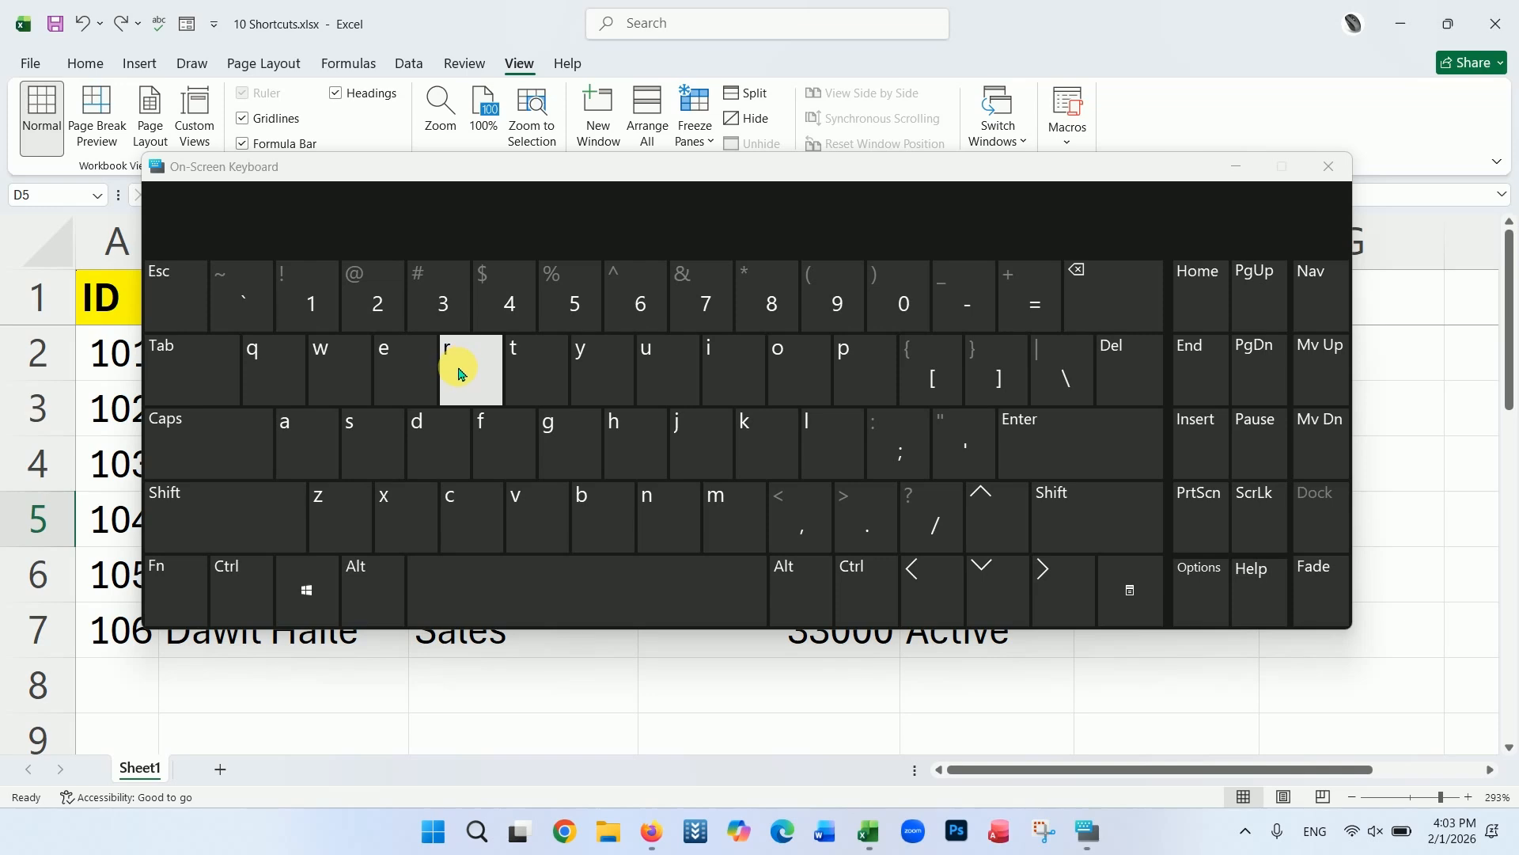
click(1329, 166)
click(713, 586)
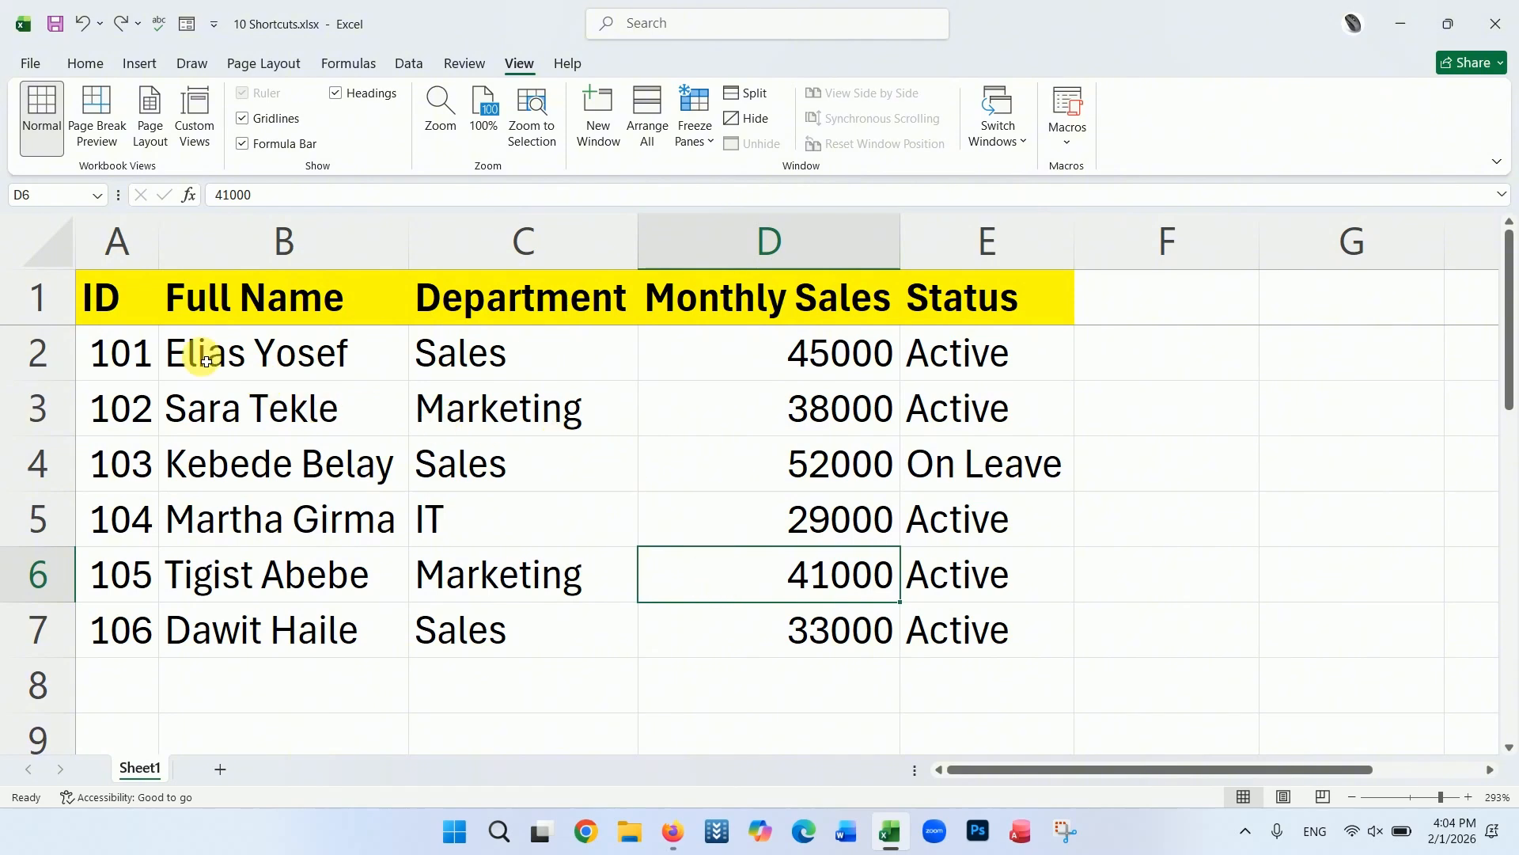
click(149, 315)
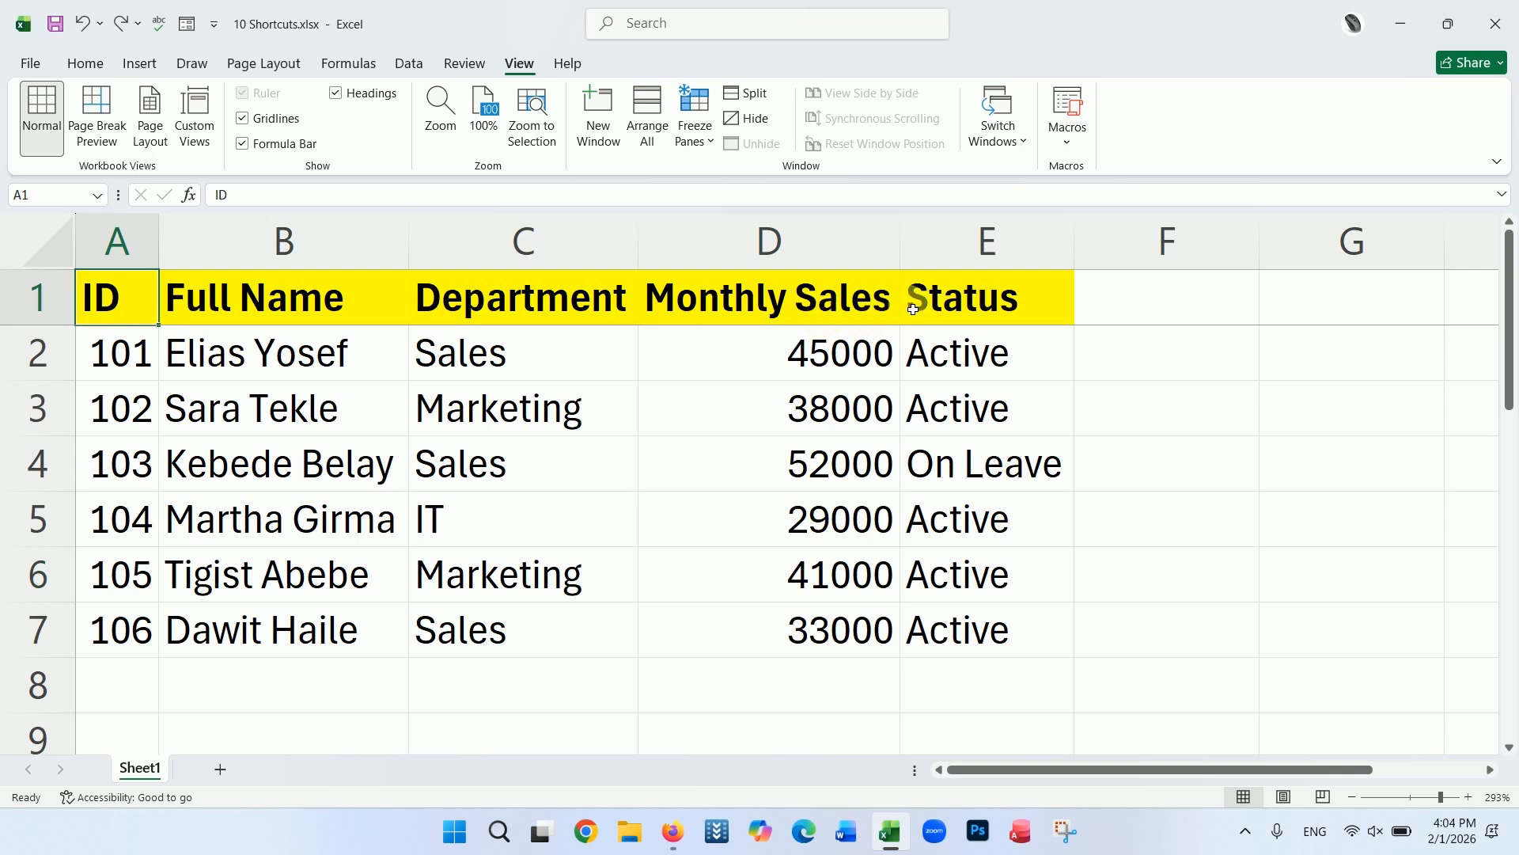
click(950, 301)
click(770, 430)
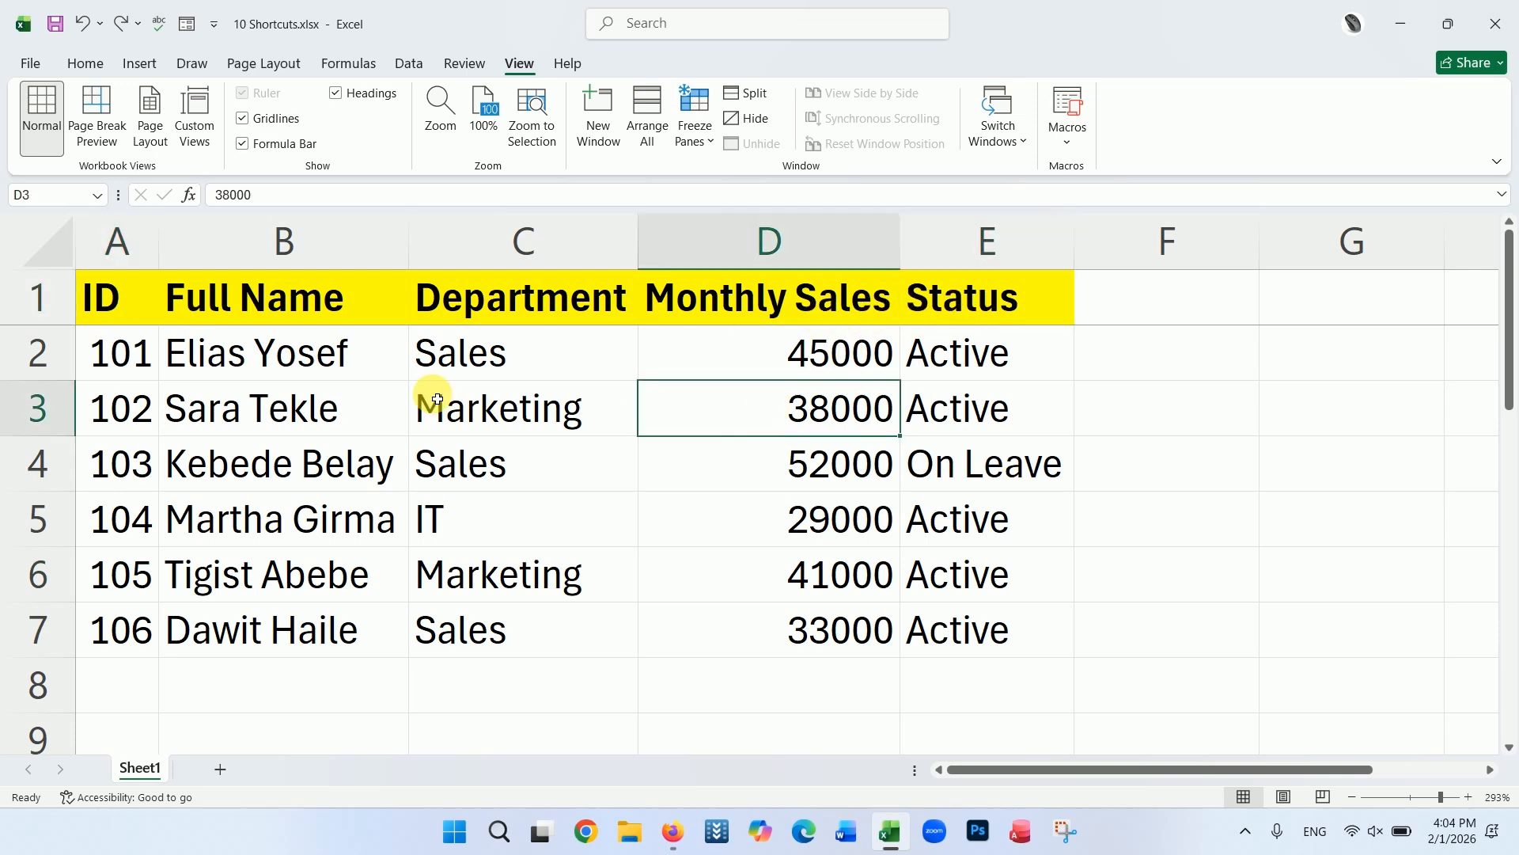
click(137, 320)
drag(179, 317, 995, 307)
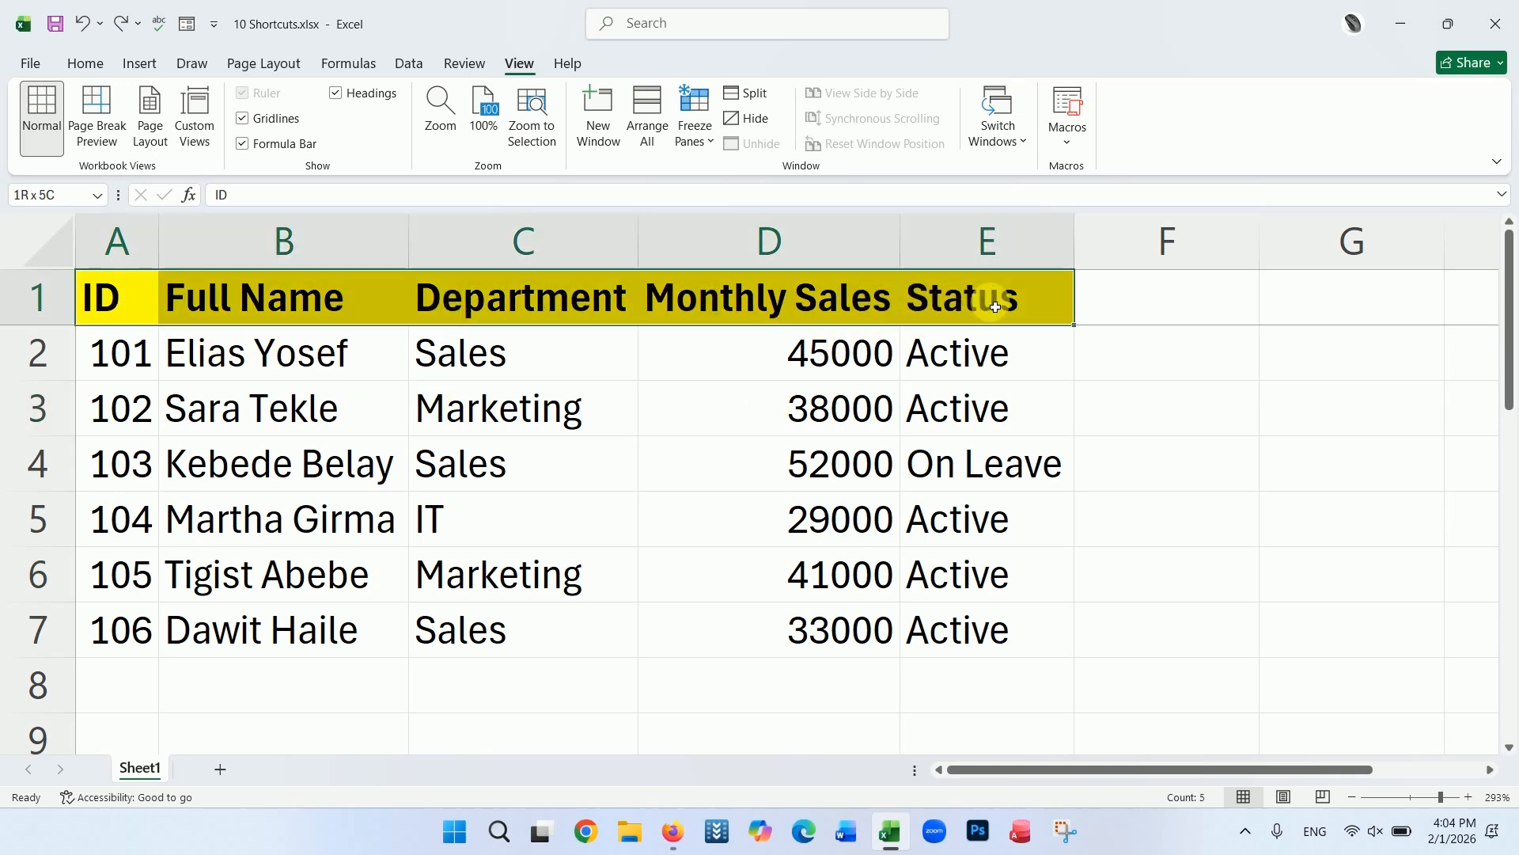
click(567, 483)
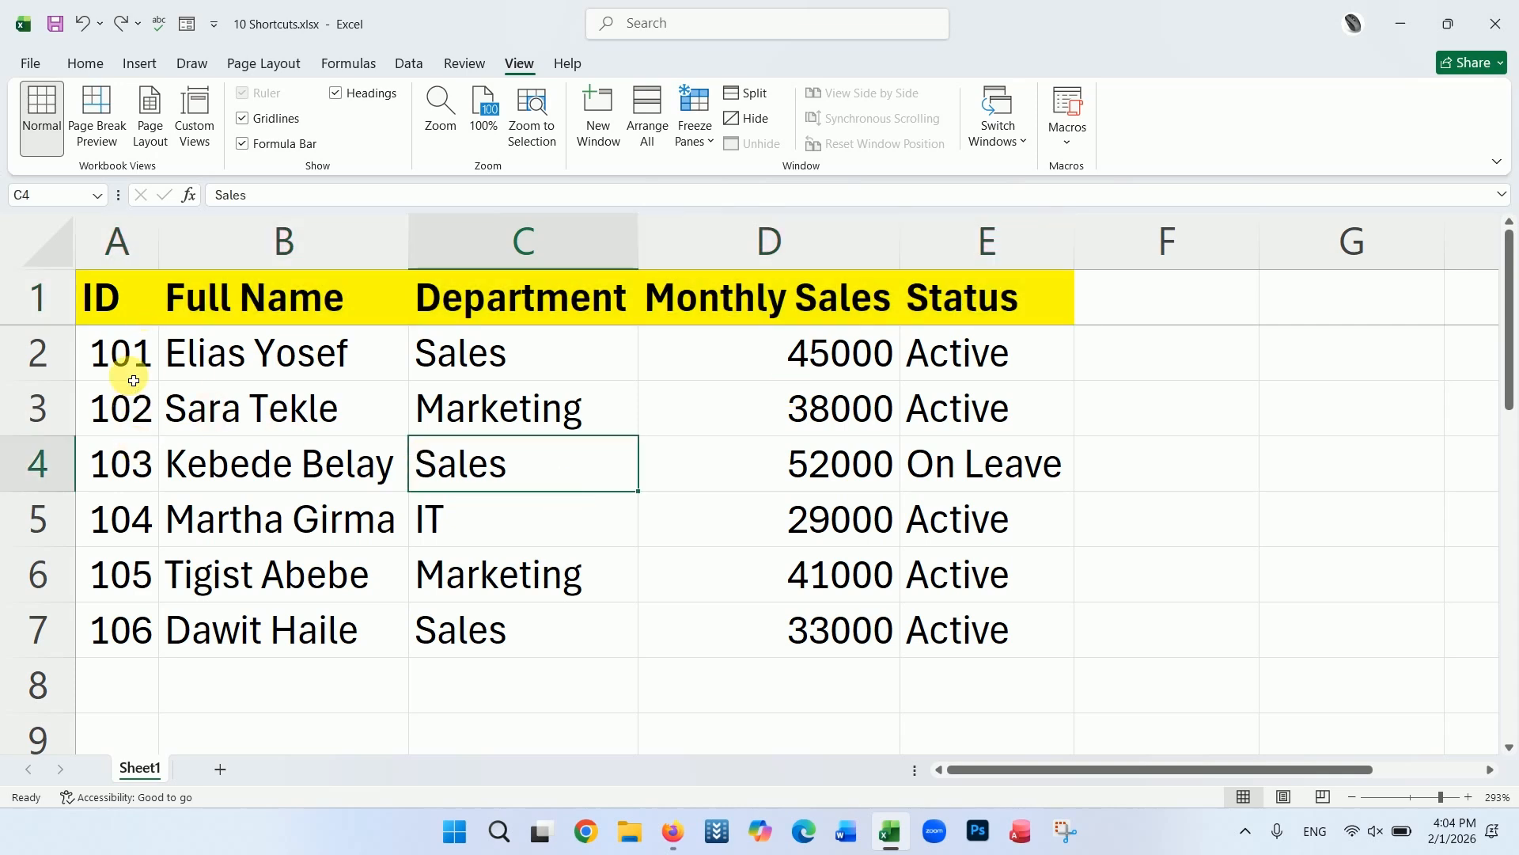
drag(130, 323, 135, 624)
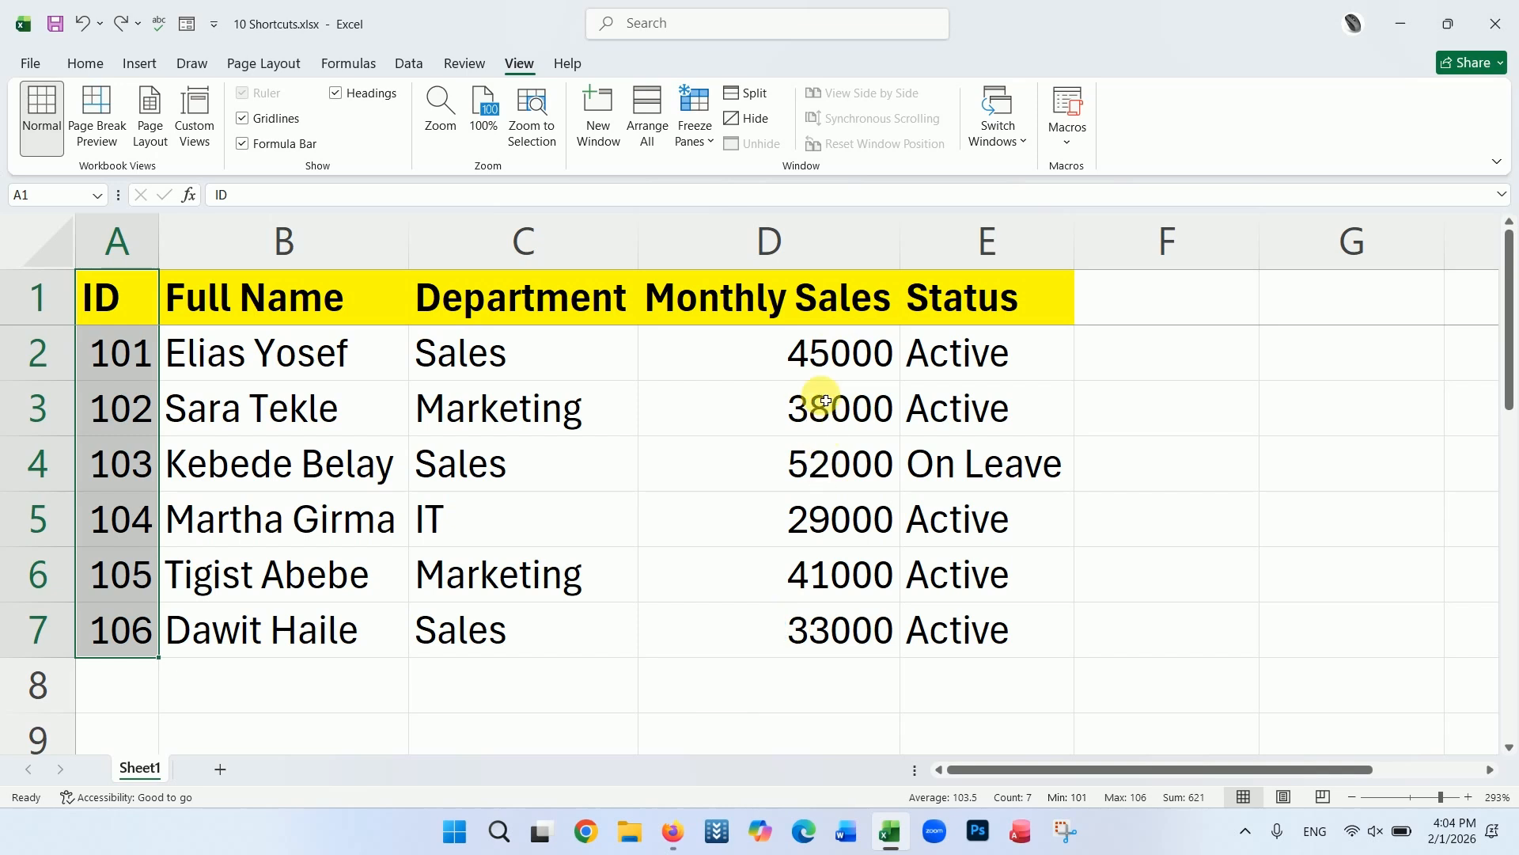
drag(826, 352, 820, 653)
click(713, 693)
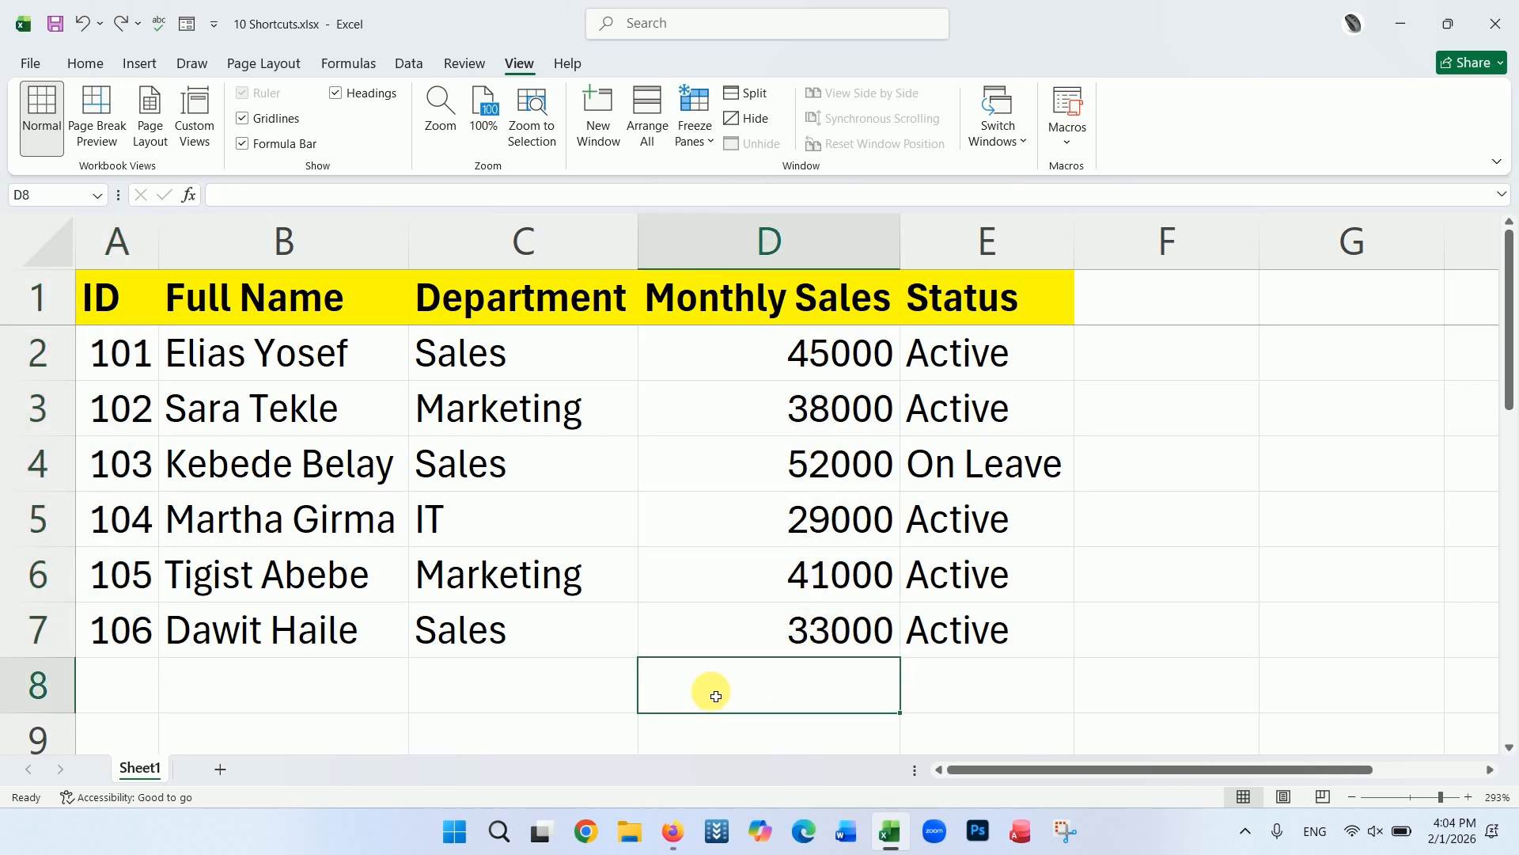
text(=sum)
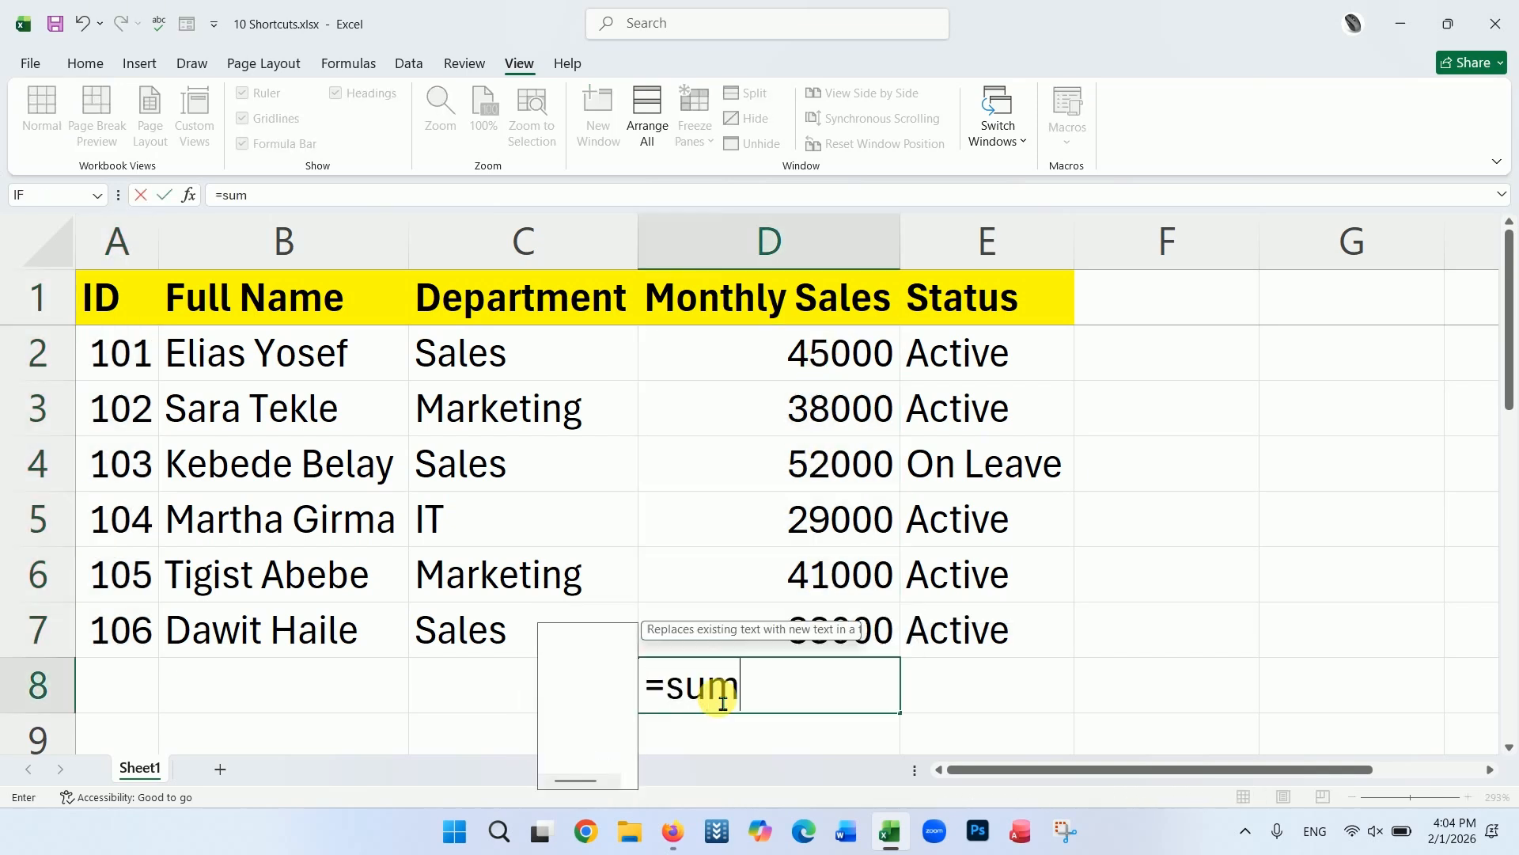
text(()
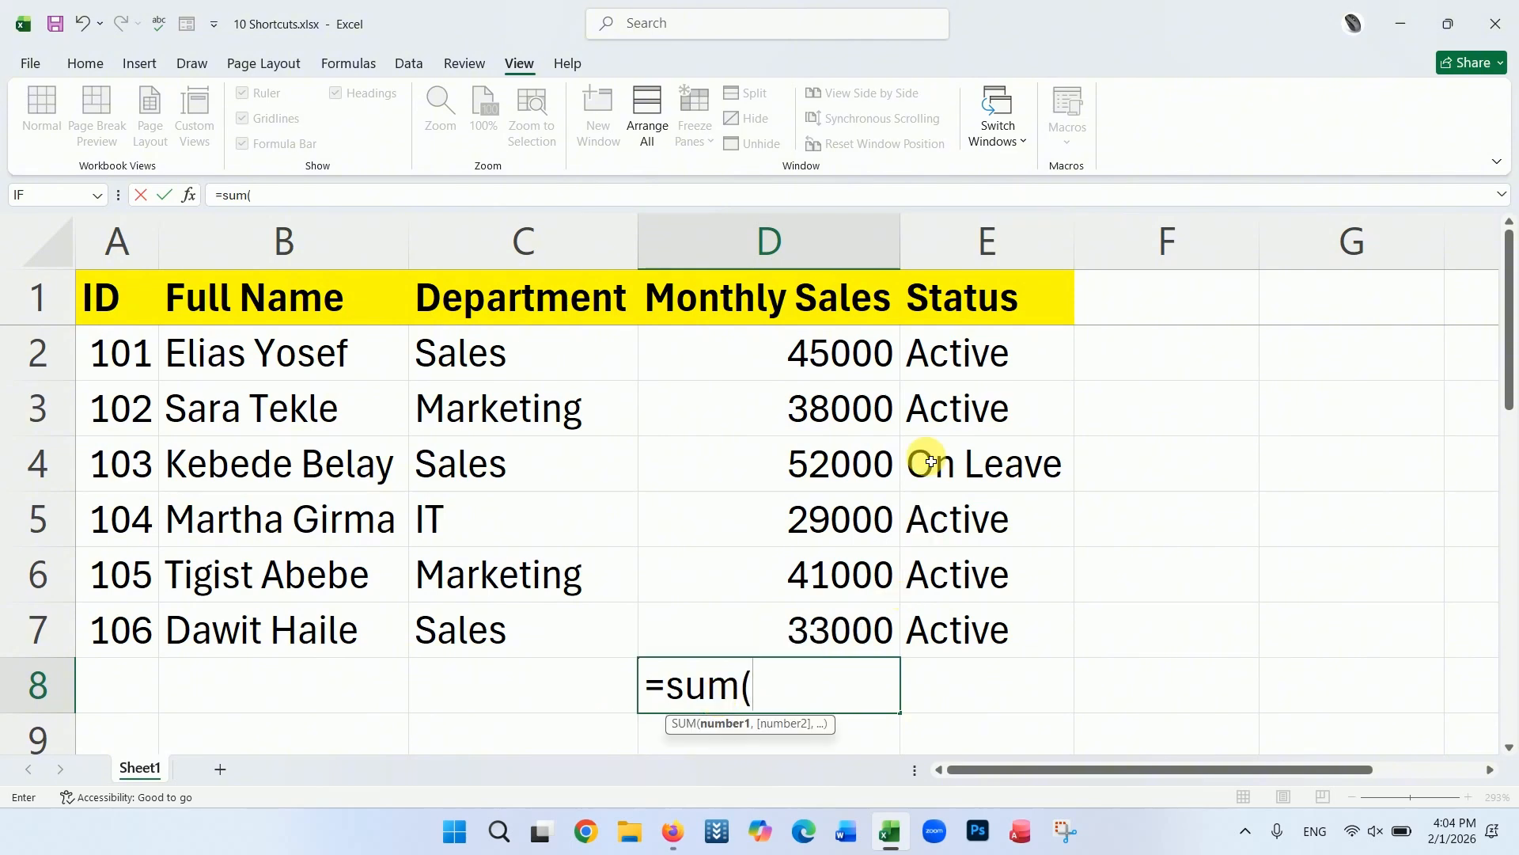
drag(873, 352, 848, 621)
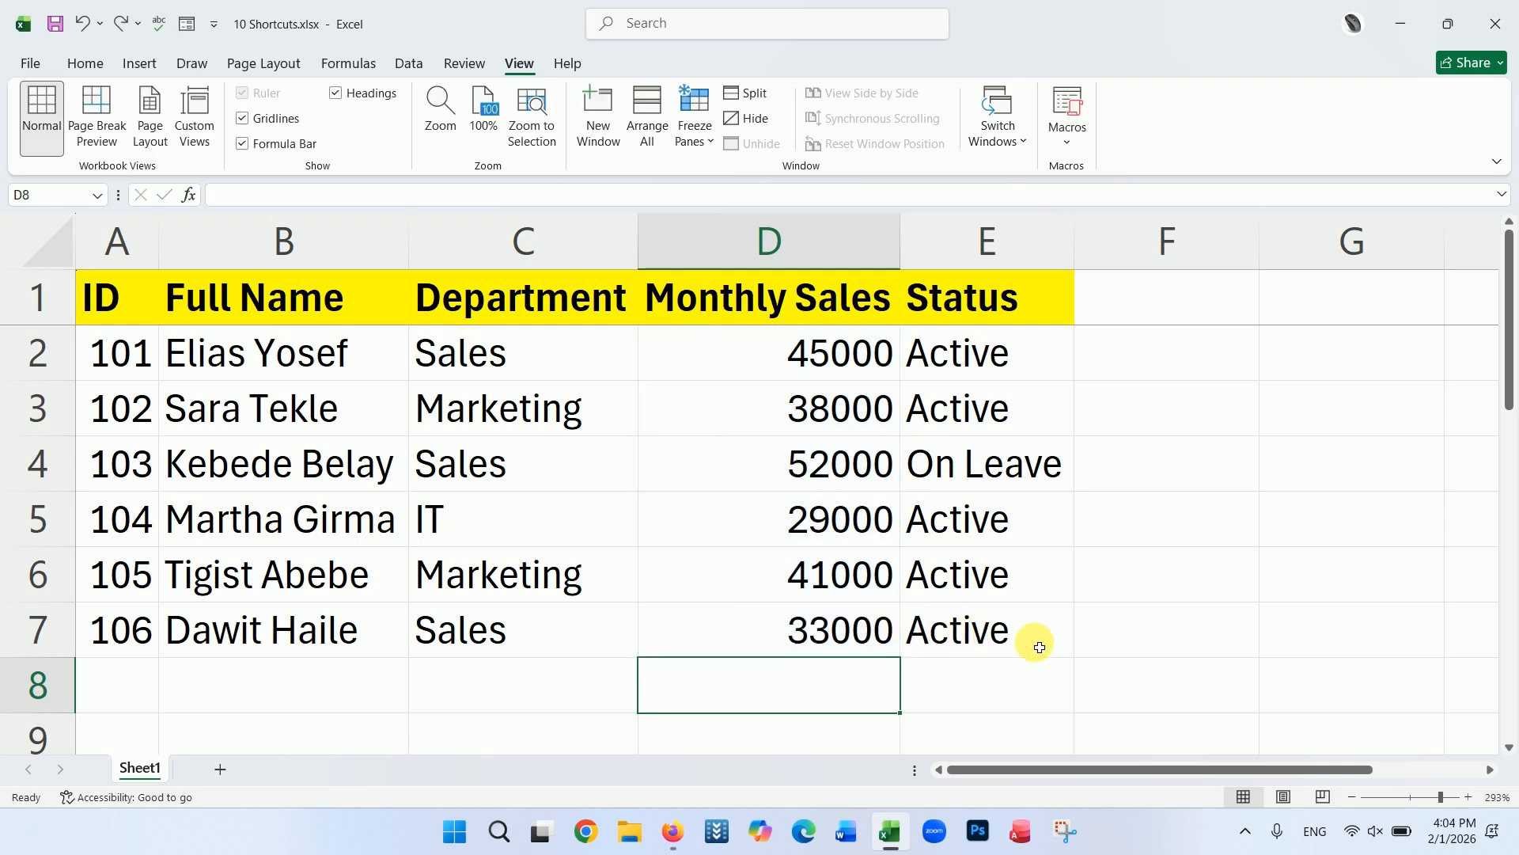
click(1078, 643)
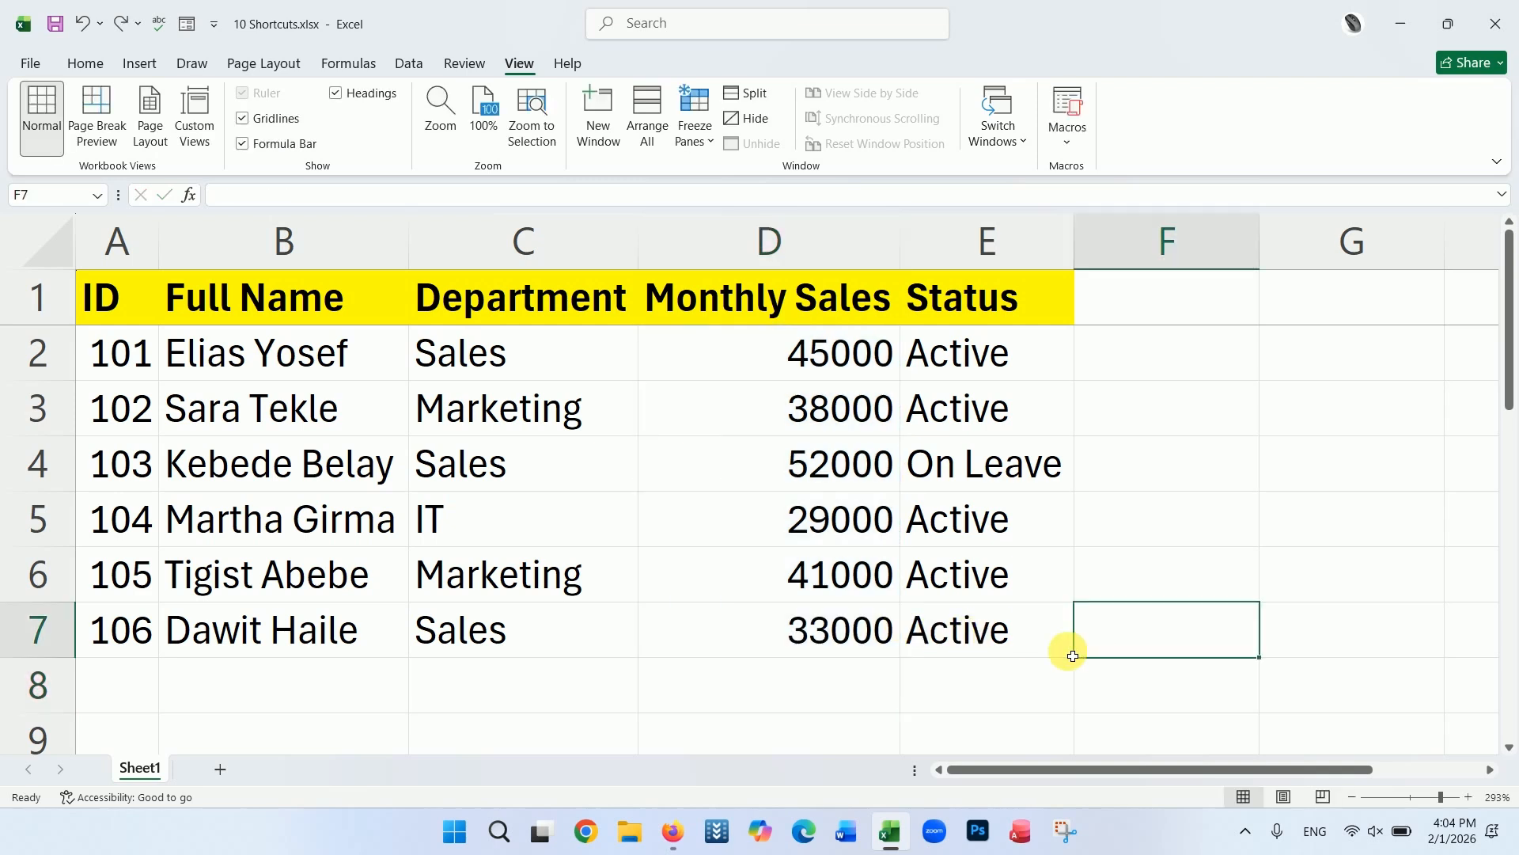
Select the whole employee data range A1:E7, extending from the ID header across to Status and down to the last row.
click(118, 298)
click(979, 317)
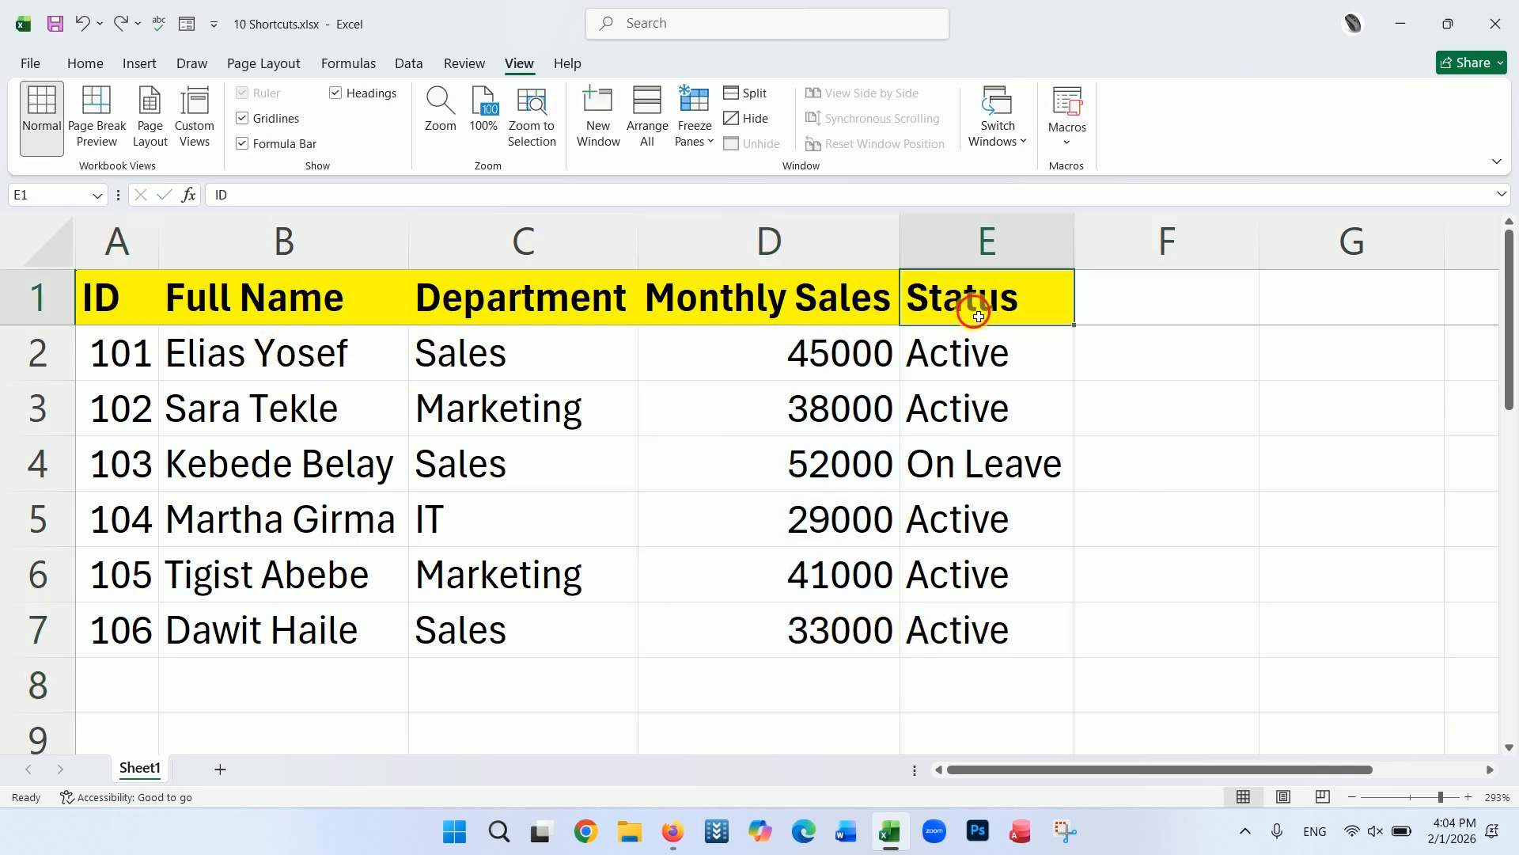
click(115, 303)
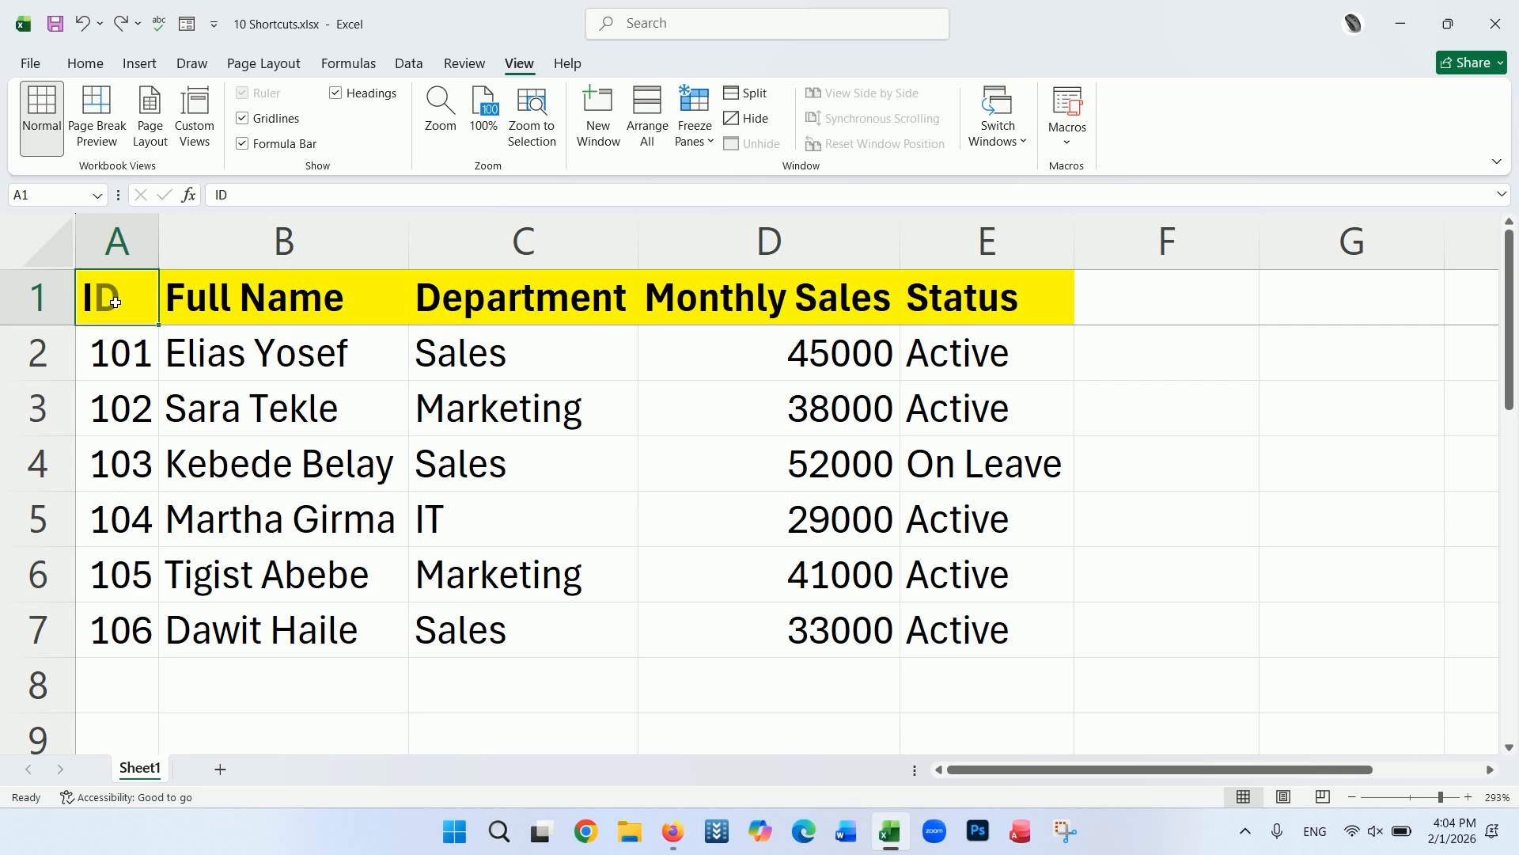
key(ctrl+shift+Right)
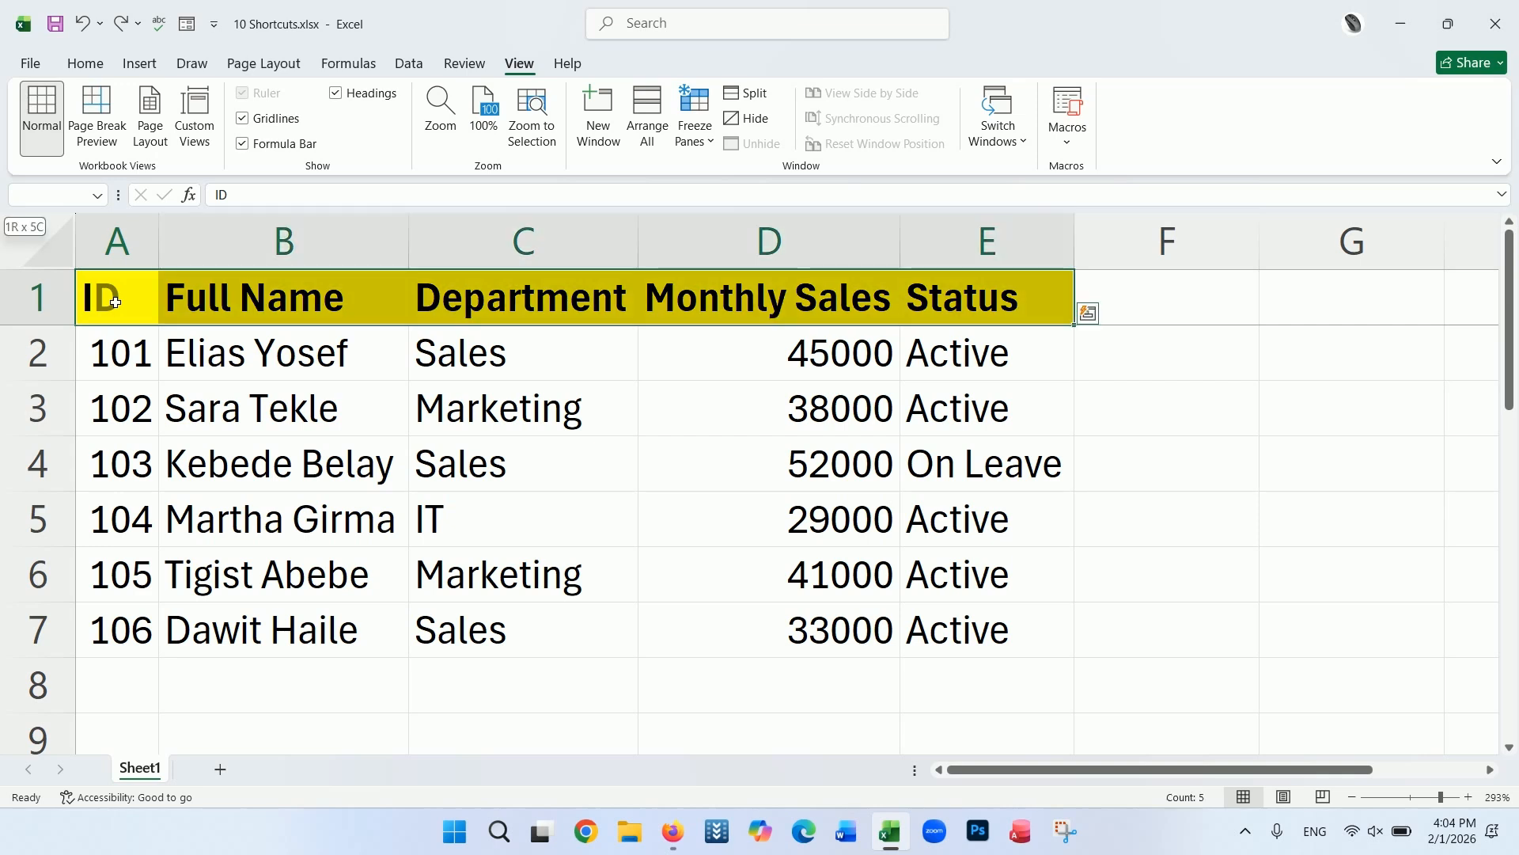
key(ctrl+shift+Down)
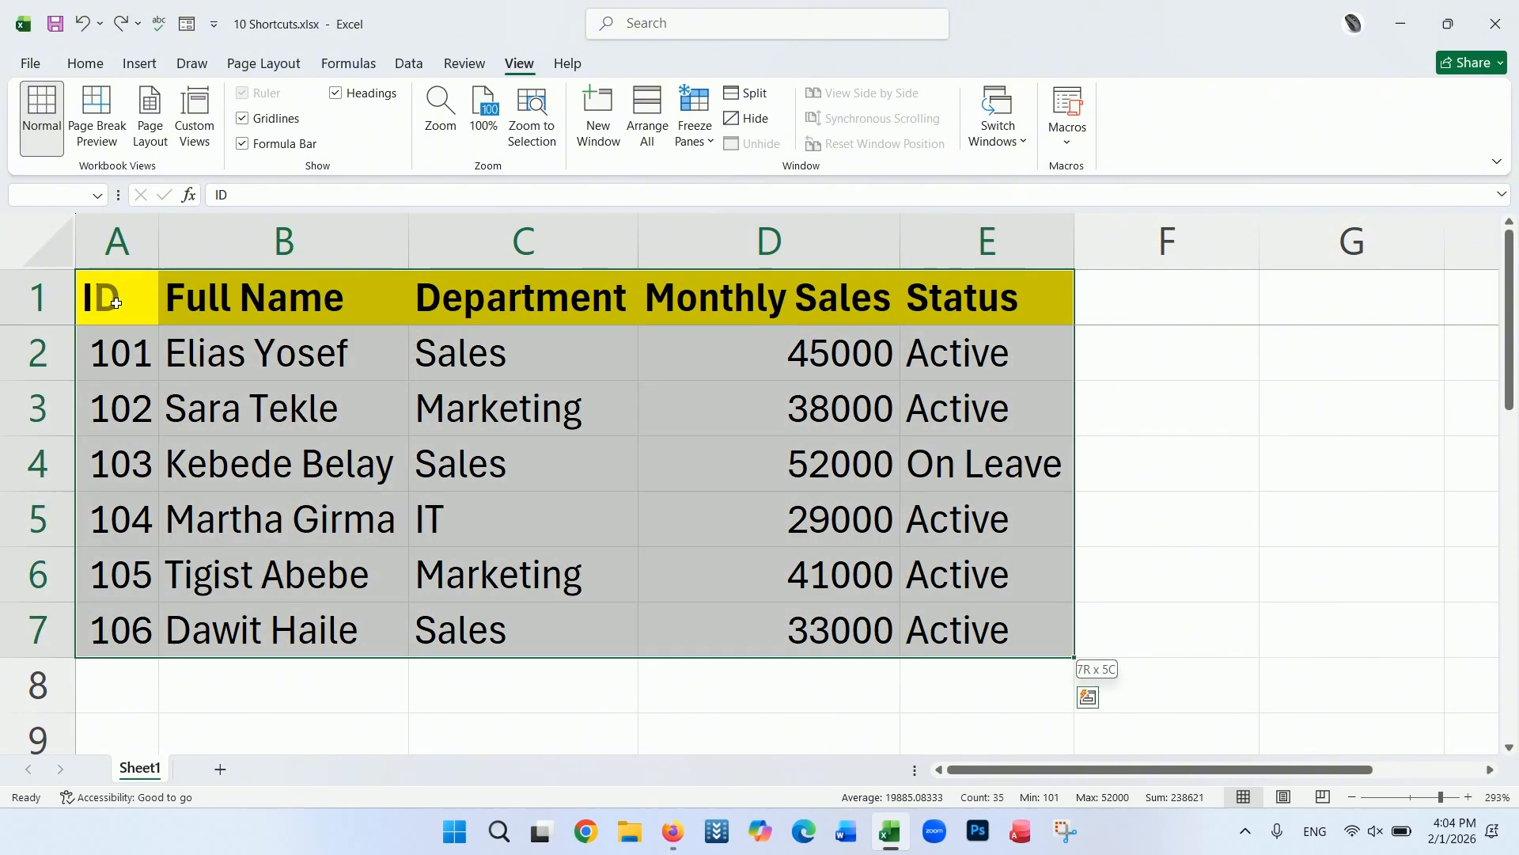
Select the ID column's cells A1:A7 down from the header, then the Monthly Sales values D2:D7.
click(312, 454)
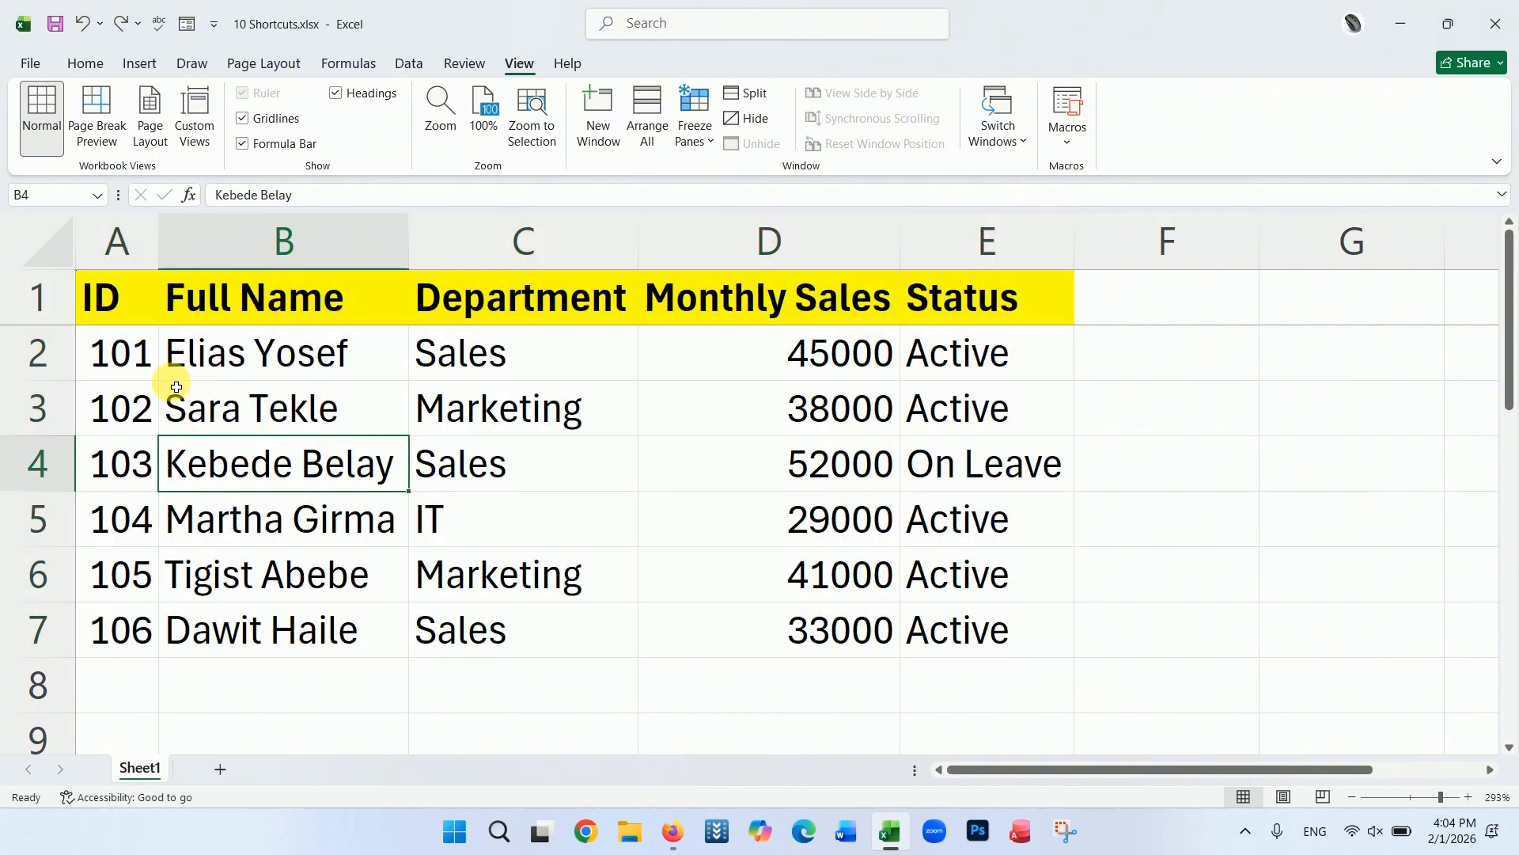
click(141, 315)
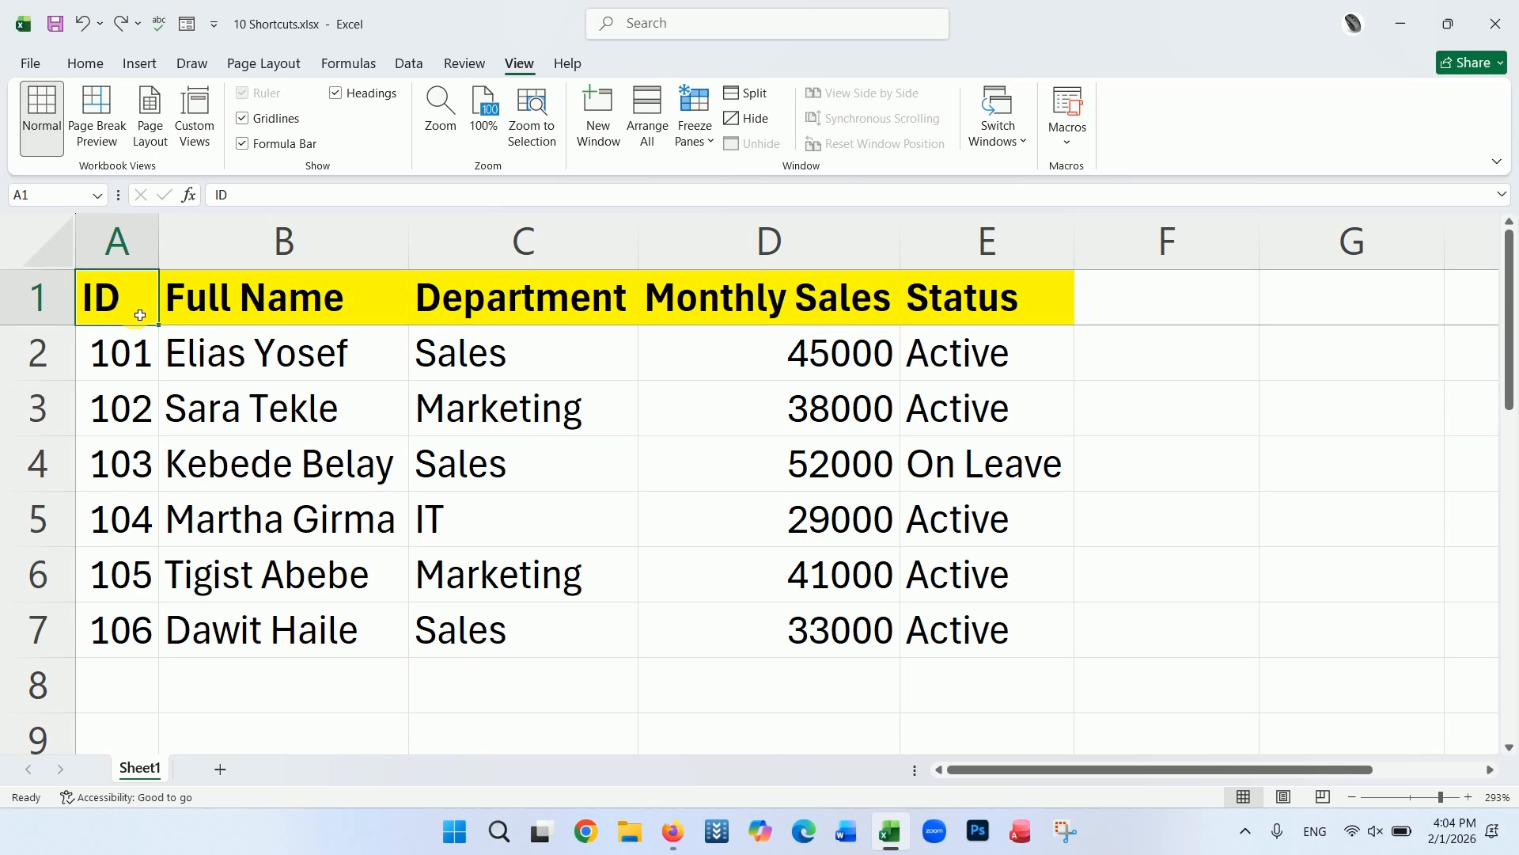
key(ctrl+shift+Down)
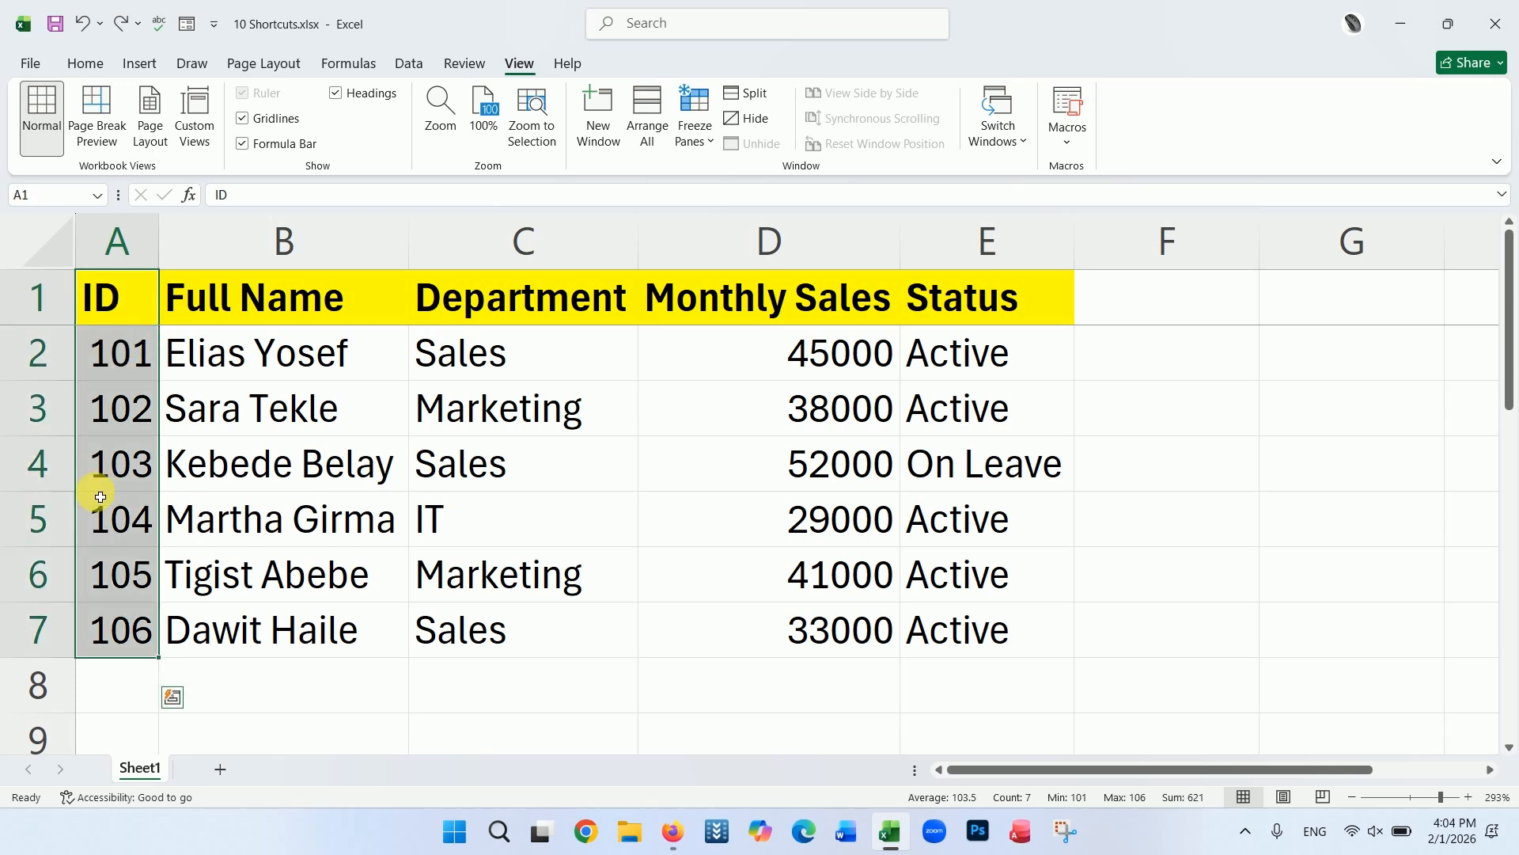
click(714, 701)
drag(797, 351, 815, 610)
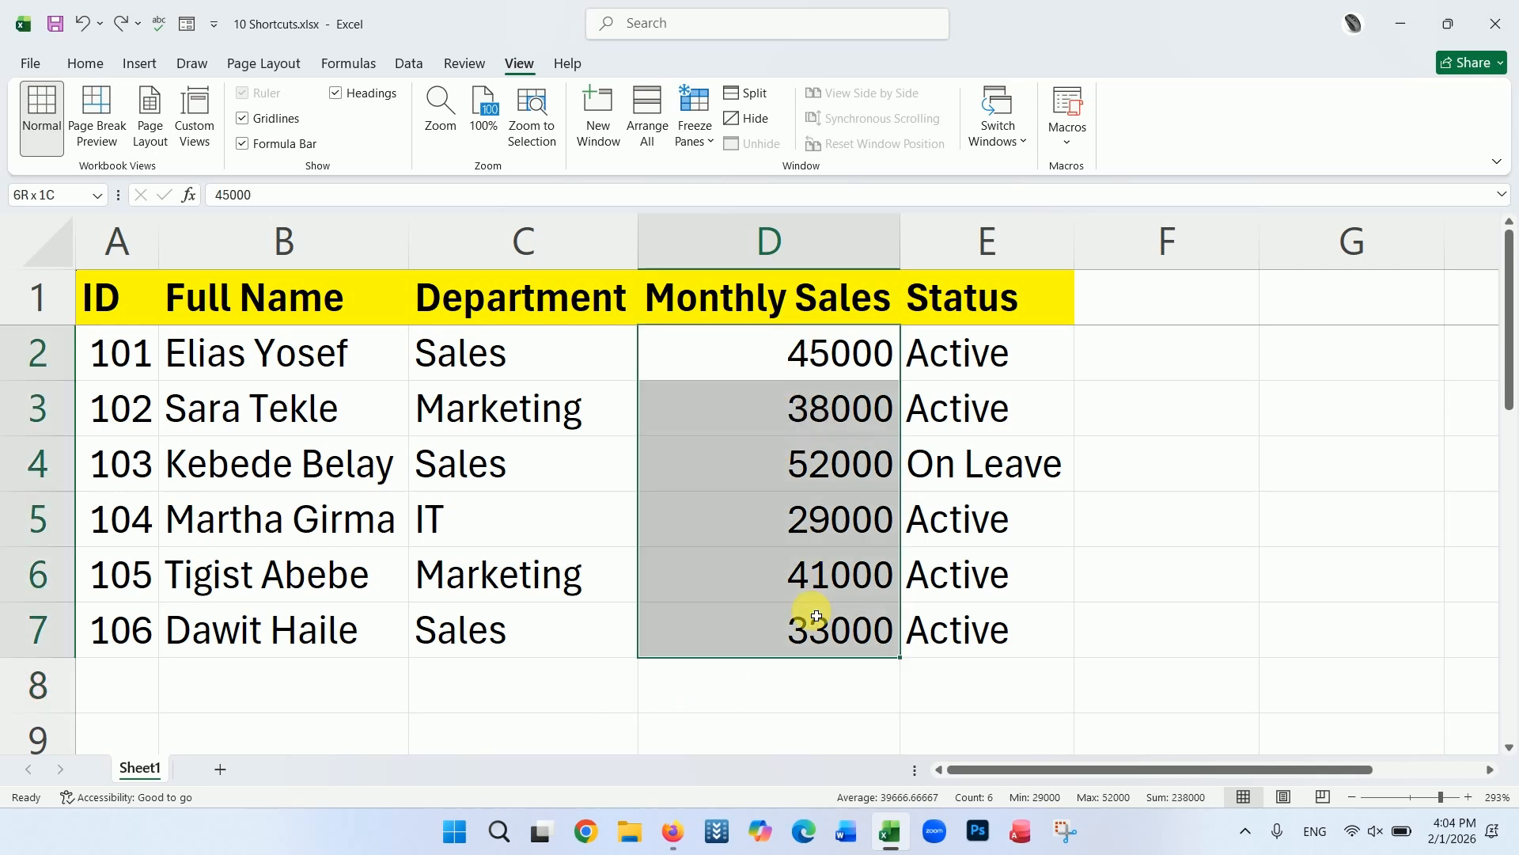
Total the Monthly Sales values in cell F3 with the formula =sum(D2:D7).
click(1212, 422)
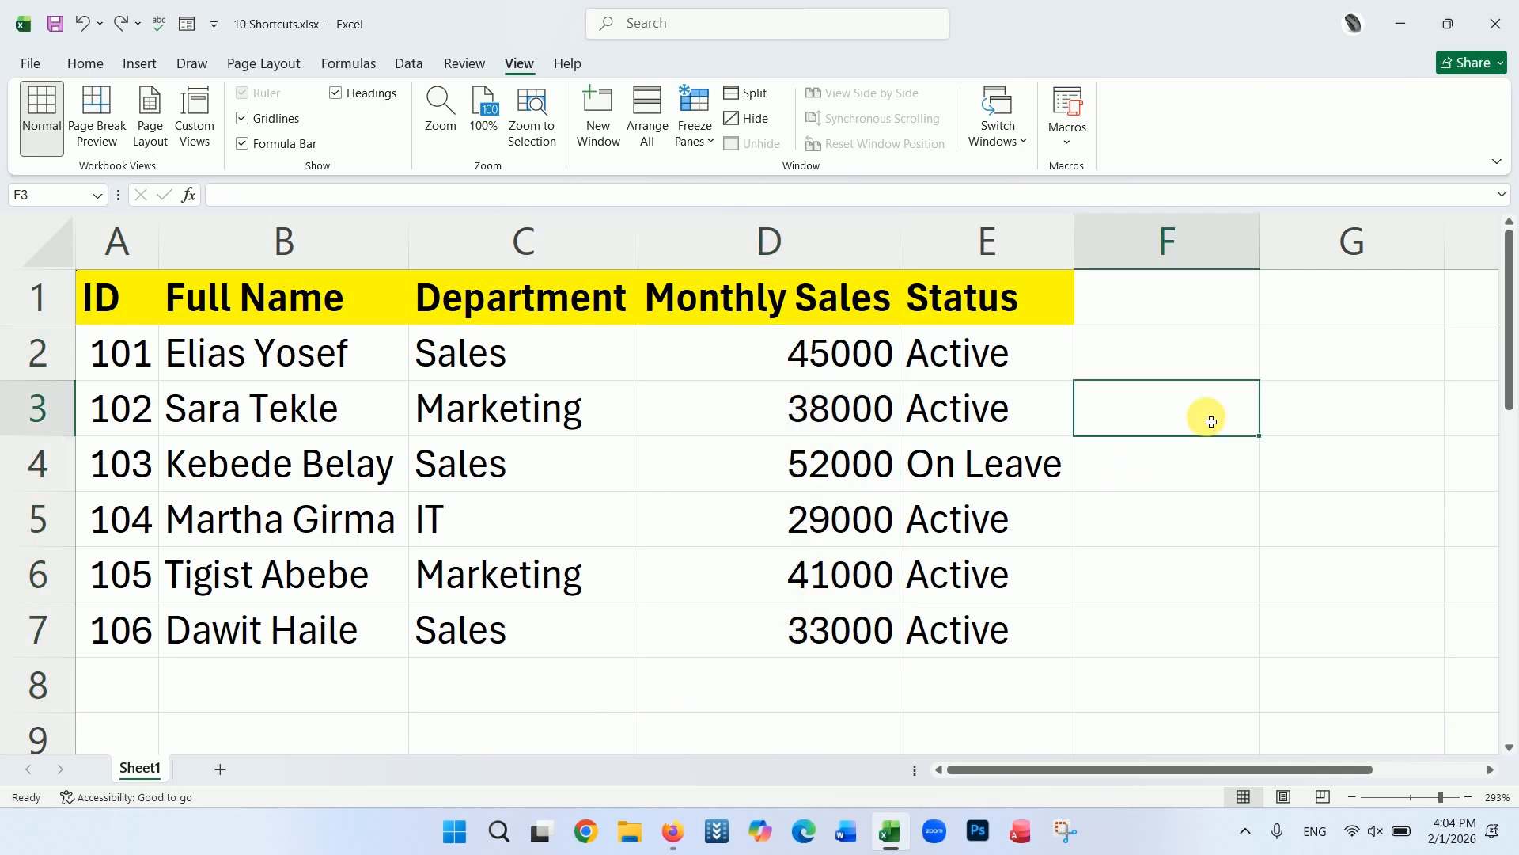
text(=sum)
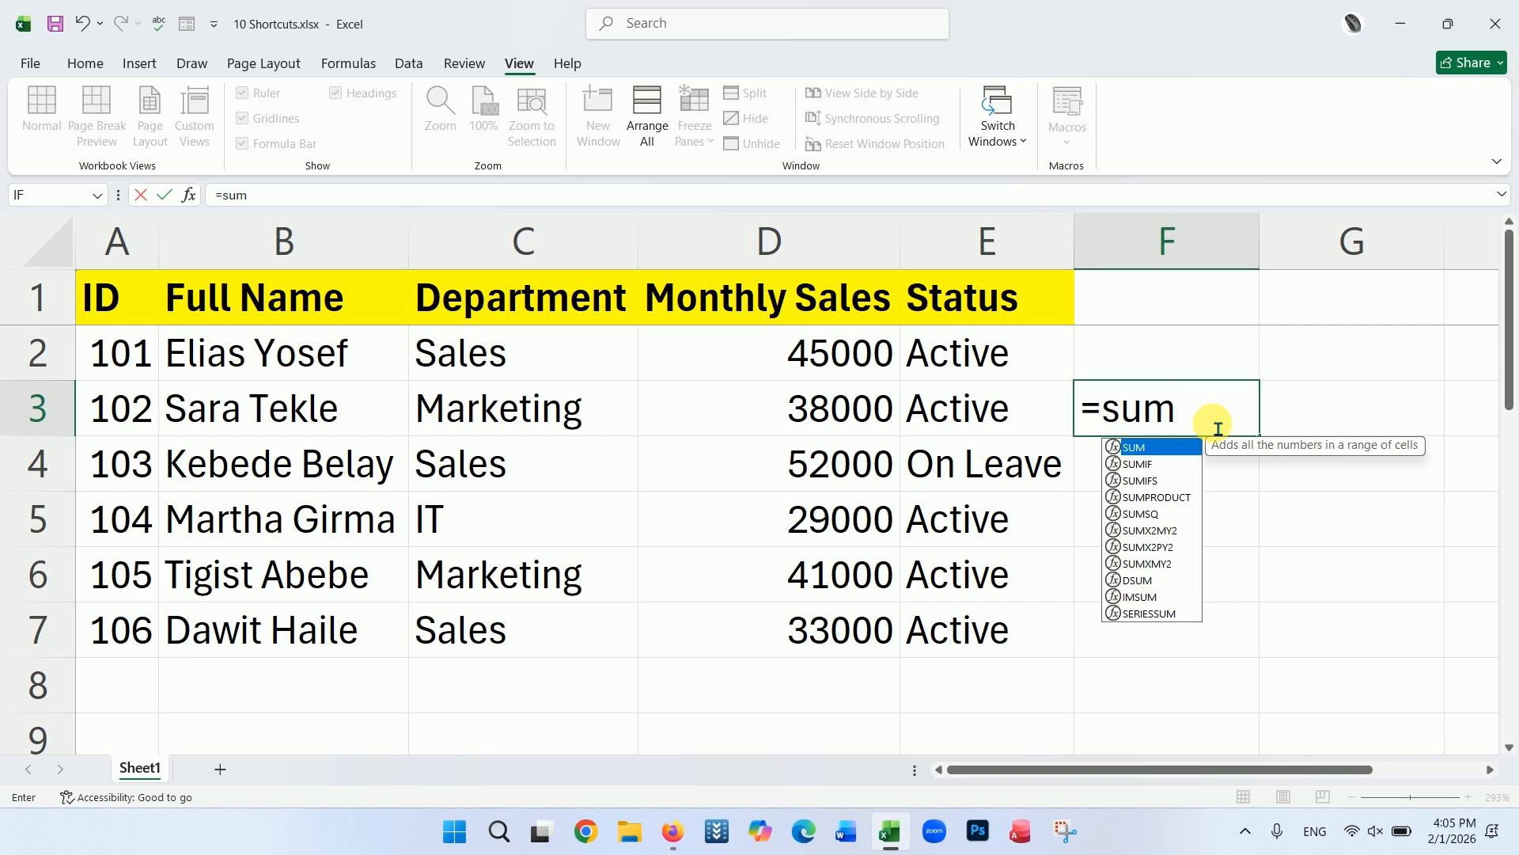
text(()
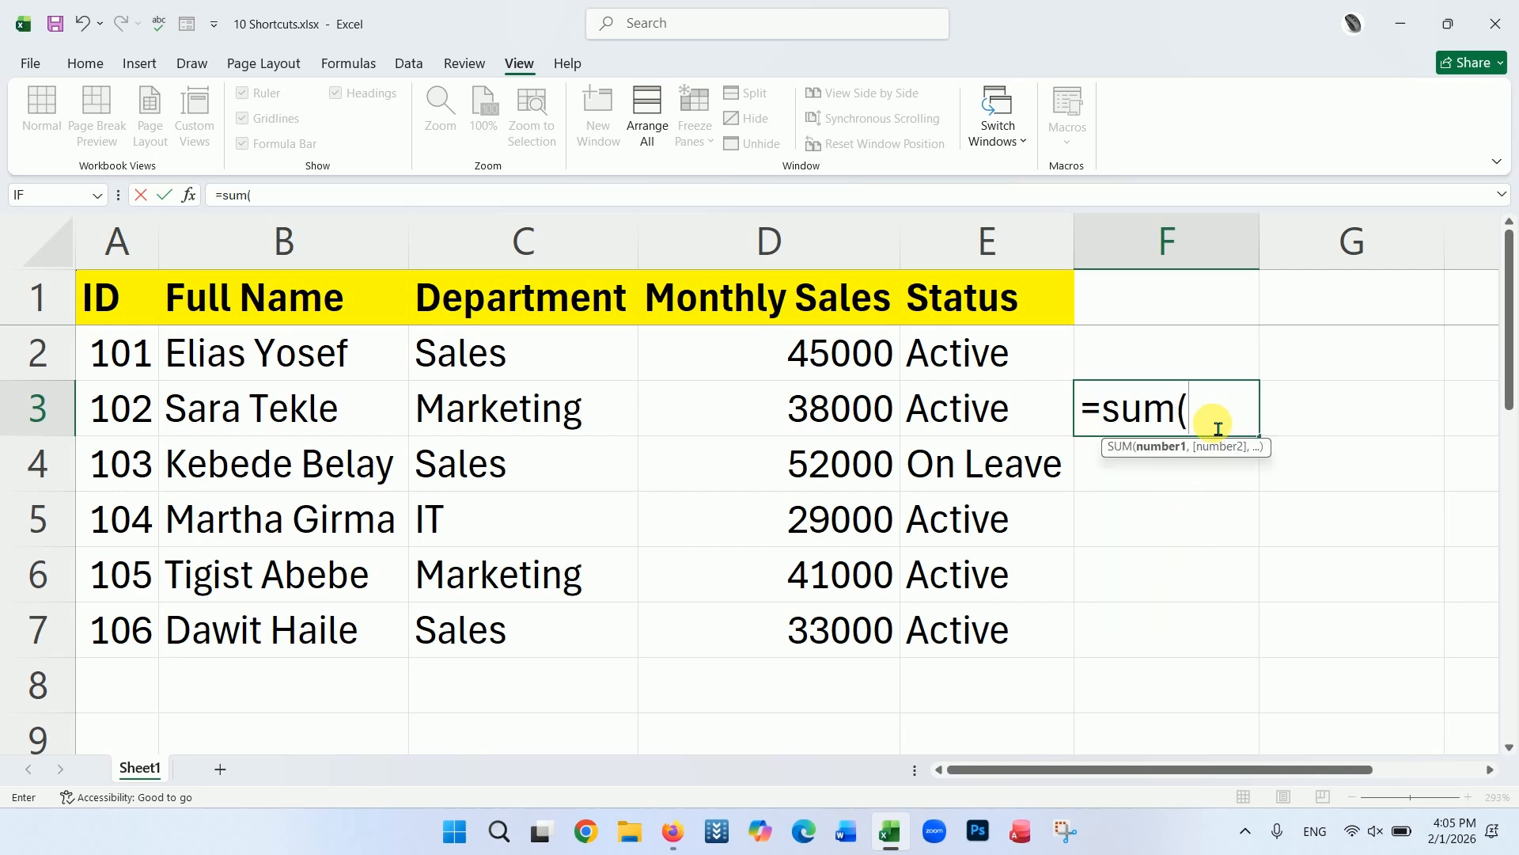
click(815, 352)
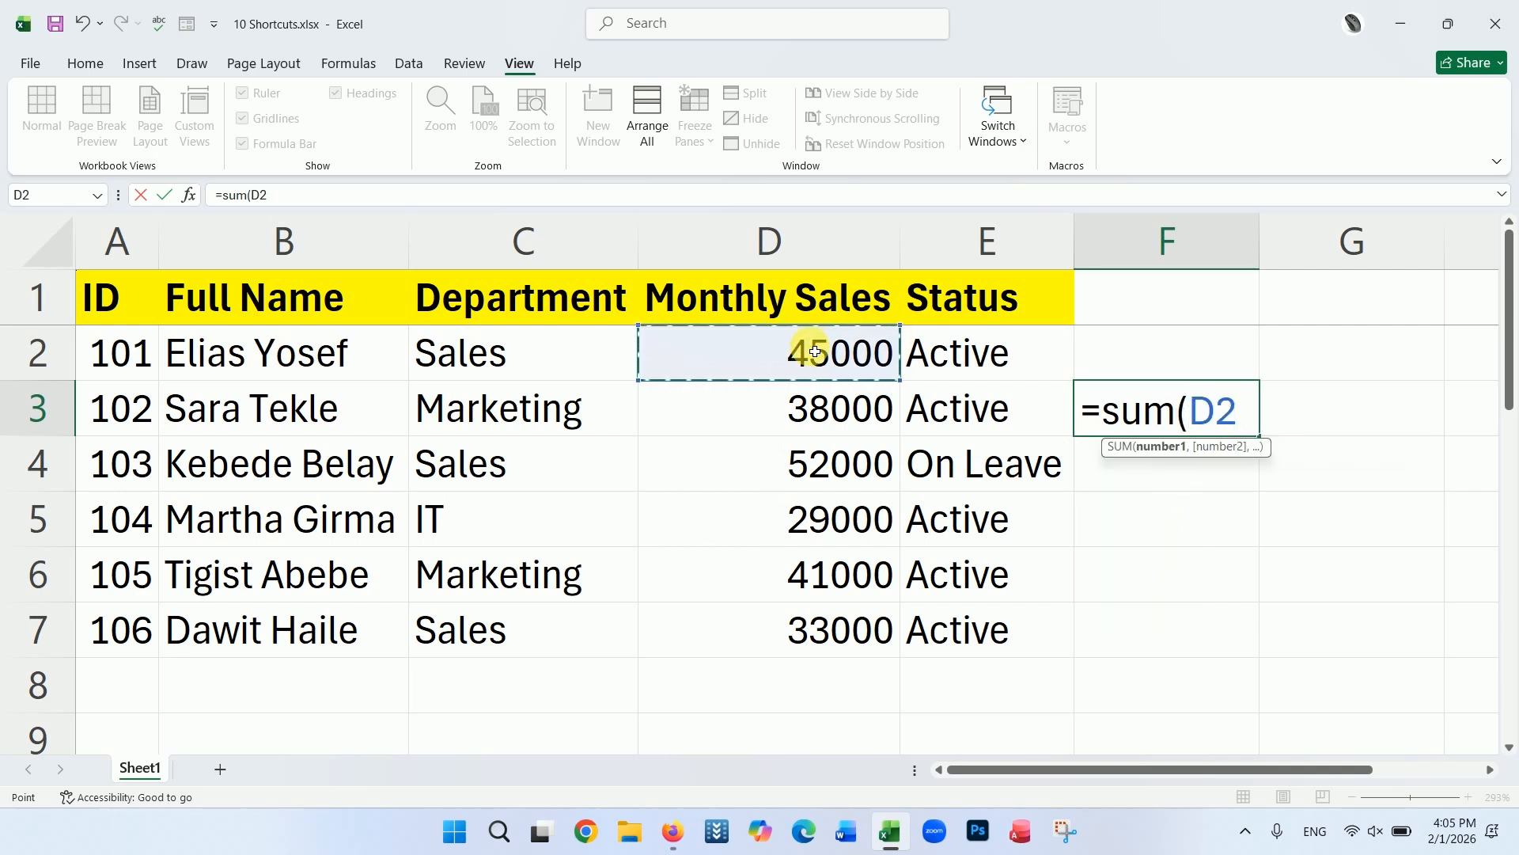
key(ctrl+shift+Down)
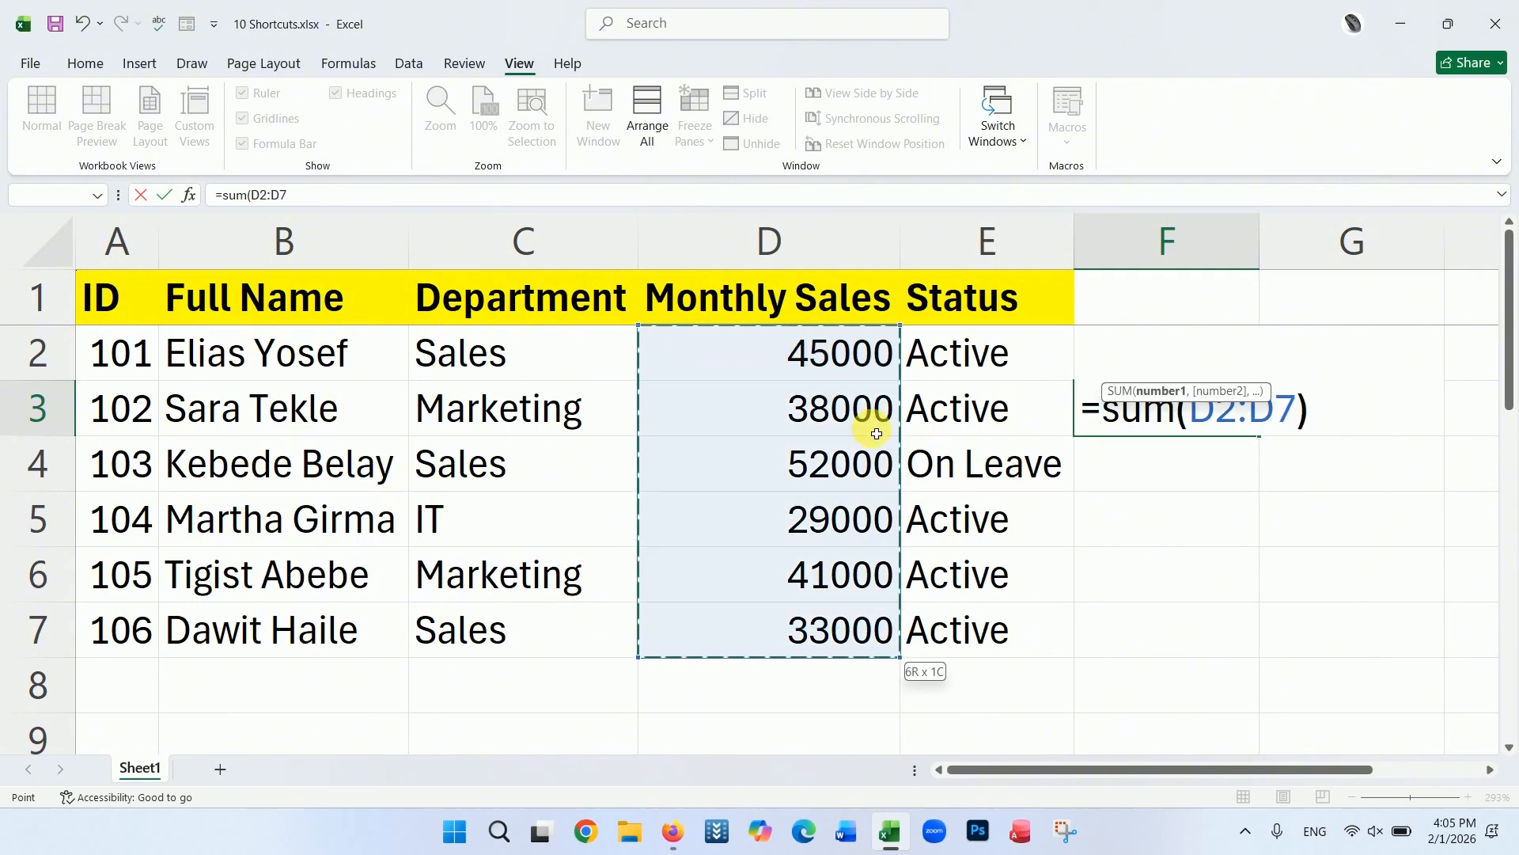
key(Return)
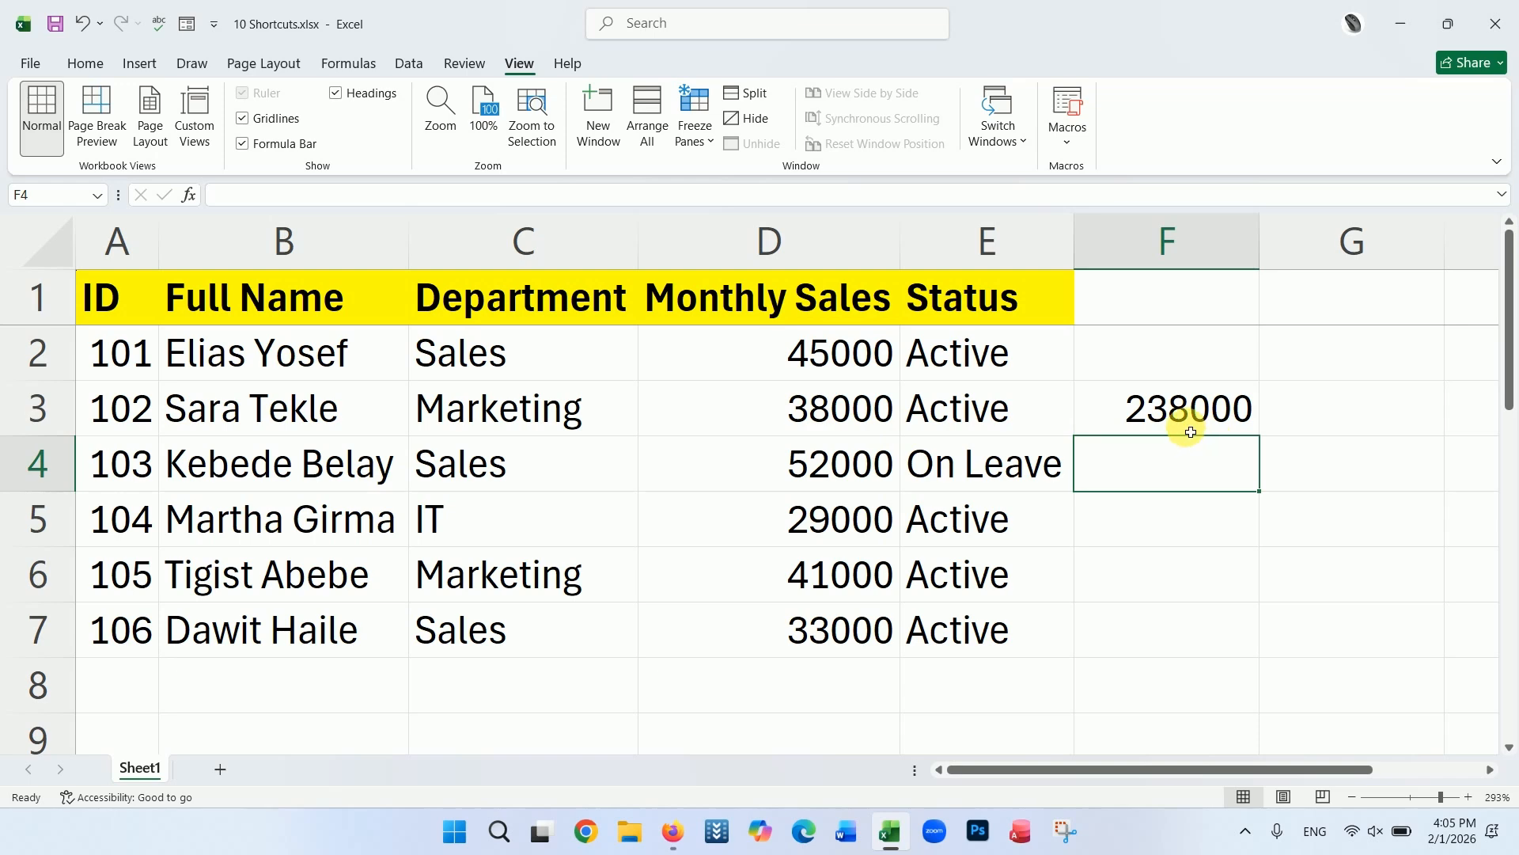
Clear the sum formula from cell F3, and briefly view the On-Screen Keyboard.
click(1191, 431)
key(Delete)
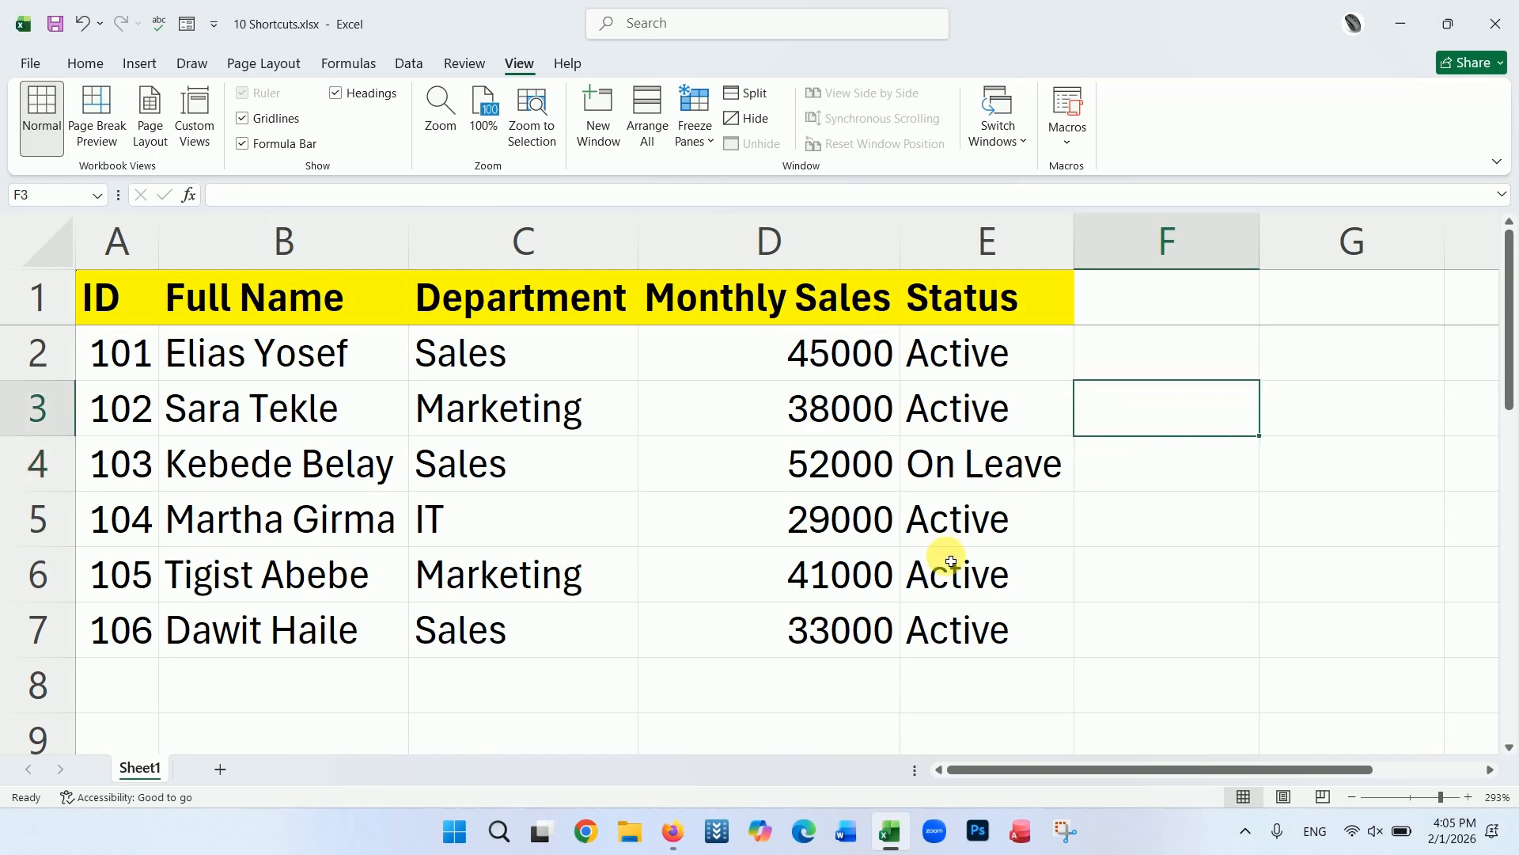
key(ctrl+super+o)
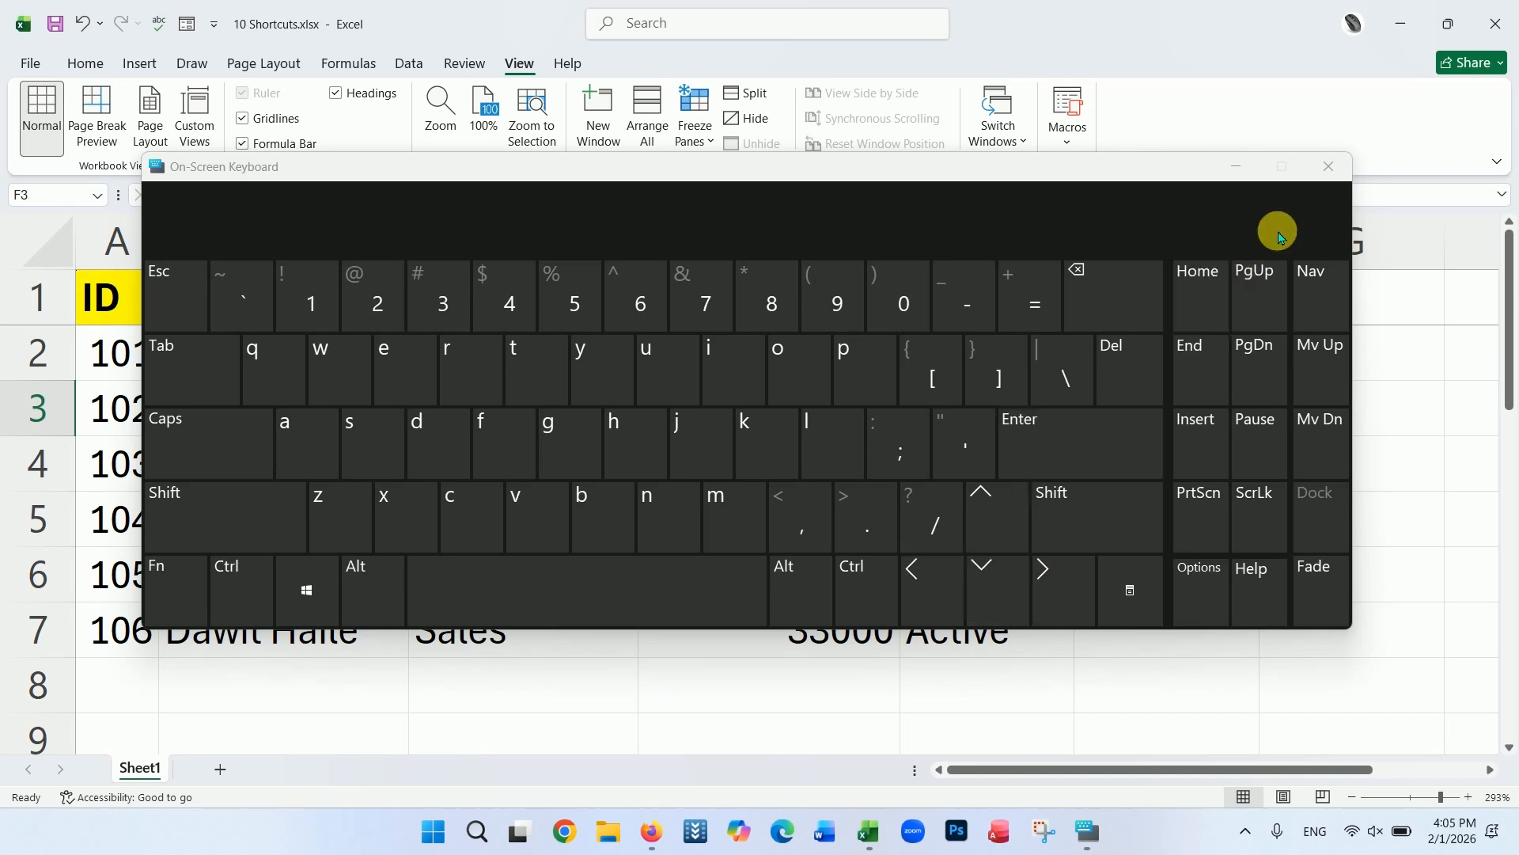
click(1326, 168)
Select the header row from Status back to ID, then row 6 from its Status cell back to its ID cell.
click(1011, 319)
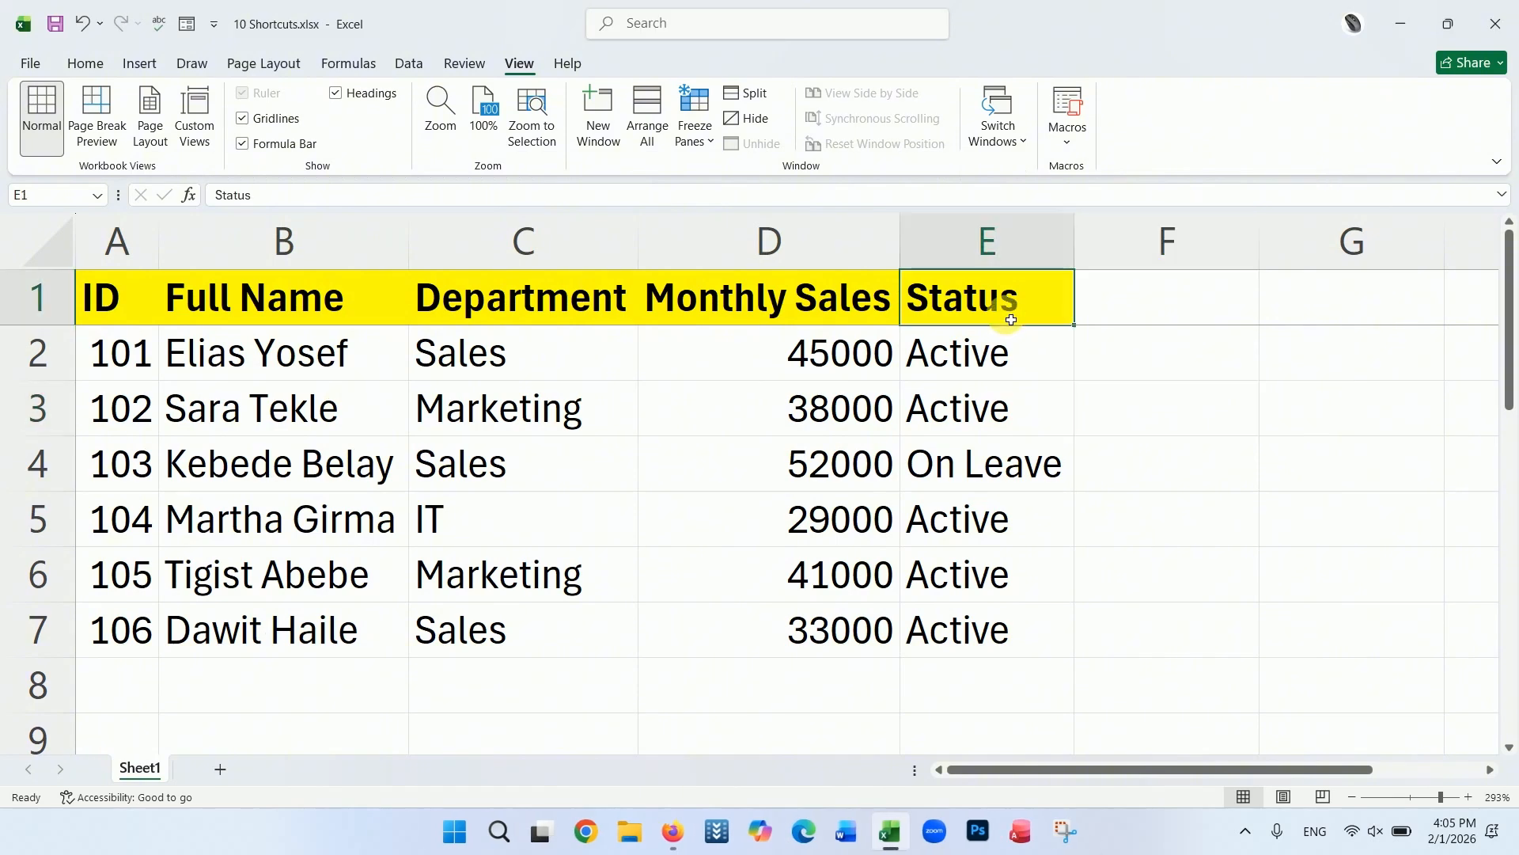
key(ctrl+shift+Left)
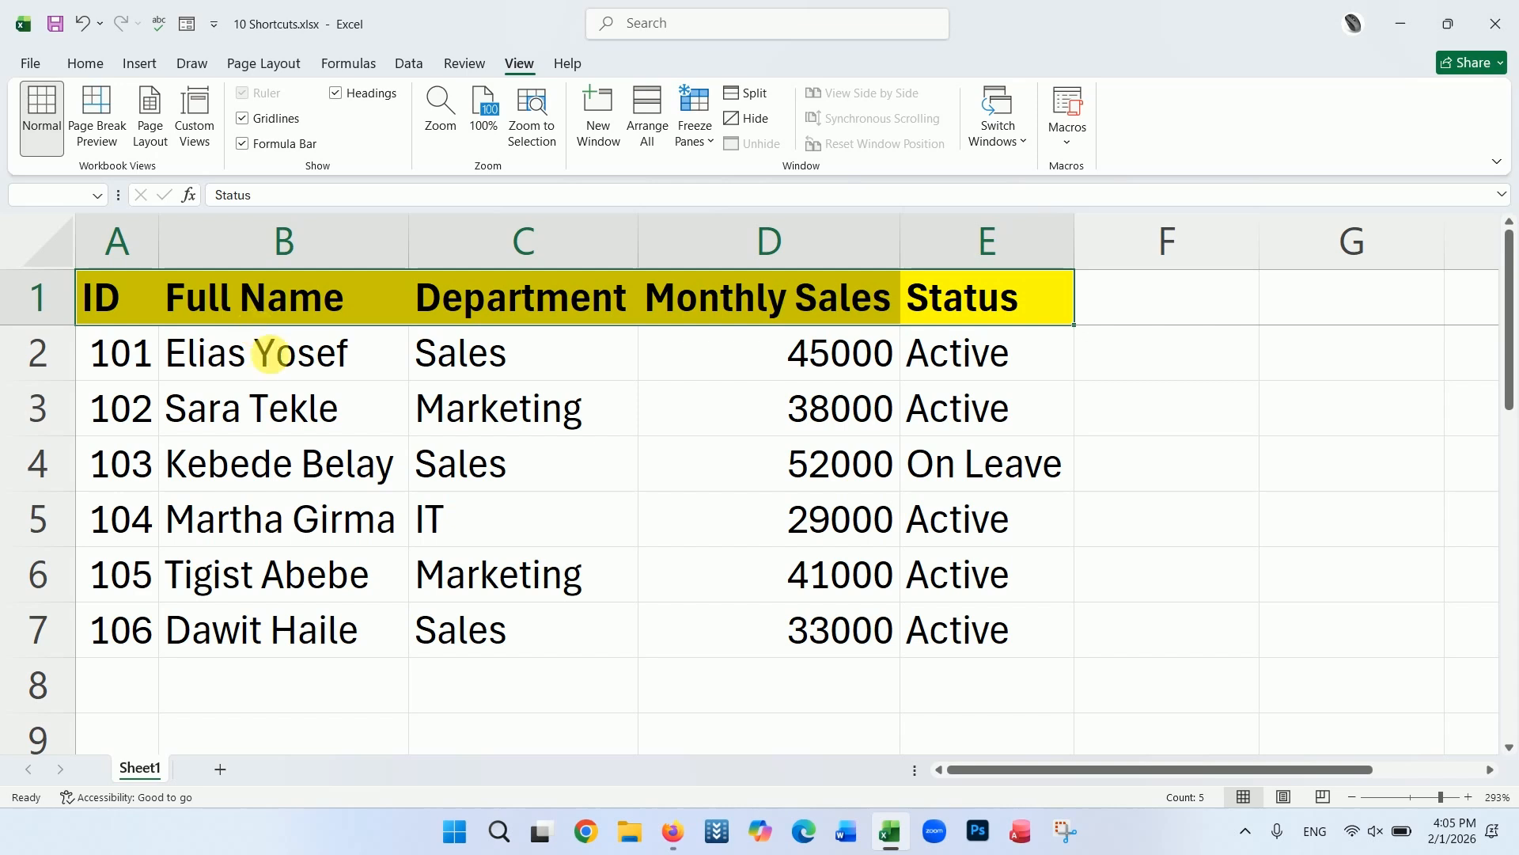
click(981, 587)
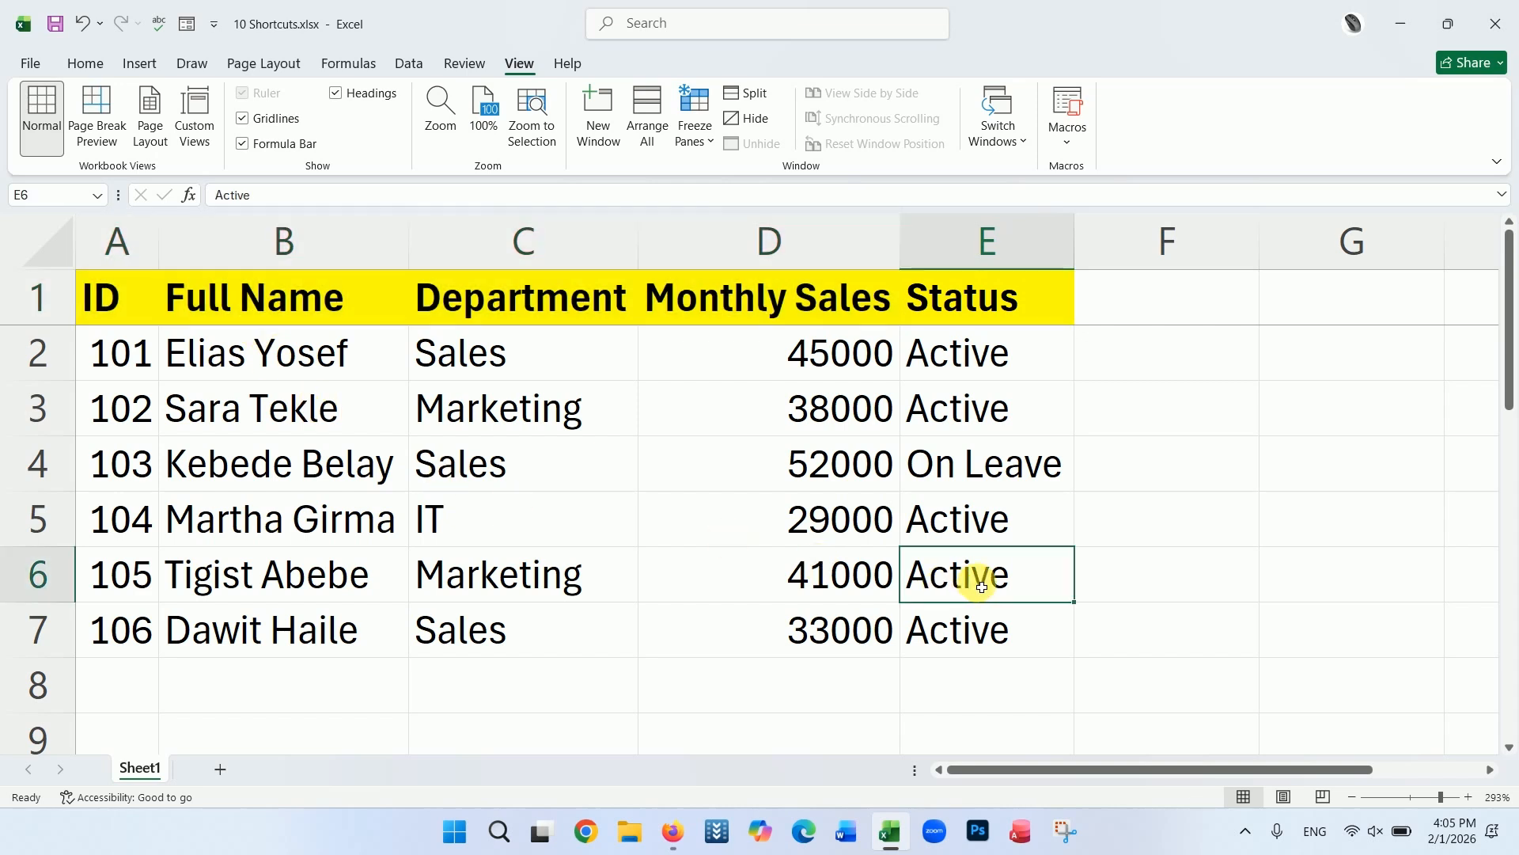
key(ctrl+shift+Left)
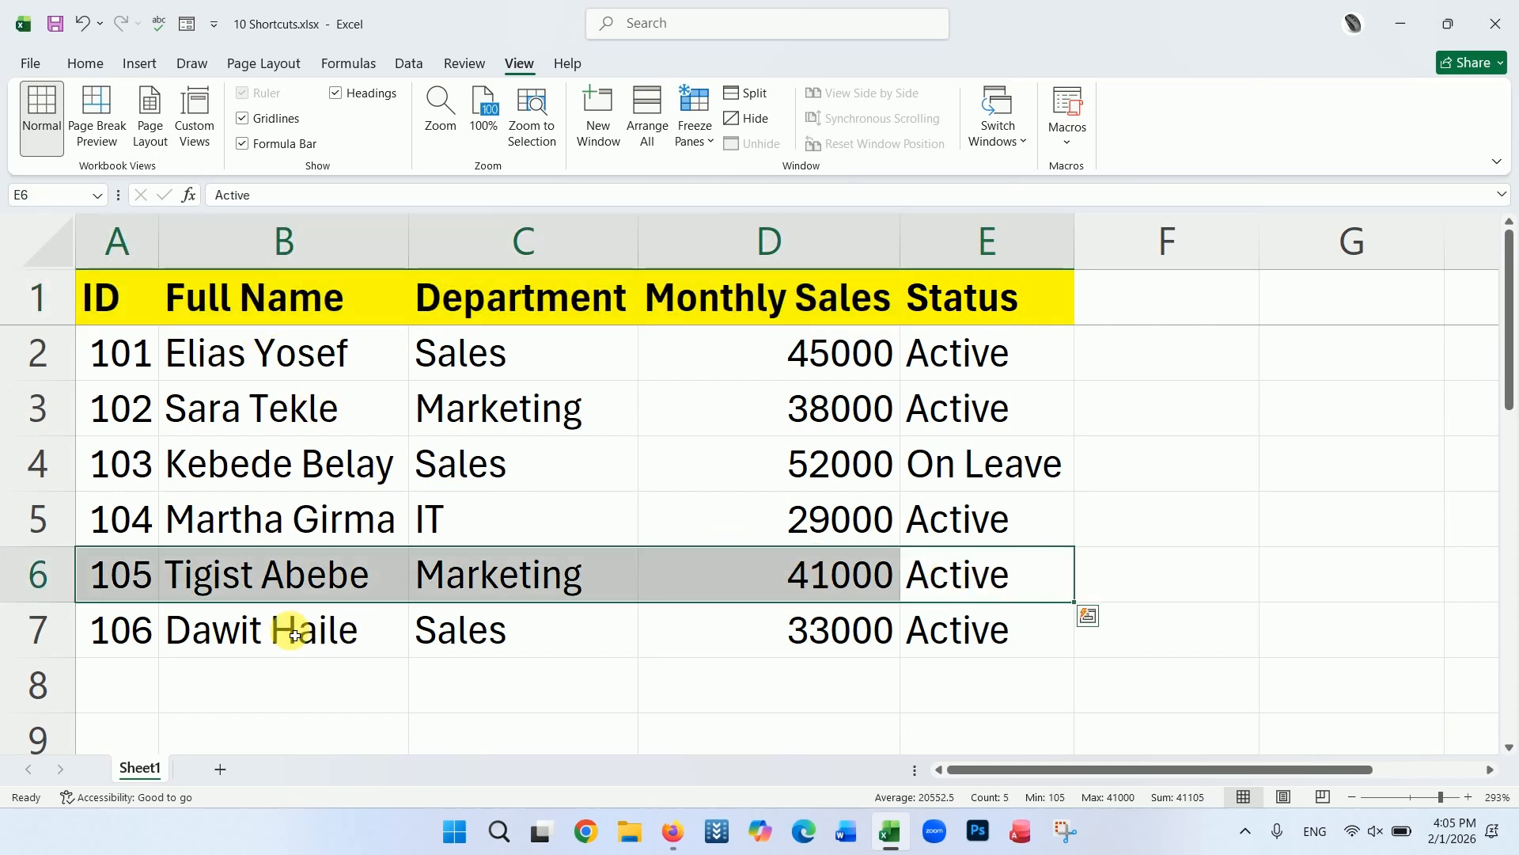
click(710, 689)
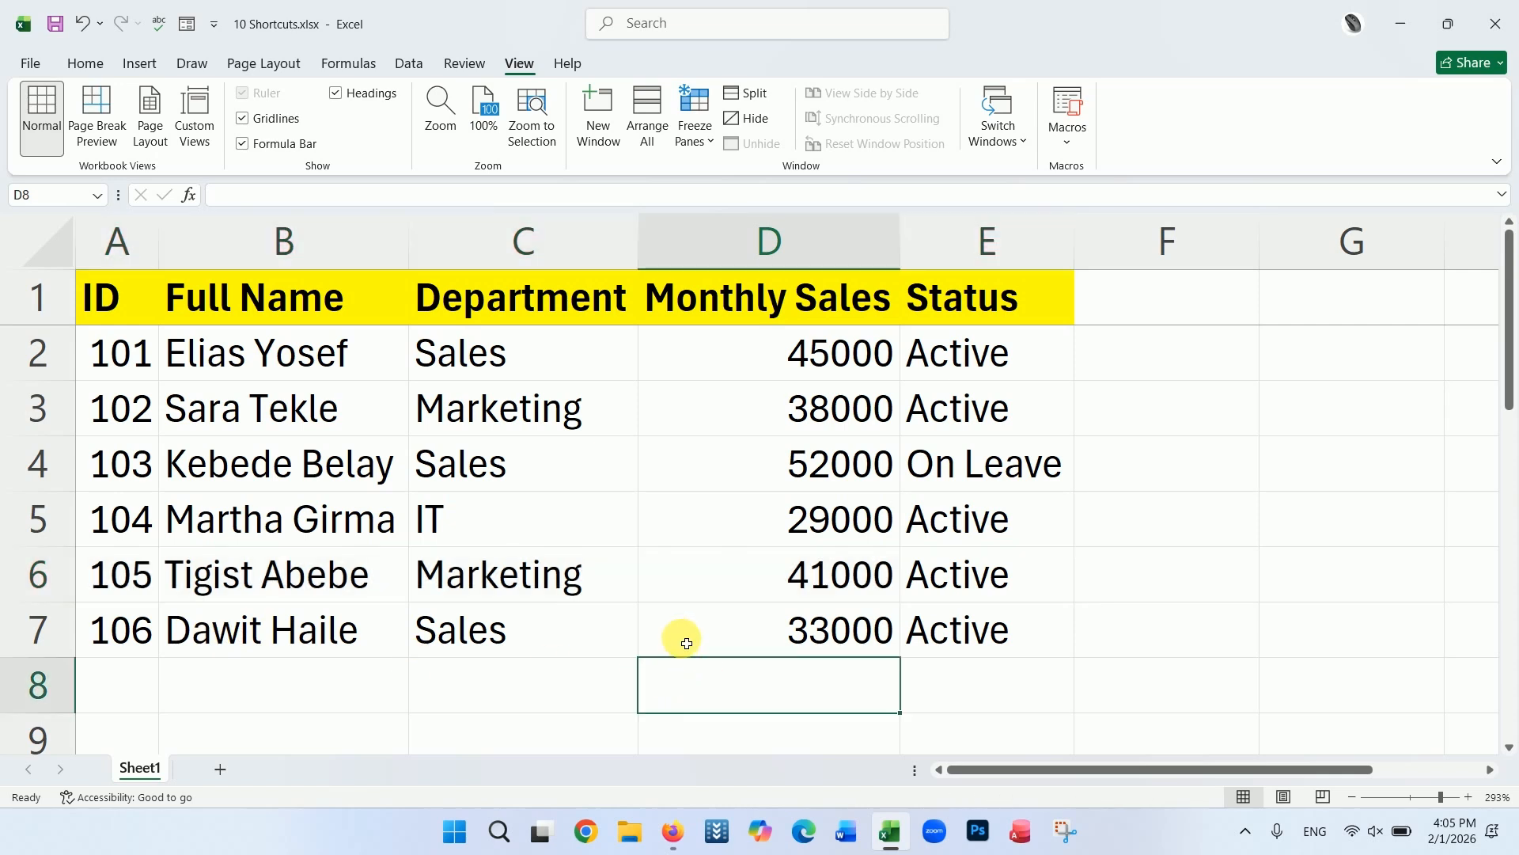
Insert a blank column before the Department column, and delete that blank column again.
click(556, 250)
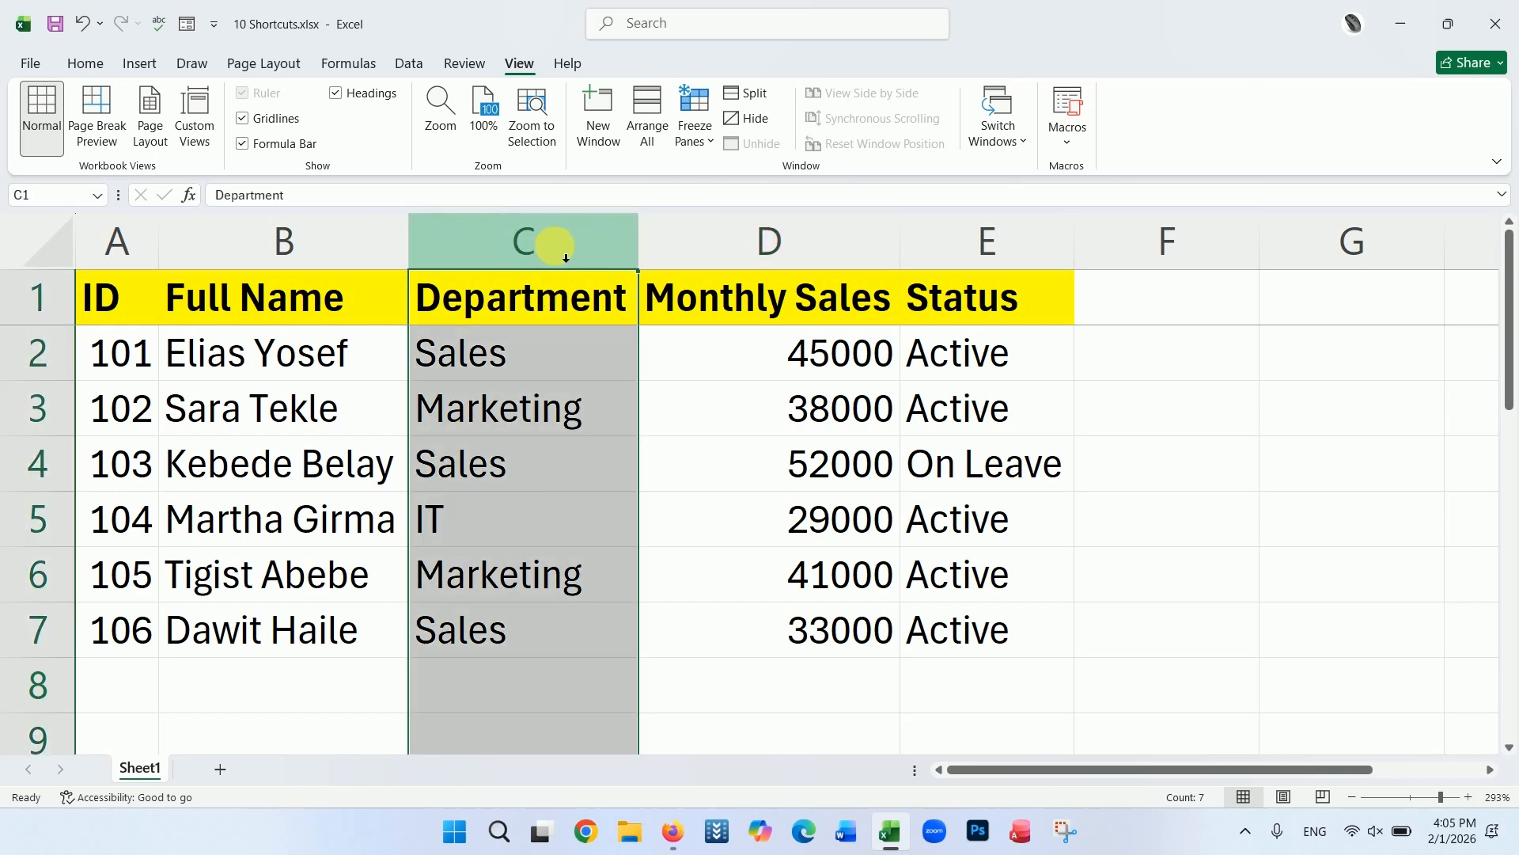
key(ctrl+shift+plus)
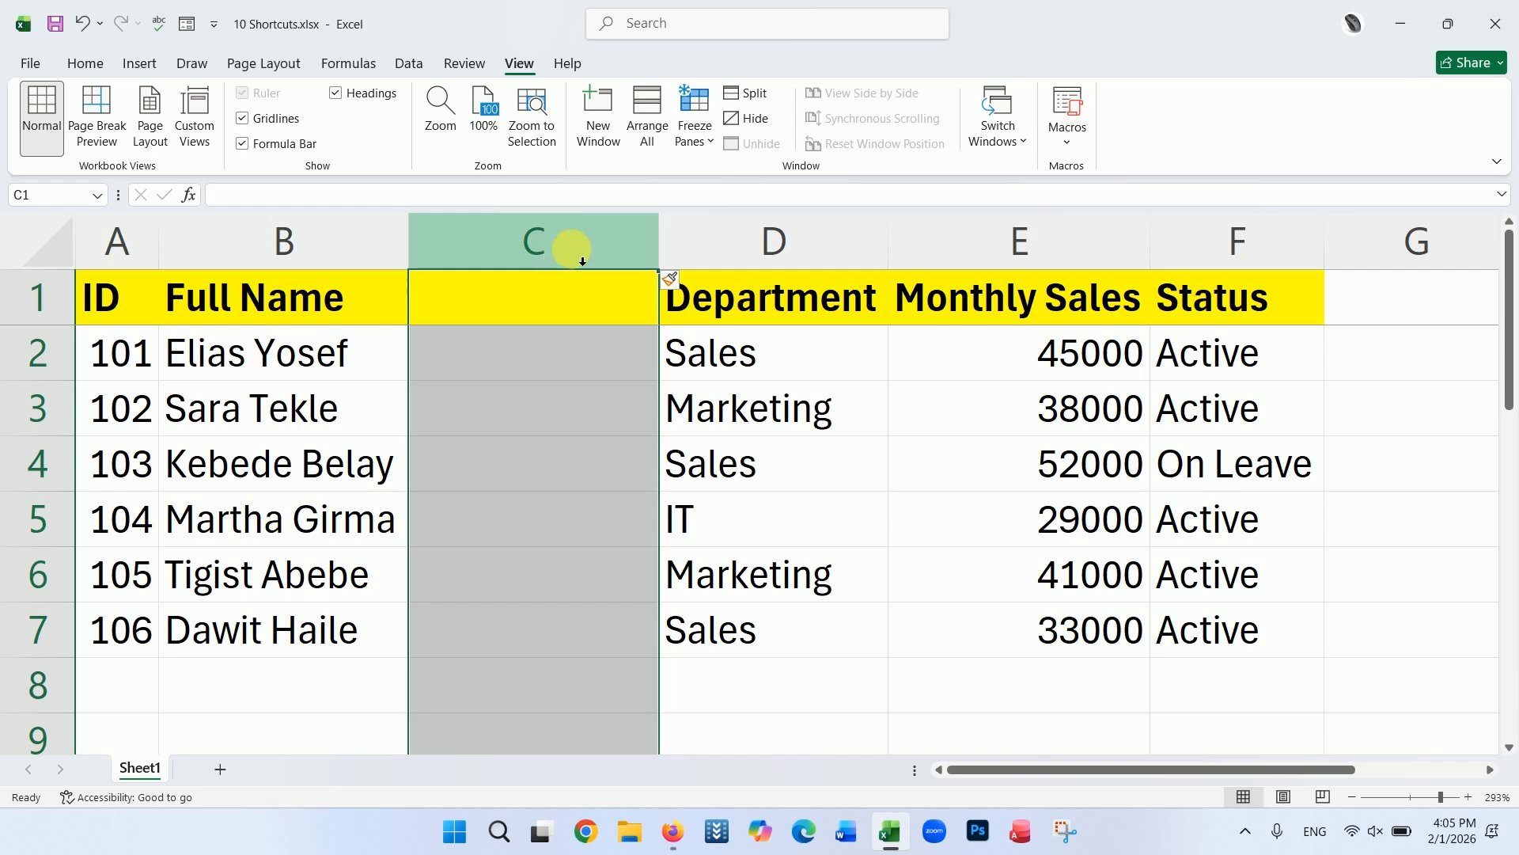
key(ctrl+minus)
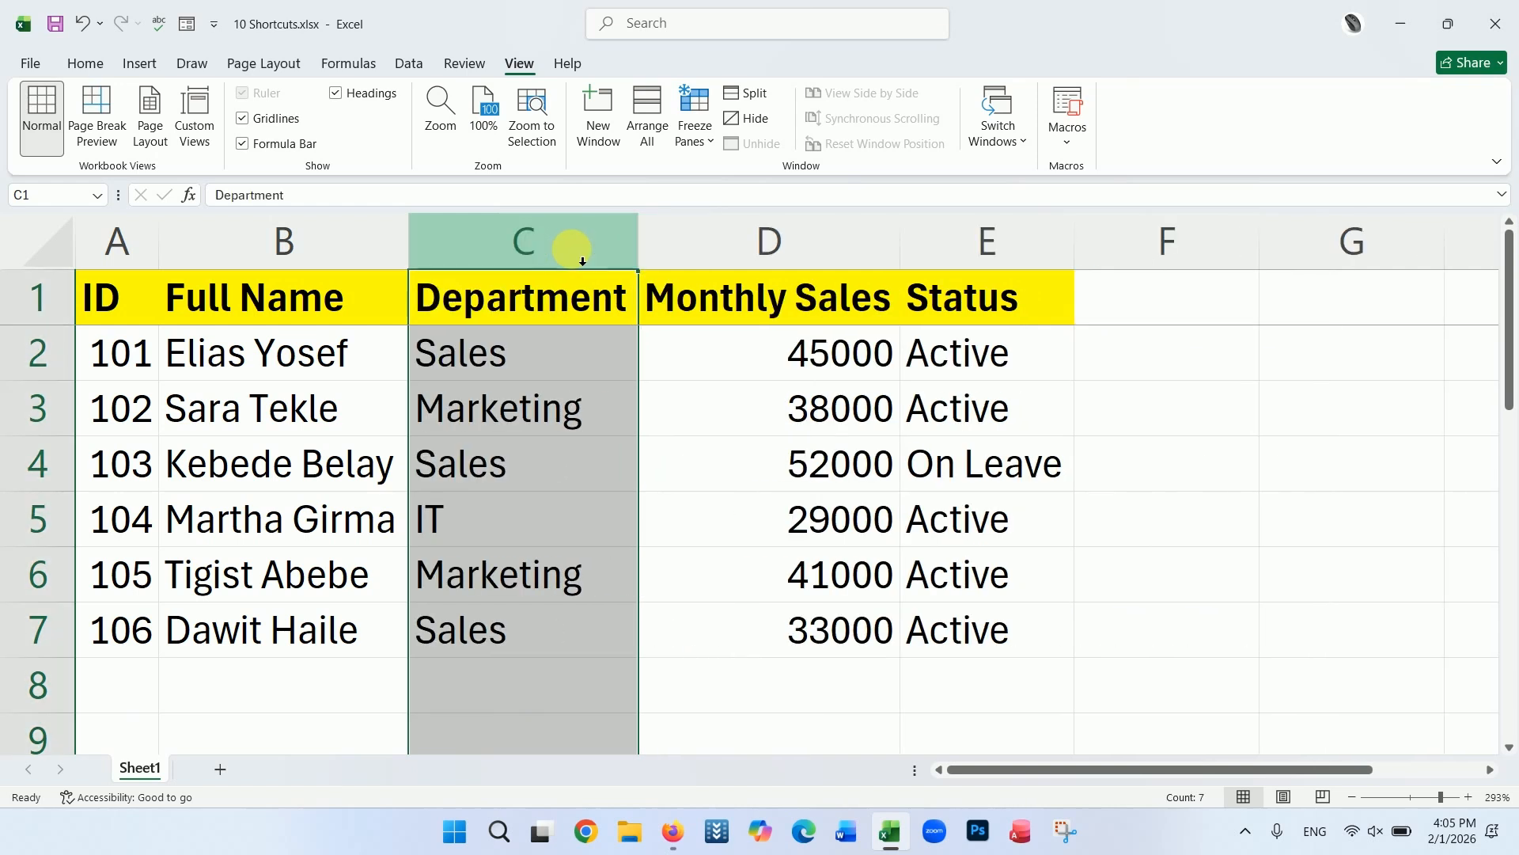
click(698, 455)
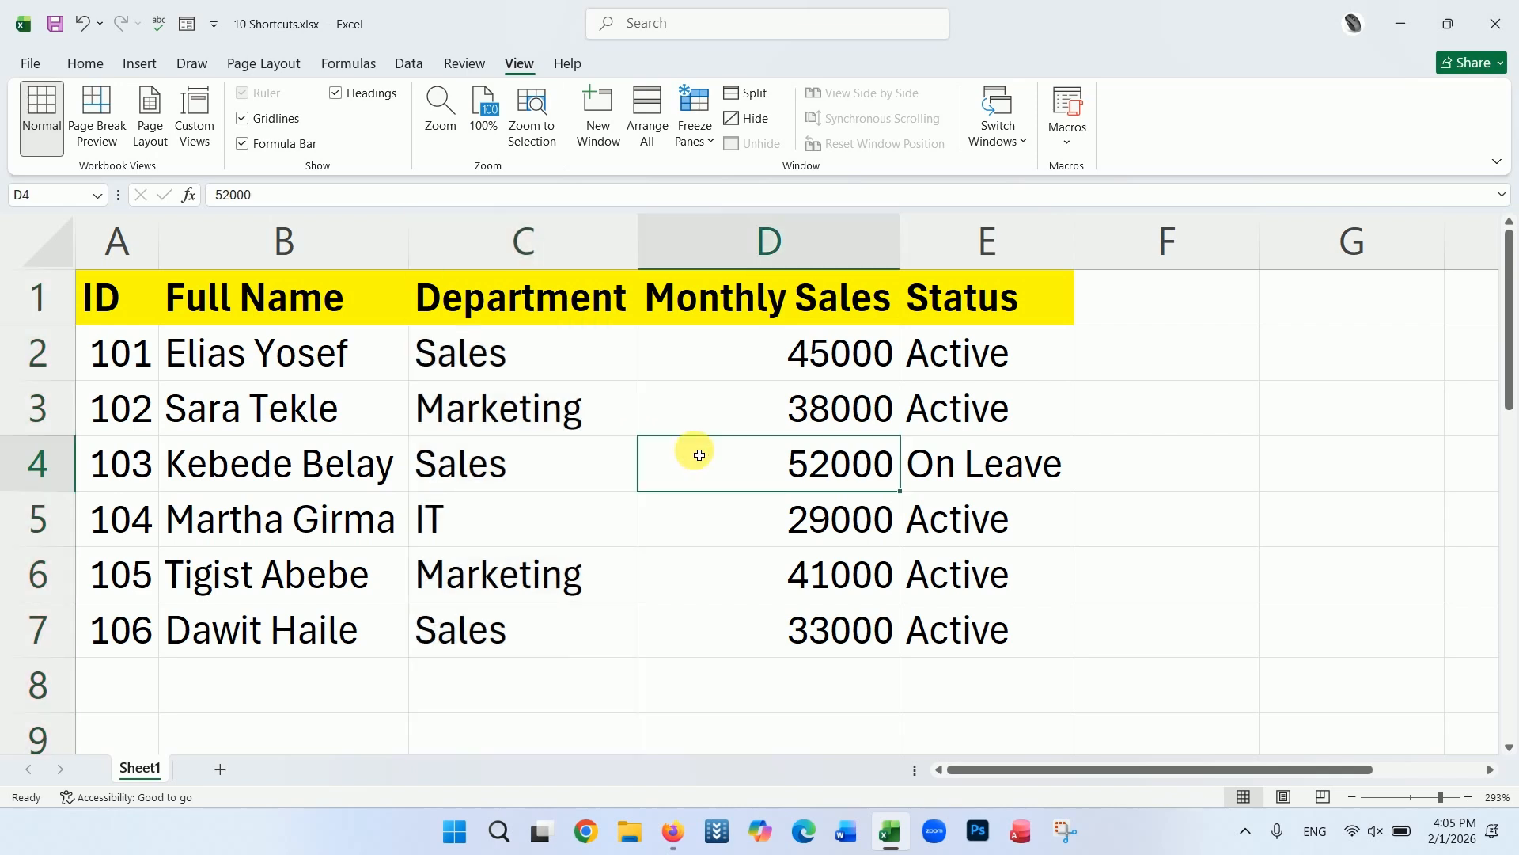
Turn on the numeric key pad in the On-Screen Keyboard's options, and close the keyboard after viewing it.
key(ctrl+super+o)
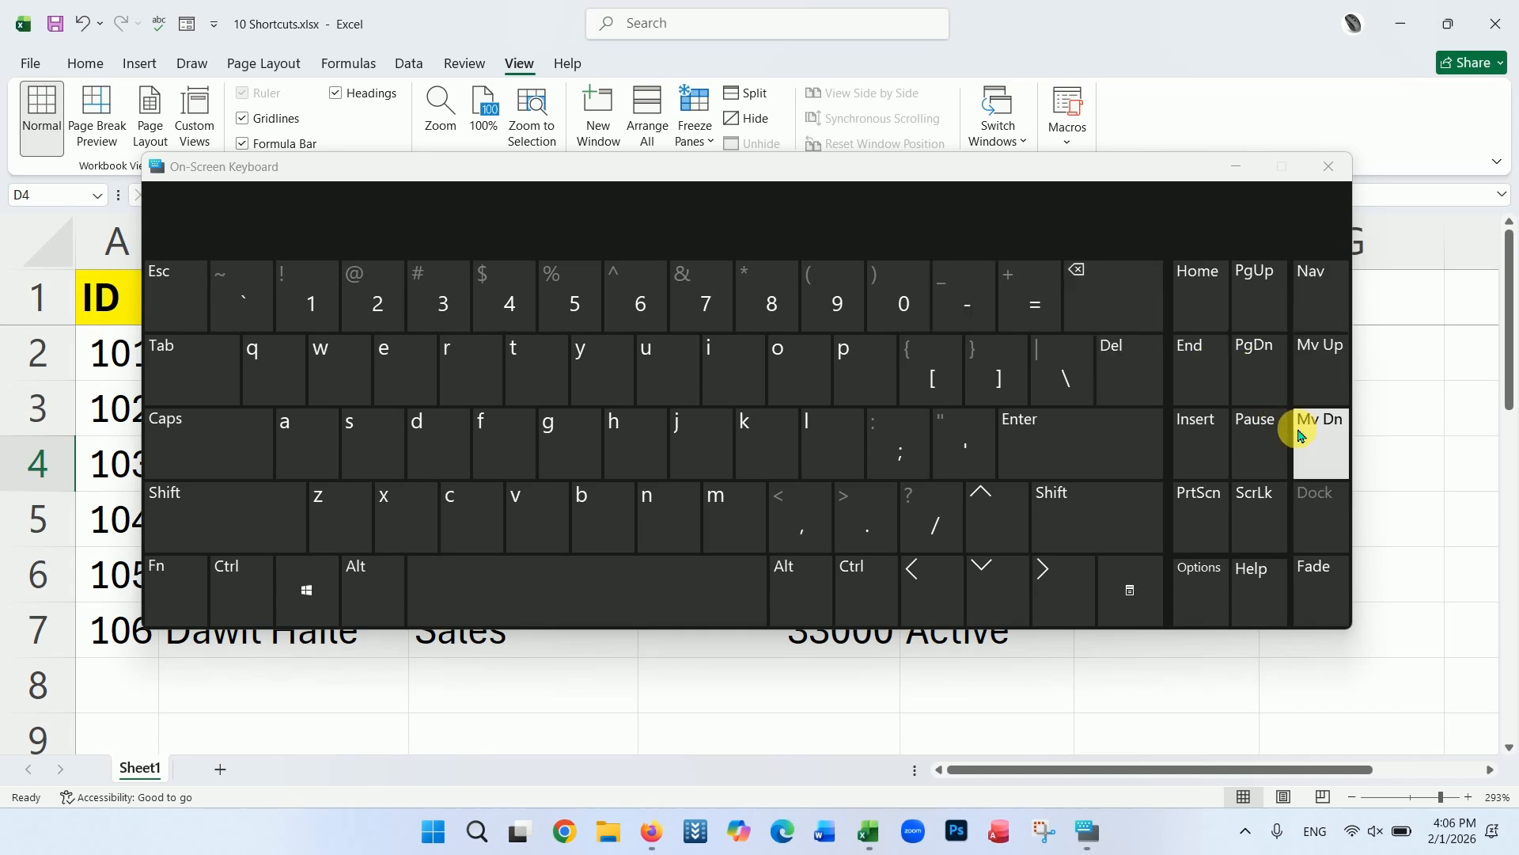
click(1204, 582)
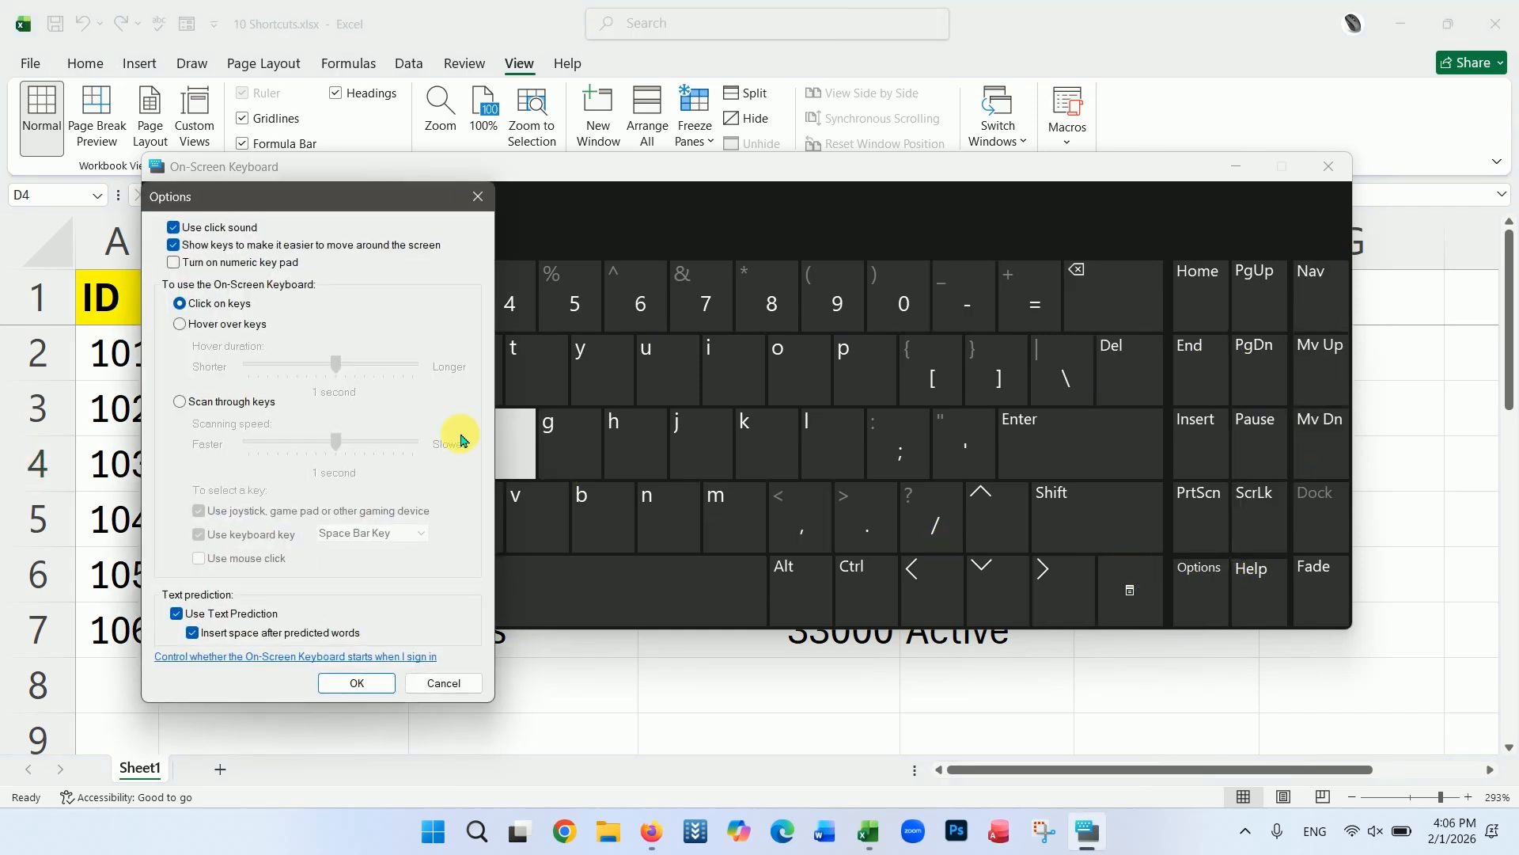
click(174, 262)
click(356, 682)
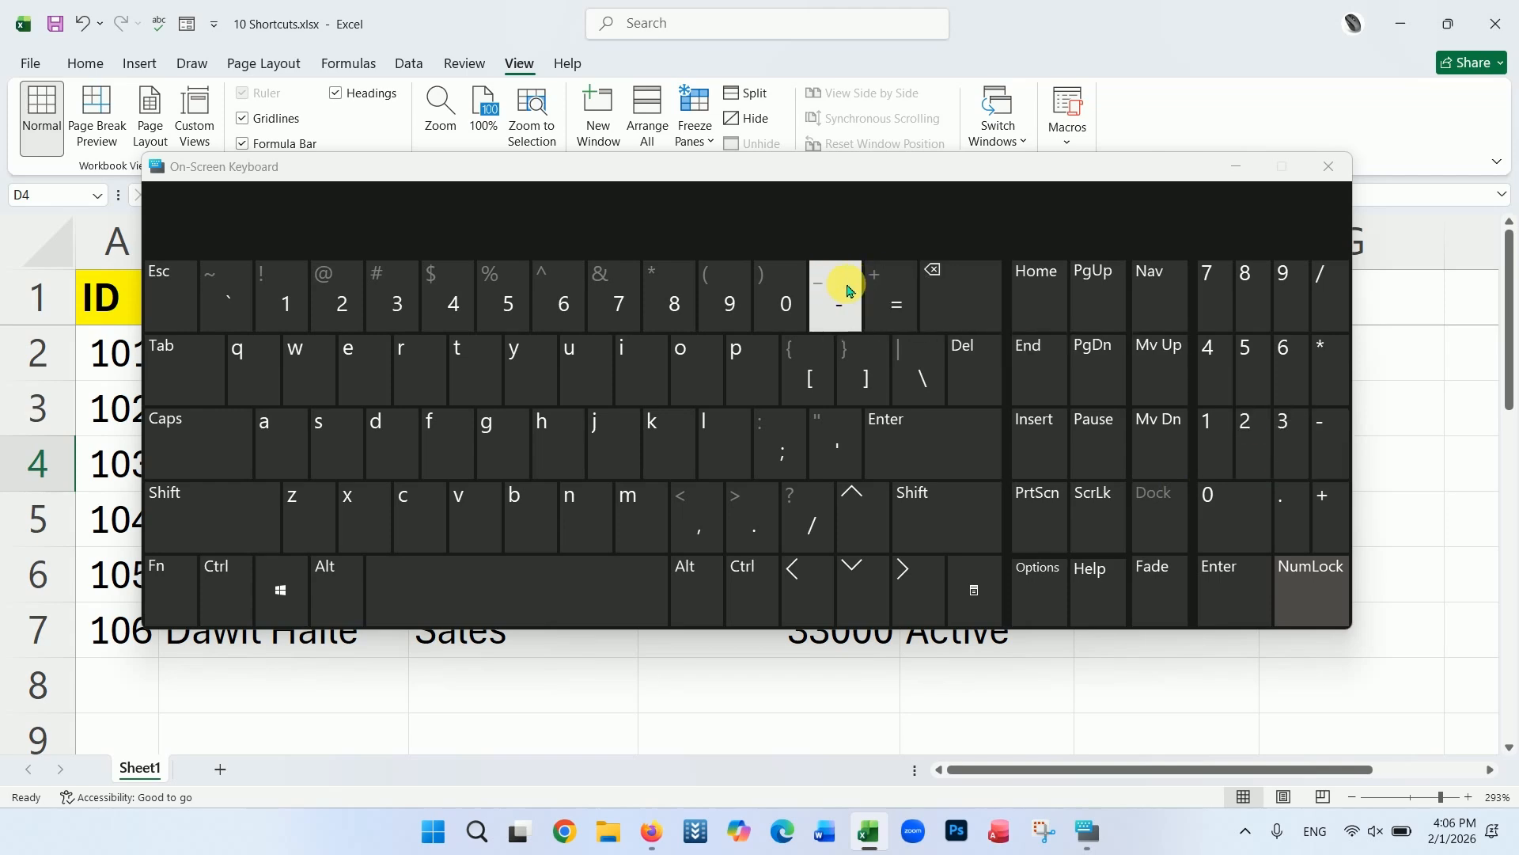
click(1327, 167)
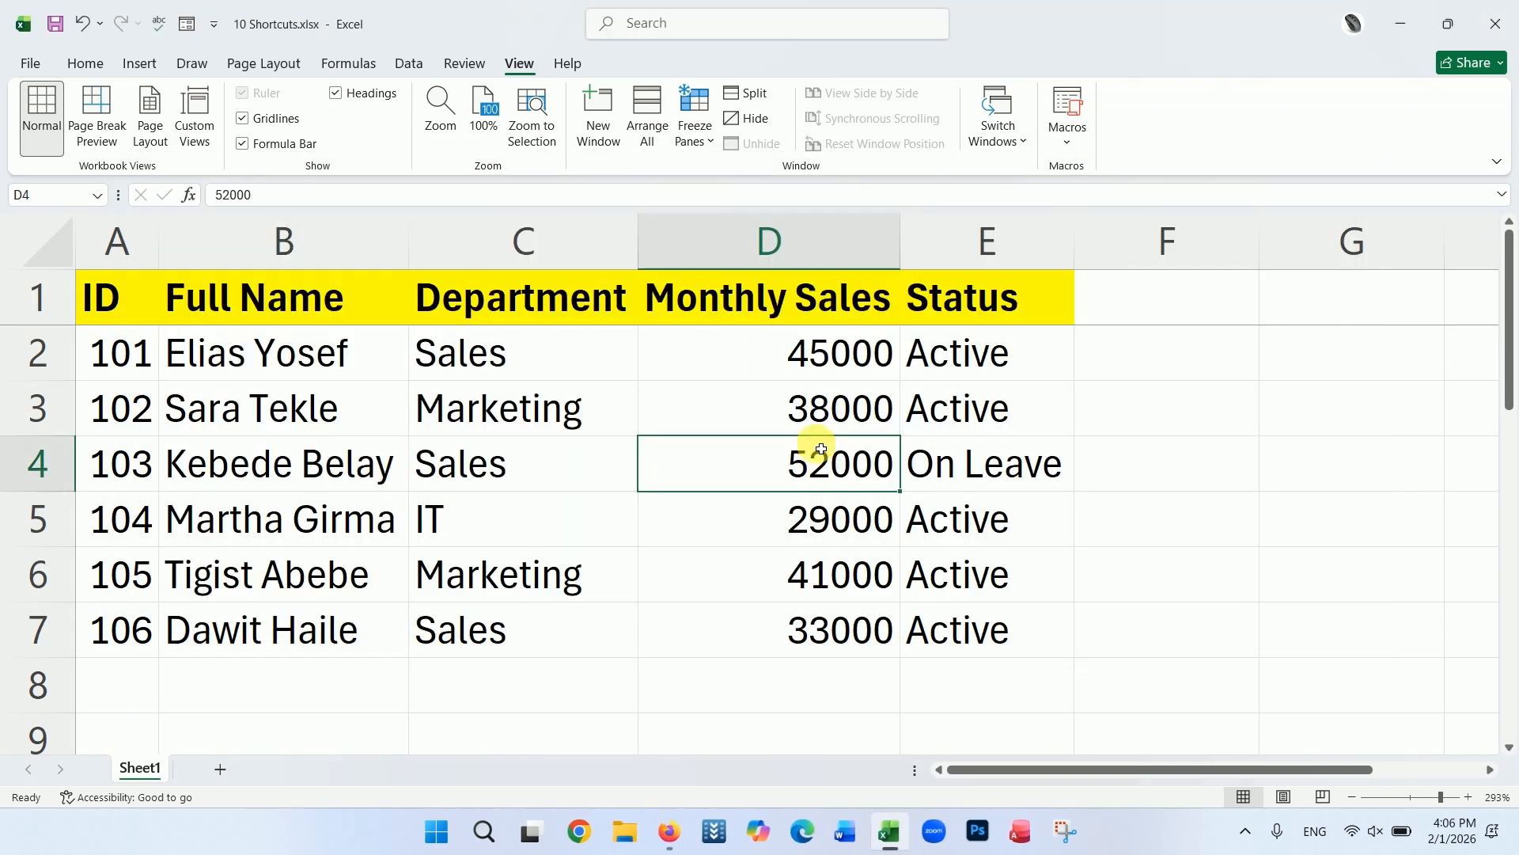
Insert a blank column before the Monthly Sales column.
click(751, 265)
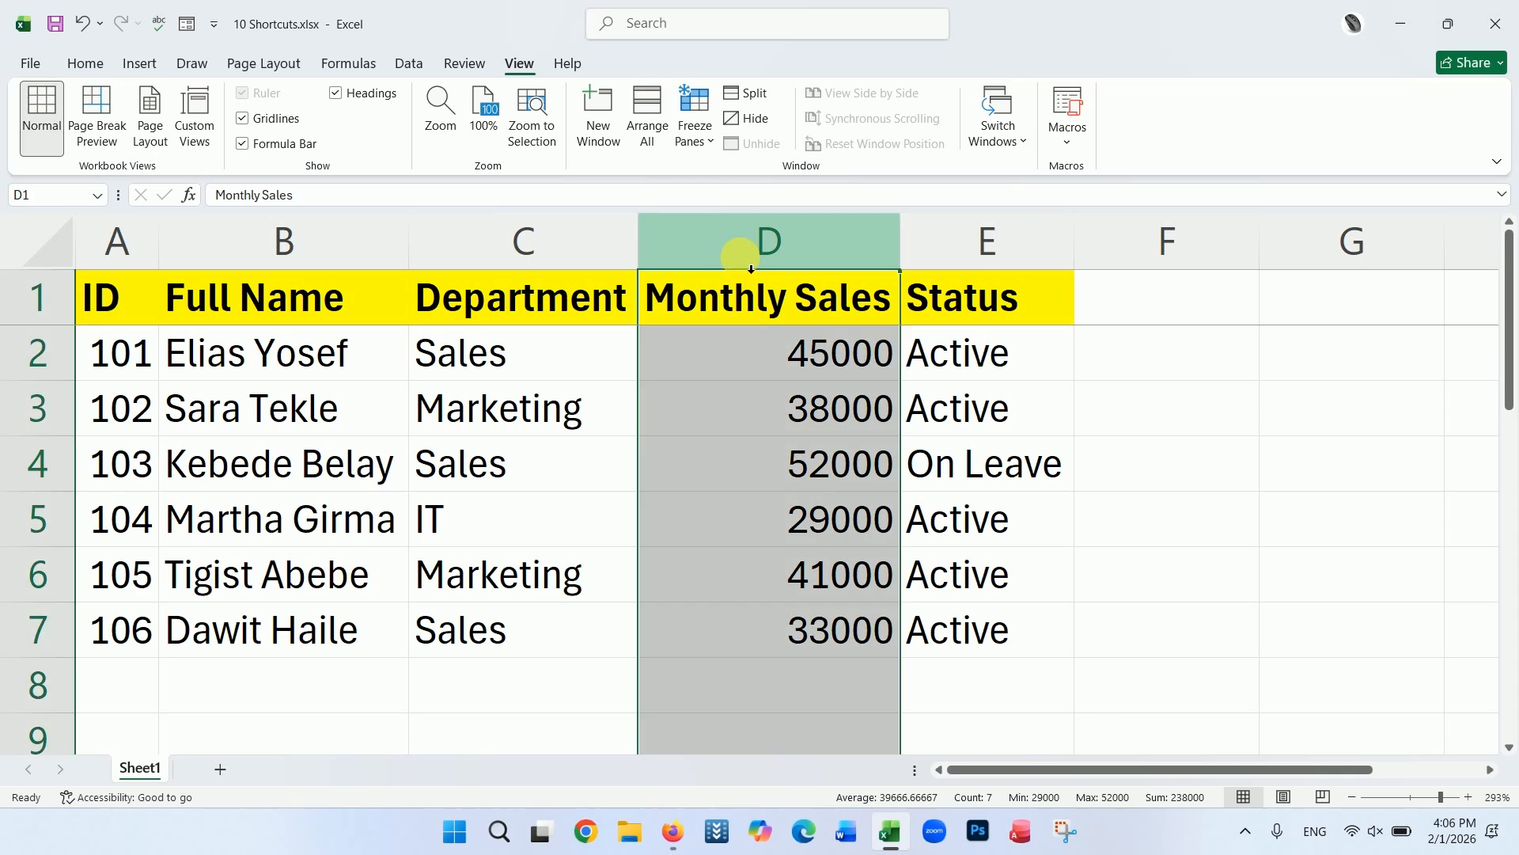
key(ctrl+shift+plus)
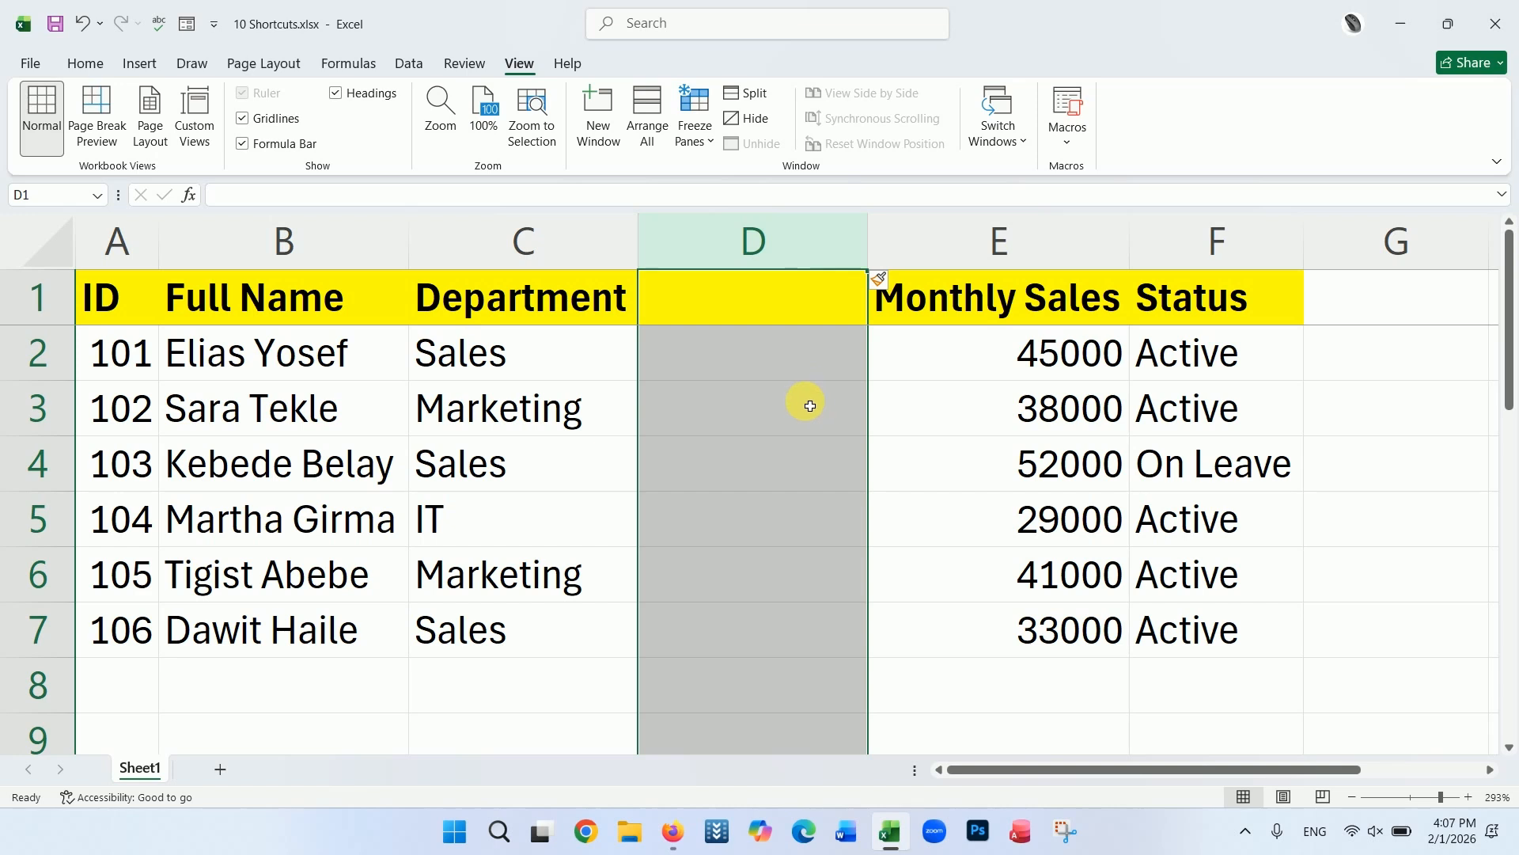
Undo the insertion of the blank column before the Monthly Sales column.
key(ctrl+z)
click(675, 462)
Insert four blank rows above row 3, and delete those four rows again.
click(40, 420)
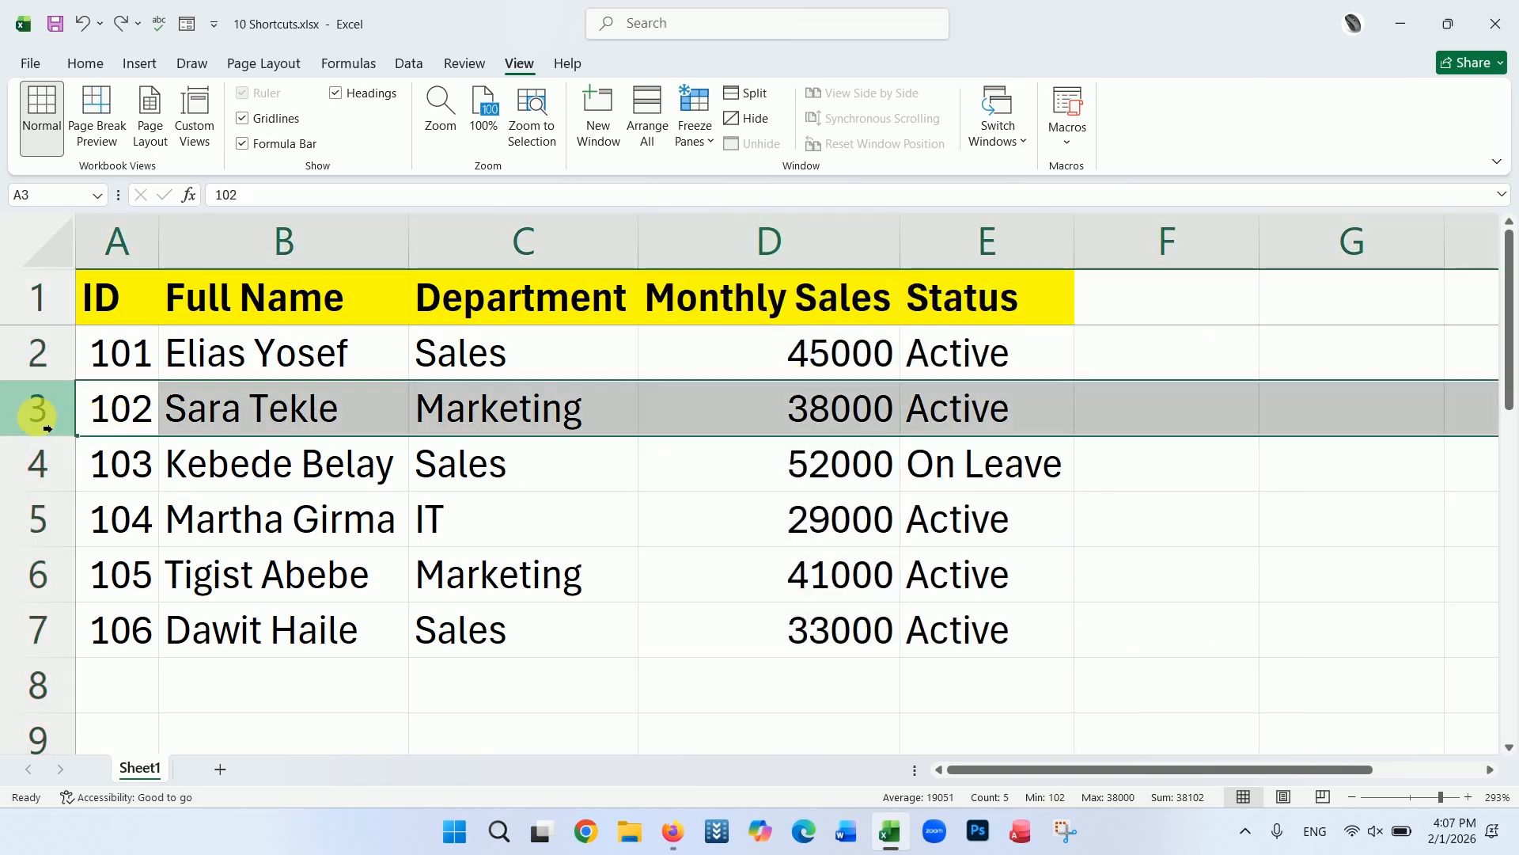
key(ctrl+shift+plus)
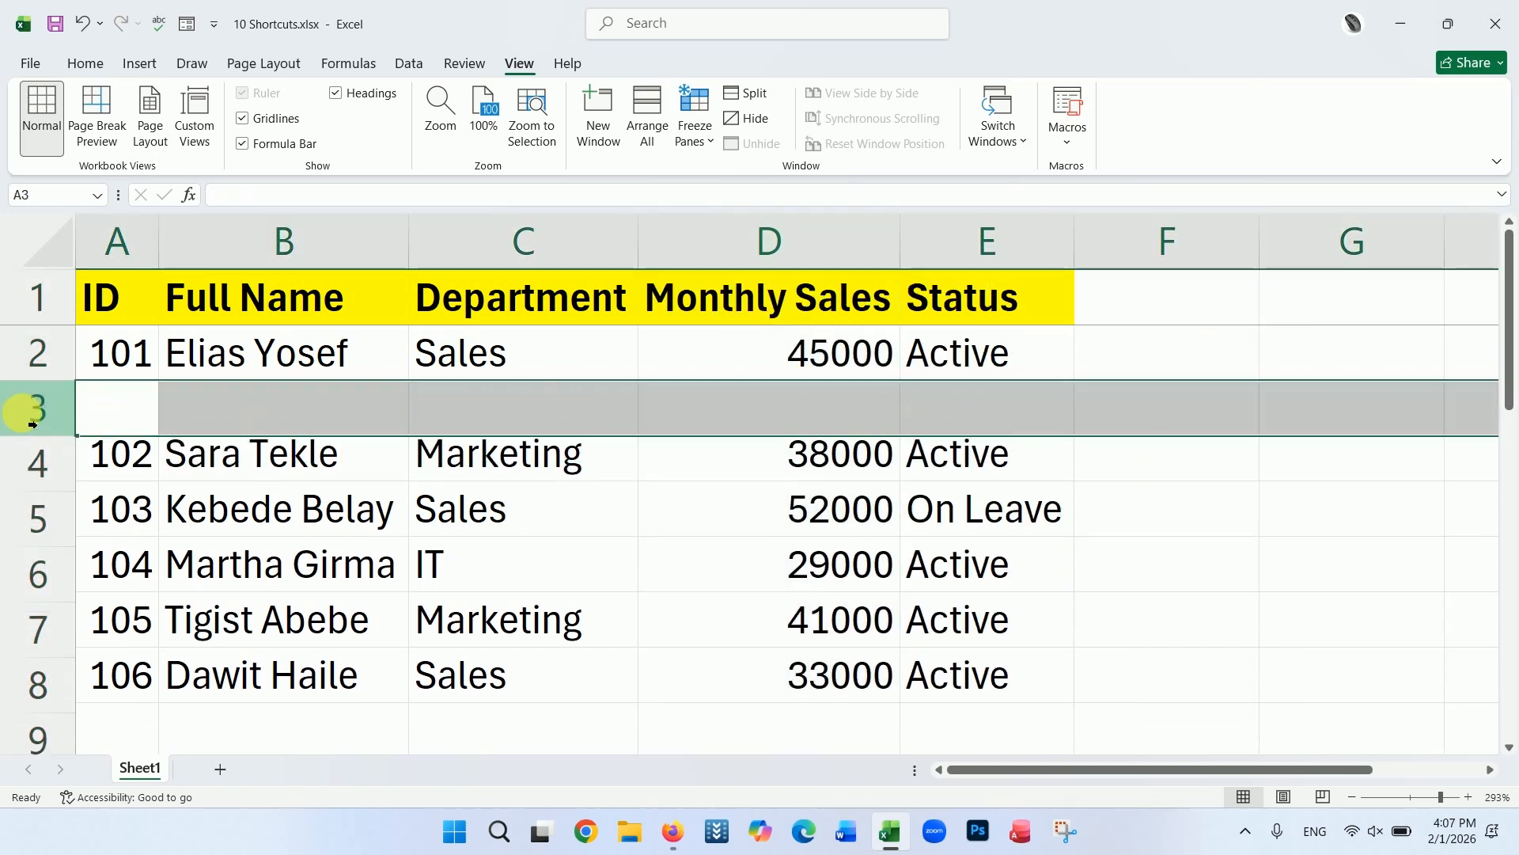
key(ctrl+shift+plus)
key(ctrl+shift+plus)
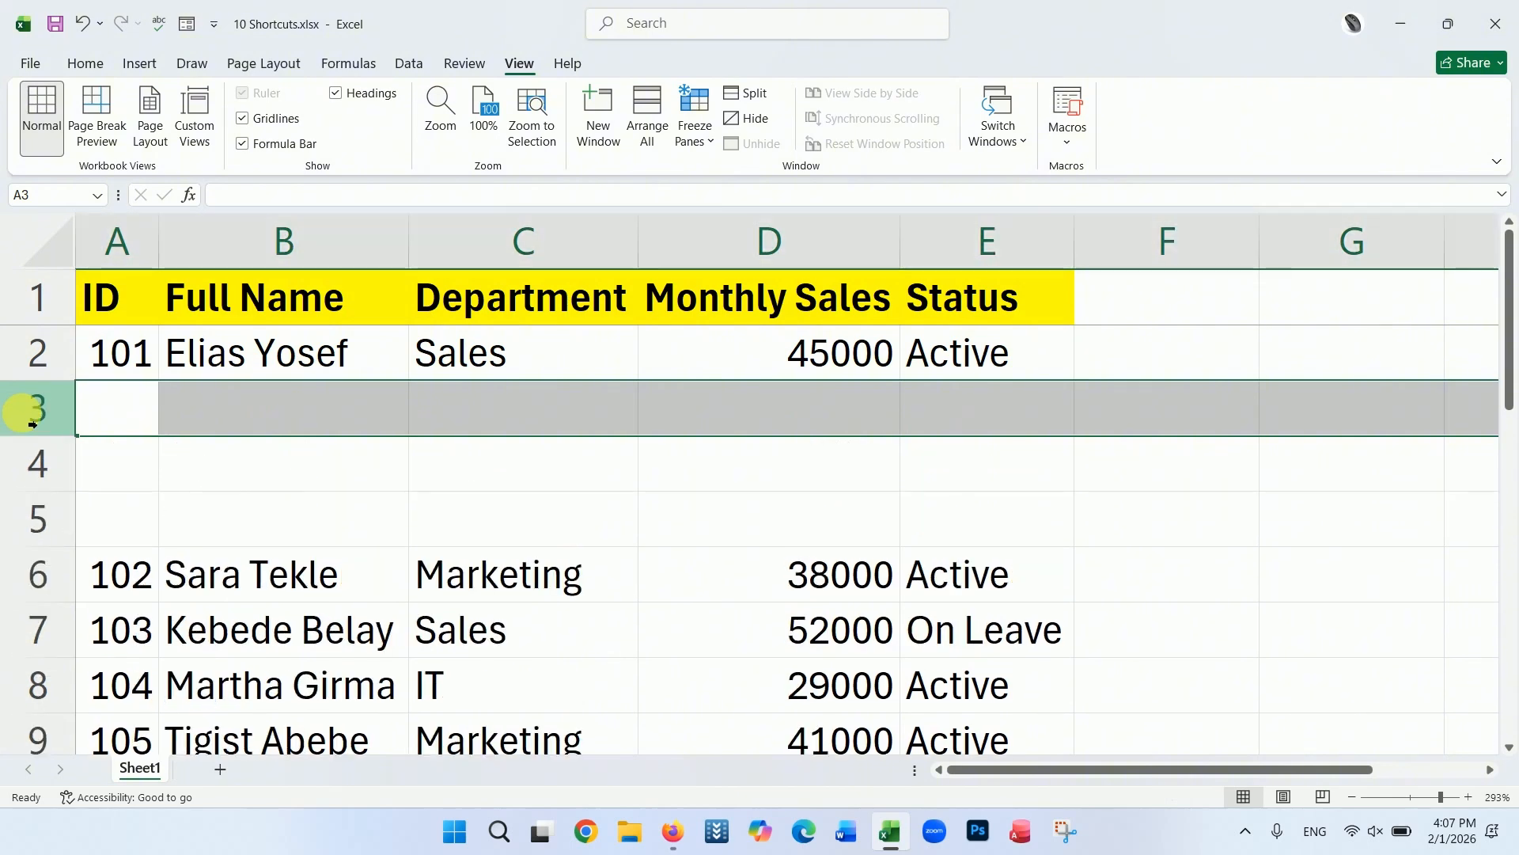
key(ctrl+shift+plus)
key(ctrl+minus)
key(ctrl+minus)
key(ctrl+minus)
key(ctrl+minus)
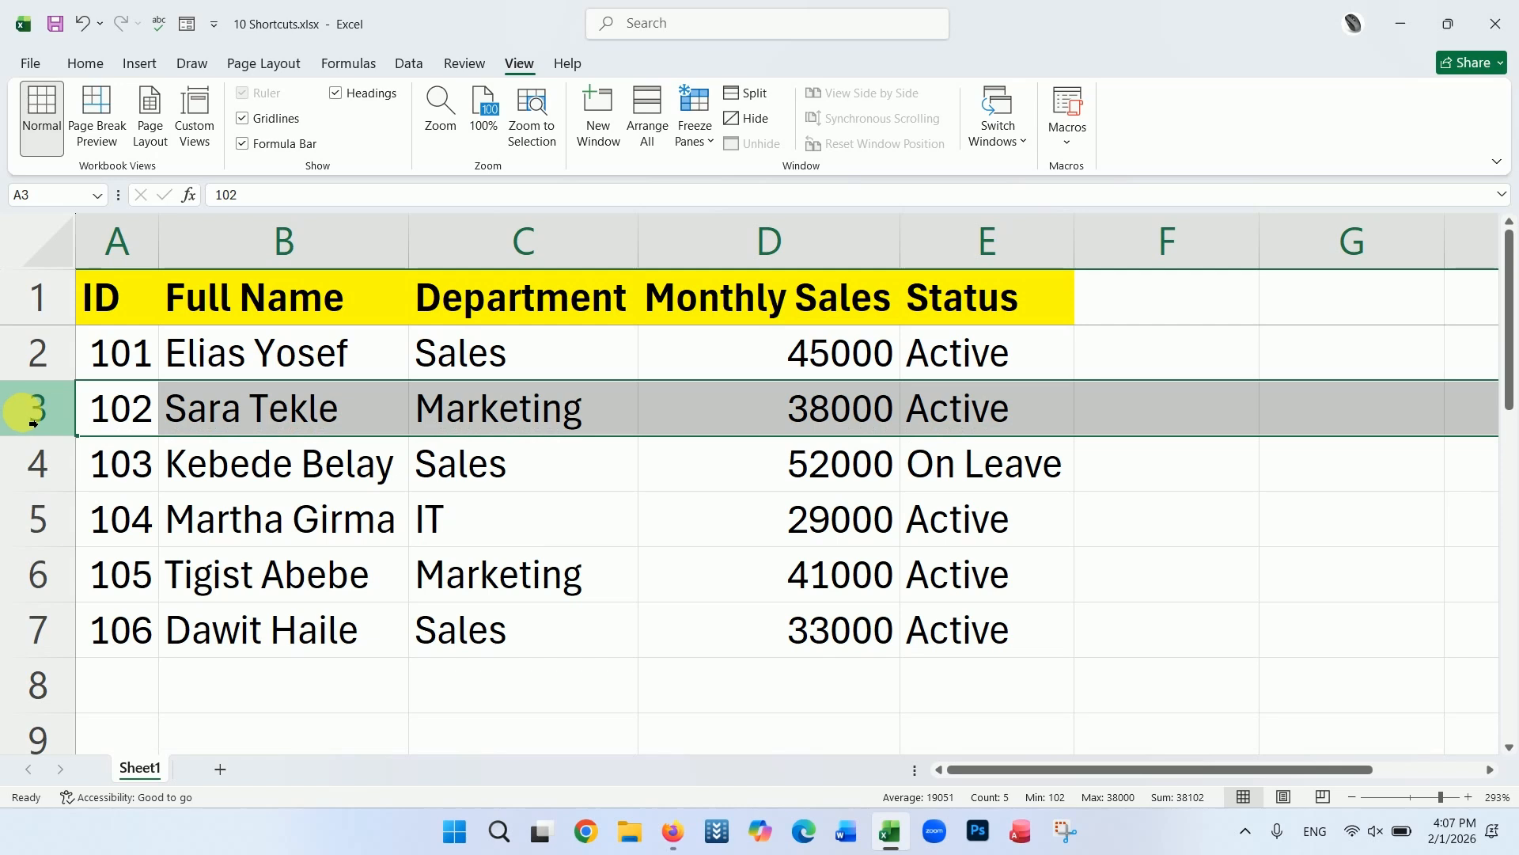
Delete row 4 of the employee sheet, and undo the deletion.
click(38, 475)
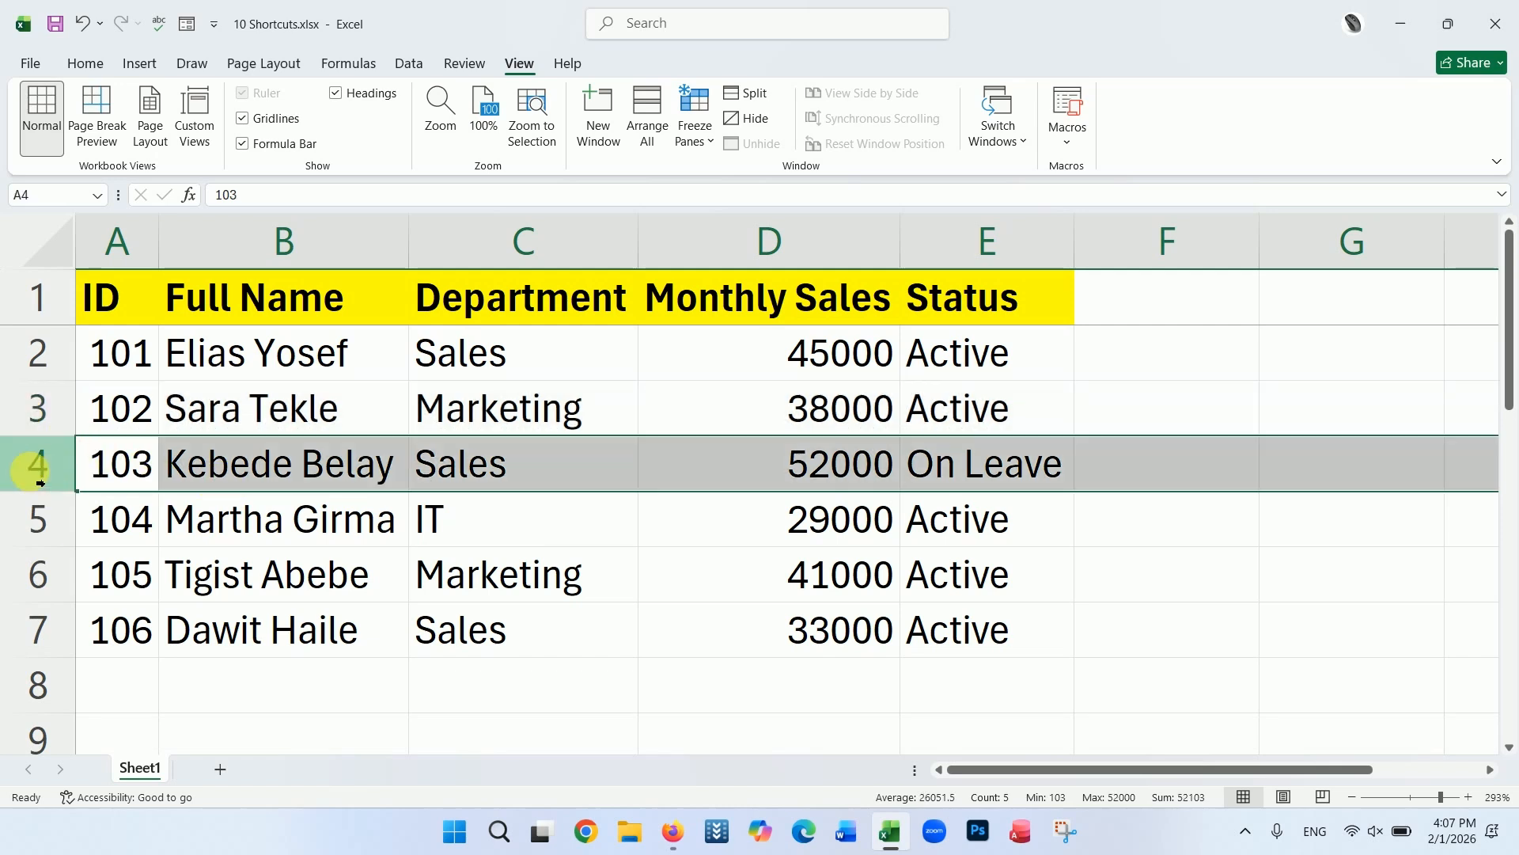
key(ctrl+minus)
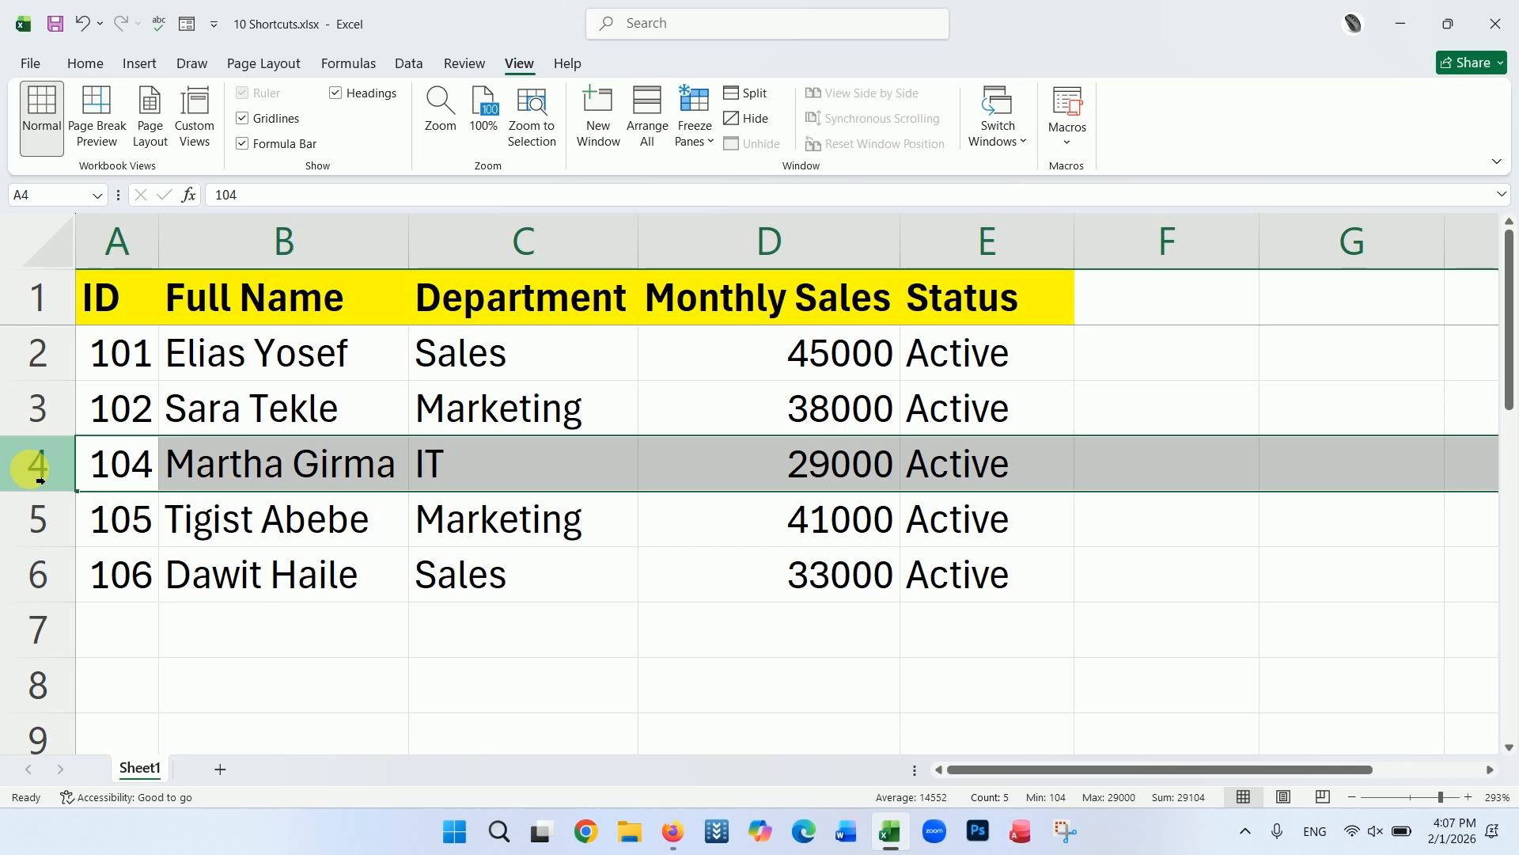
key(ctrl+z)
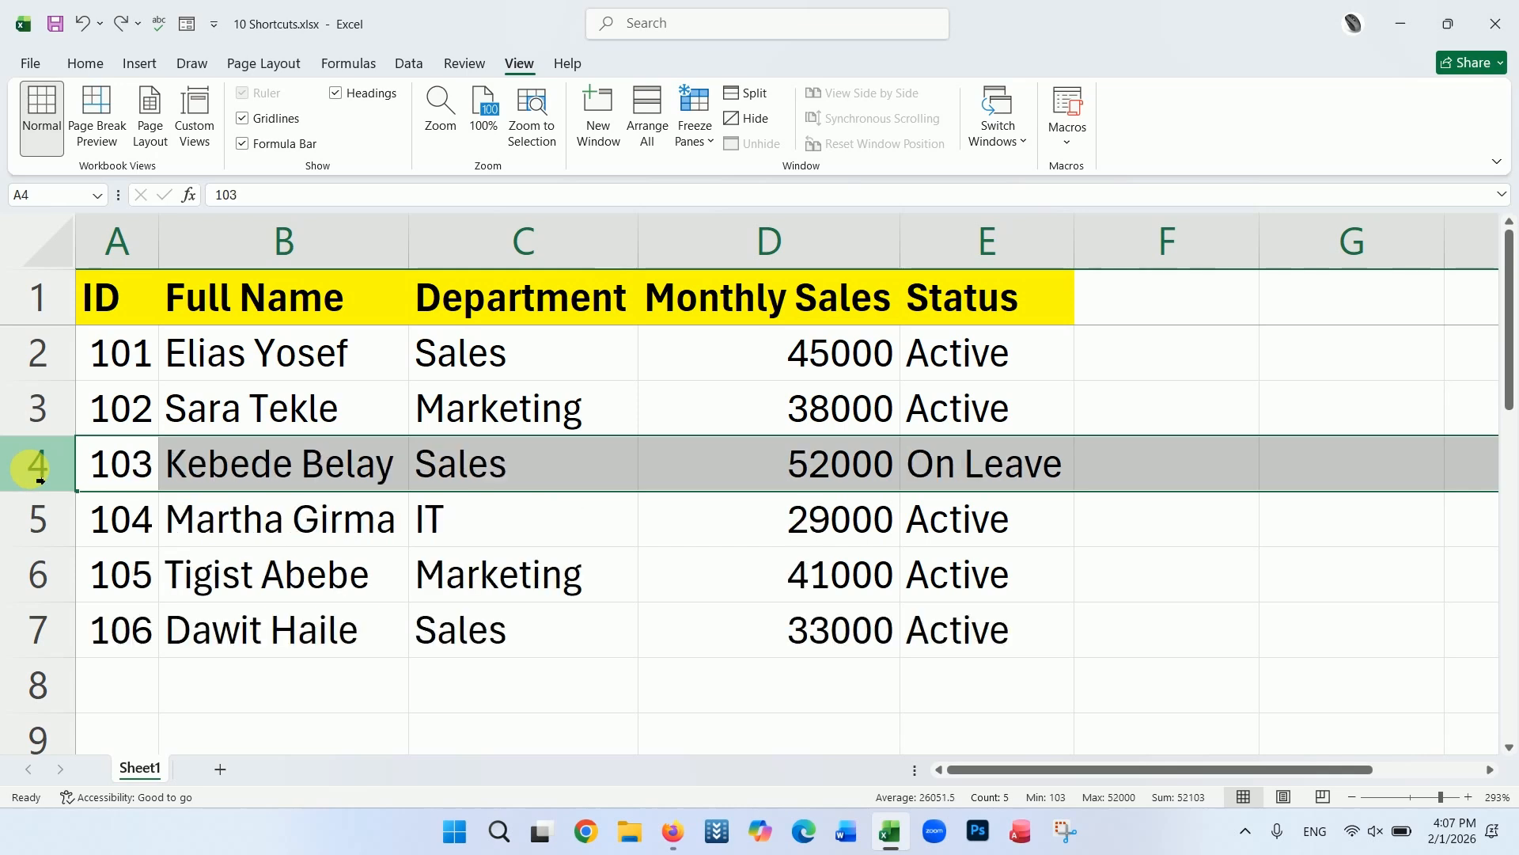
click(284, 677)
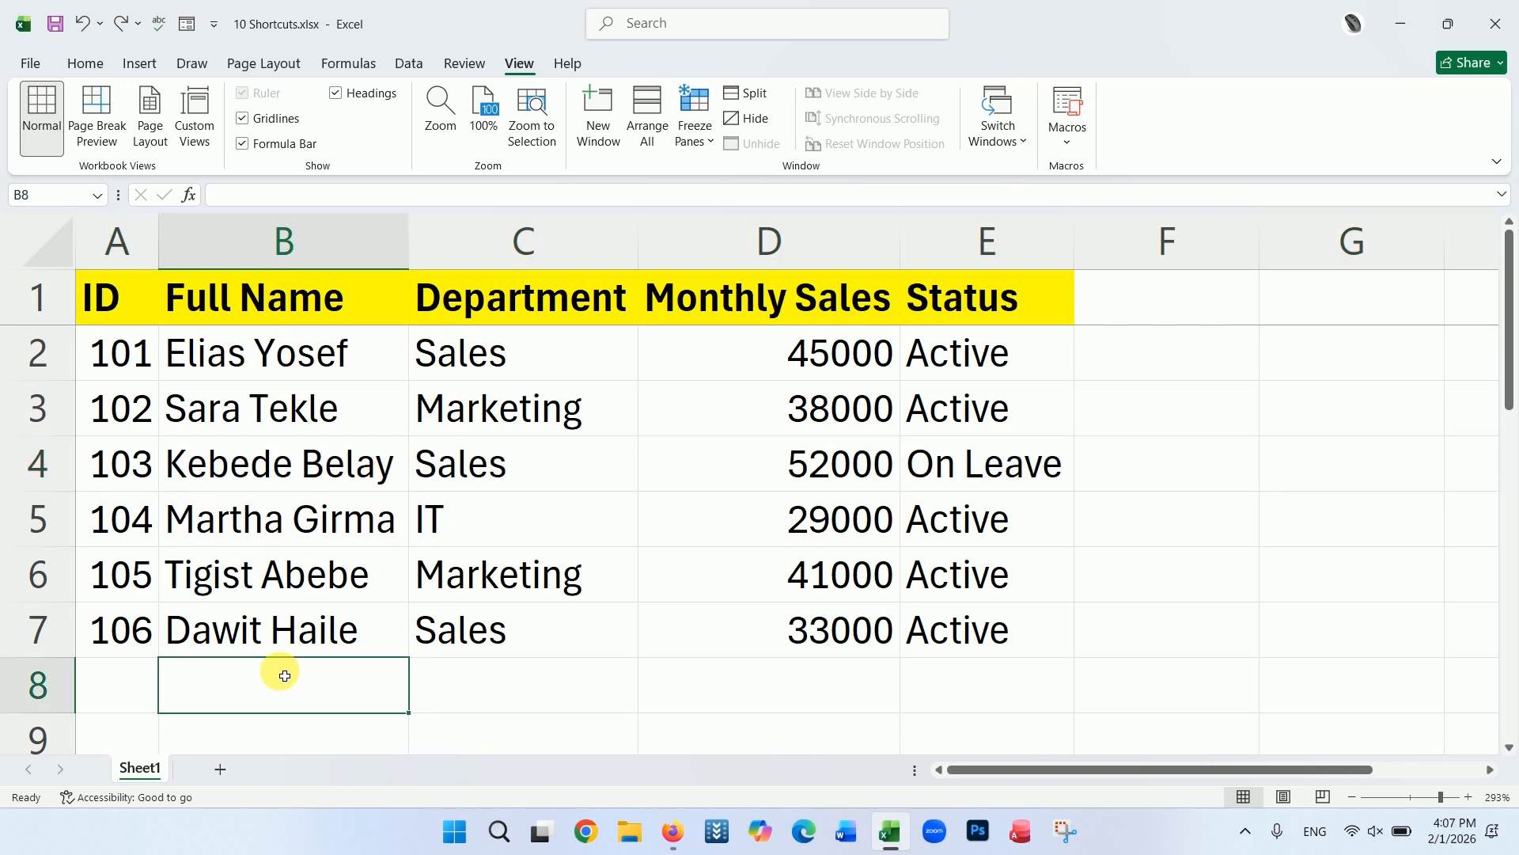
Point out the Ctrl and Z keys on the On-Screen Keyboard, and close the keyboard.
key(ctrl+super+o)
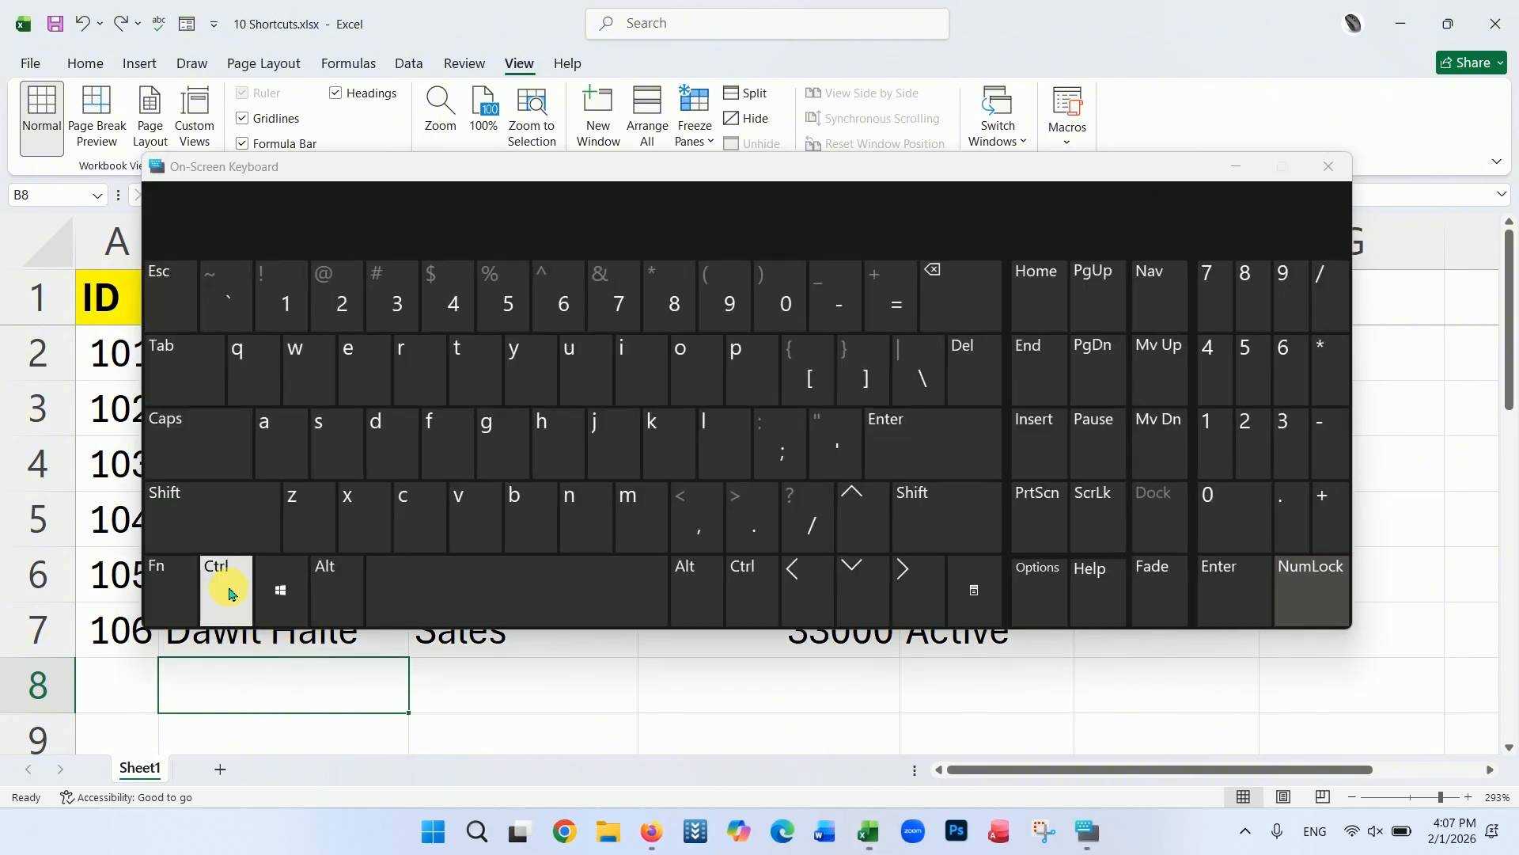
click(229, 593)
click(293, 505)
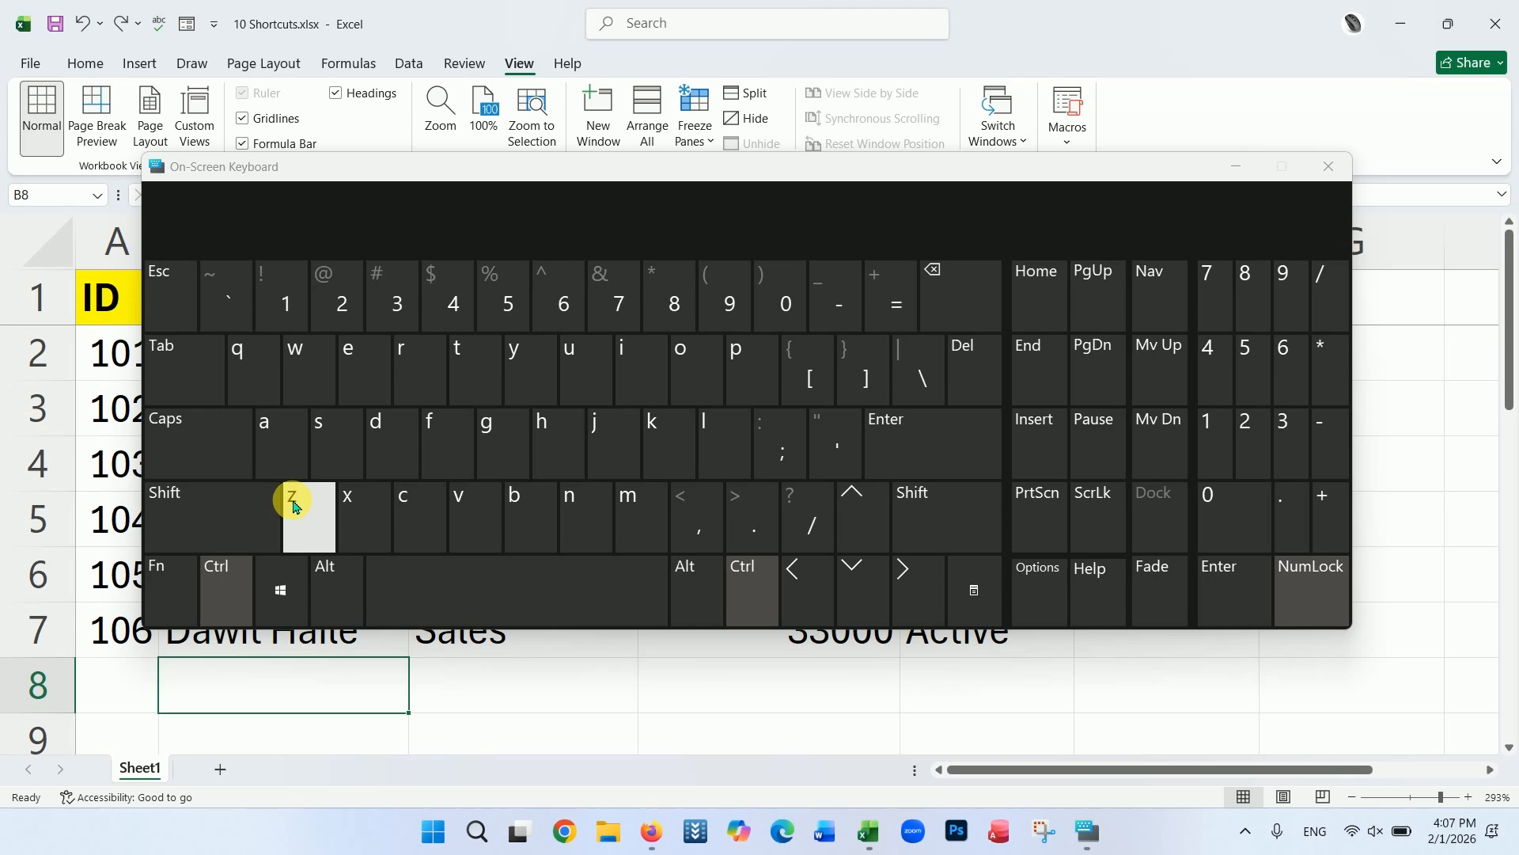
click(1328, 166)
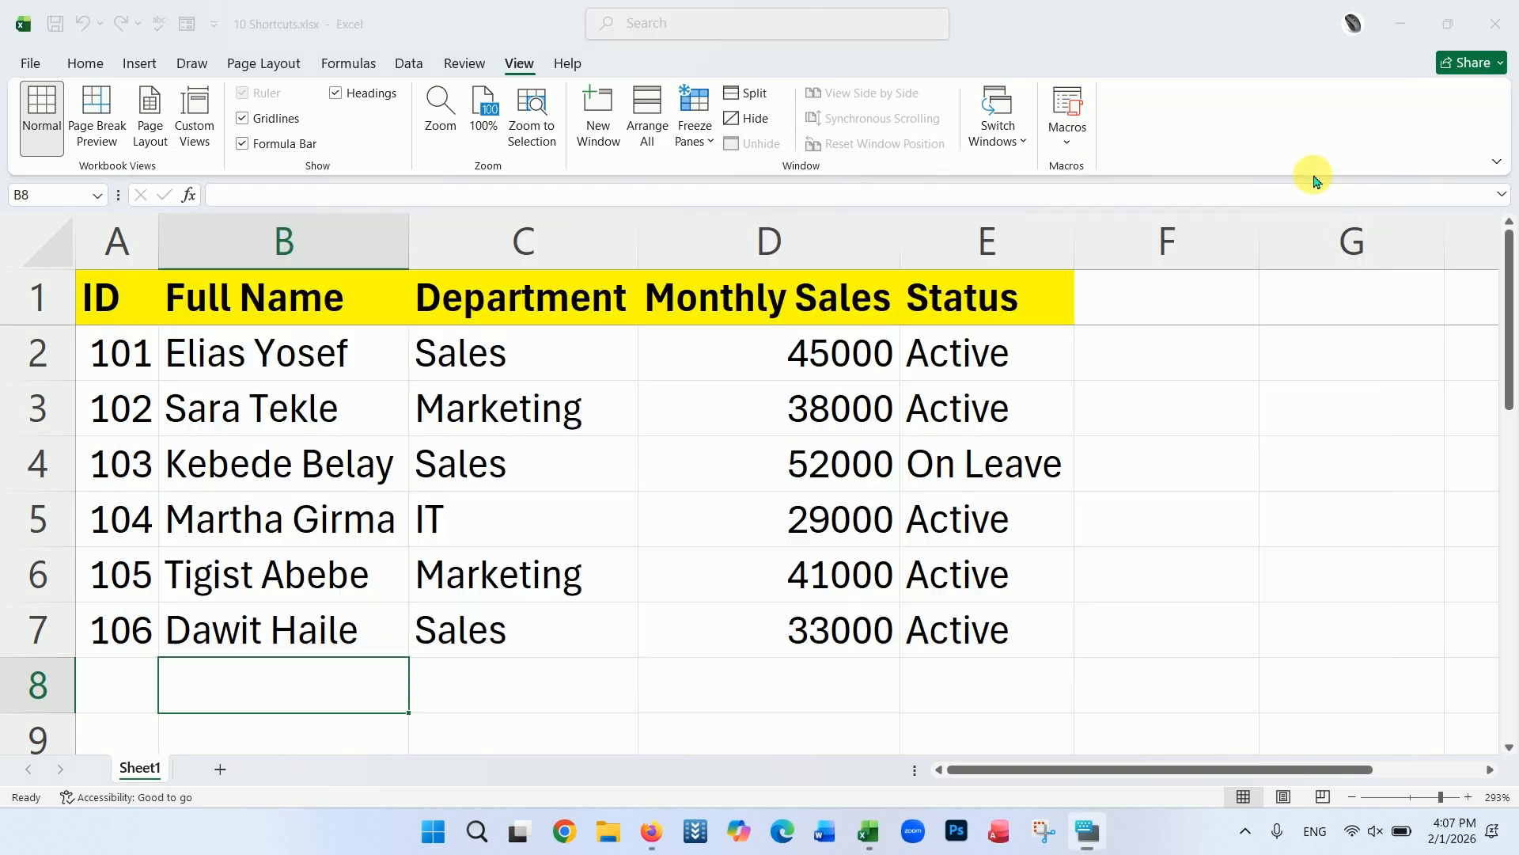
Move the Status column in front of the Monthly Sales column, and move it back behind Monthly Sales.
click(820, 635)
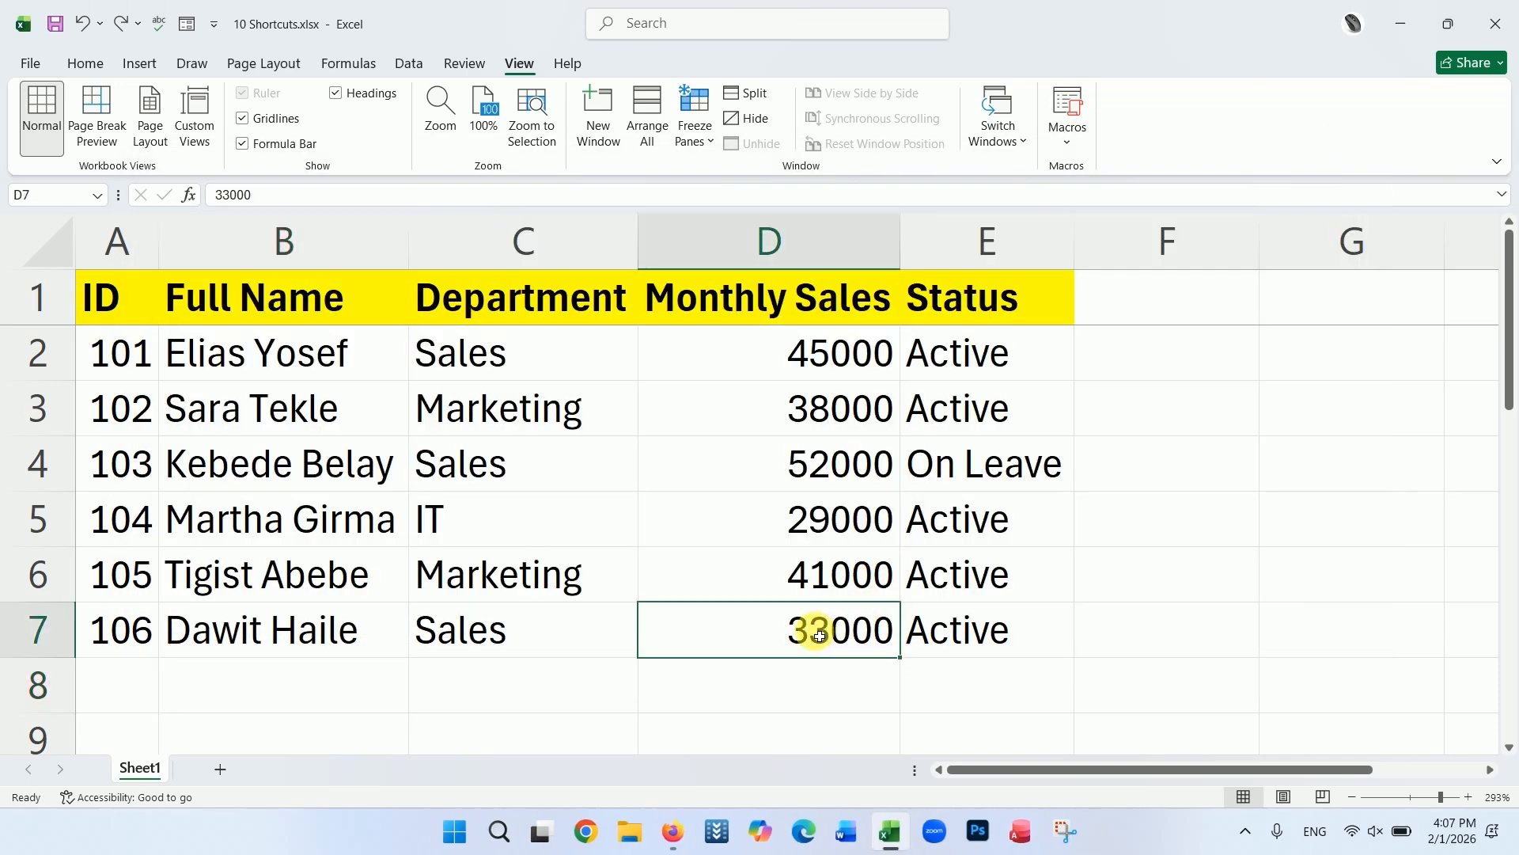
click(1015, 255)
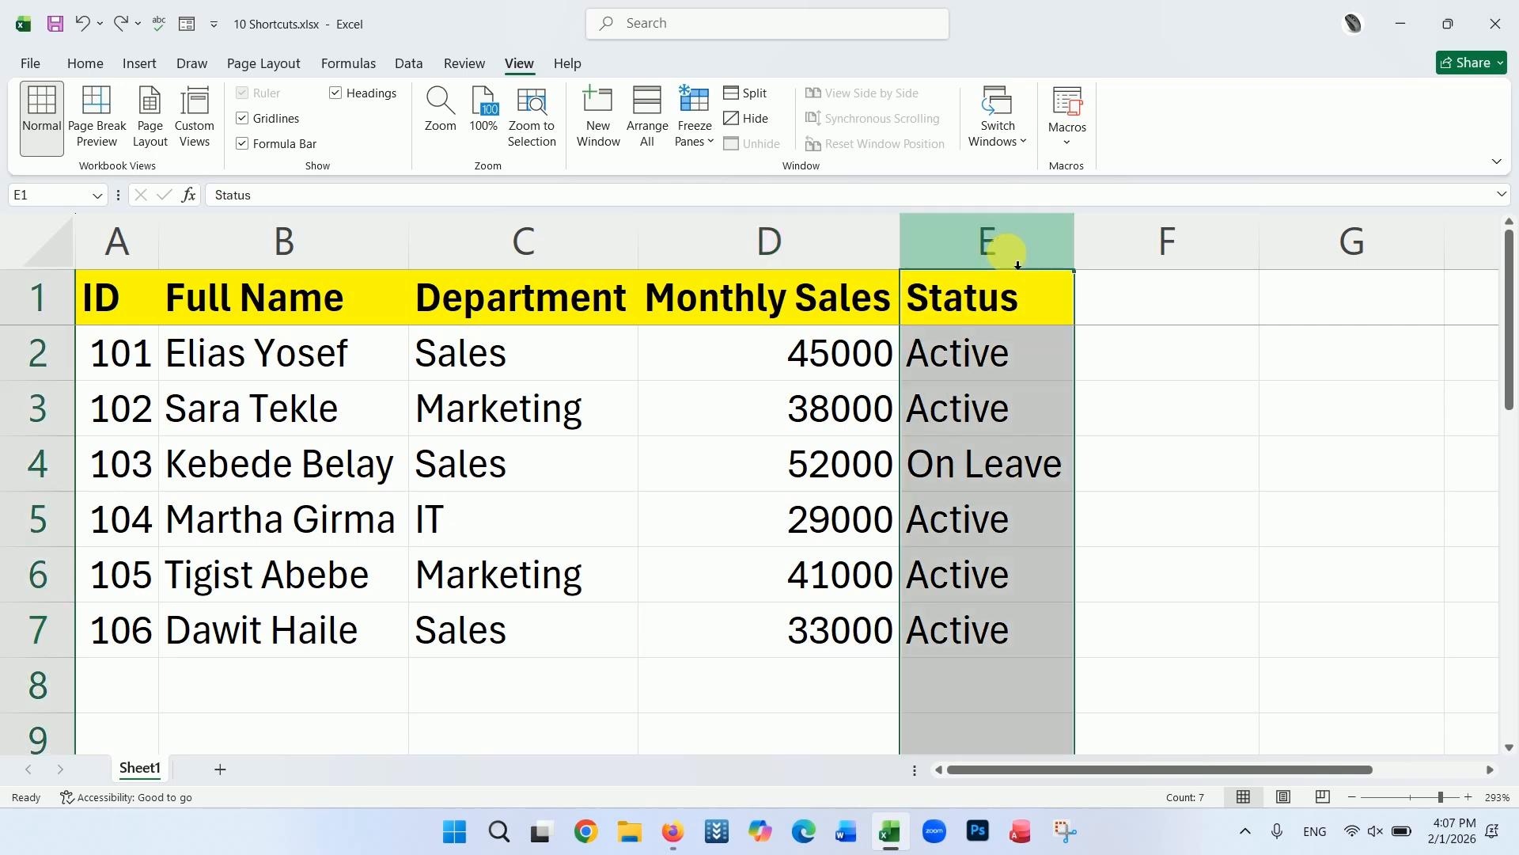
click(800, 248)
click(975, 260)
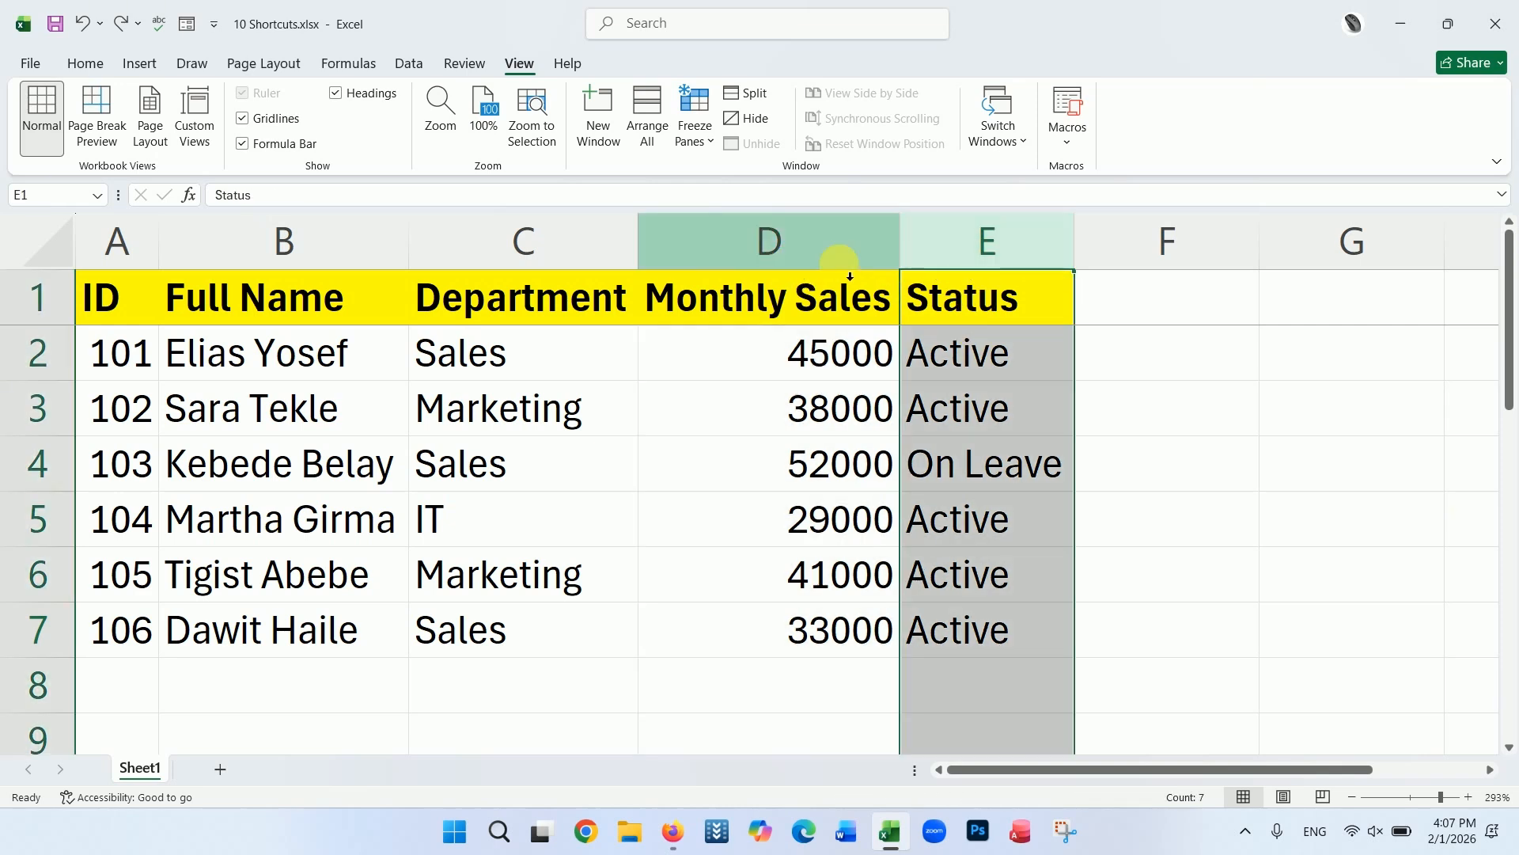
click(849, 265)
click(998, 263)
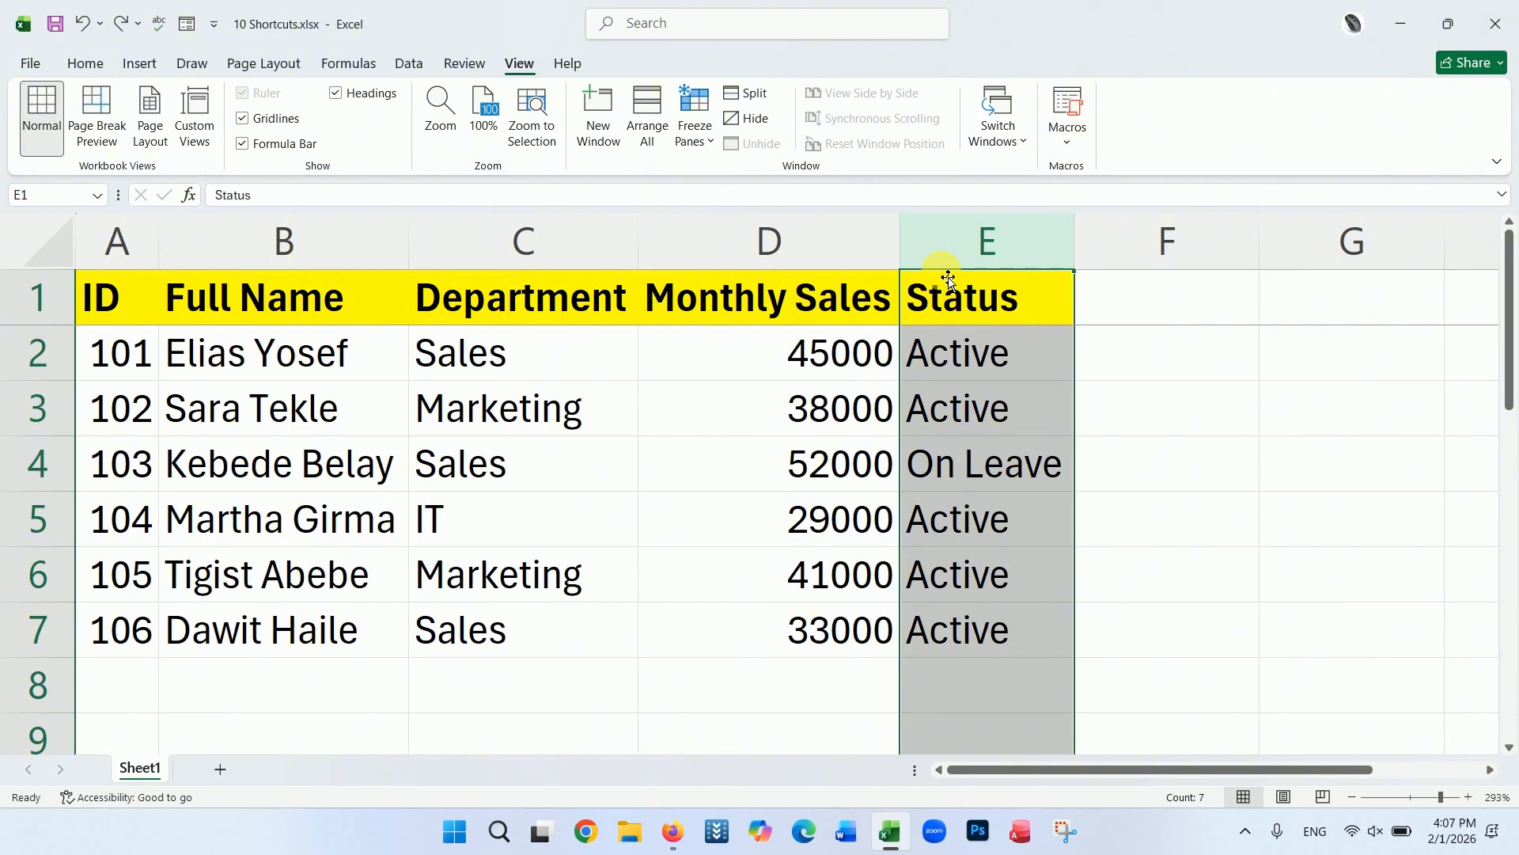
drag(949, 281, 726, 262)
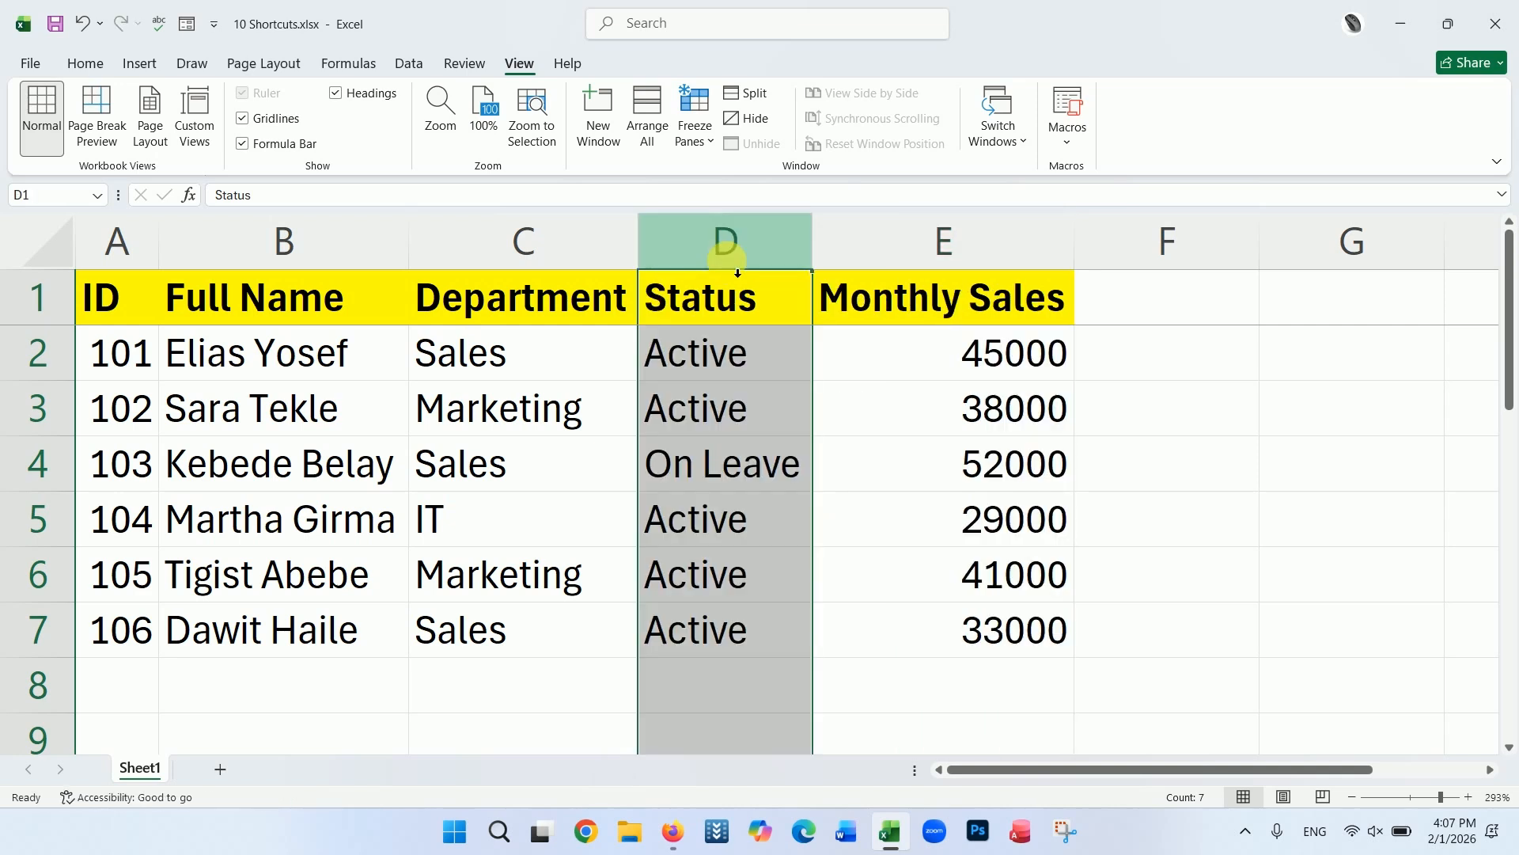
click(727, 301)
click(948, 309)
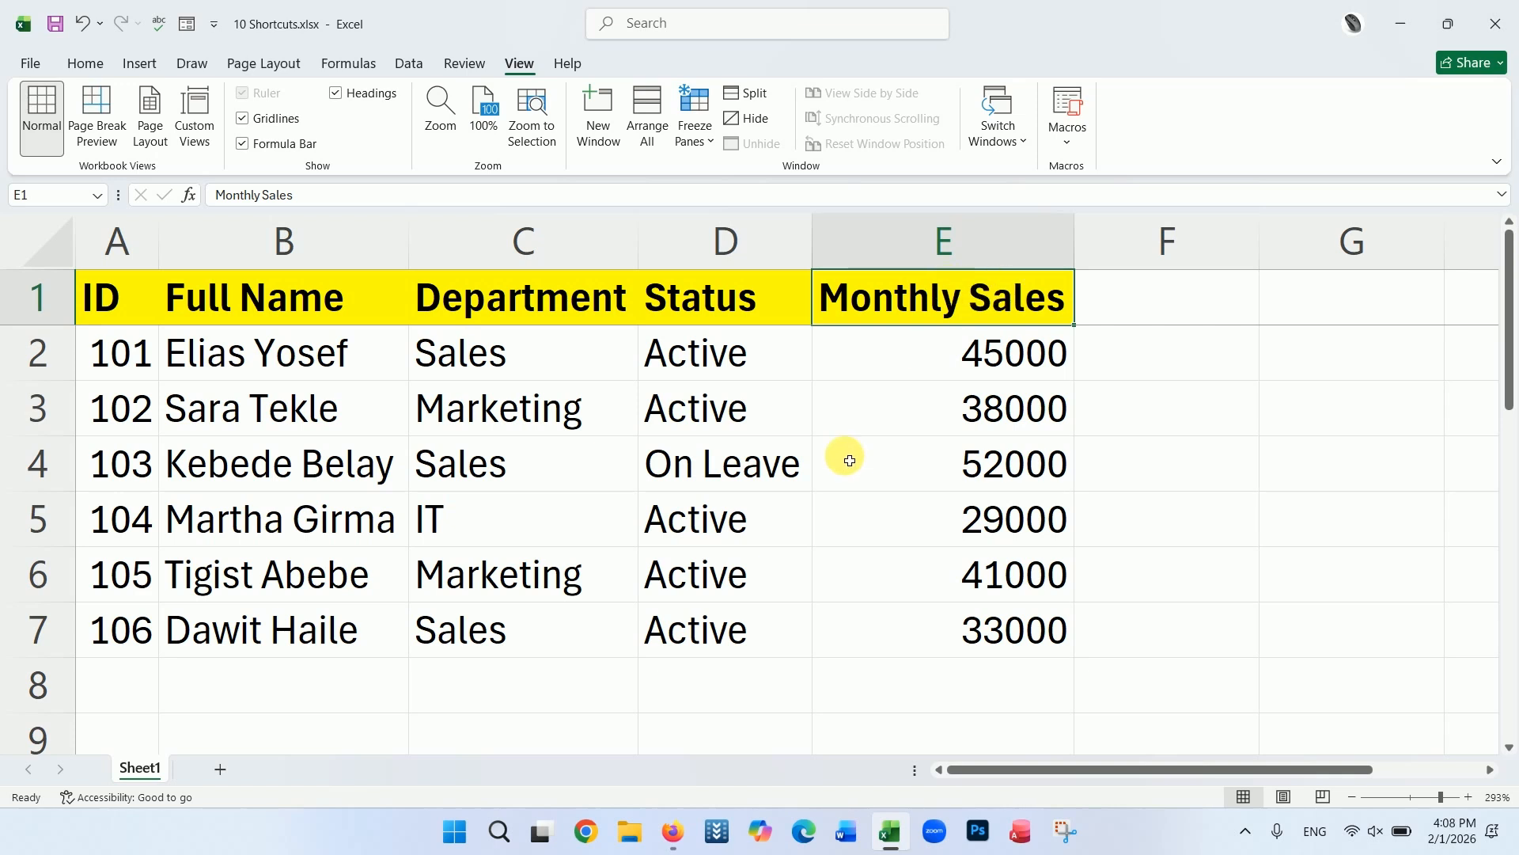
click(794, 254)
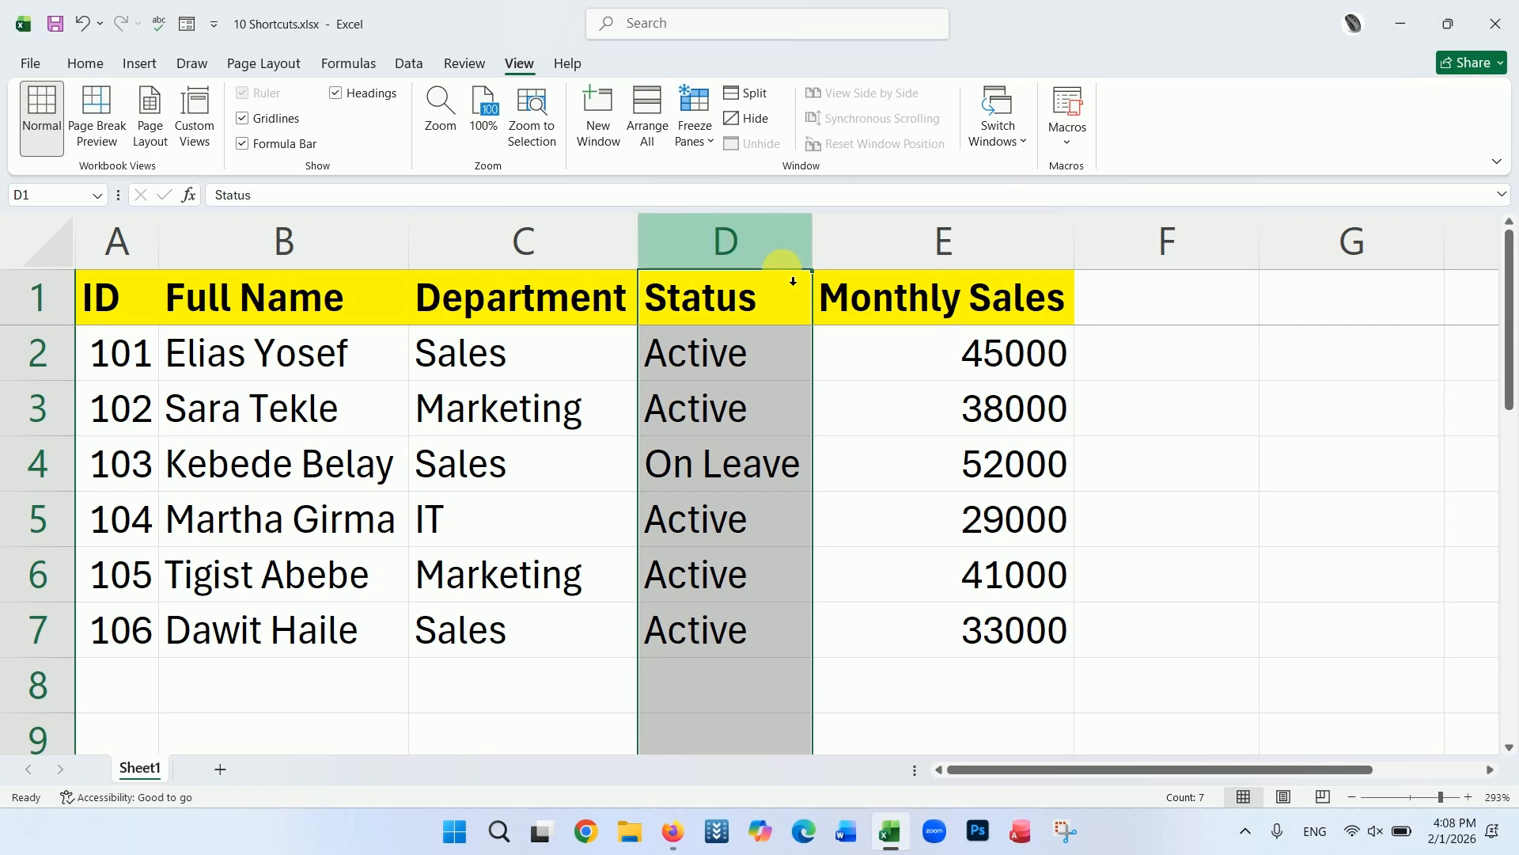
drag(782, 261, 957, 279)
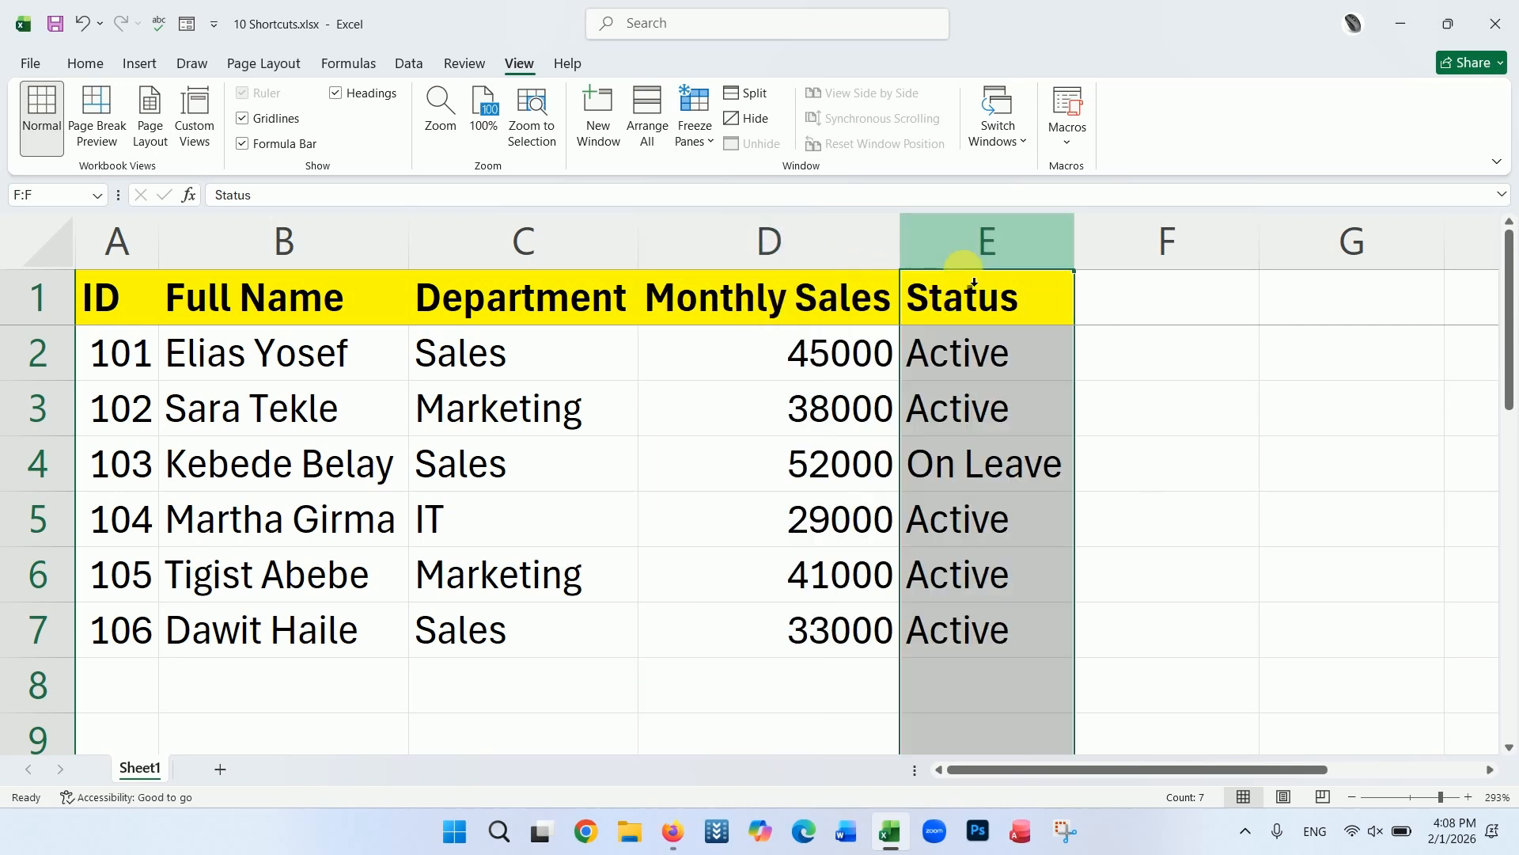
click(723, 421)
Move the Full Name column behind the Status column, and undo the move.
click(393, 260)
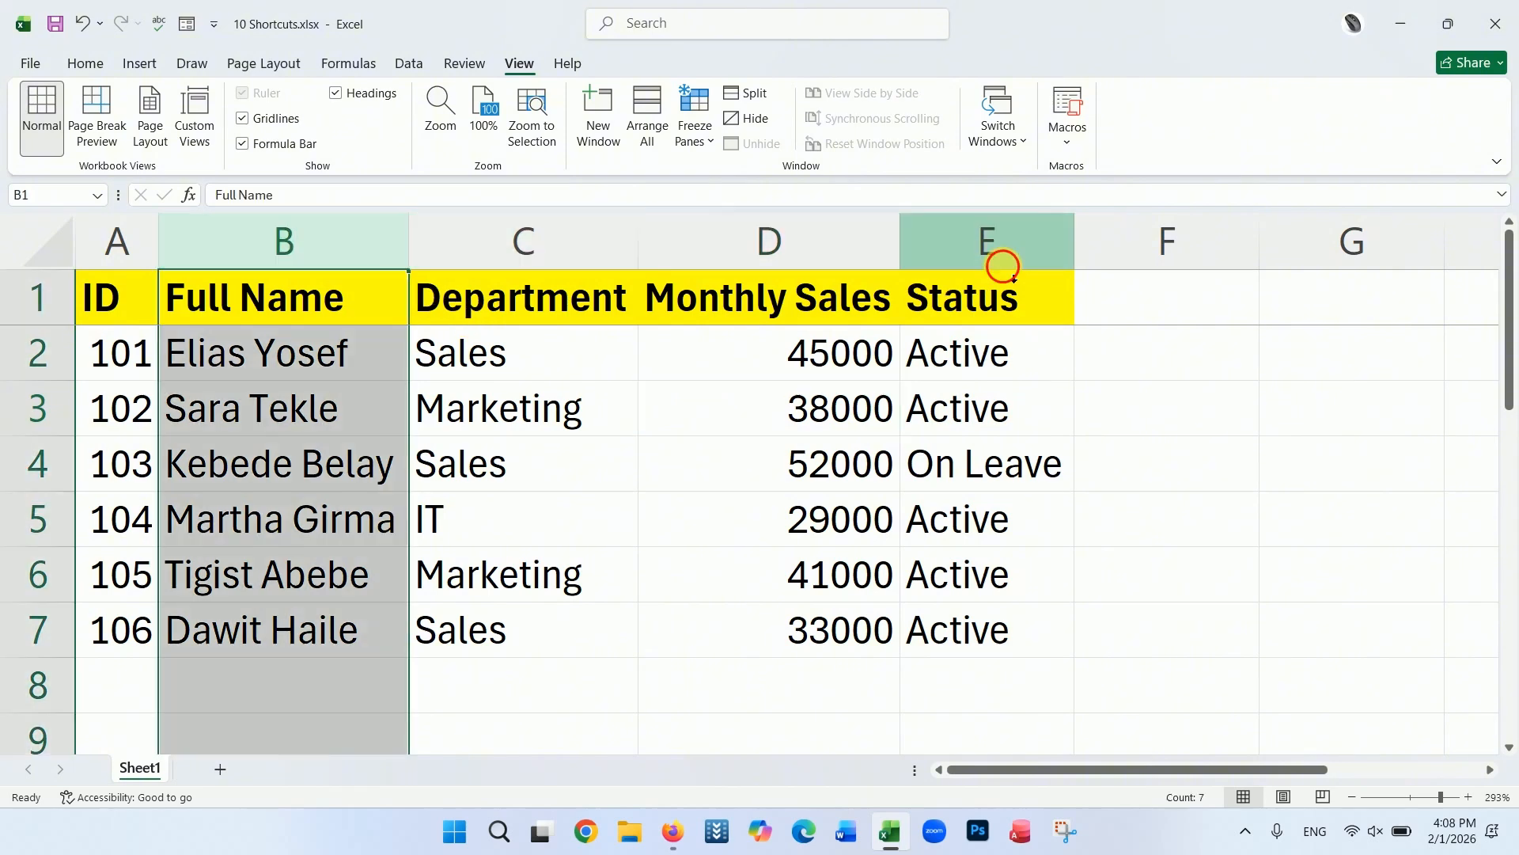
click(1000, 265)
click(291, 260)
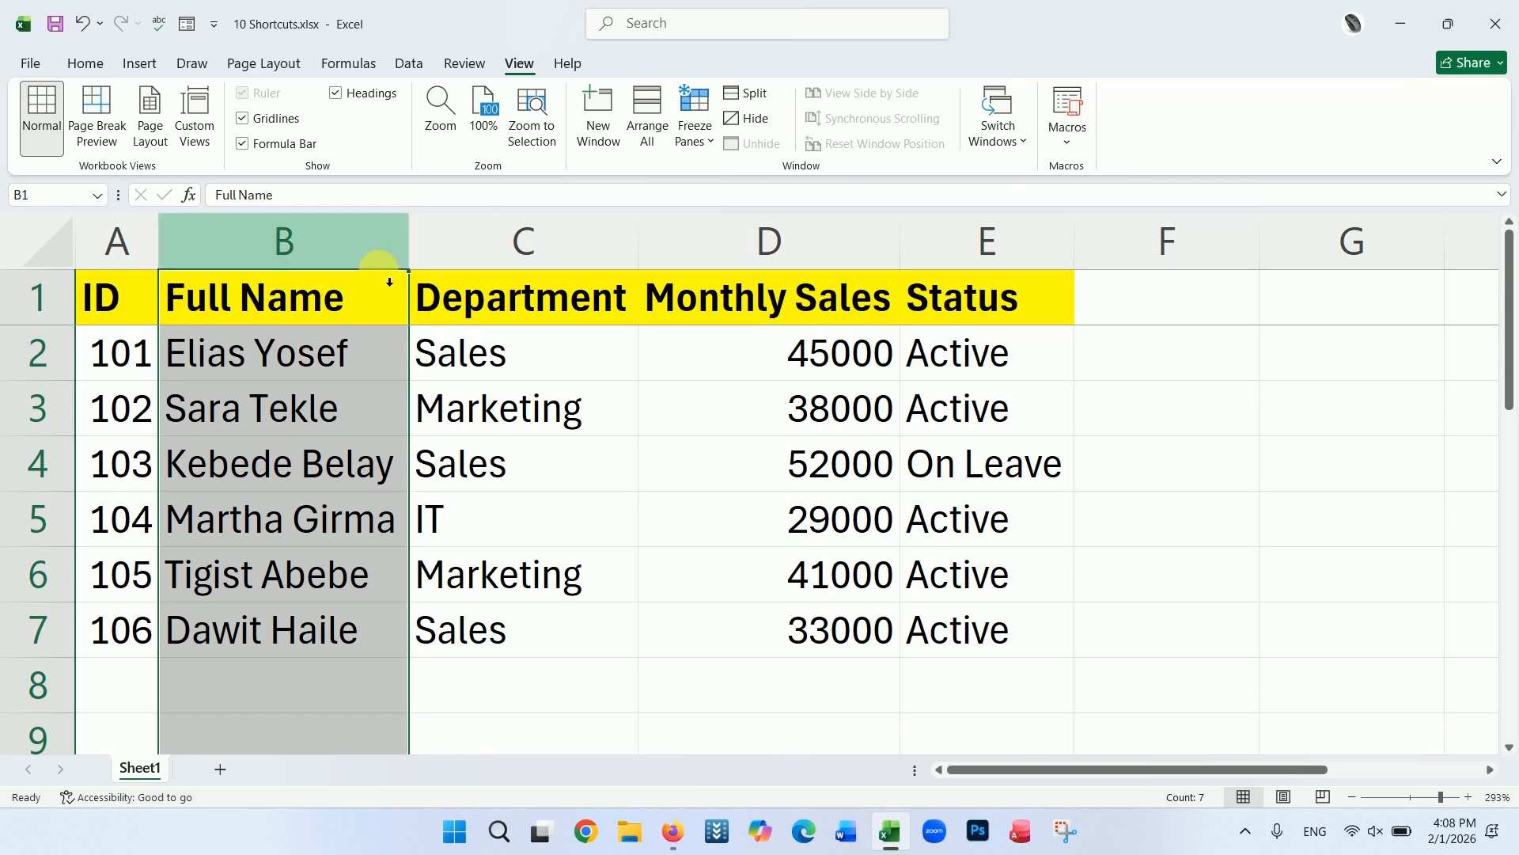
drag(390, 282, 1020, 299)
click(1171, 425)
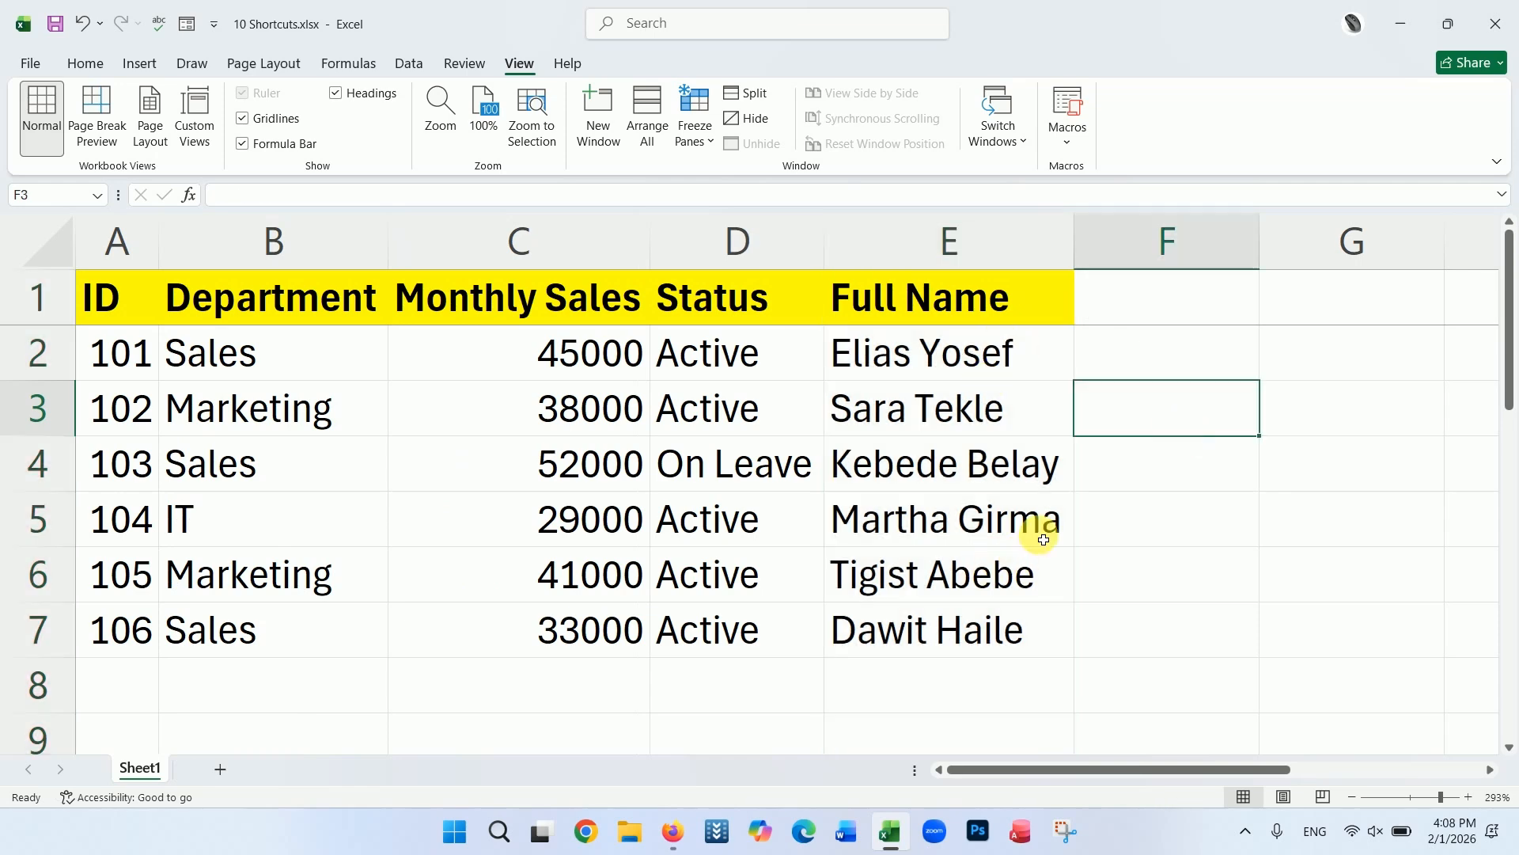
key(ctrl+z)
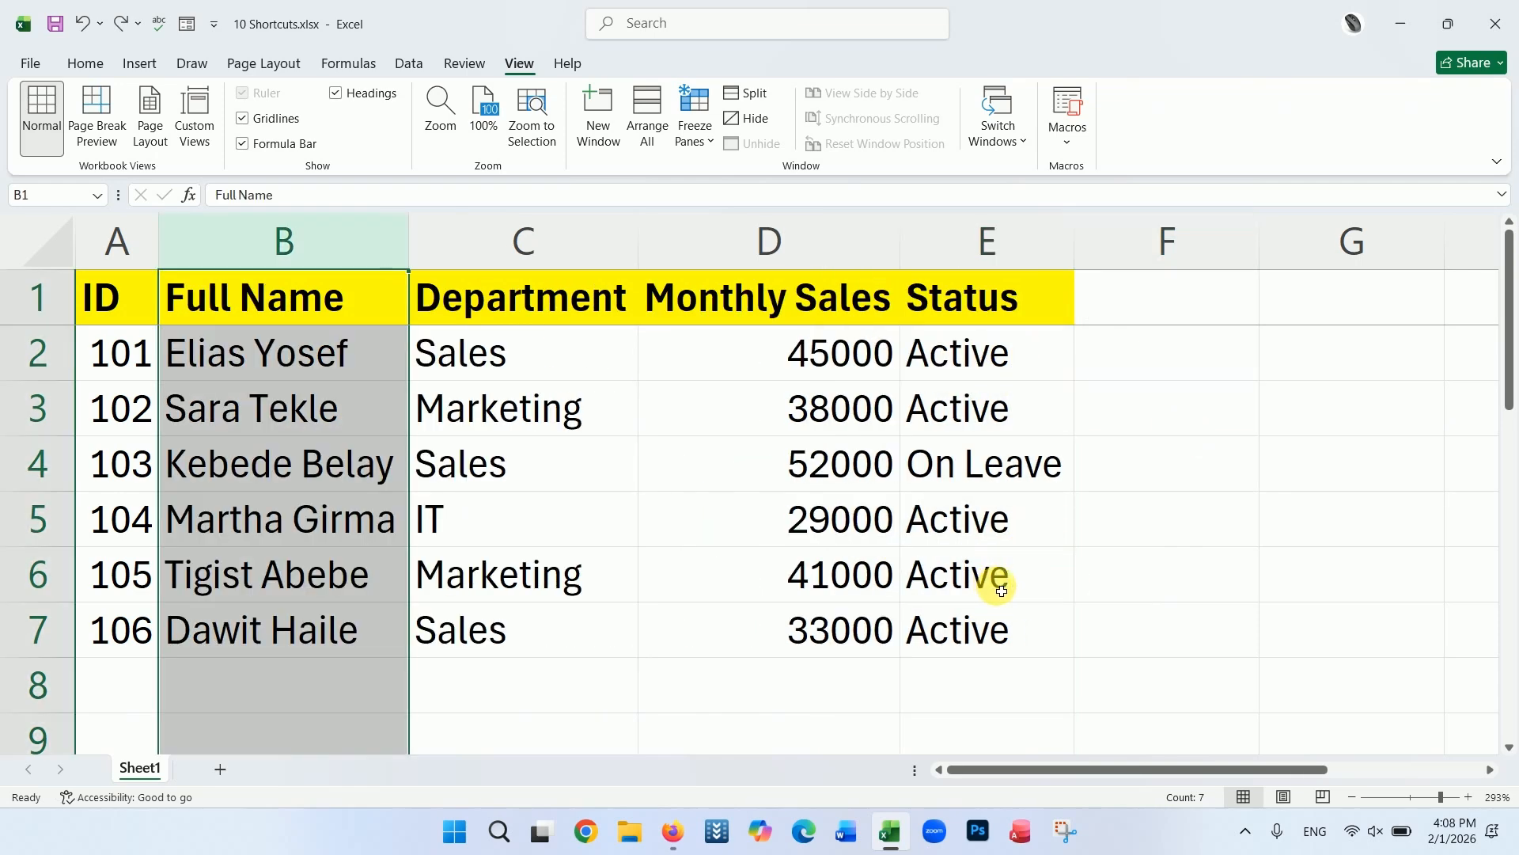
Bring up the On-Screen Keyboard to view its keys, and close it again.
click(1001, 591)
key(ctrl+super+o)
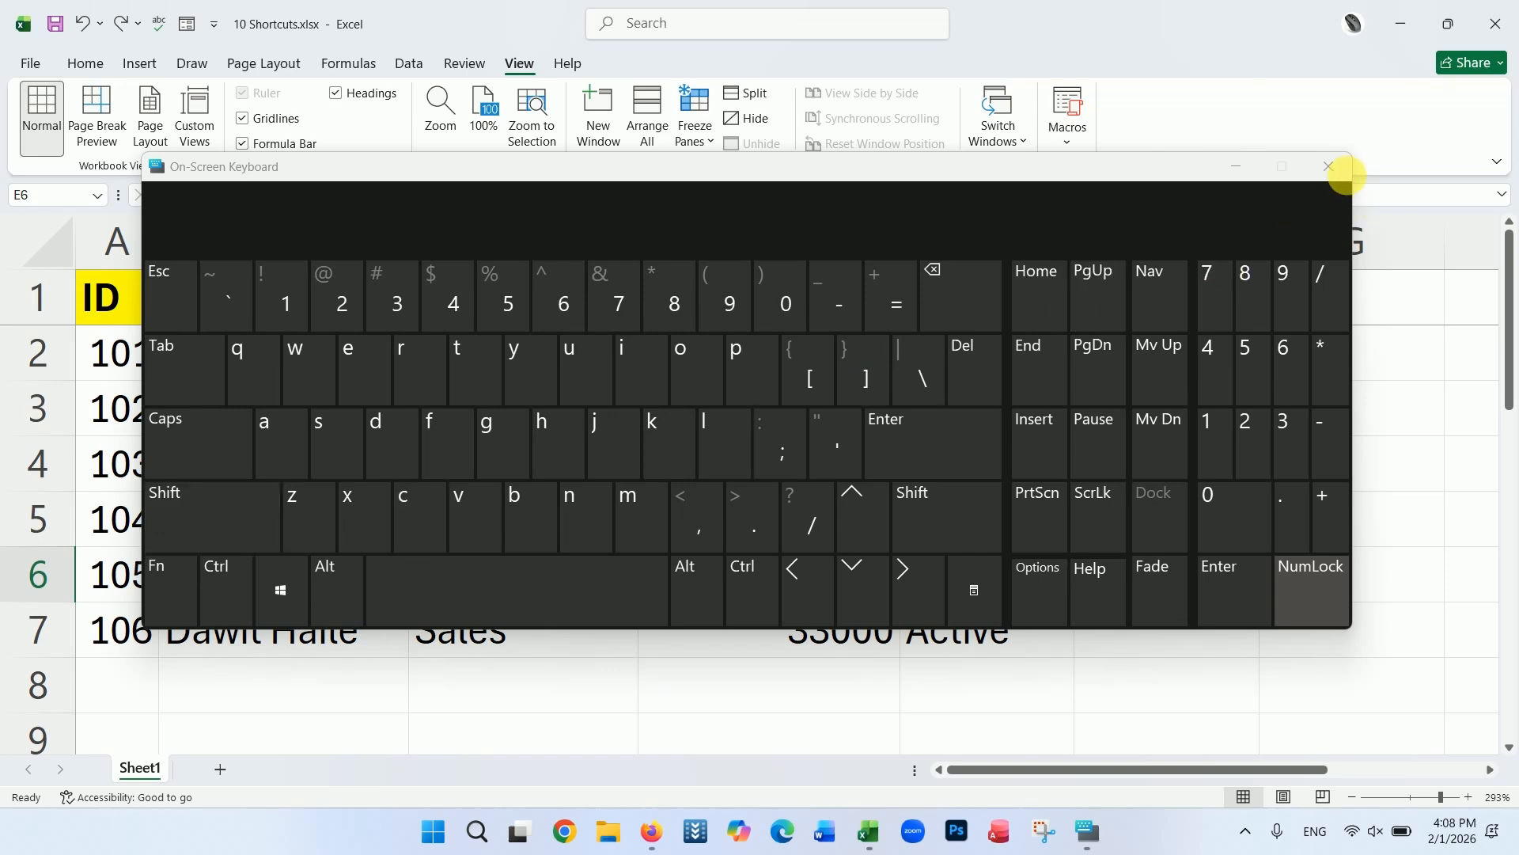
click(1330, 167)
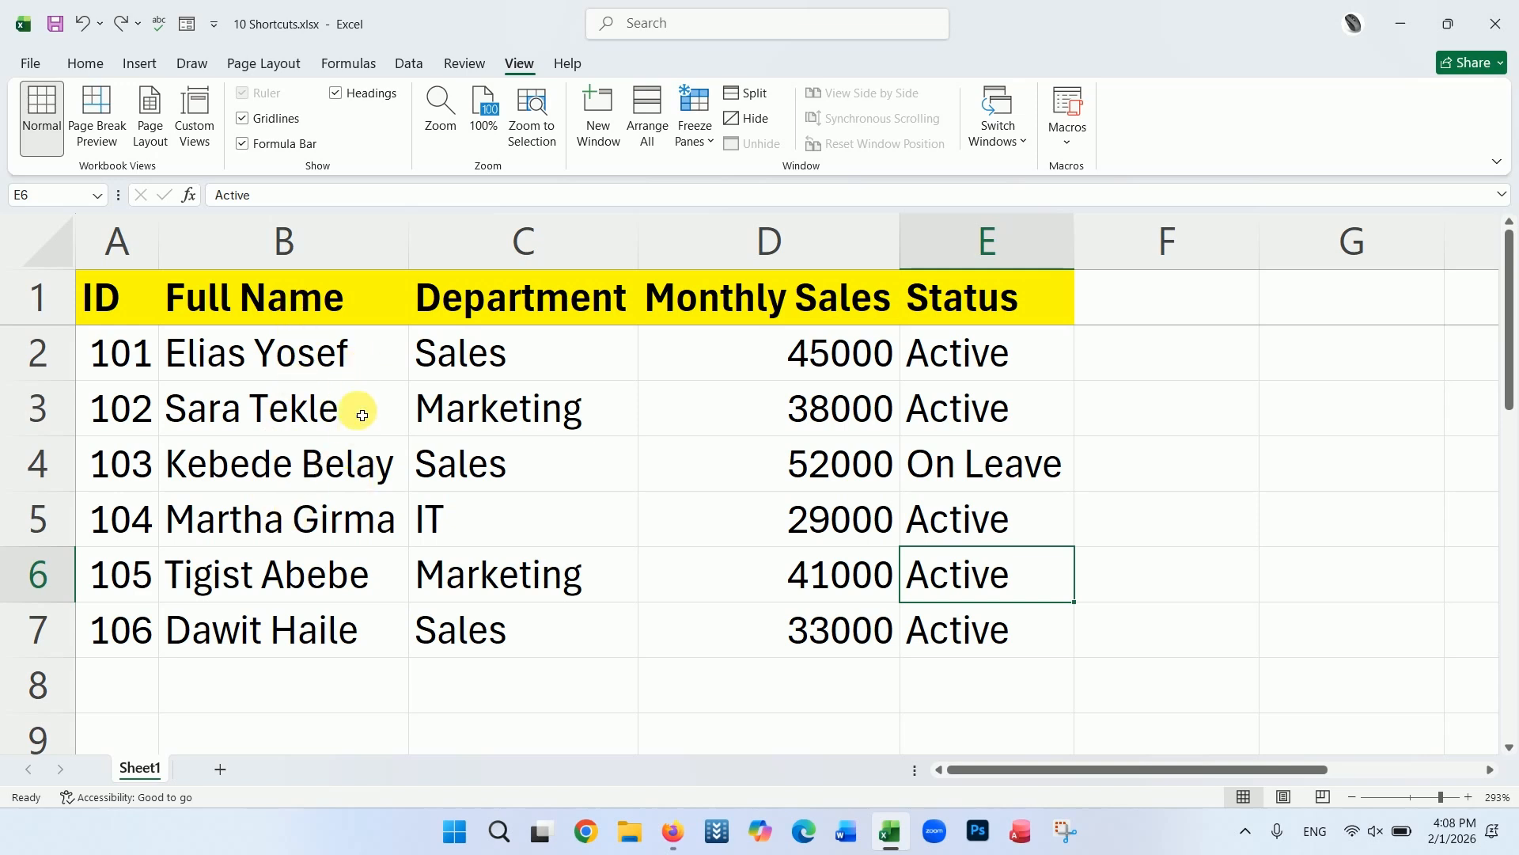
Insert two blank columns between the Full Name and Department columns.
click(484, 252)
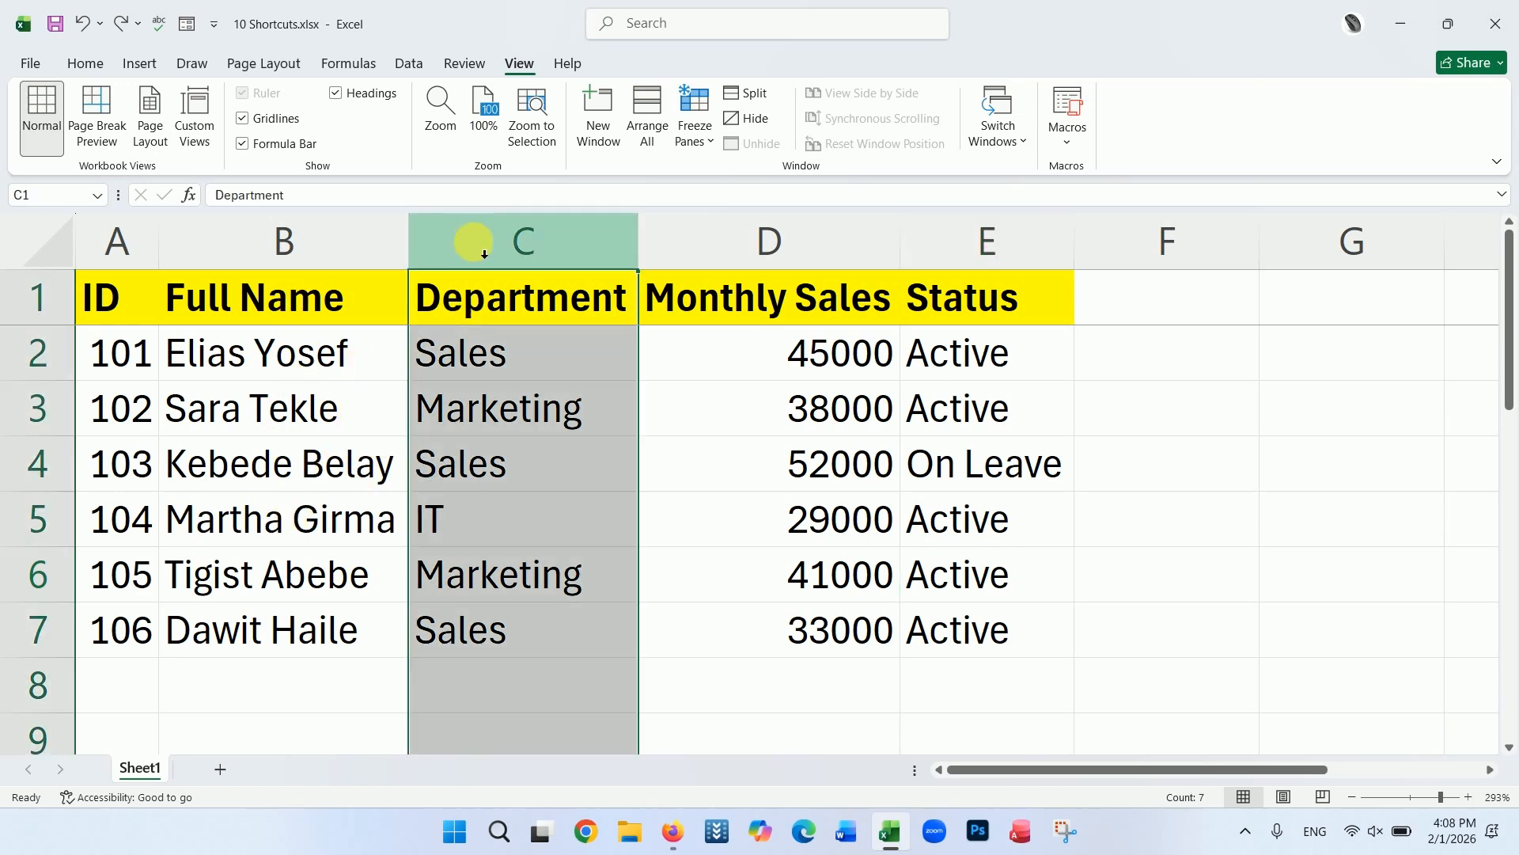
key(ctrl+shift+plus)
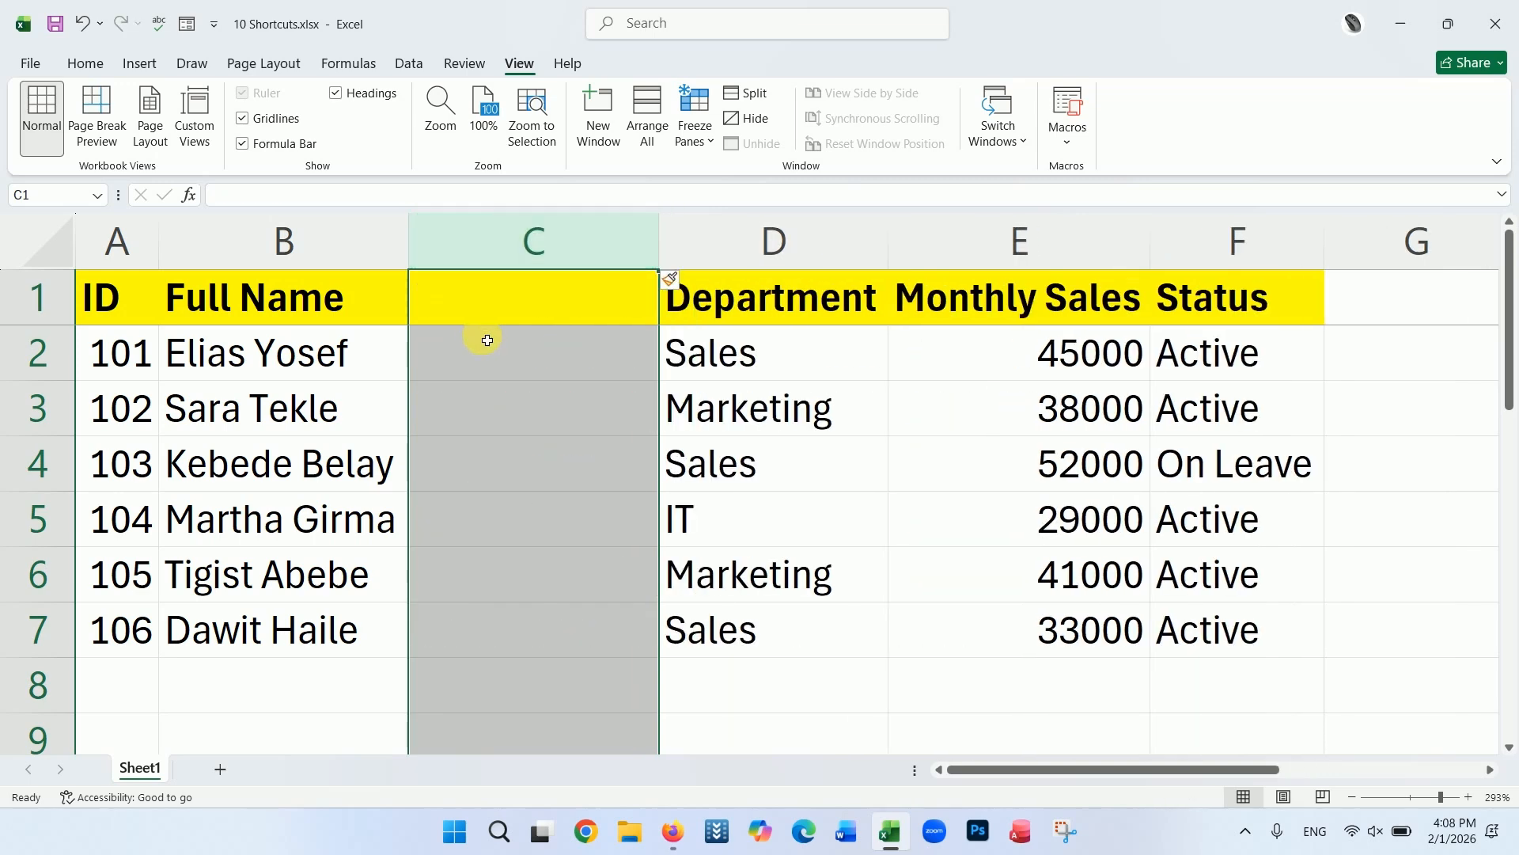
click(523, 311)
click(696, 261)
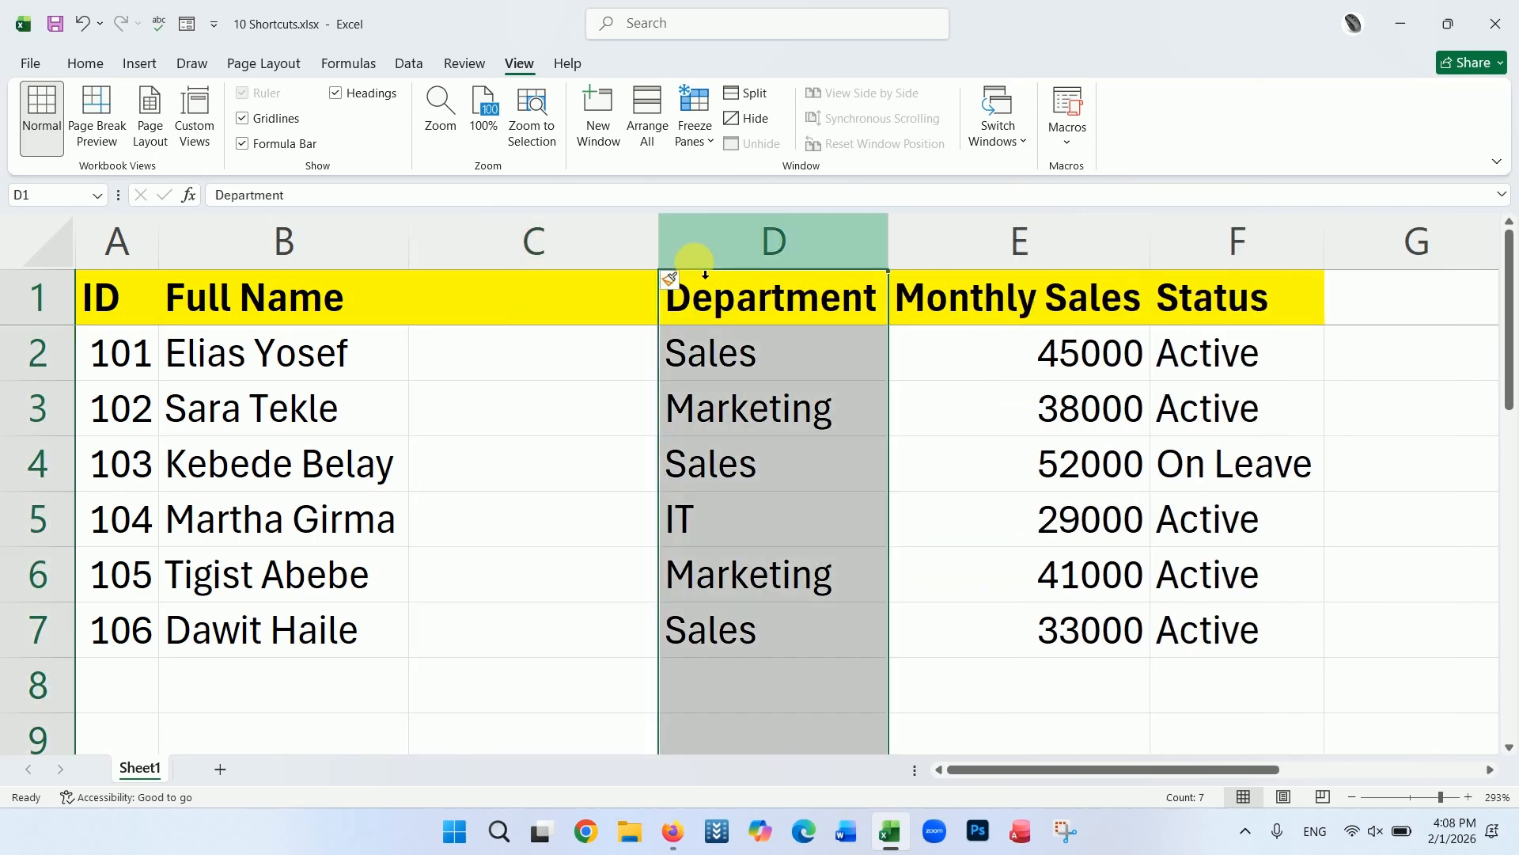
key(ctrl+shift+plus)
click(602, 349)
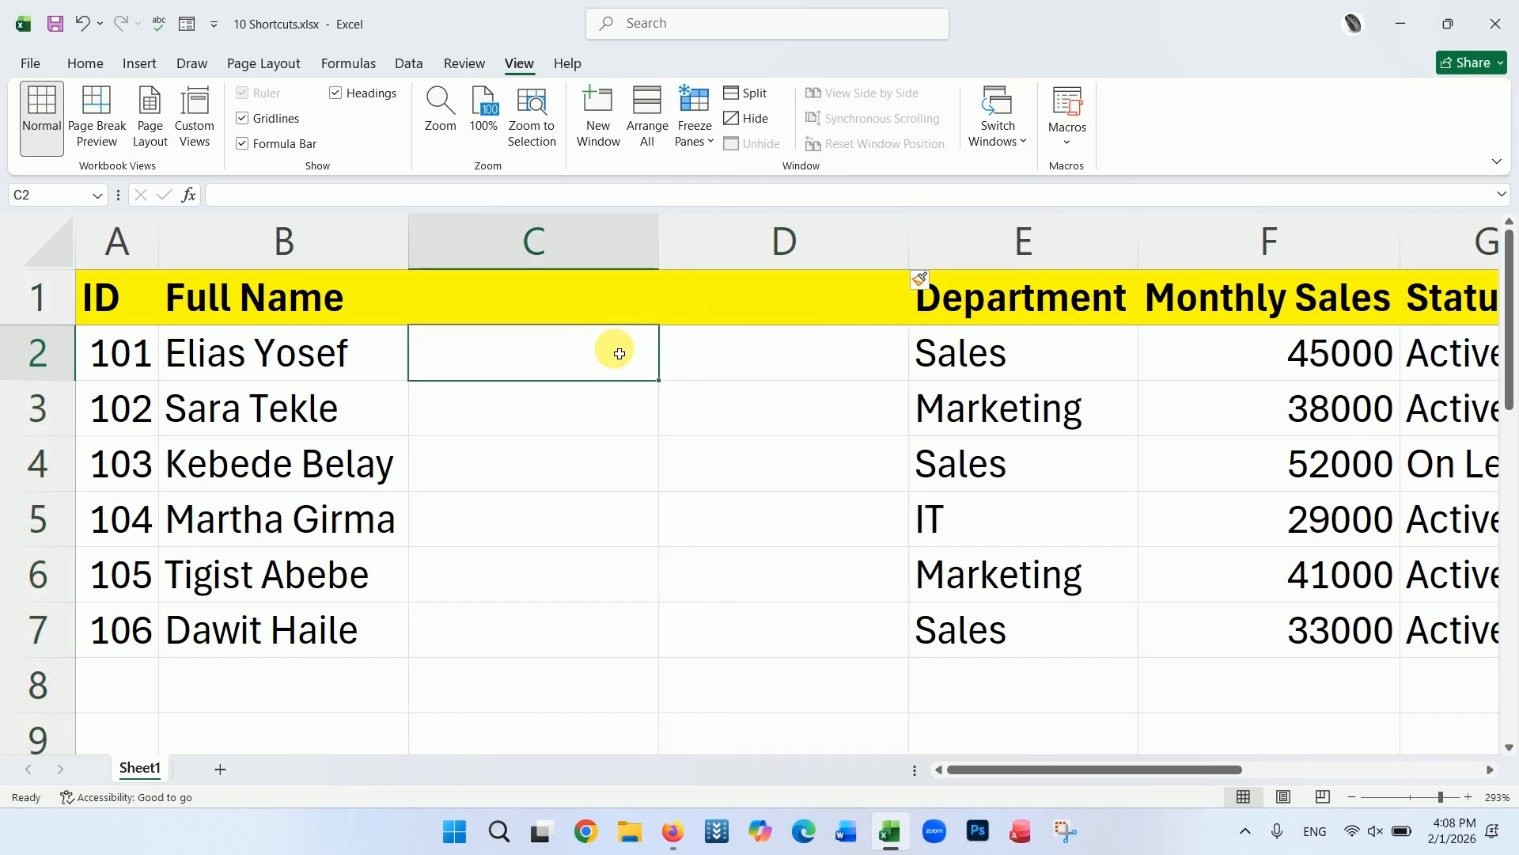
click(676, 352)
Enter the headers 1 in cell C1 and 2 in cell D1 for the two blank columns.
click(527, 303)
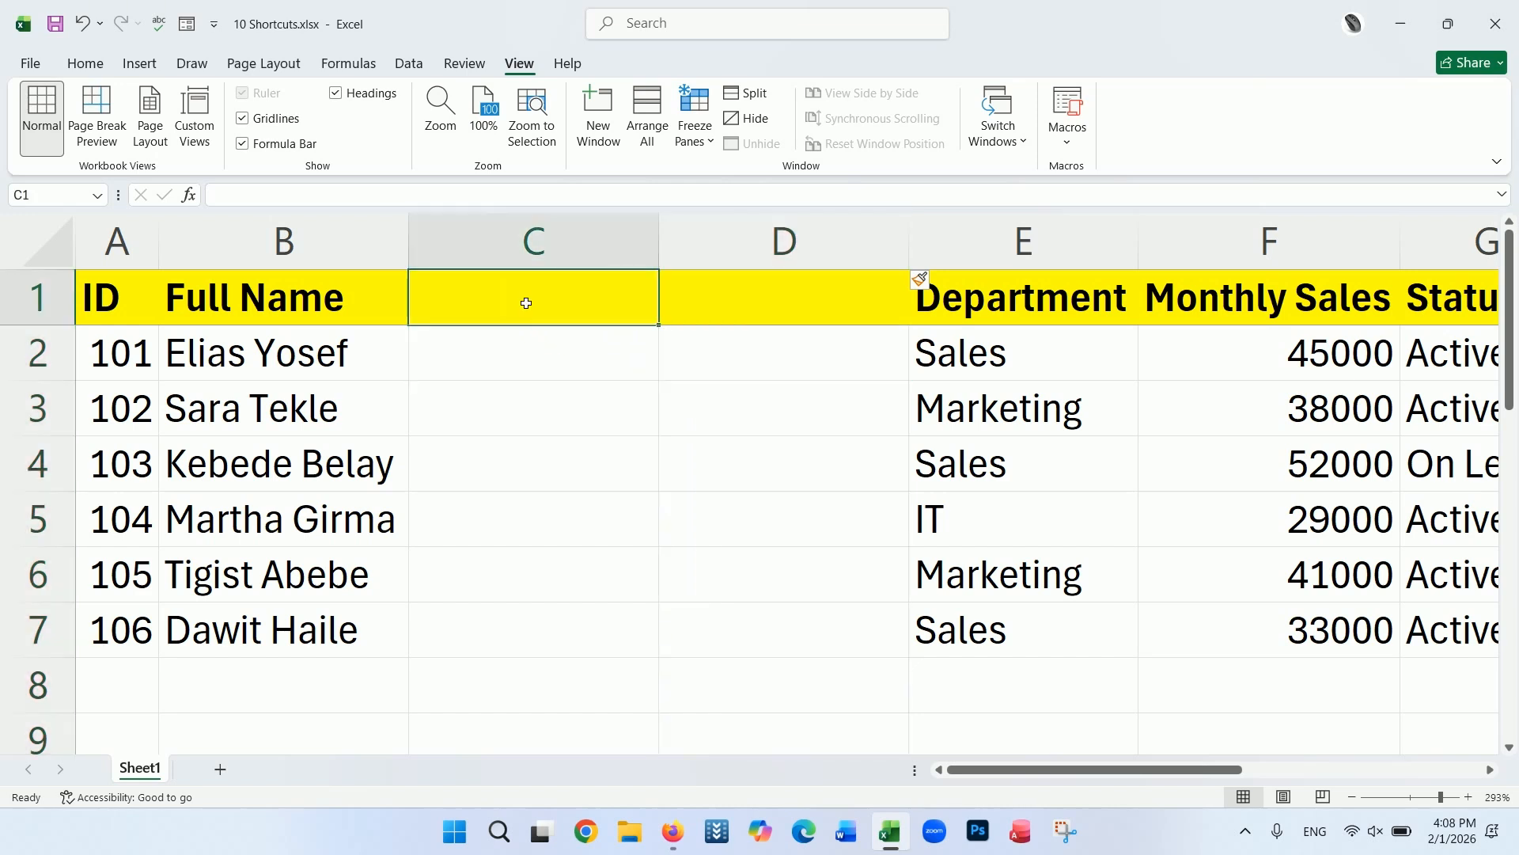
text(1)
click(720, 304)
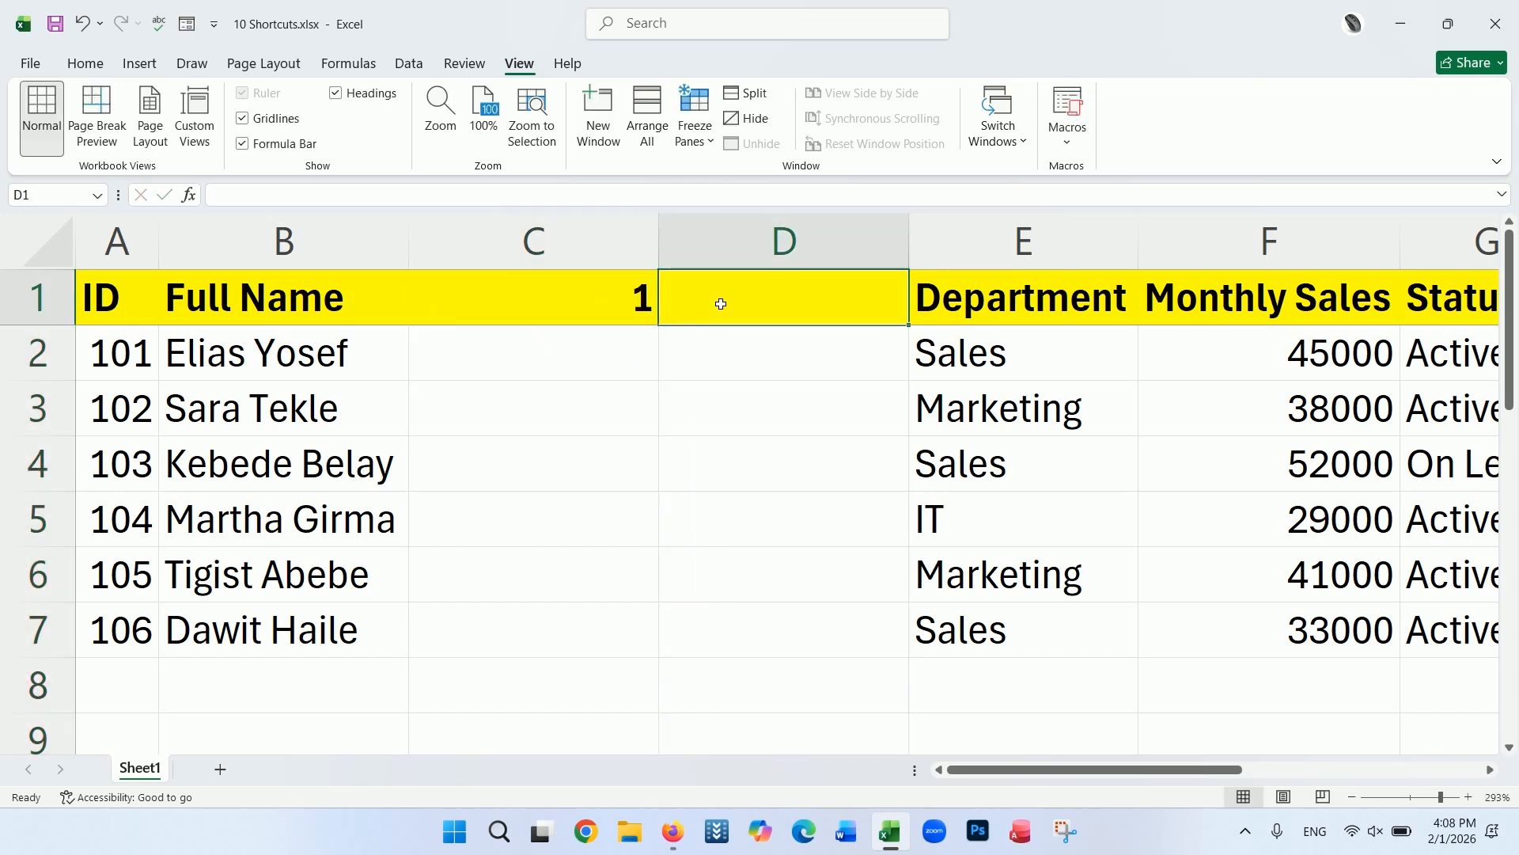
text(2)
key(Return)
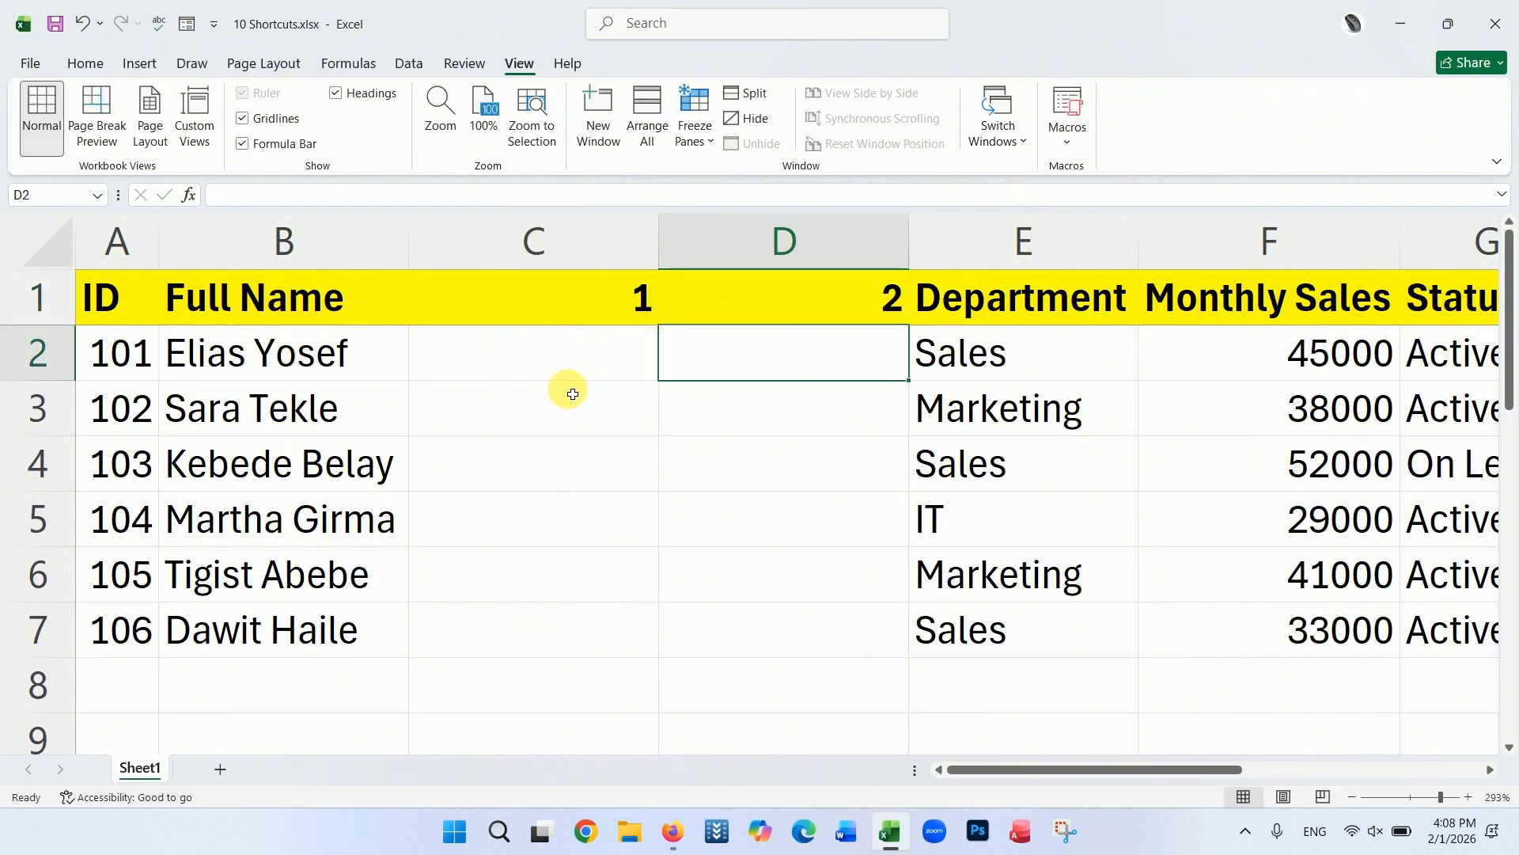
Enter the first employee's first name in C2 and Flash Fill the remaining first names down column C.
click(520, 368)
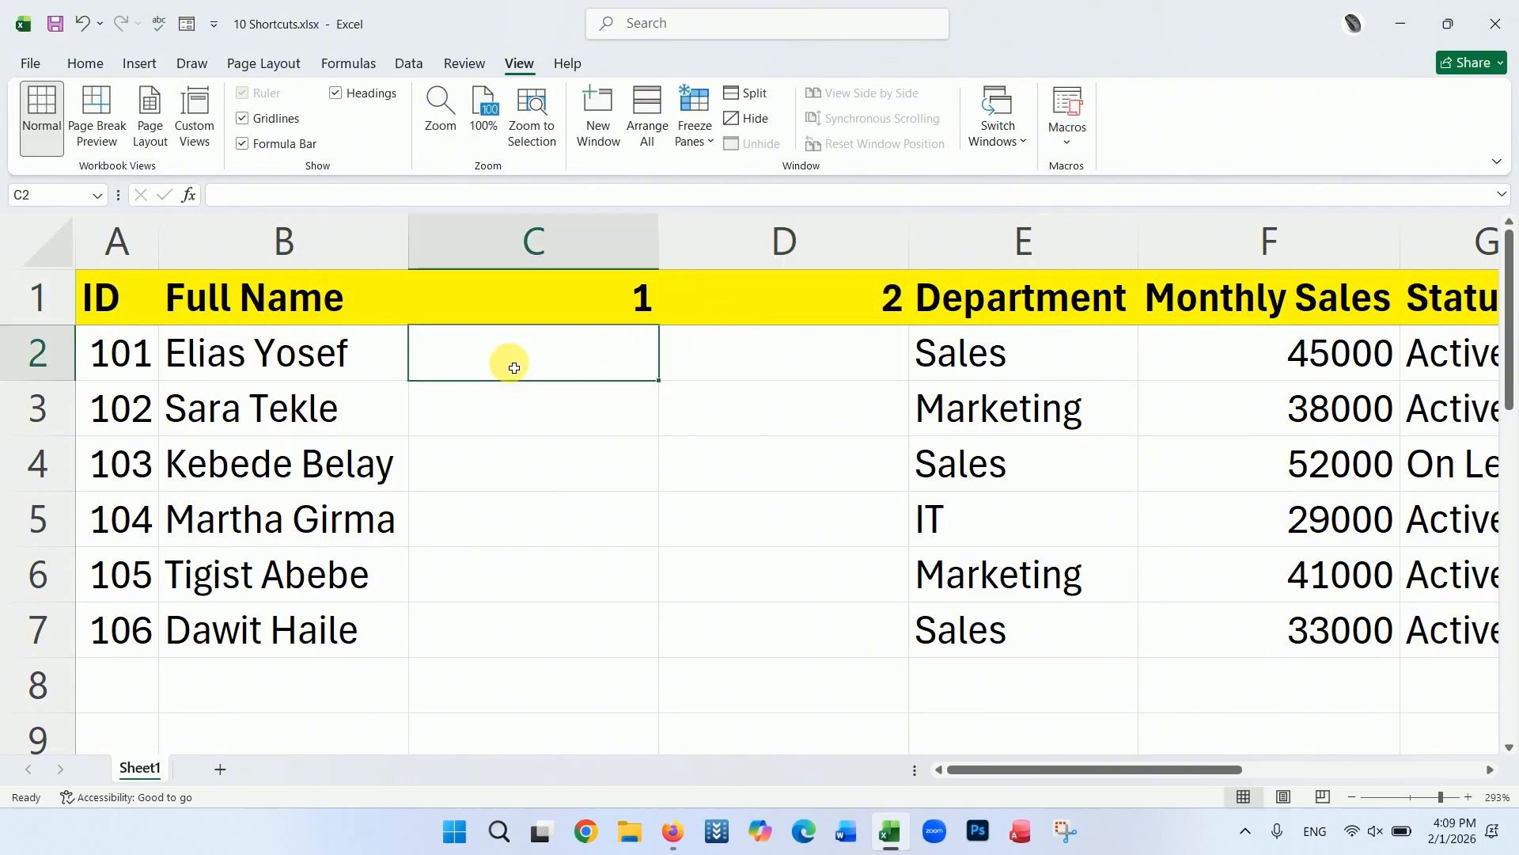
text(e)
key(BackSpace)
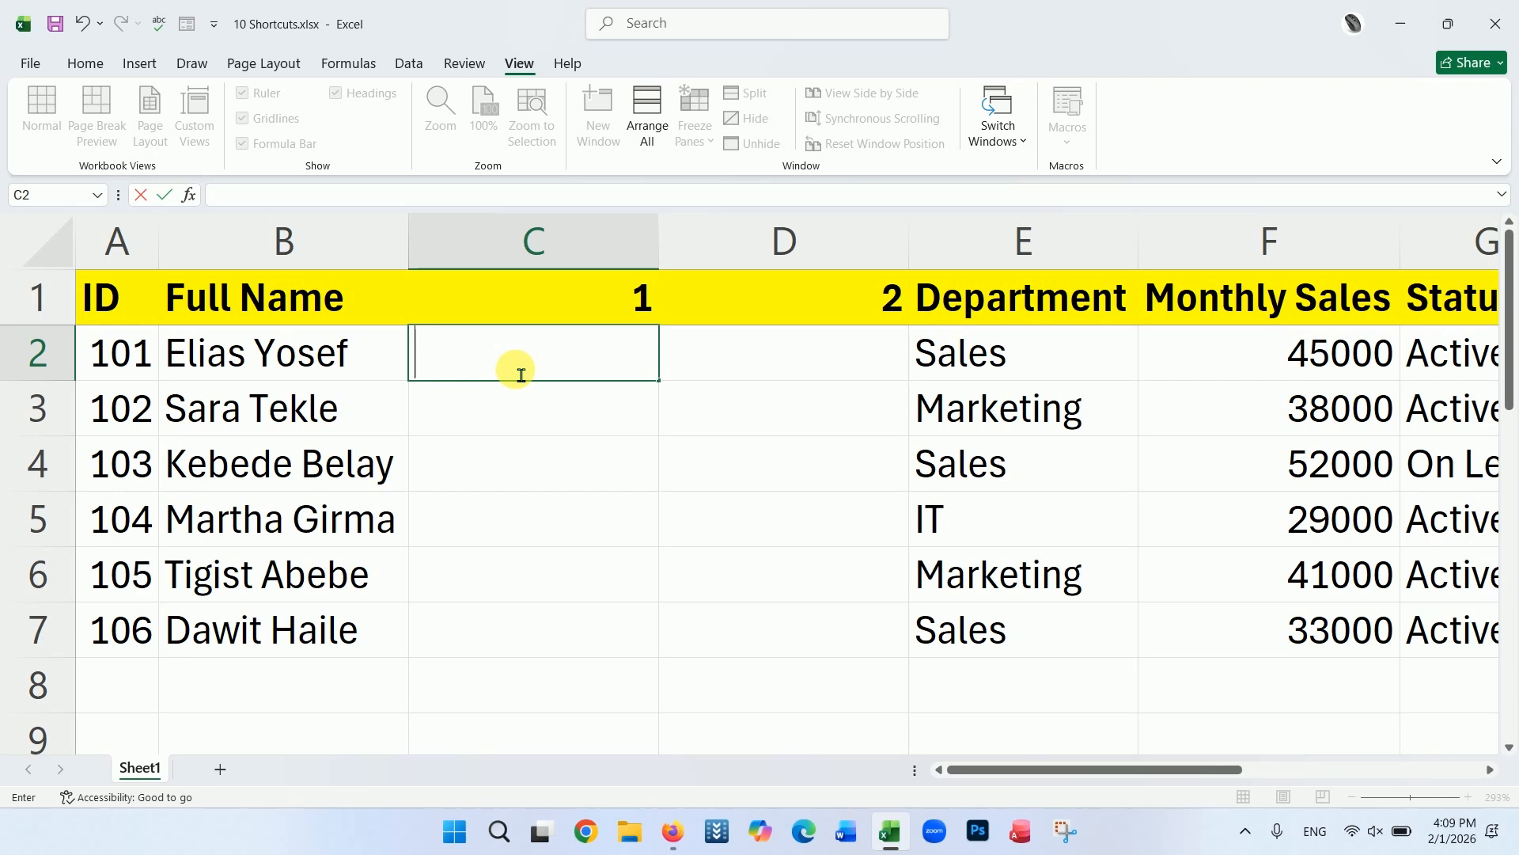
text(Elias)
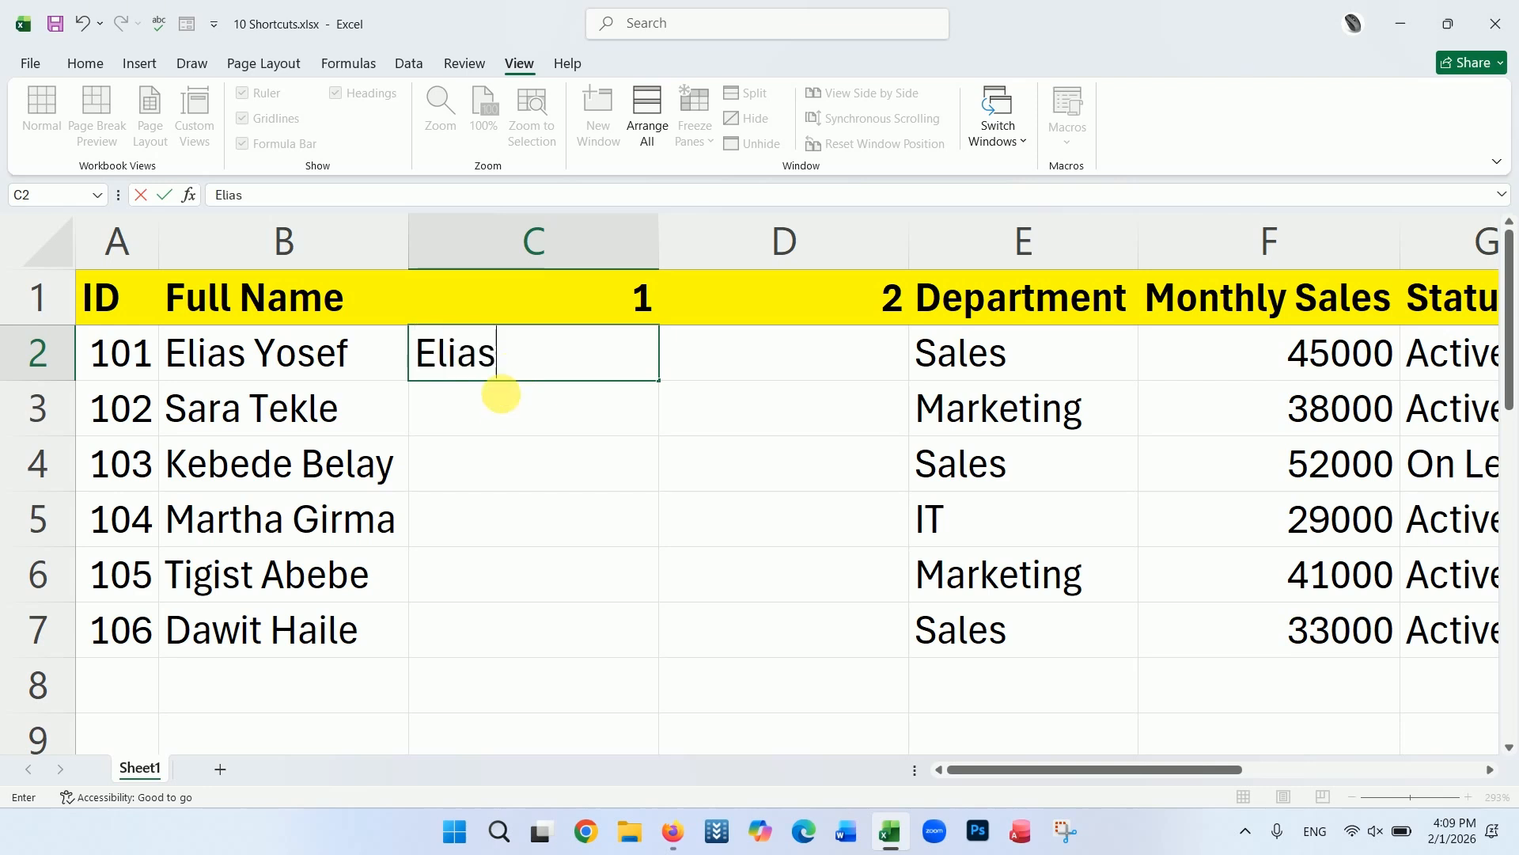
key(Return)
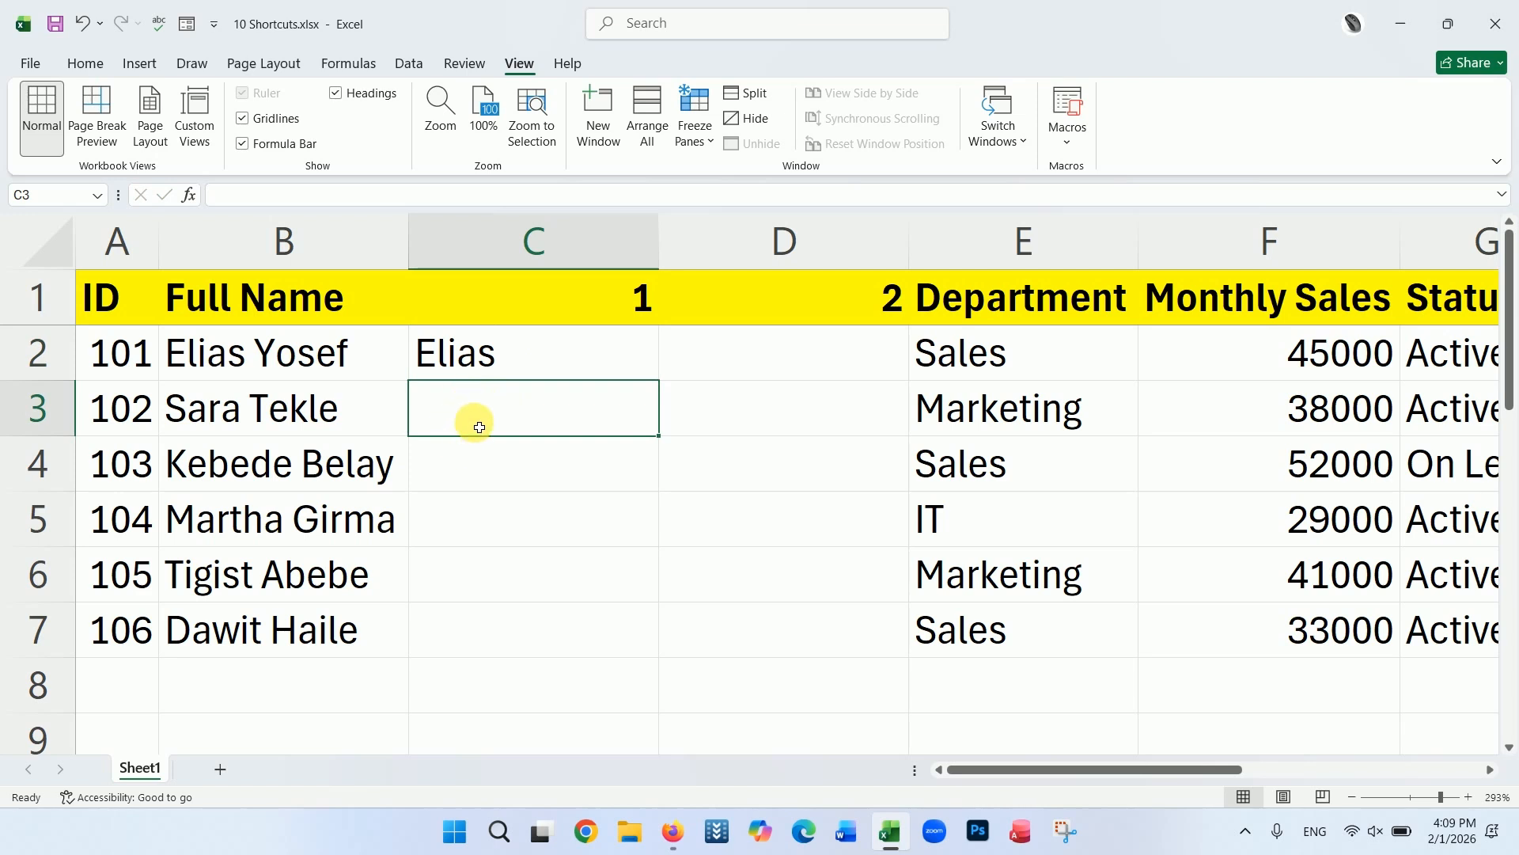
key(ctrl+e)
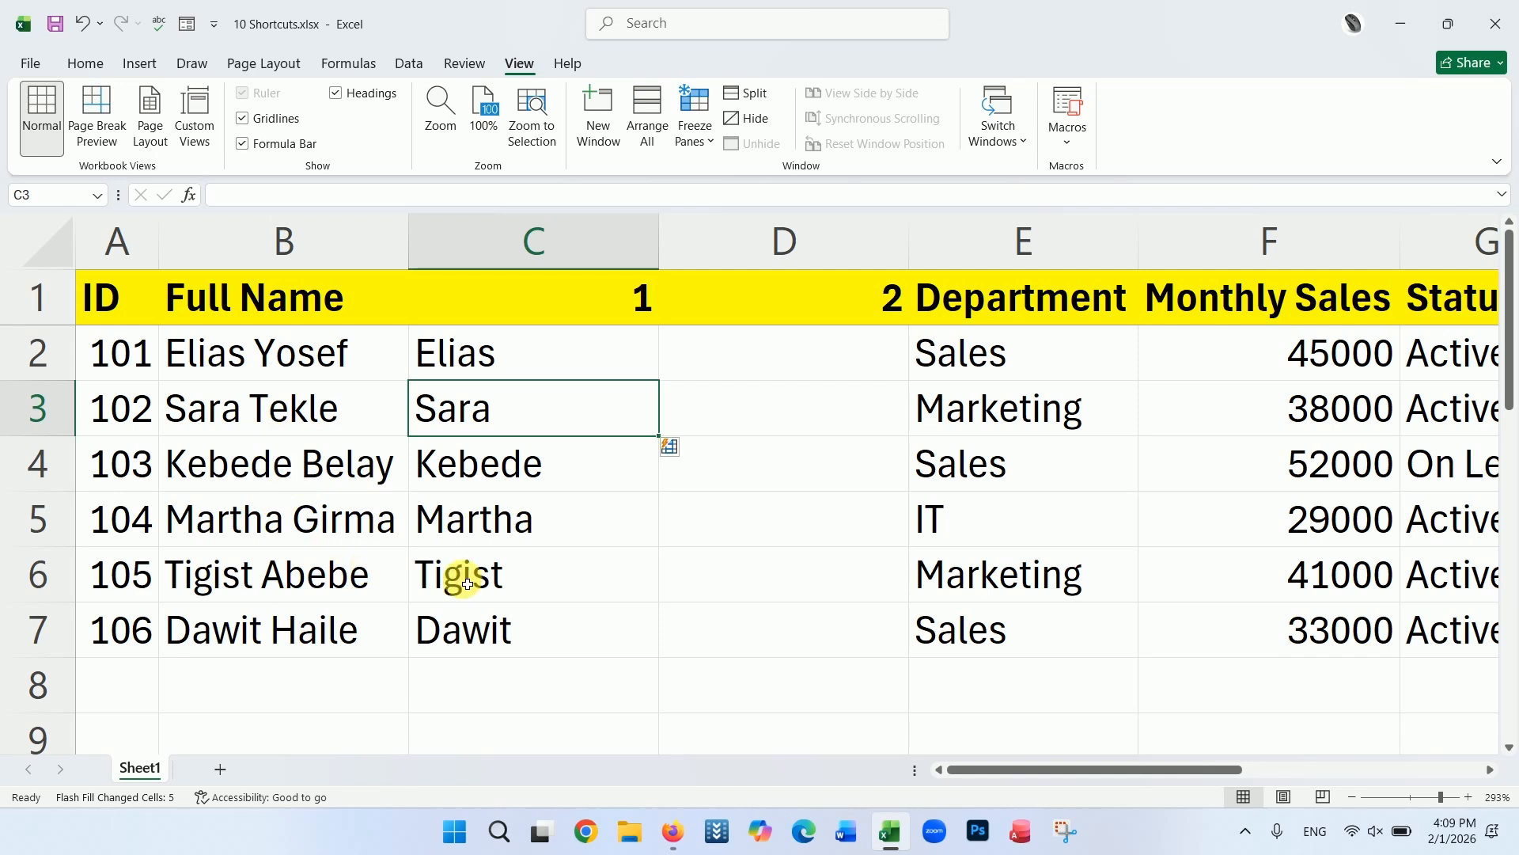
Enter the first employee's last name in D2 and Flash Fill the other last names down column D.
click(699, 360)
text(Y)
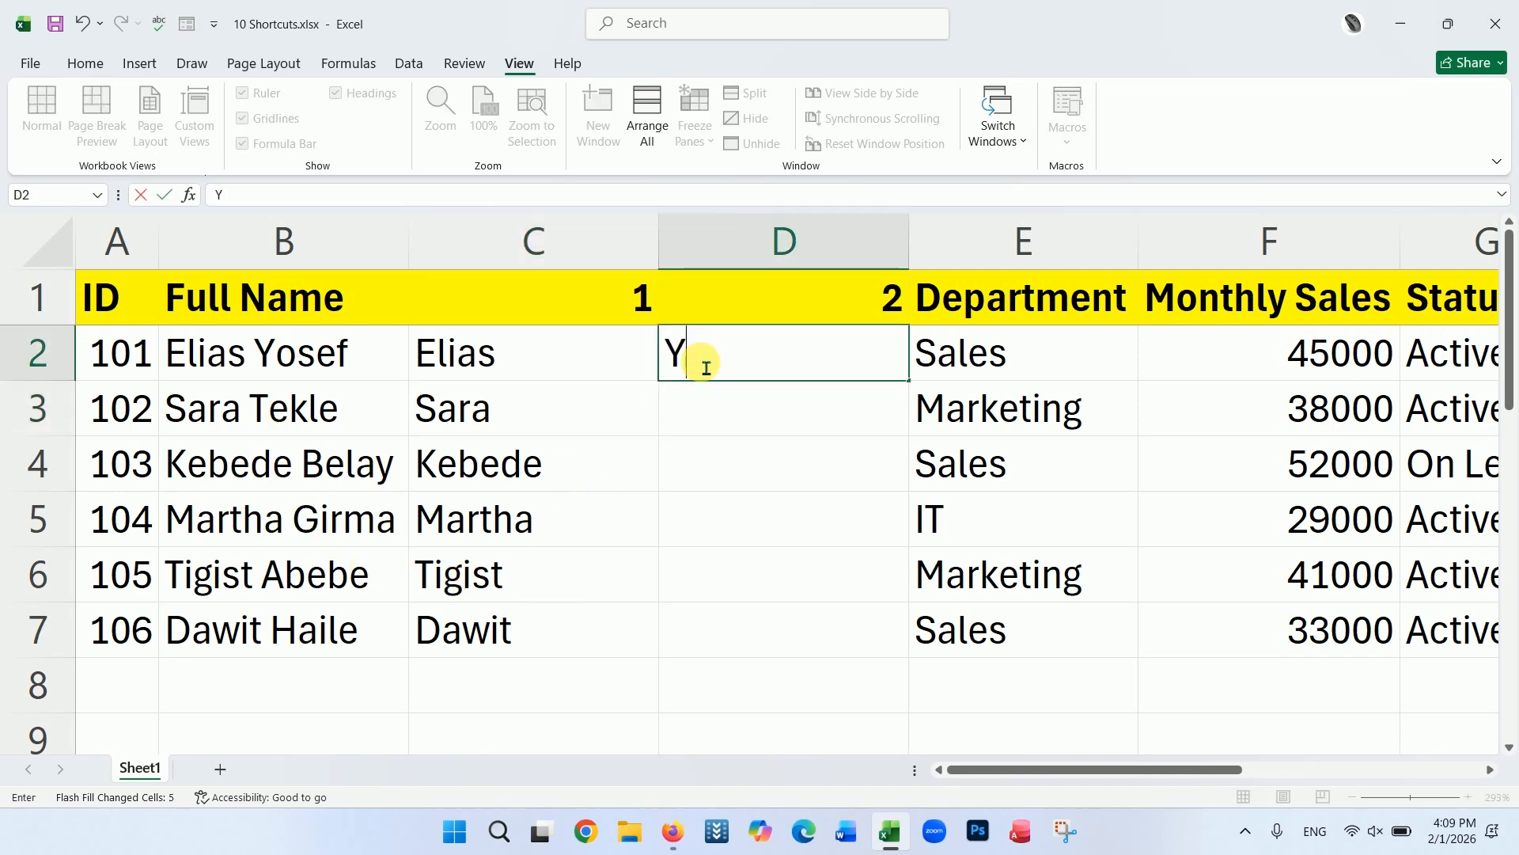
text(osef)
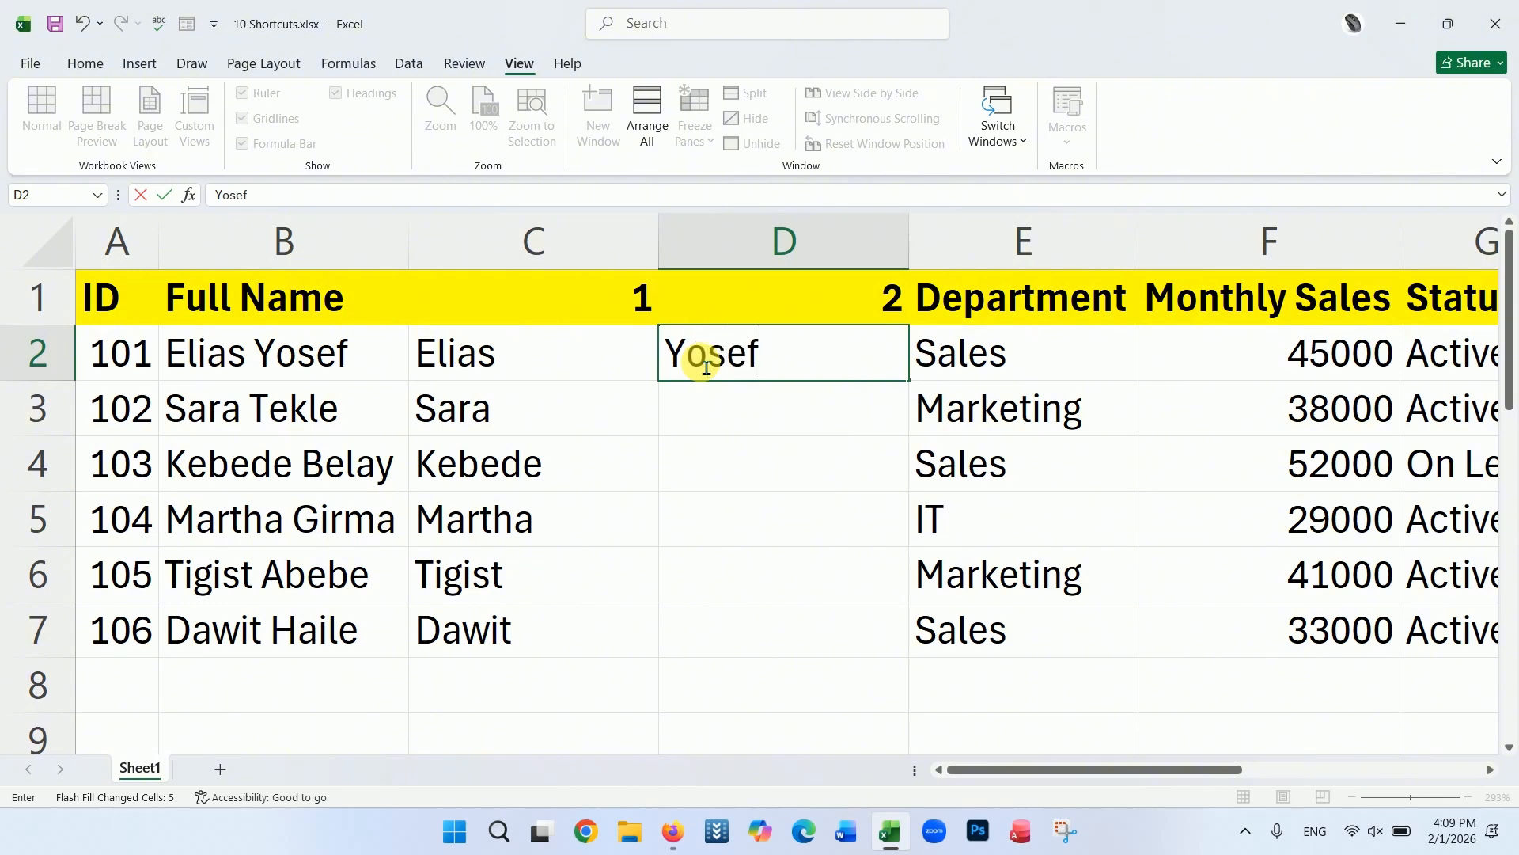
click(721, 419)
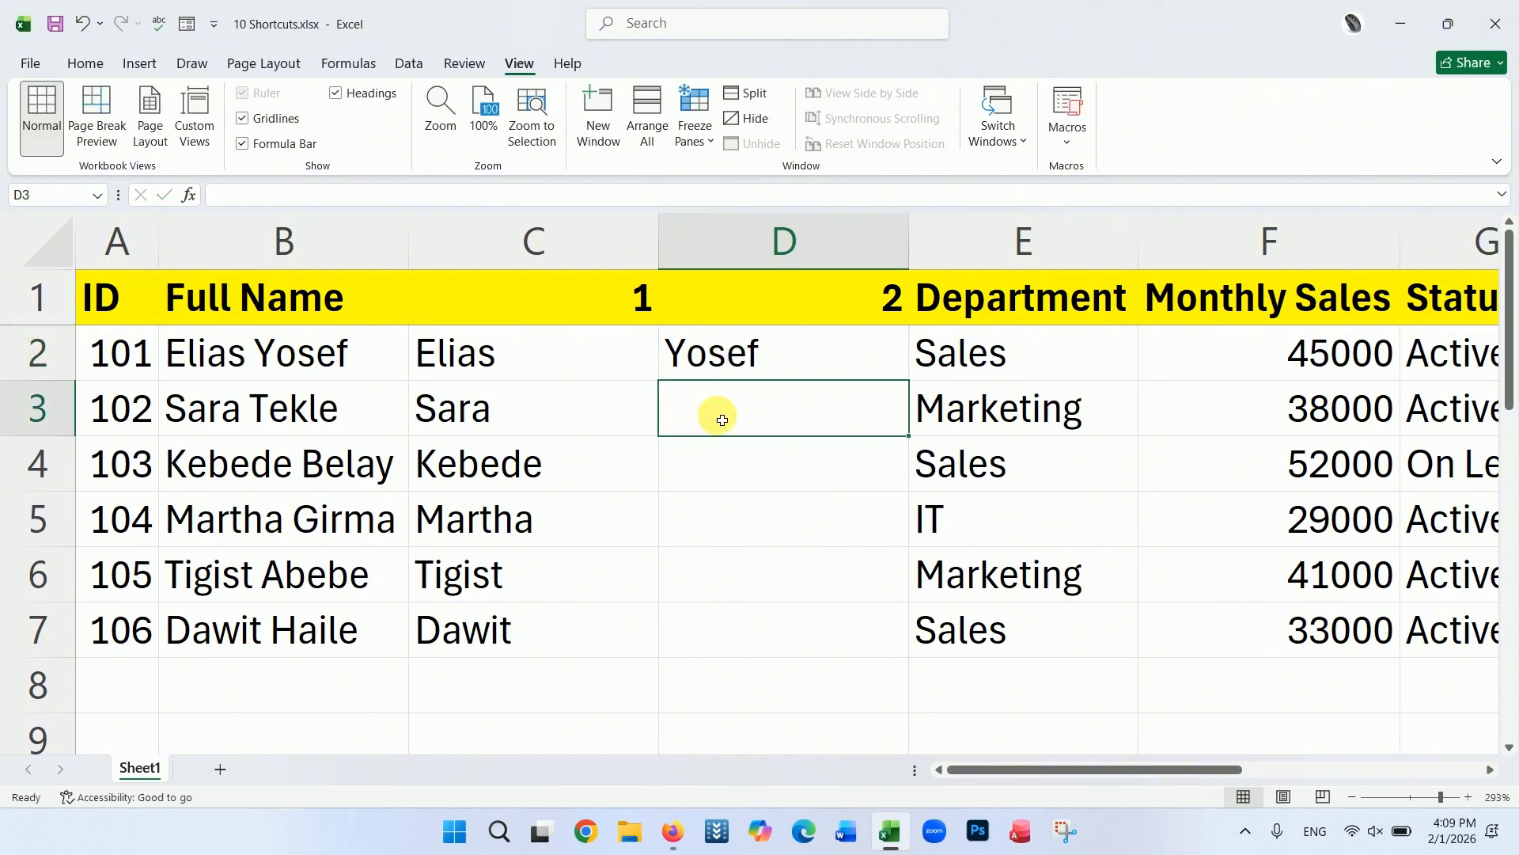
key(ctrl+e)
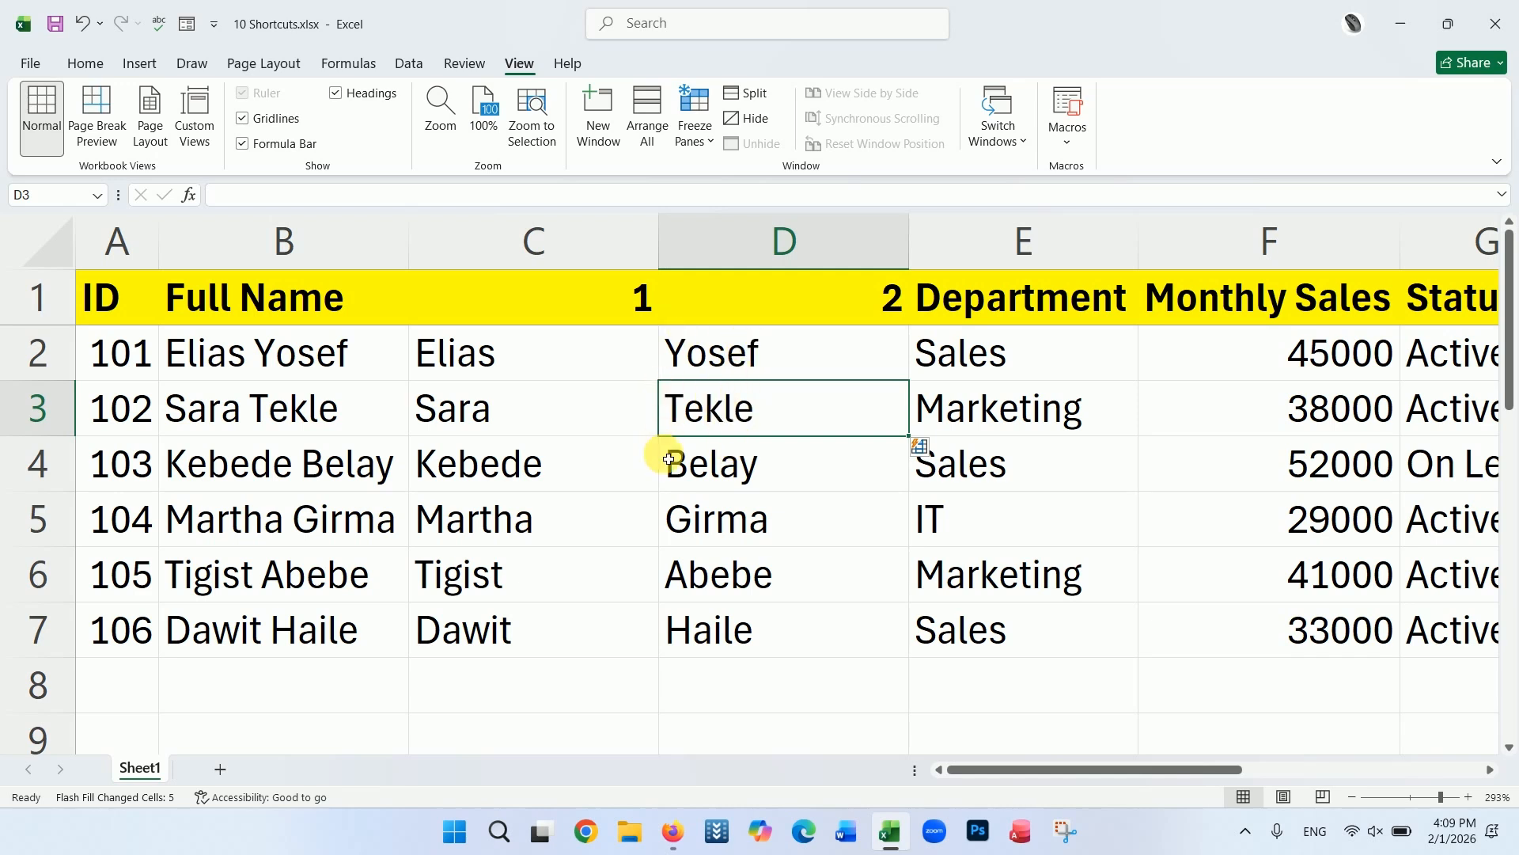
Delete columns C and D holding the split first and last names.
drag(556, 245, 716, 231)
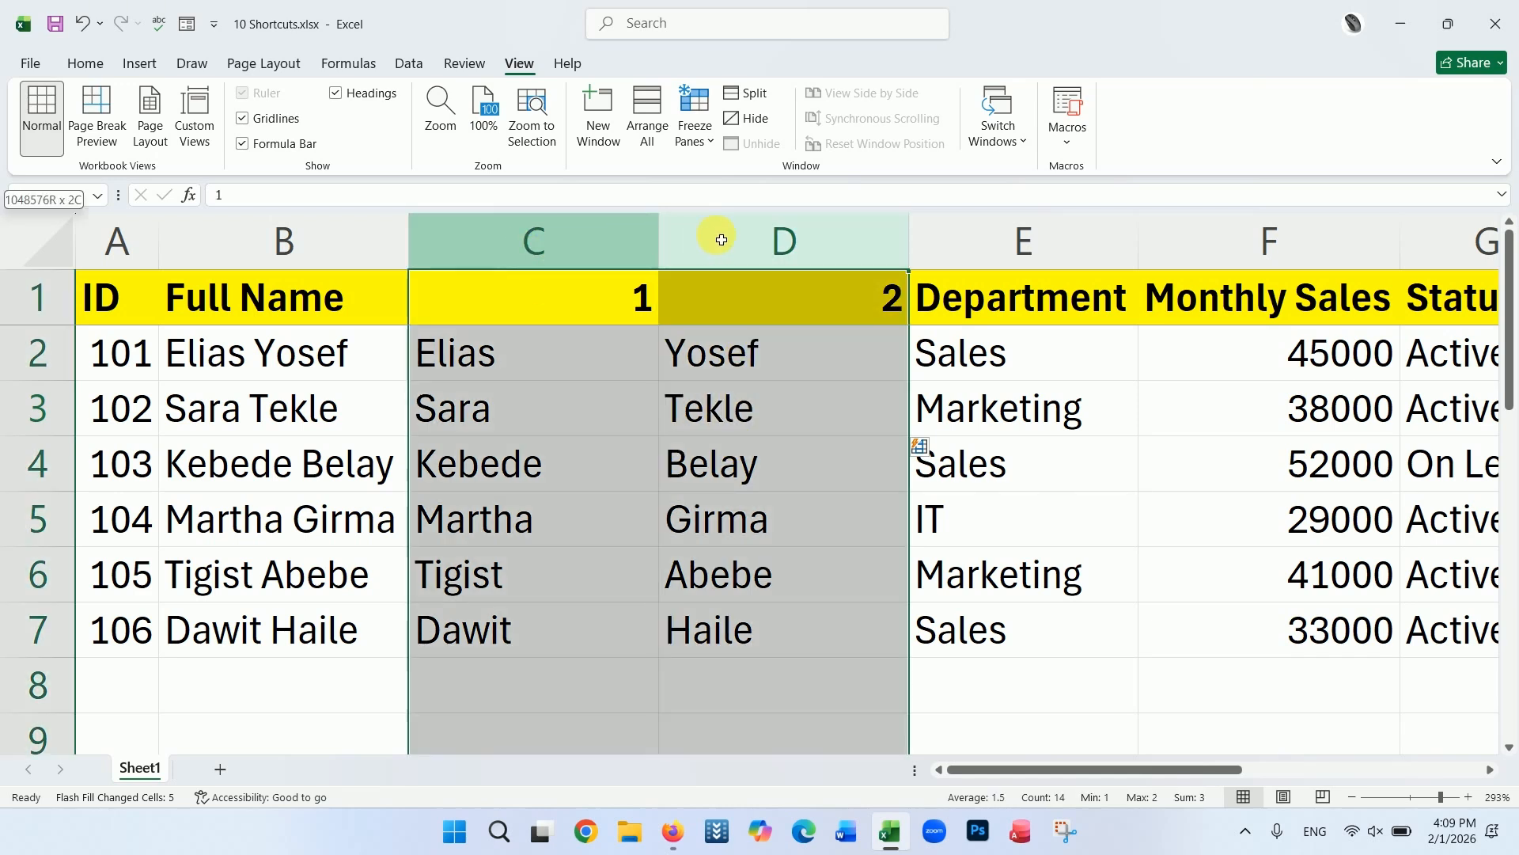
key(ctrl+minus)
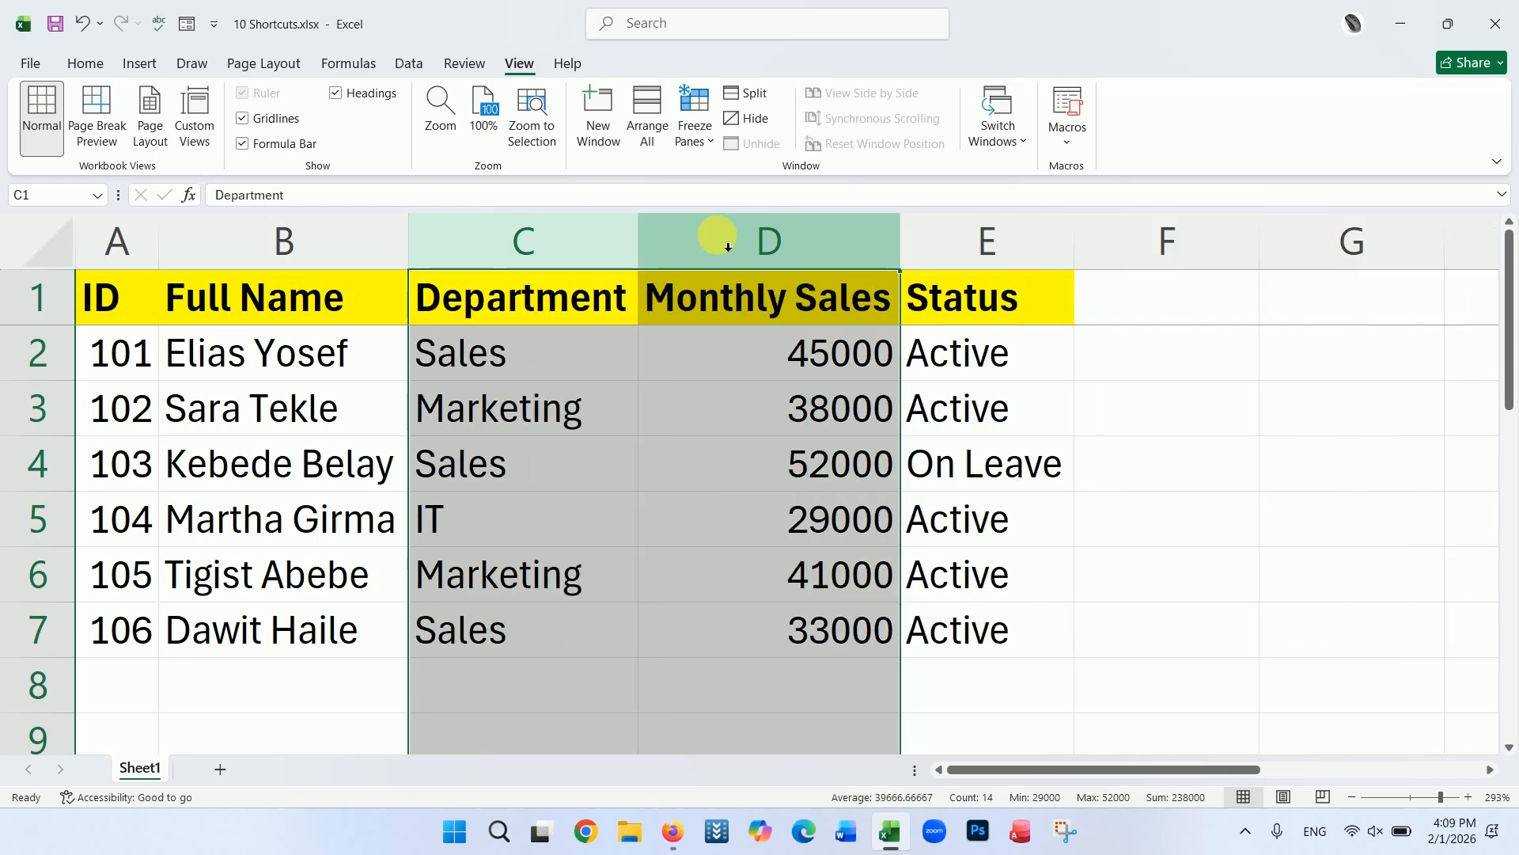
click(1227, 537)
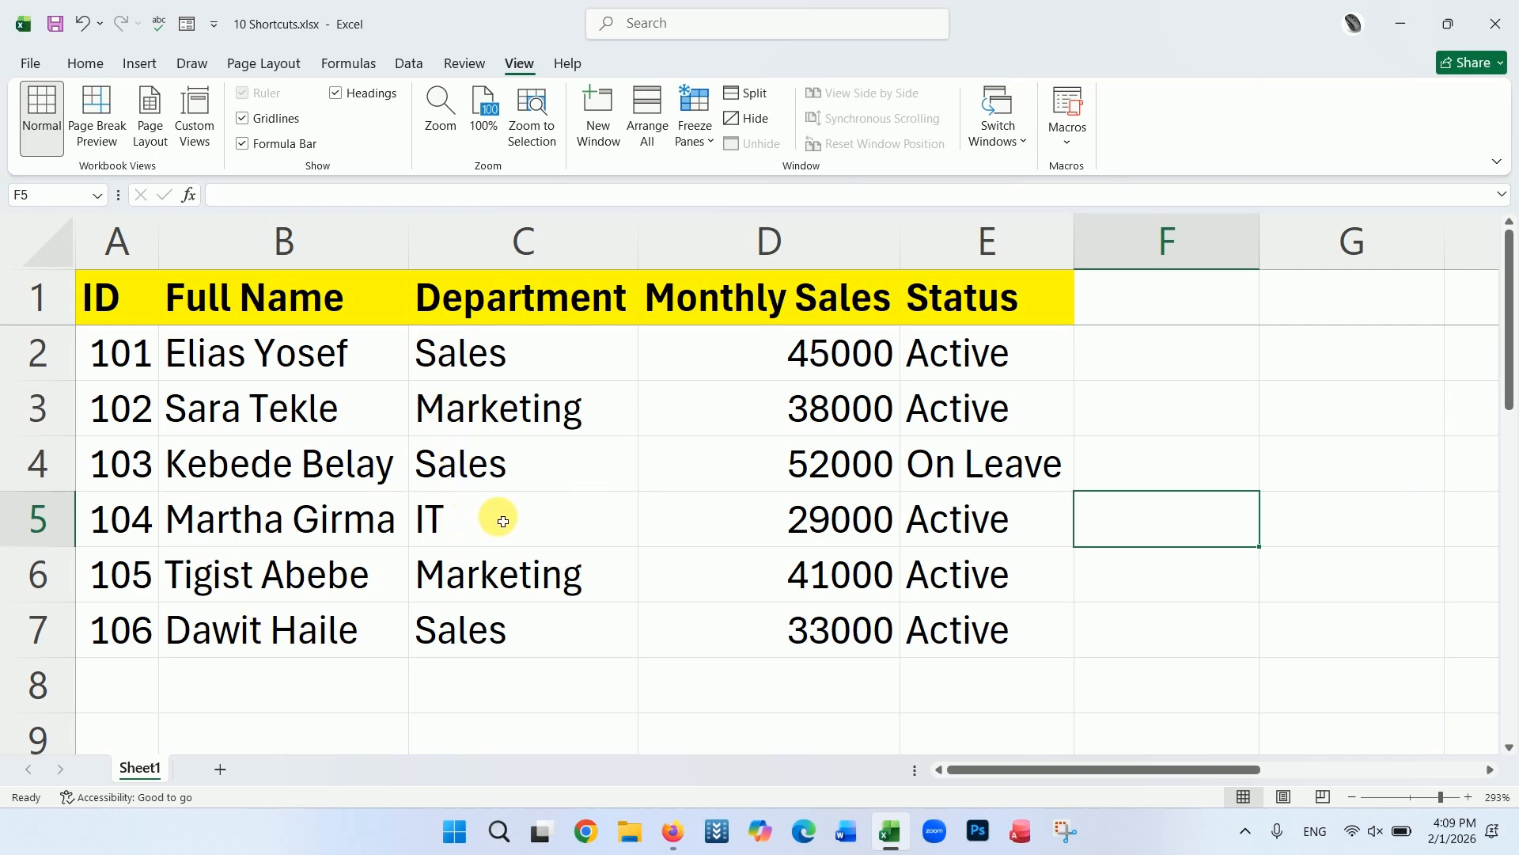
Insert a blank column before Monthly Sales and Flash Fill department abbreviations from the example S in D2.
click(702, 261)
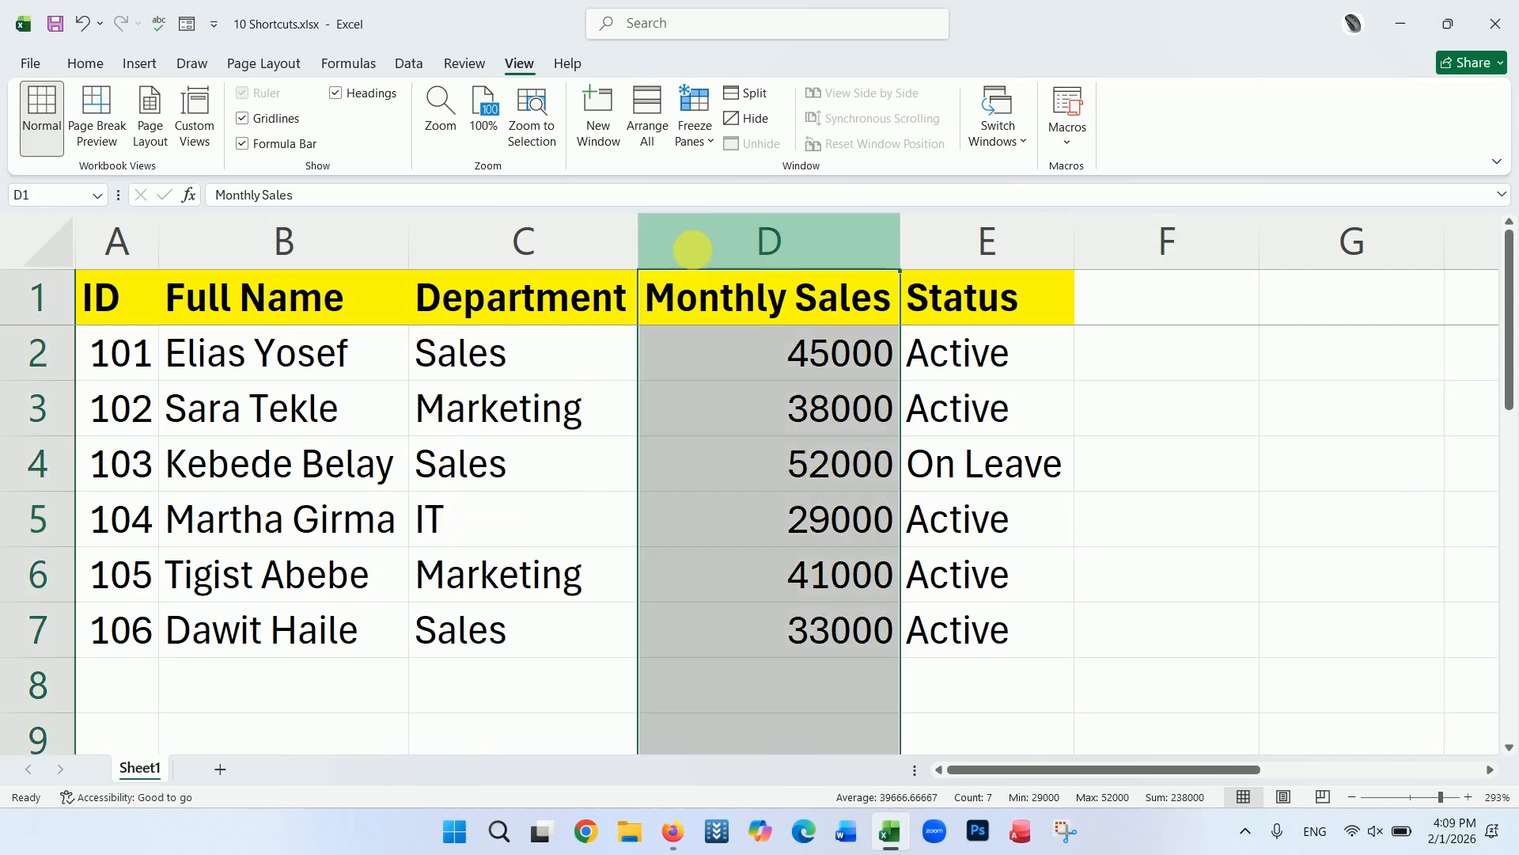
key(ctrl+shift+plus)
click(689, 355)
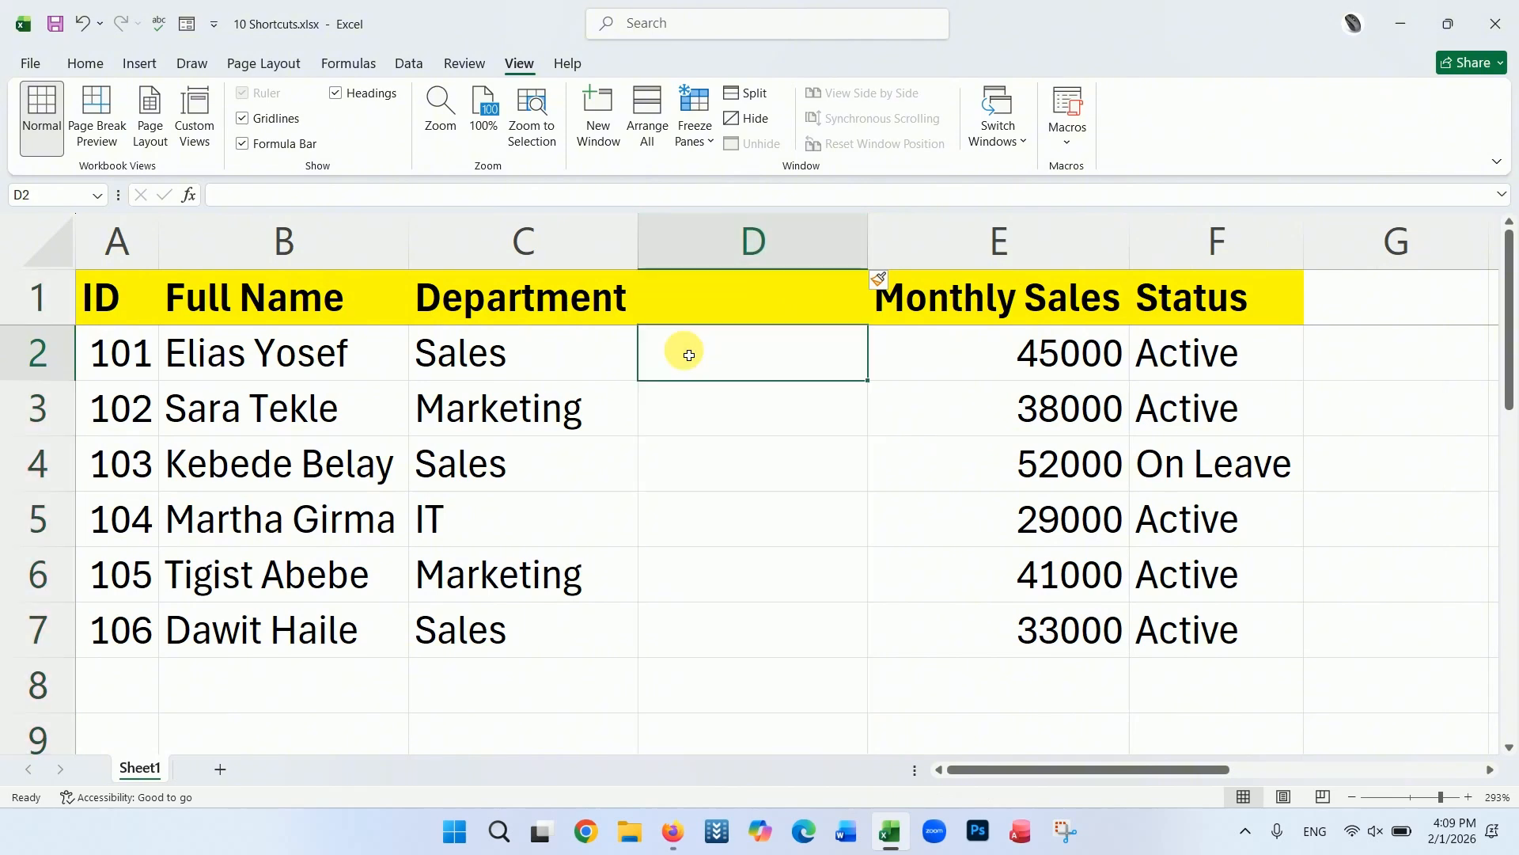
text(S)
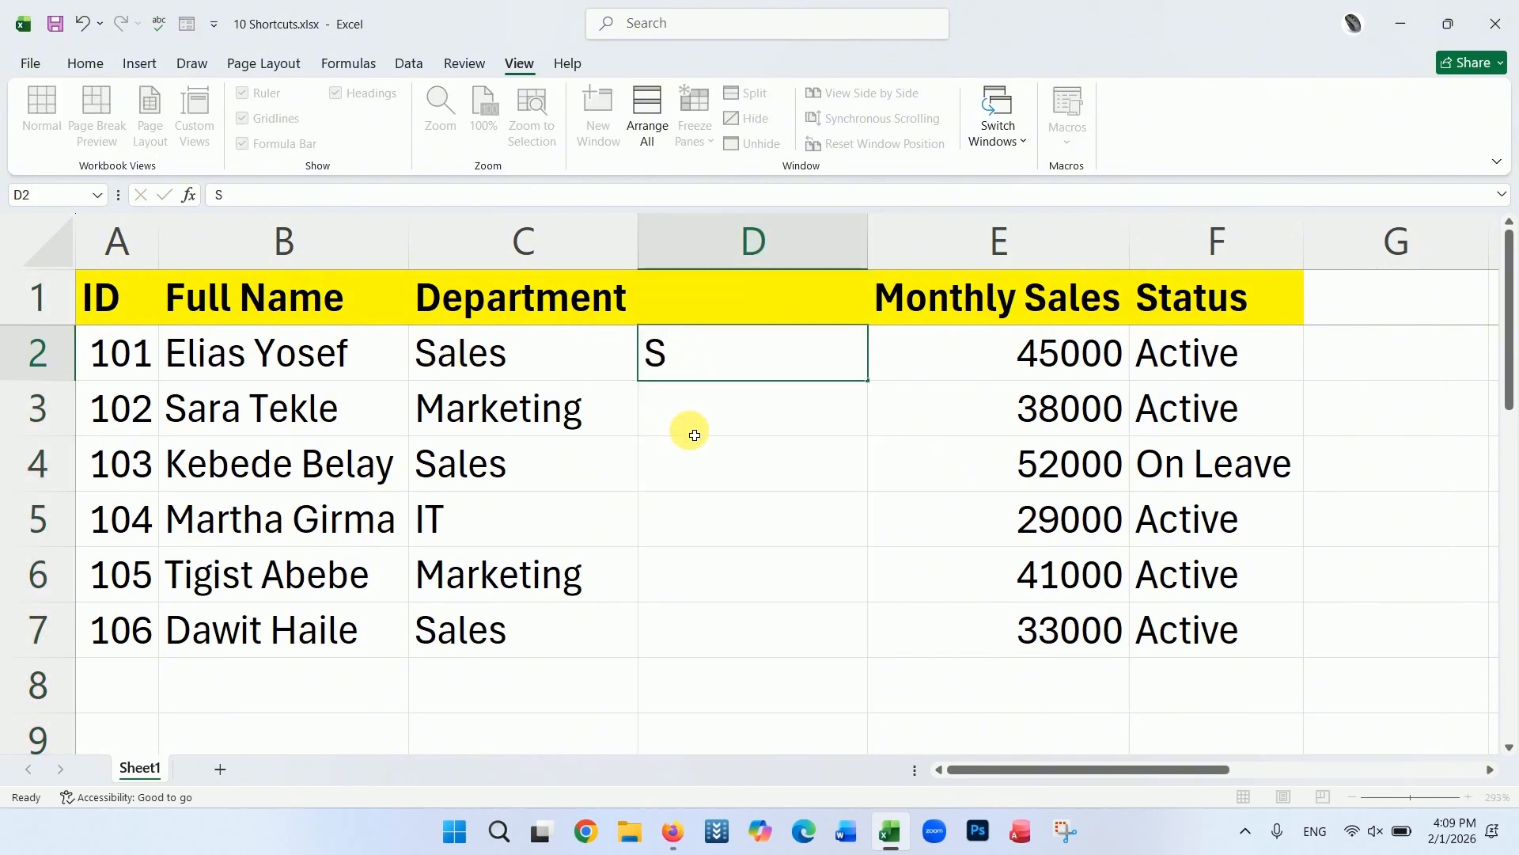
click(695, 436)
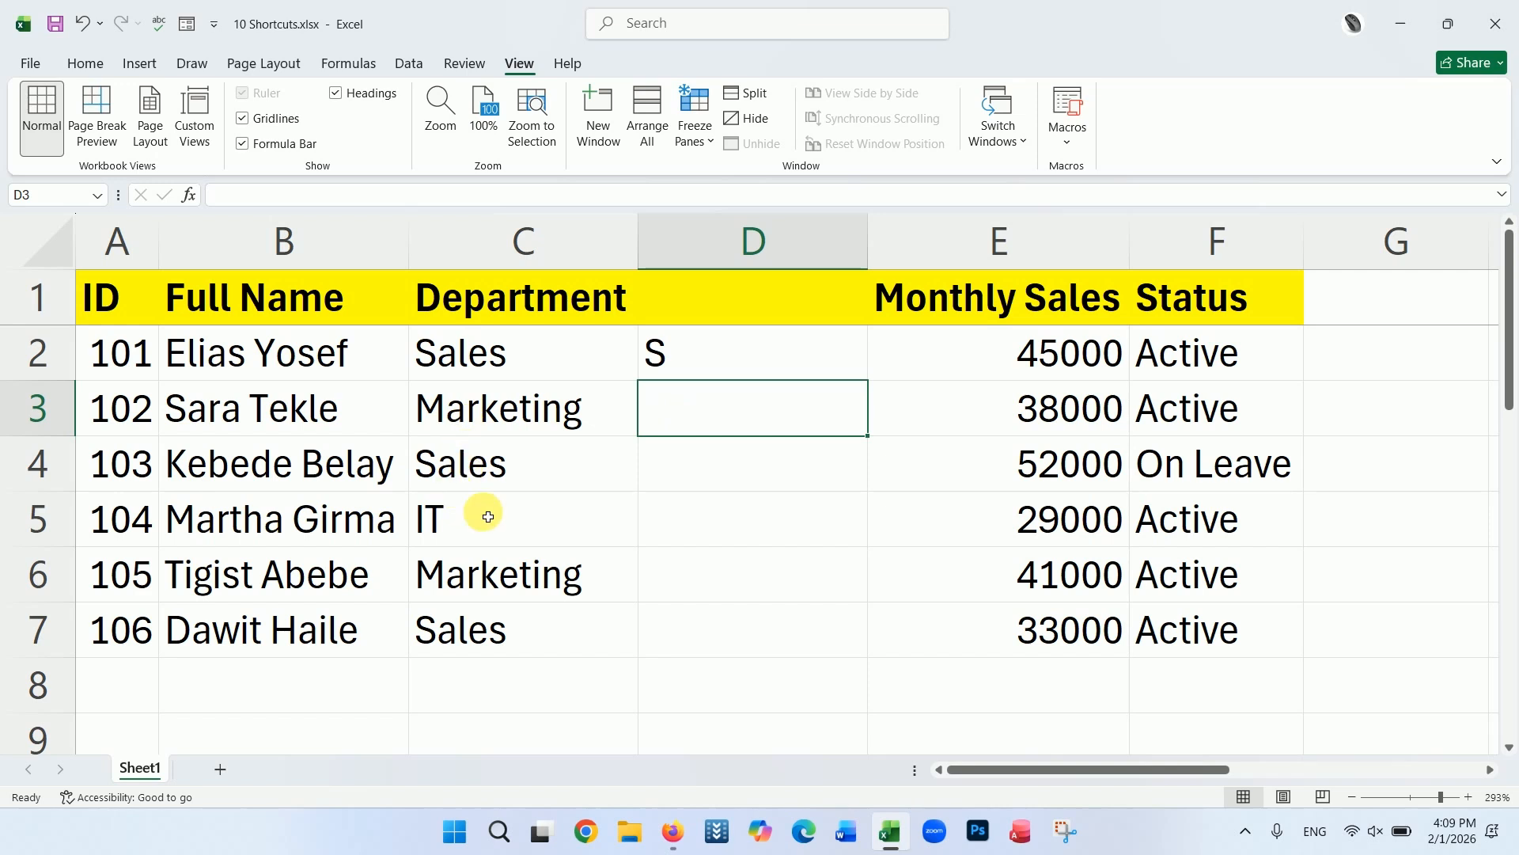
key(ctrl+e)
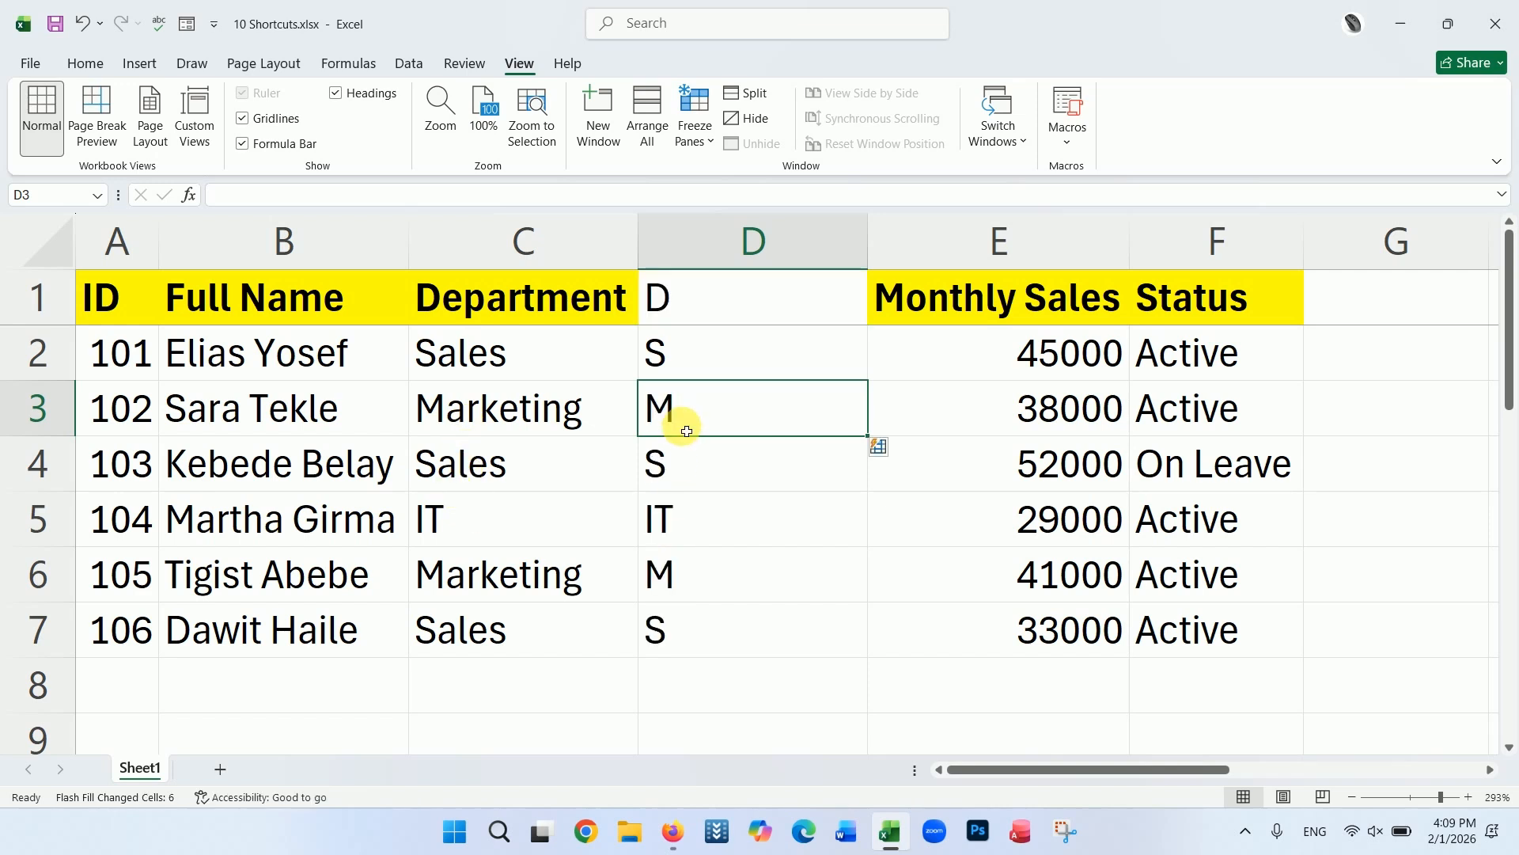
Undo the department abbreviation entries and delete the blank column before Monthly Sales.
key(ctrl+z)
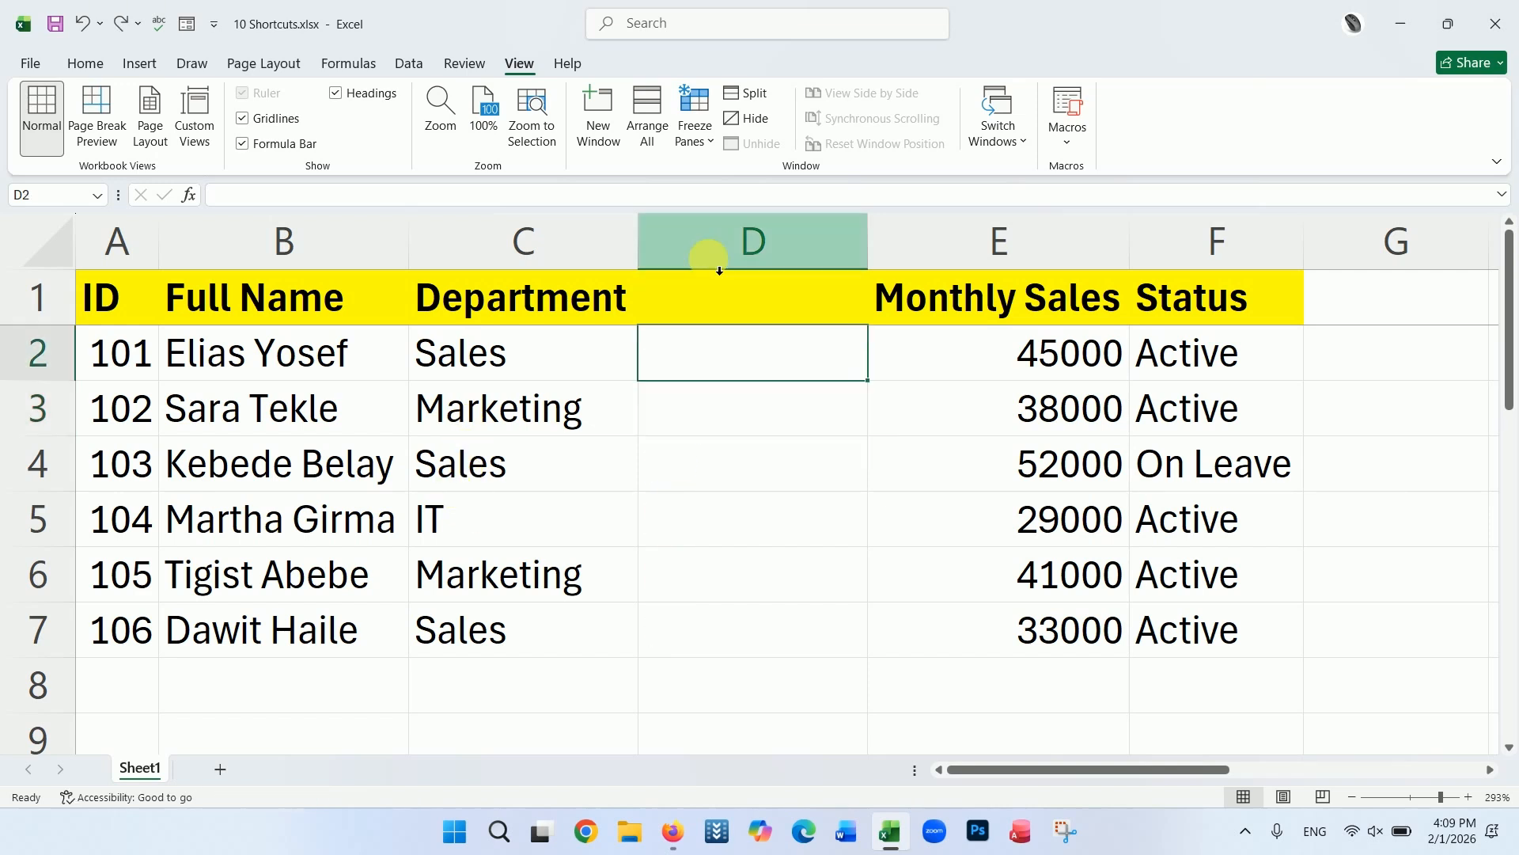
click(707, 245)
right_click(711, 247)
click(762, 485)
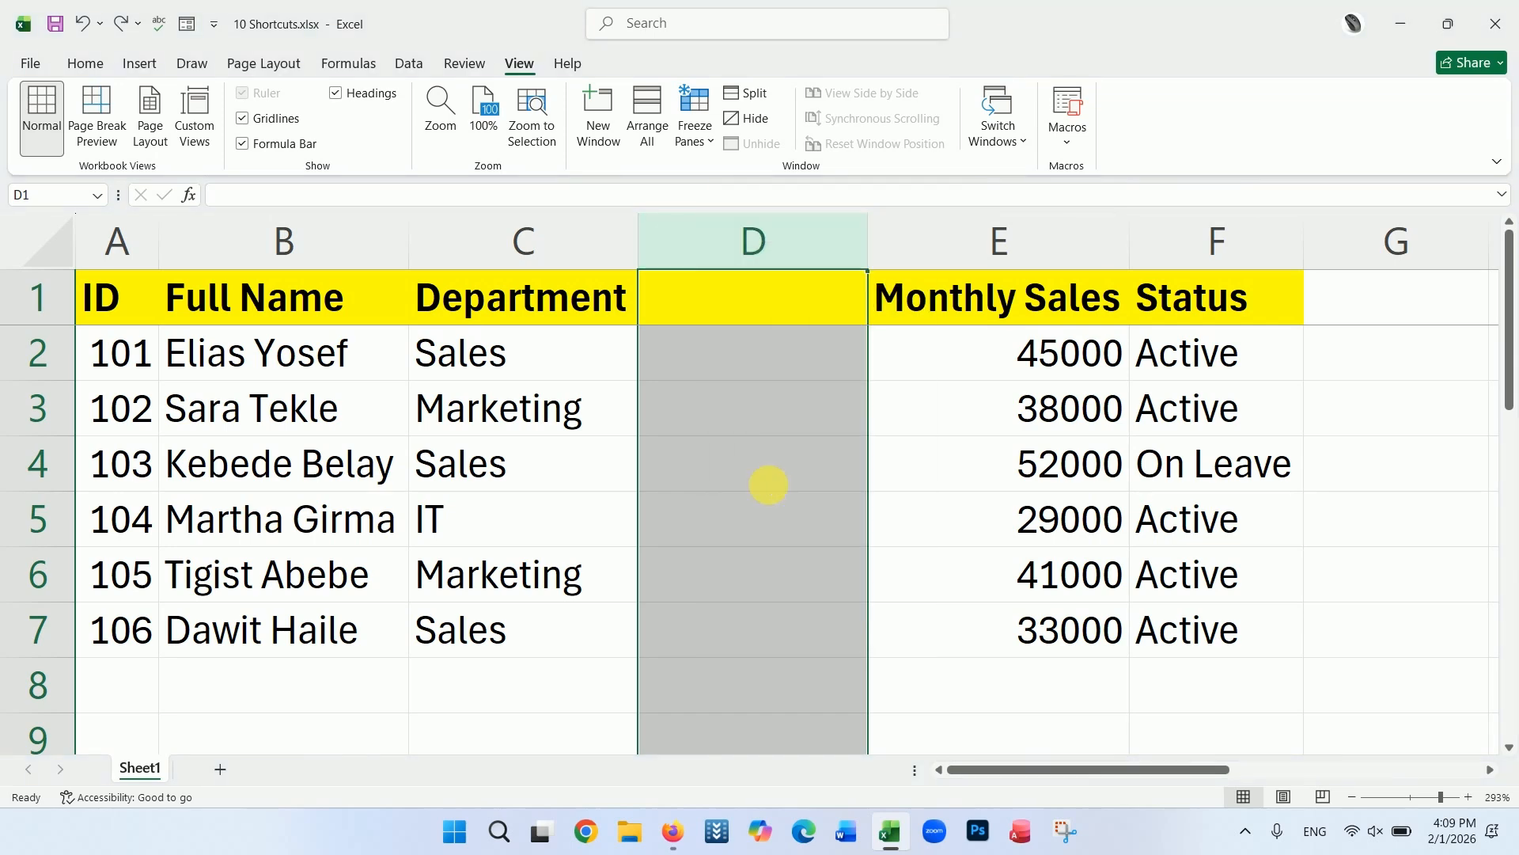
click(775, 490)
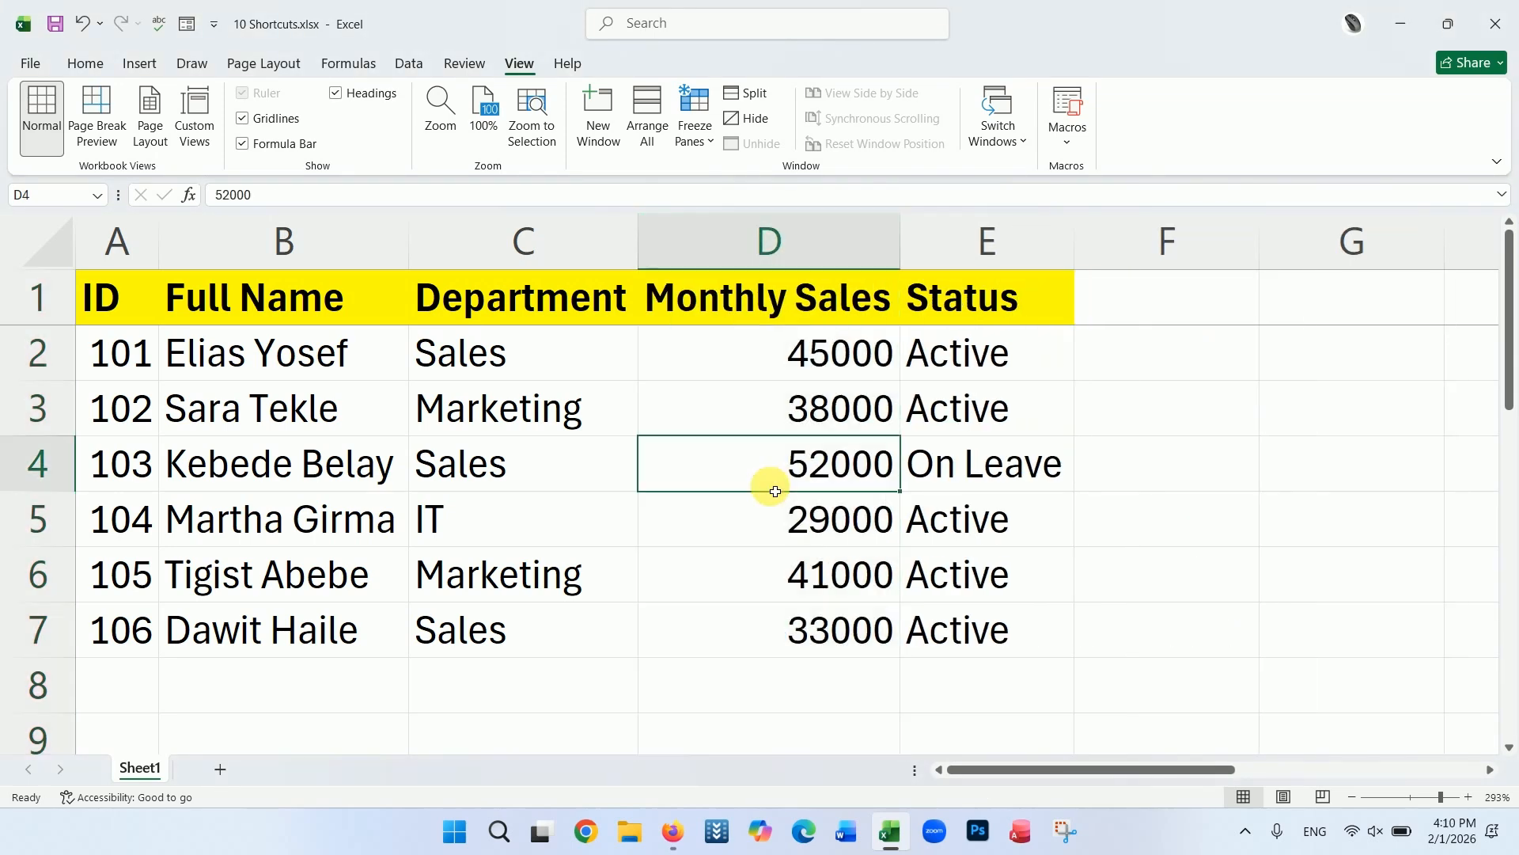
Bring up the On-Screen Keyboard to view the shortcut's keys, and close it again.
key(ctrl+super+o)
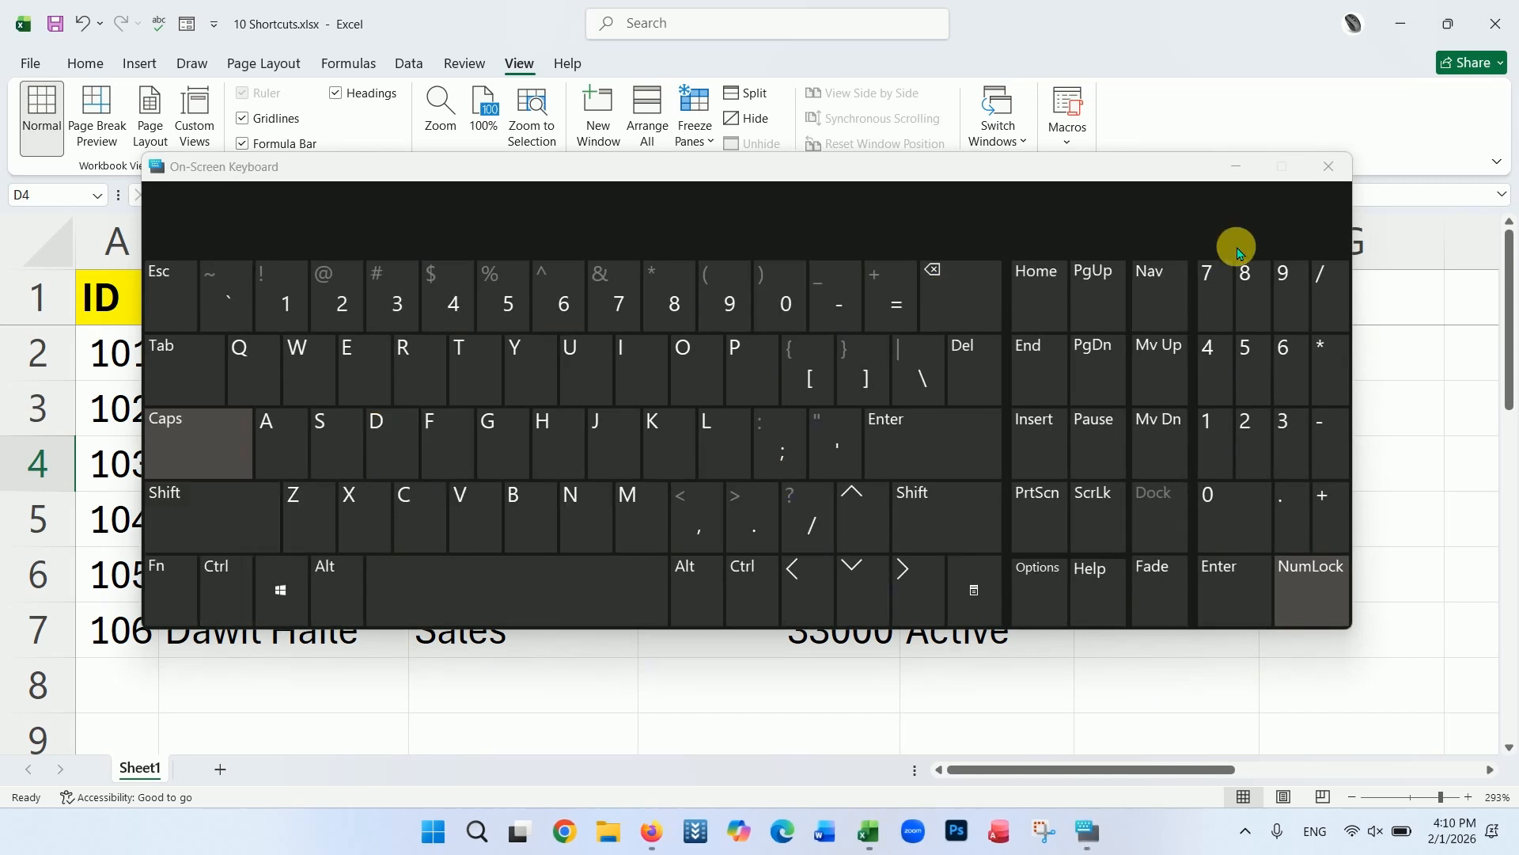
click(1329, 166)
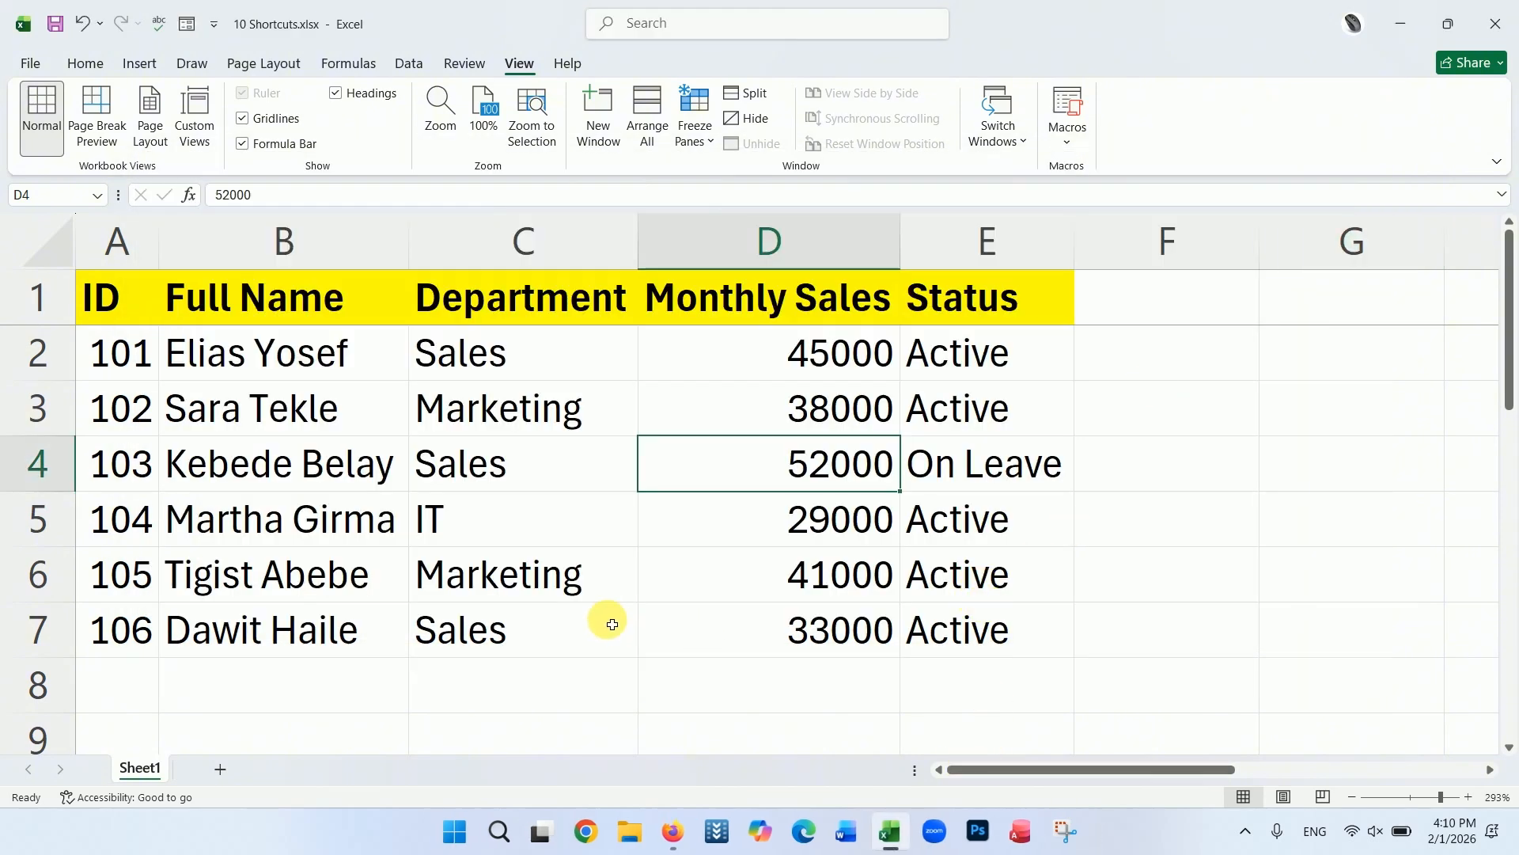
Enter the first employee's full name followed by Sales in F2, and Flash Fill the name-and-department combinations down column F.
click(234, 370)
click(432, 350)
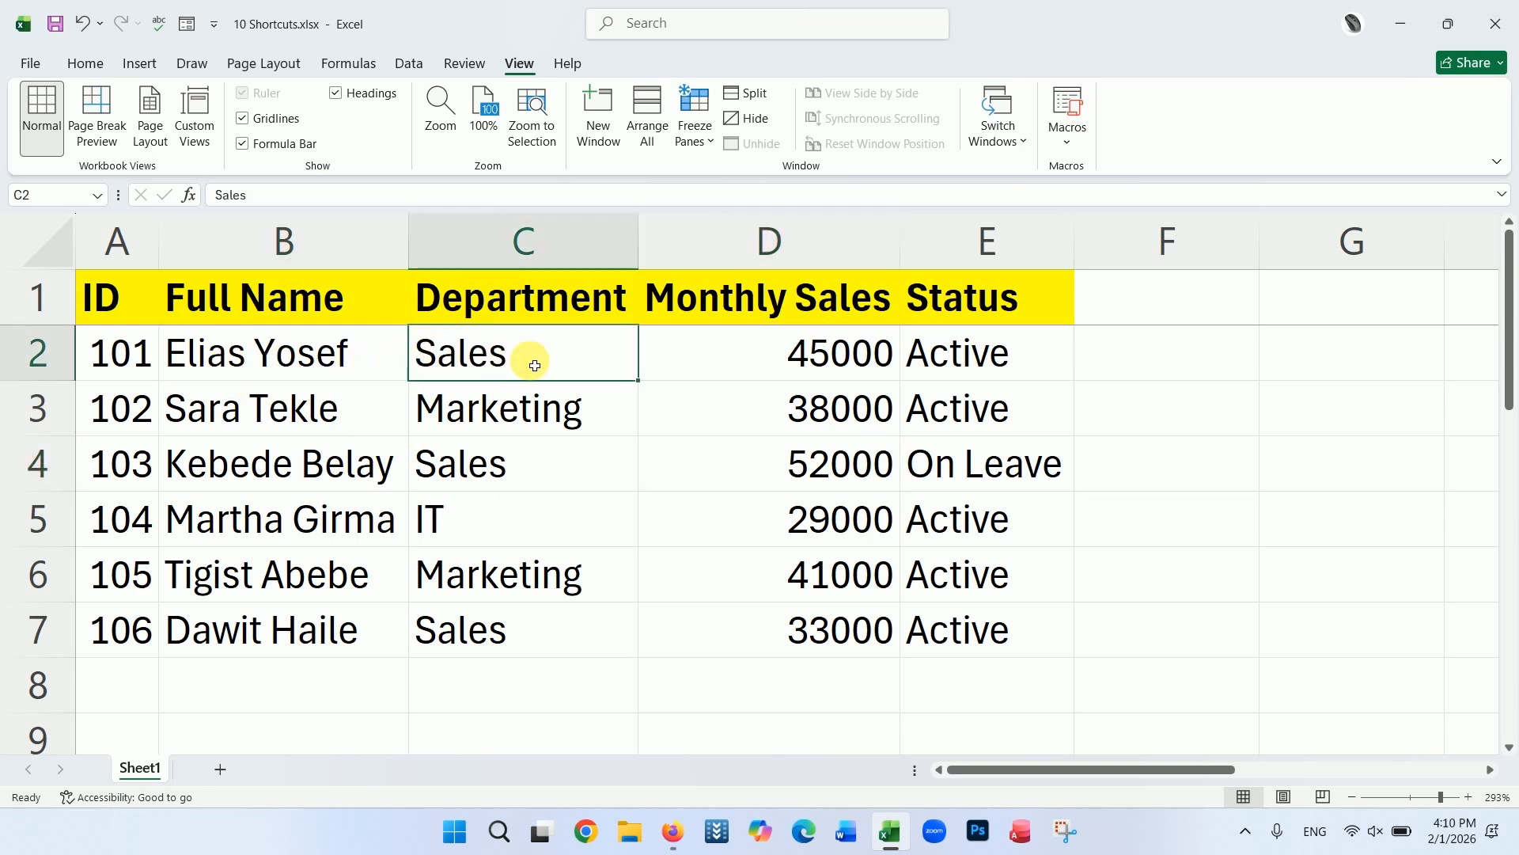
click(1091, 360)
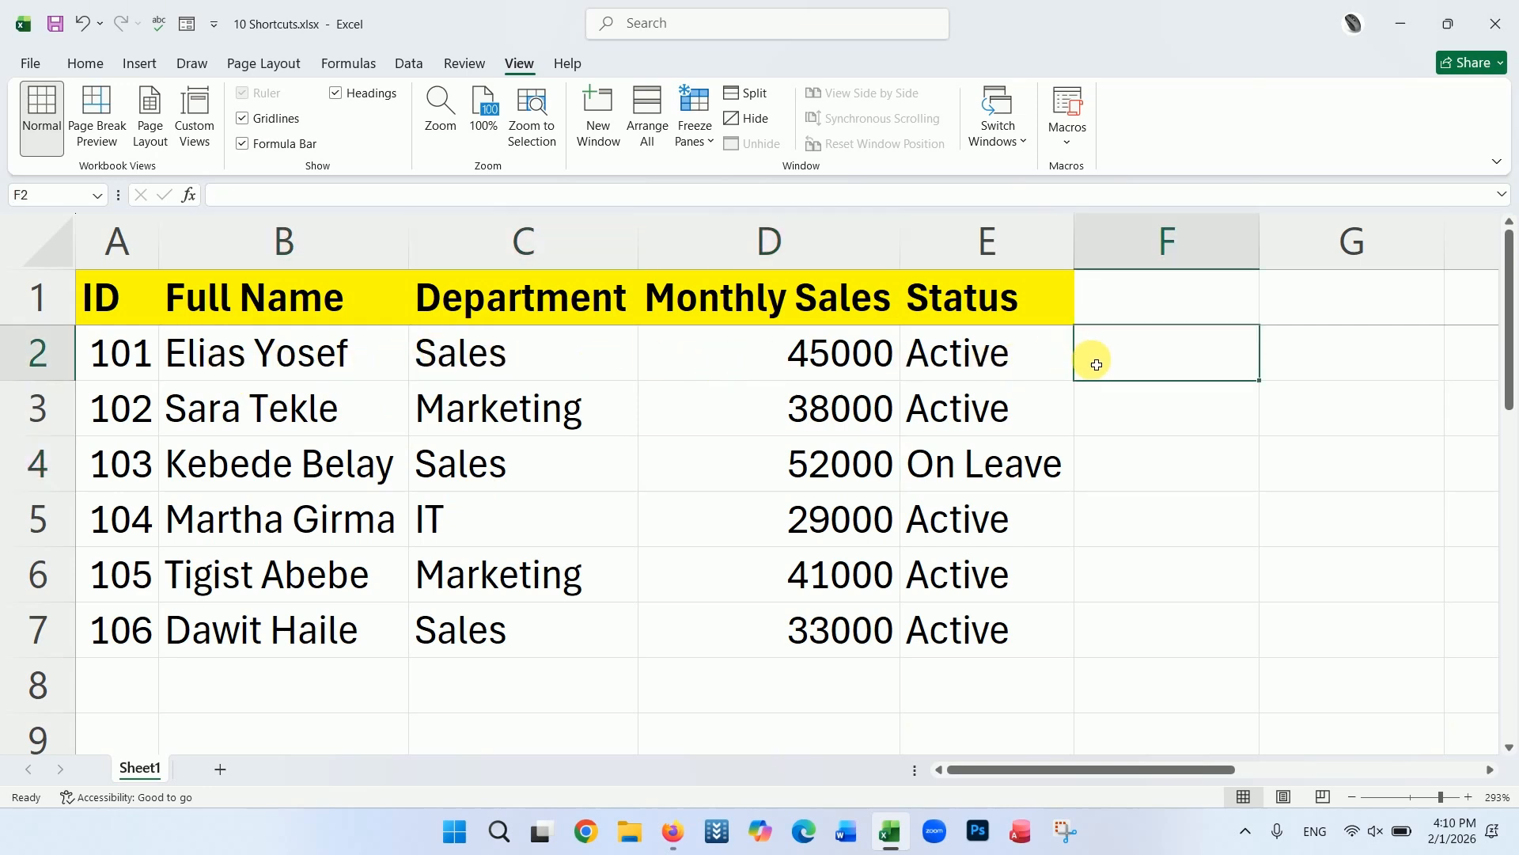
text(Elias Yo)
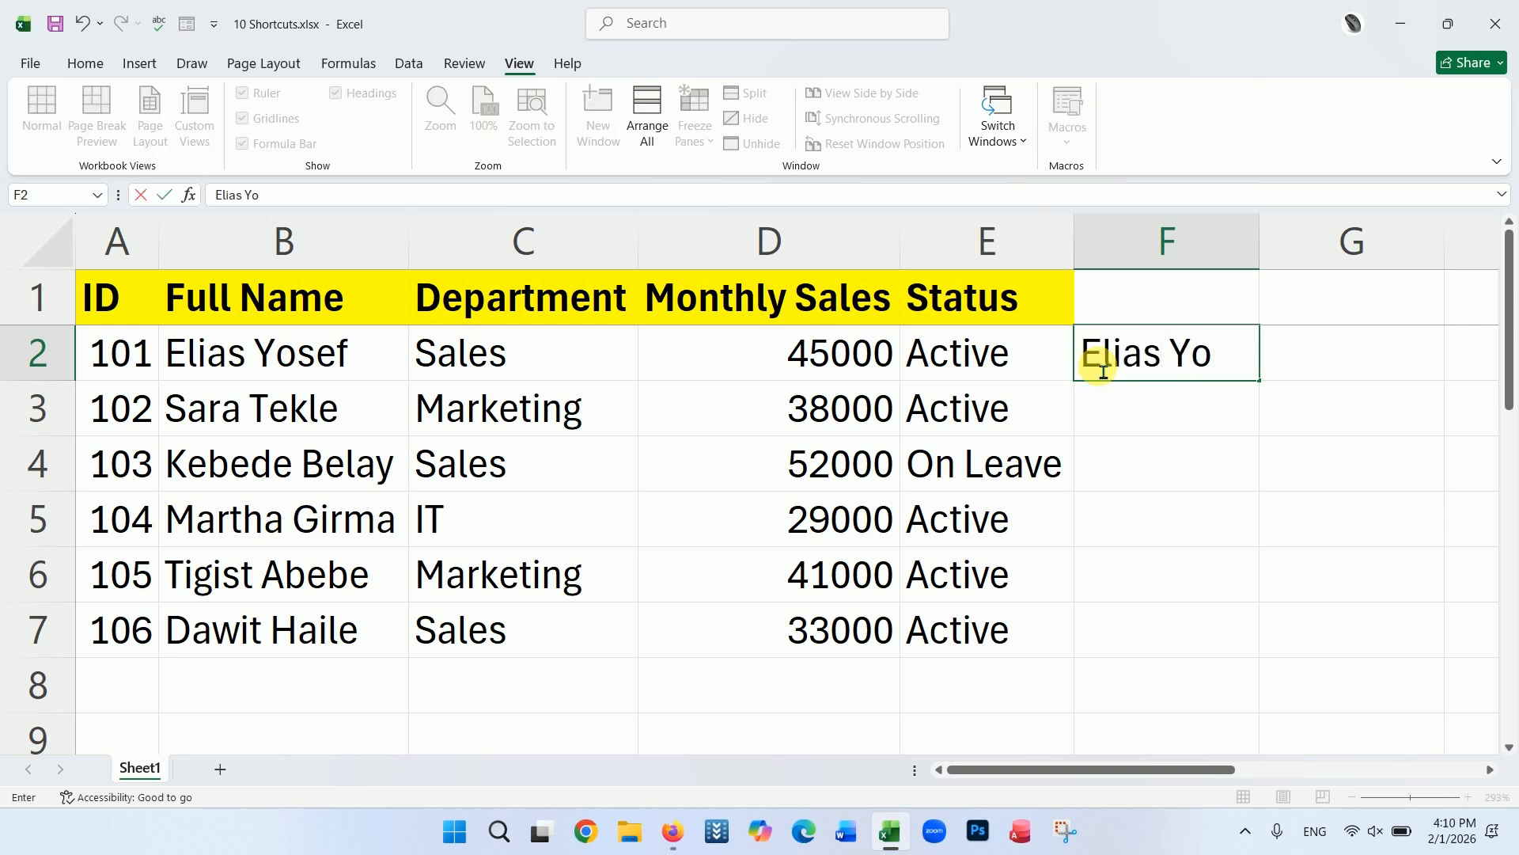
text(sef Sales)
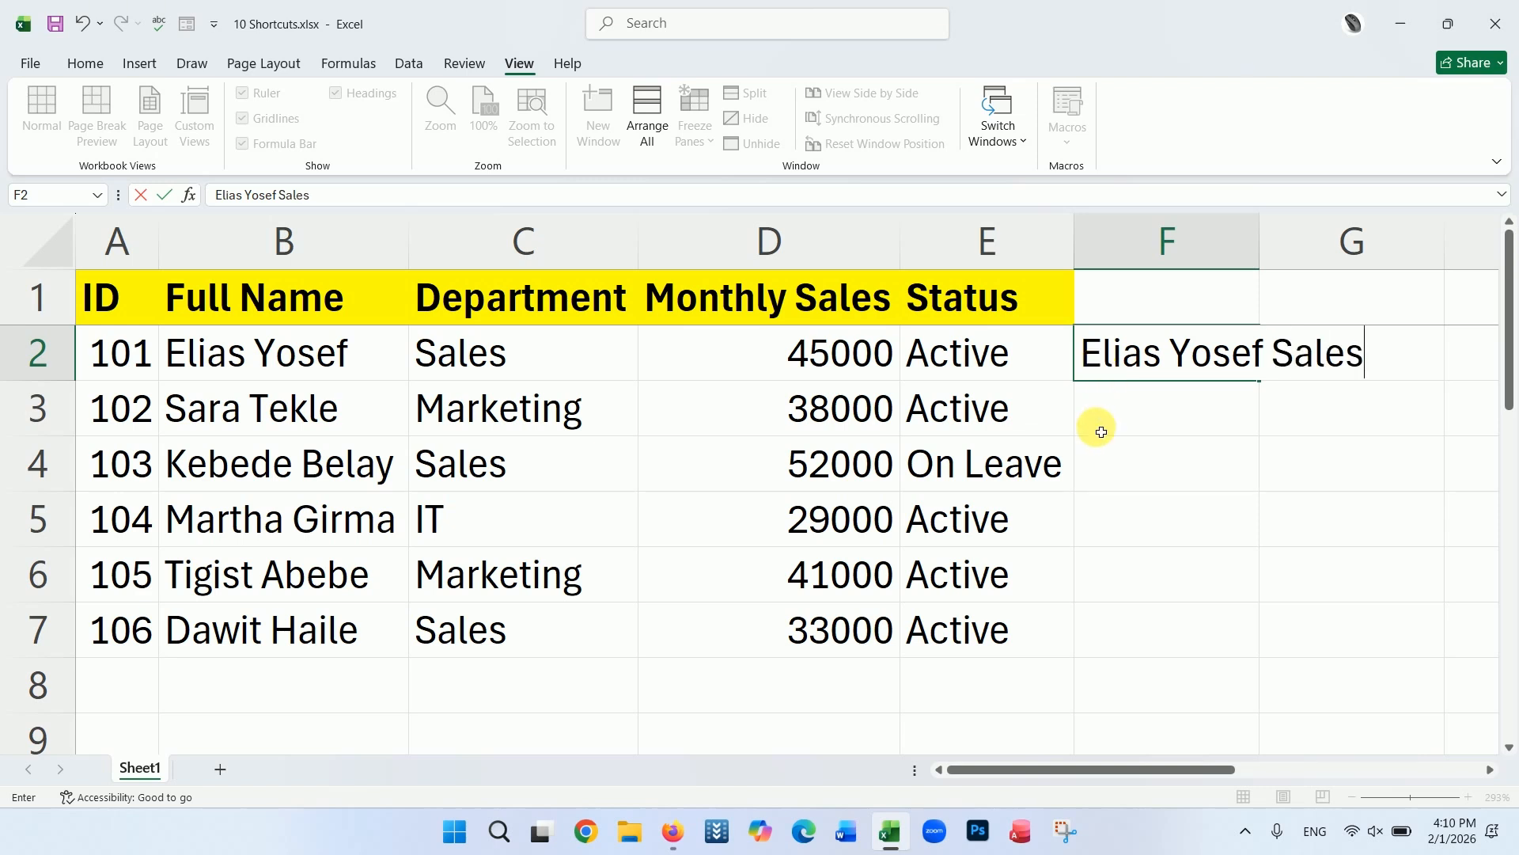
key(Return)
key(ctrl+e)
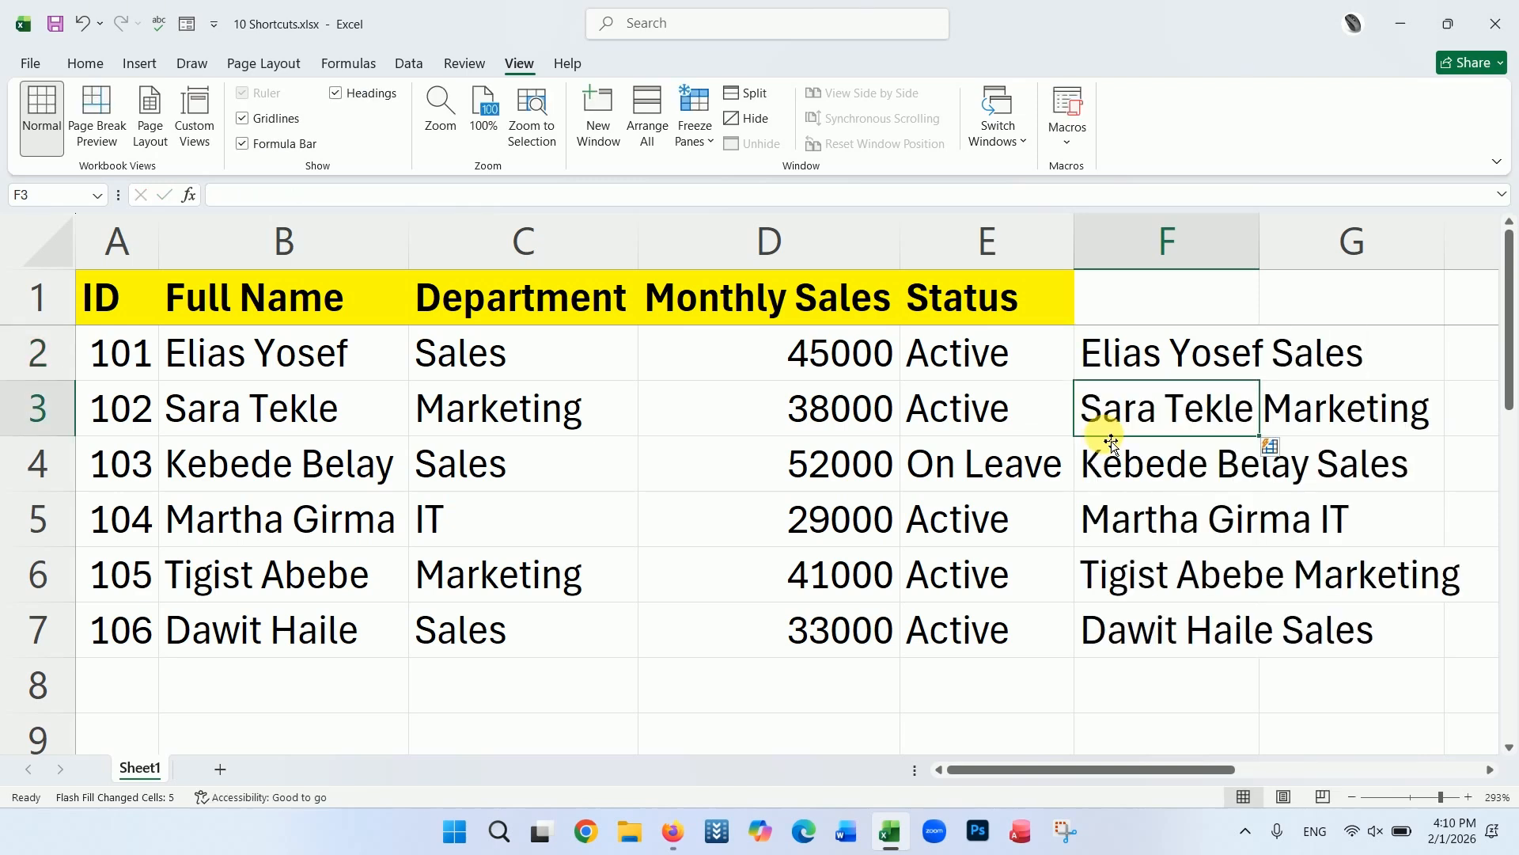
Fit column F's width to its contents, and undo the resizing together with the combined name-and-department entries.
double_click(1260, 264)
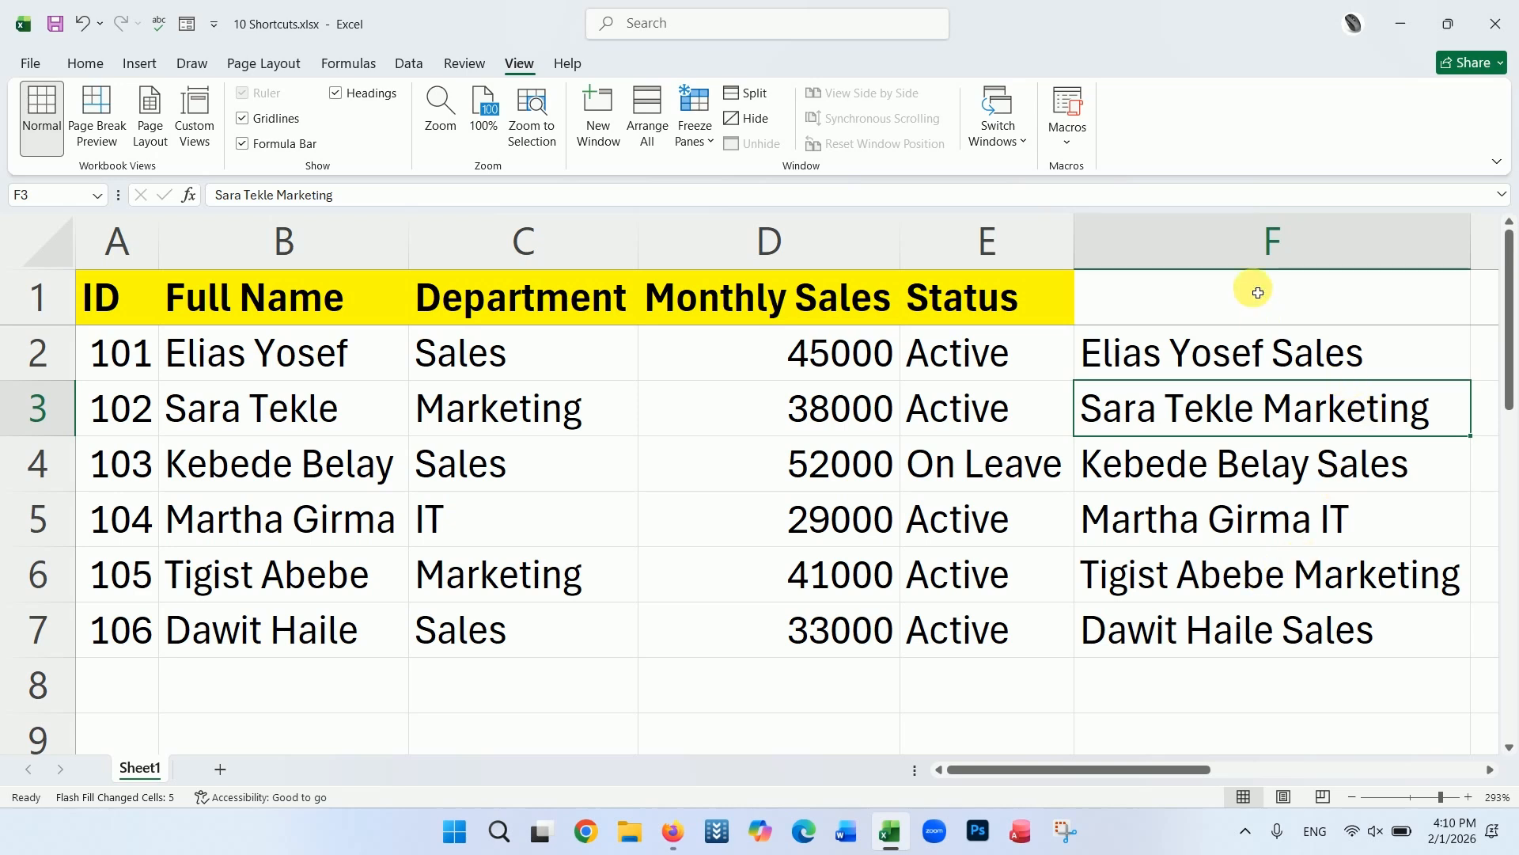
click(1242, 266)
key(ctrl+z)
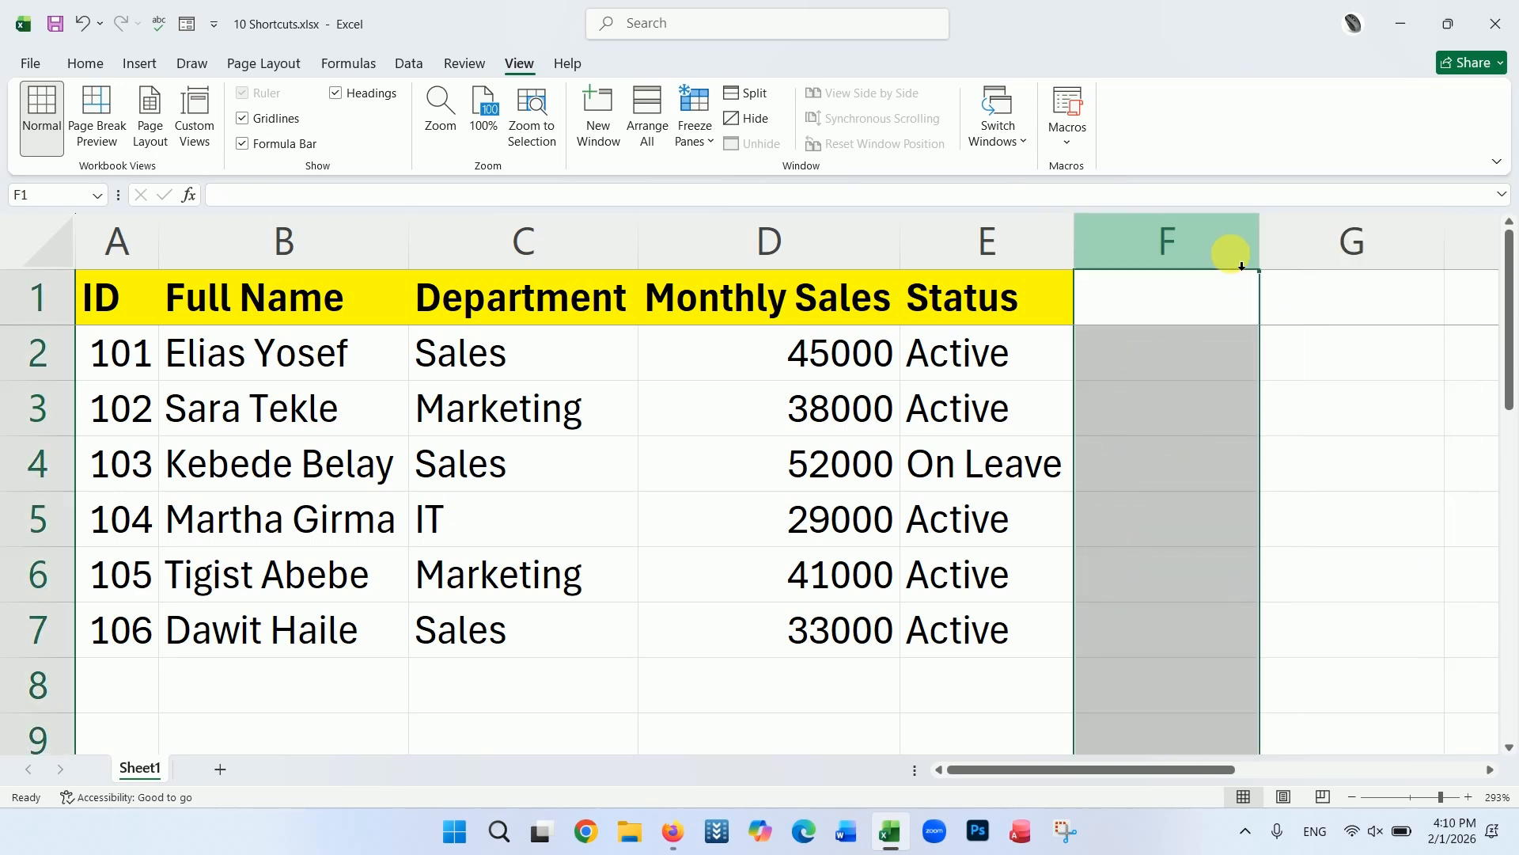
click(1054, 588)
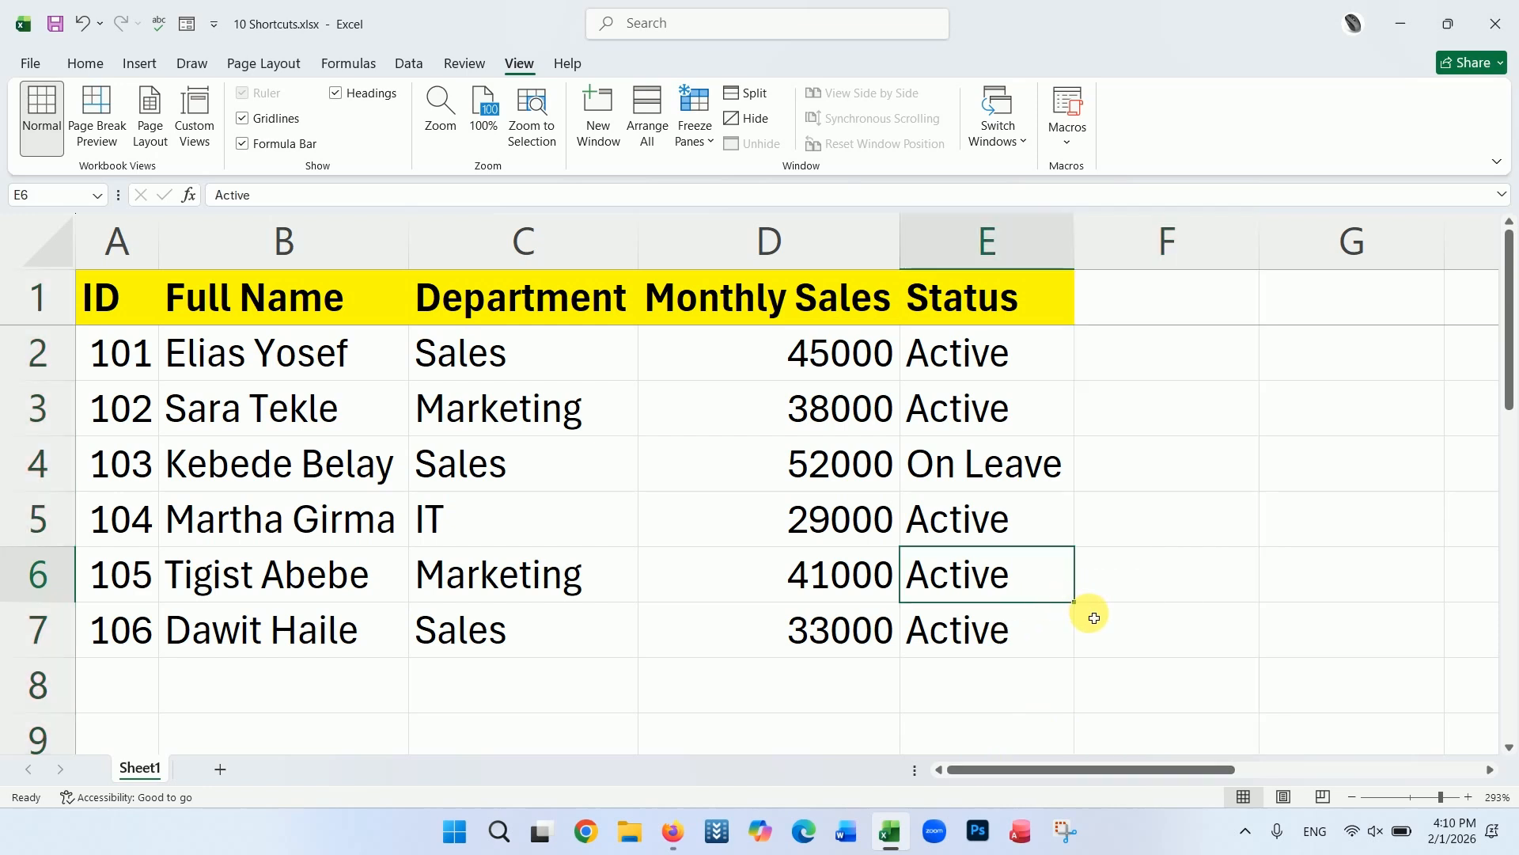
Total the Monthly Sales values in cell D8 with AutoSum, using =SUM(D2:D7).
drag(786, 353, 790, 614)
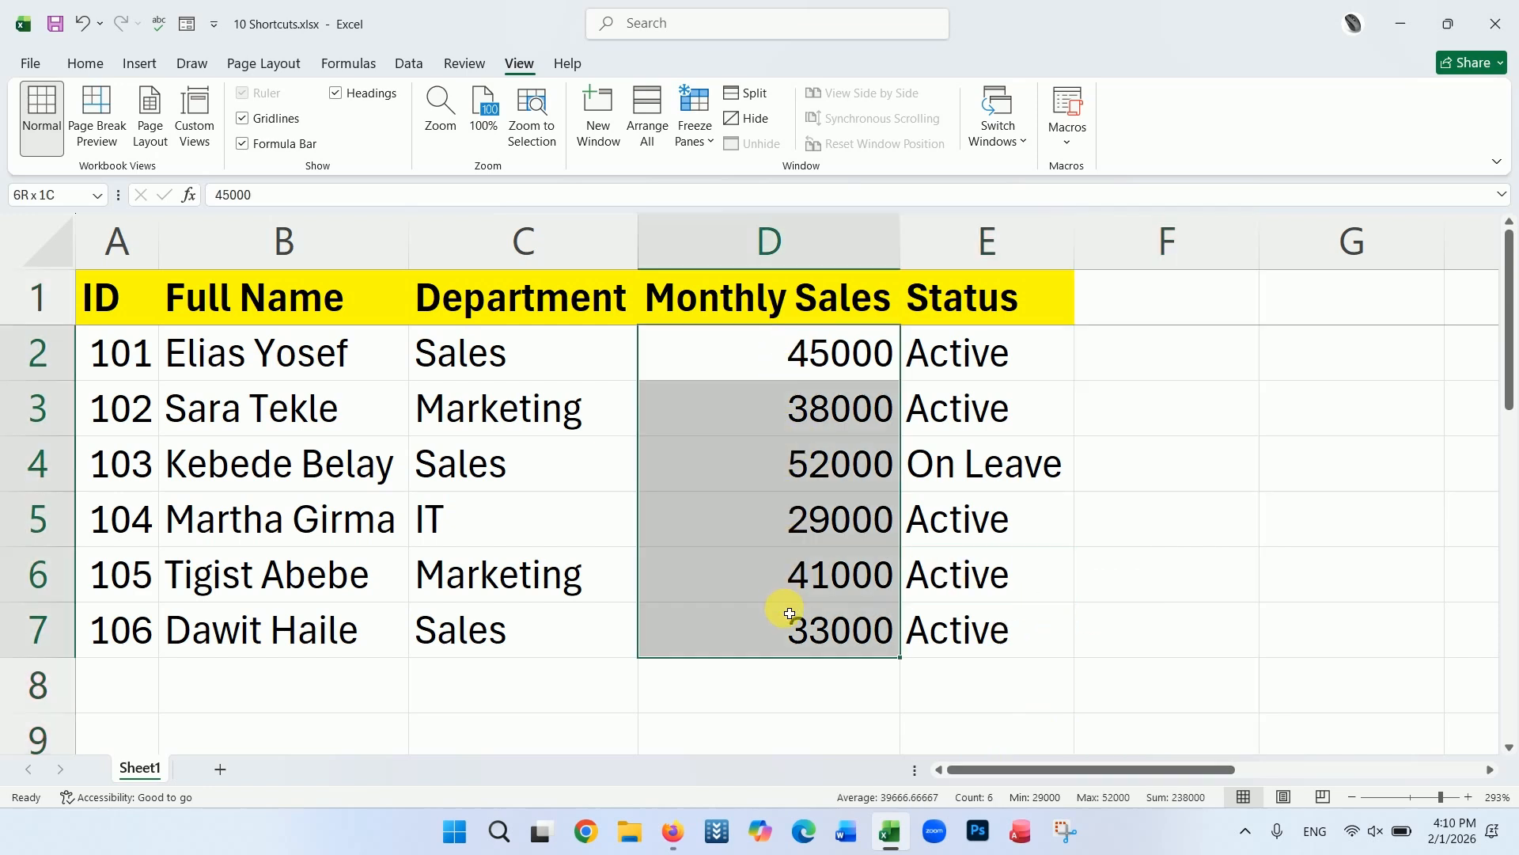
click(827, 704)
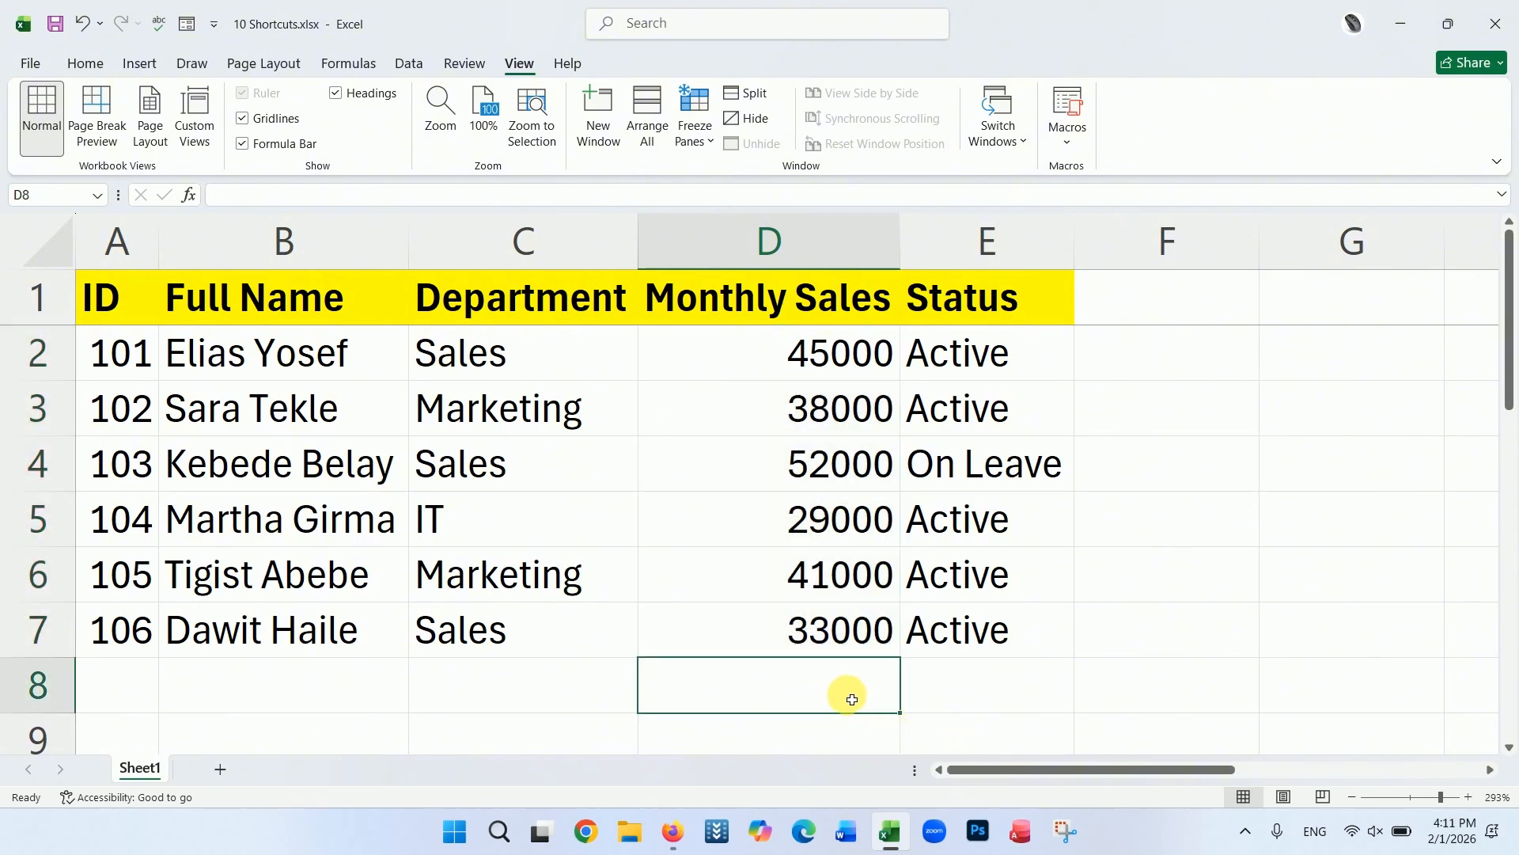
key(alt+equal)
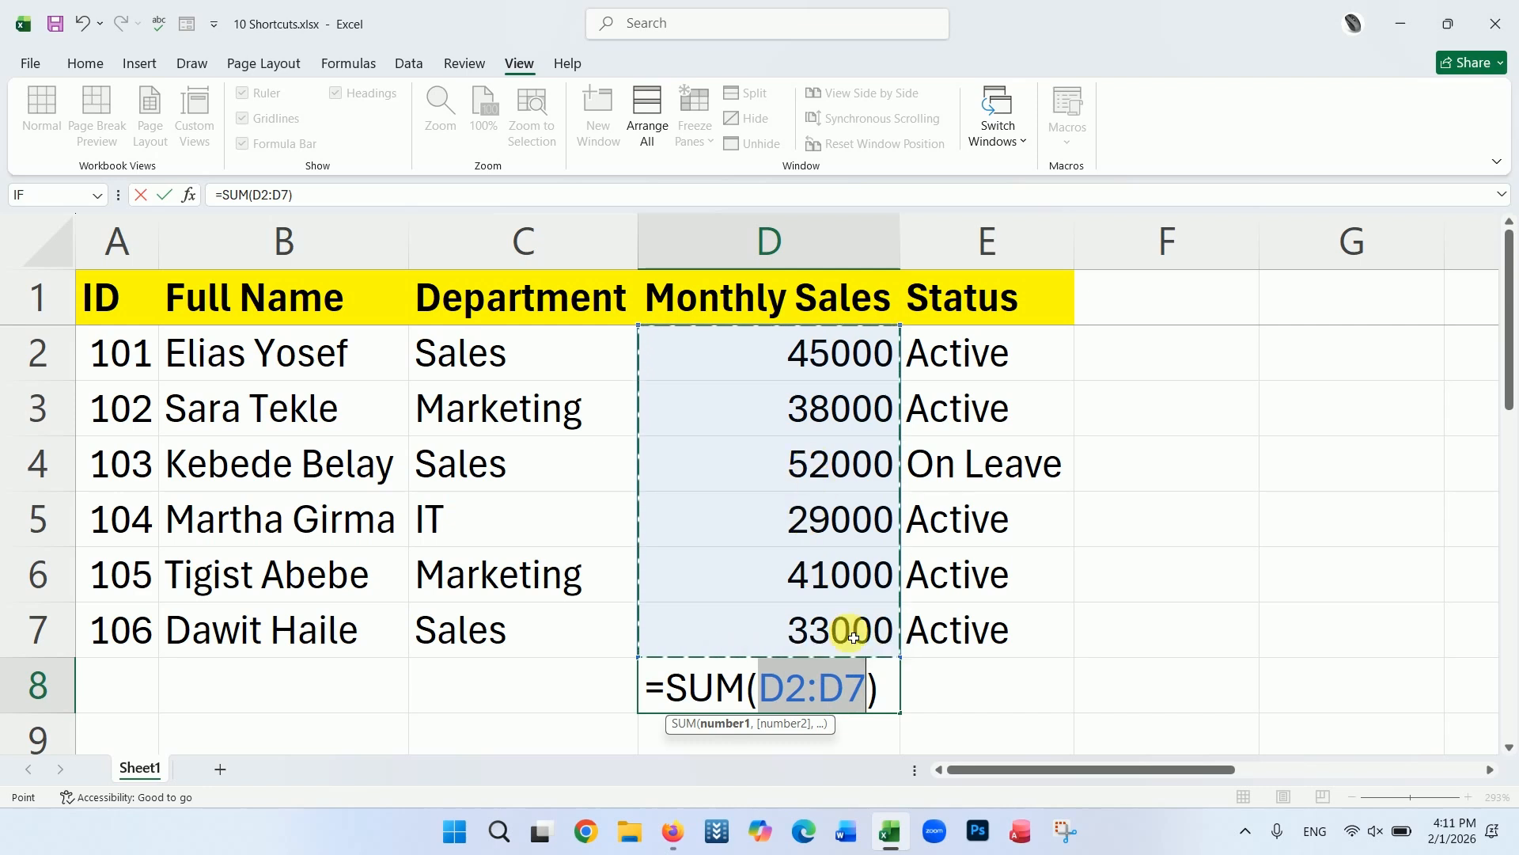
key(Return)
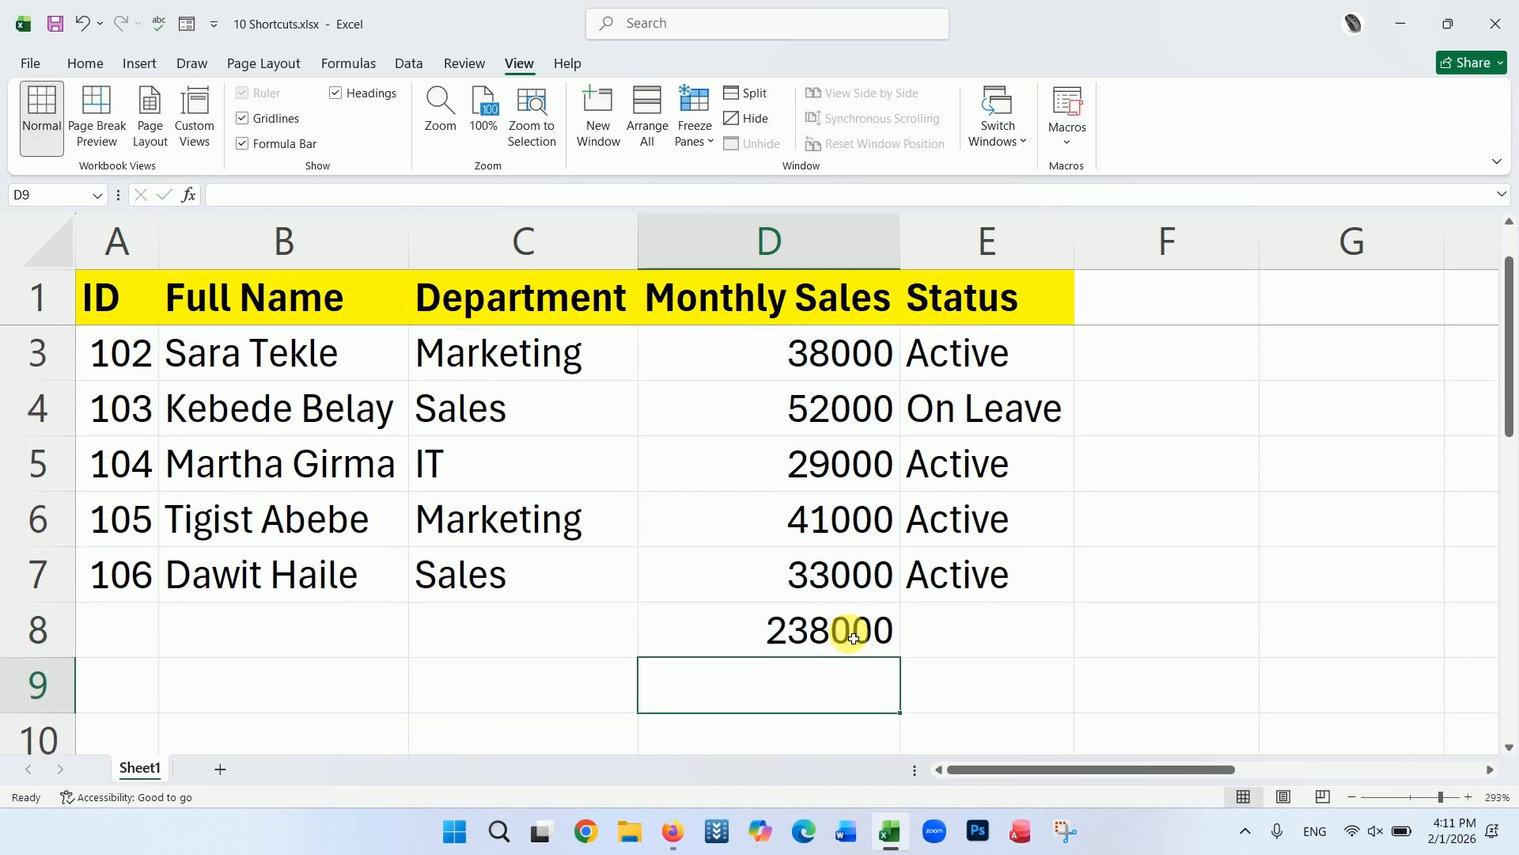
click(813, 650)
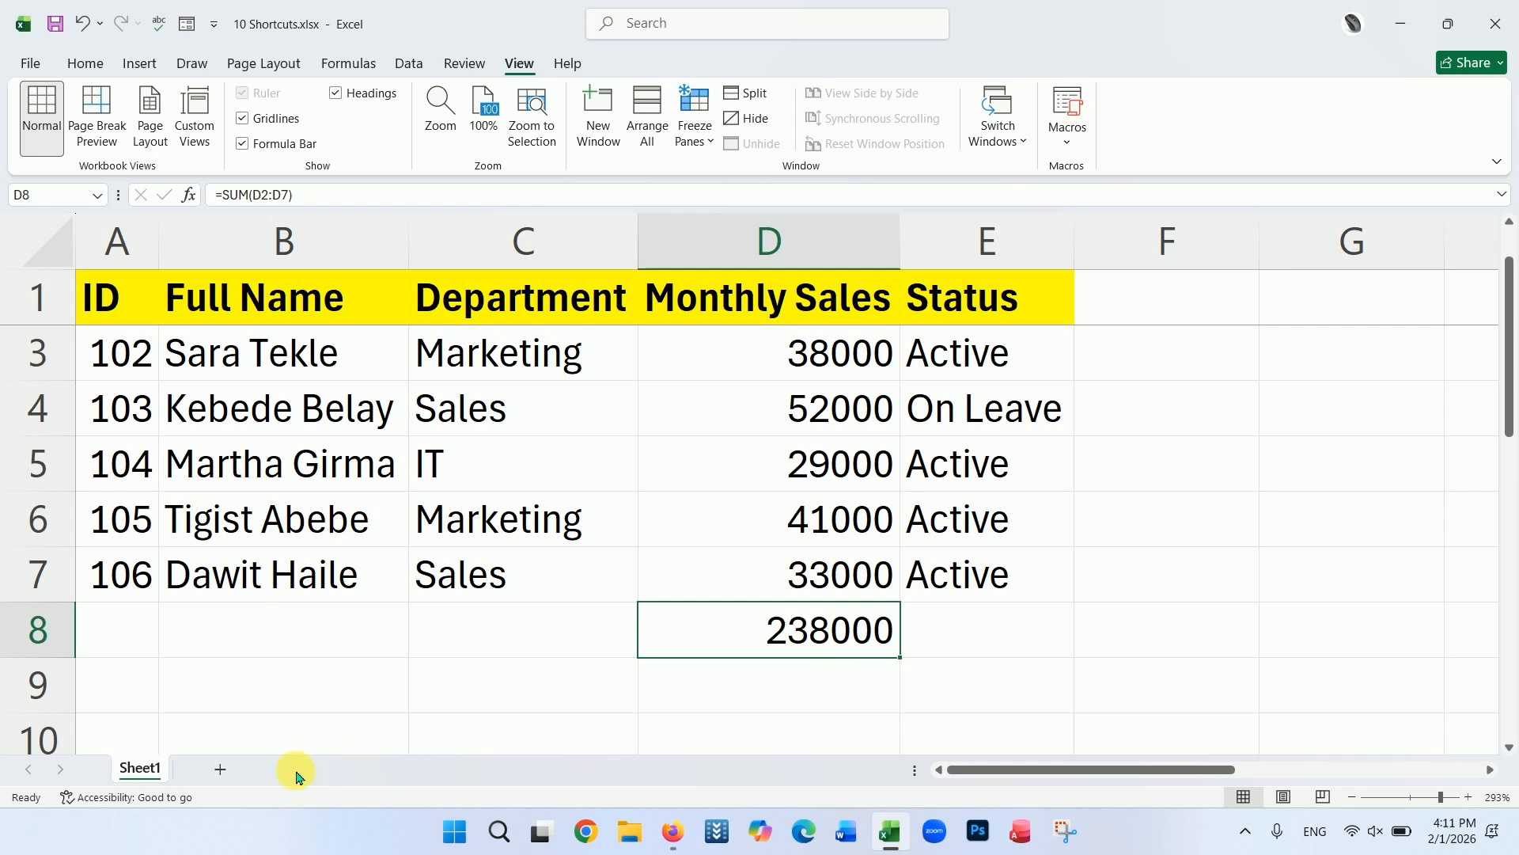
Add a new sheet and enter 34, 34, 67 in D1:D3 and 76, 64, 32 in E1:E3.
click(217, 769)
click(1420, 796)
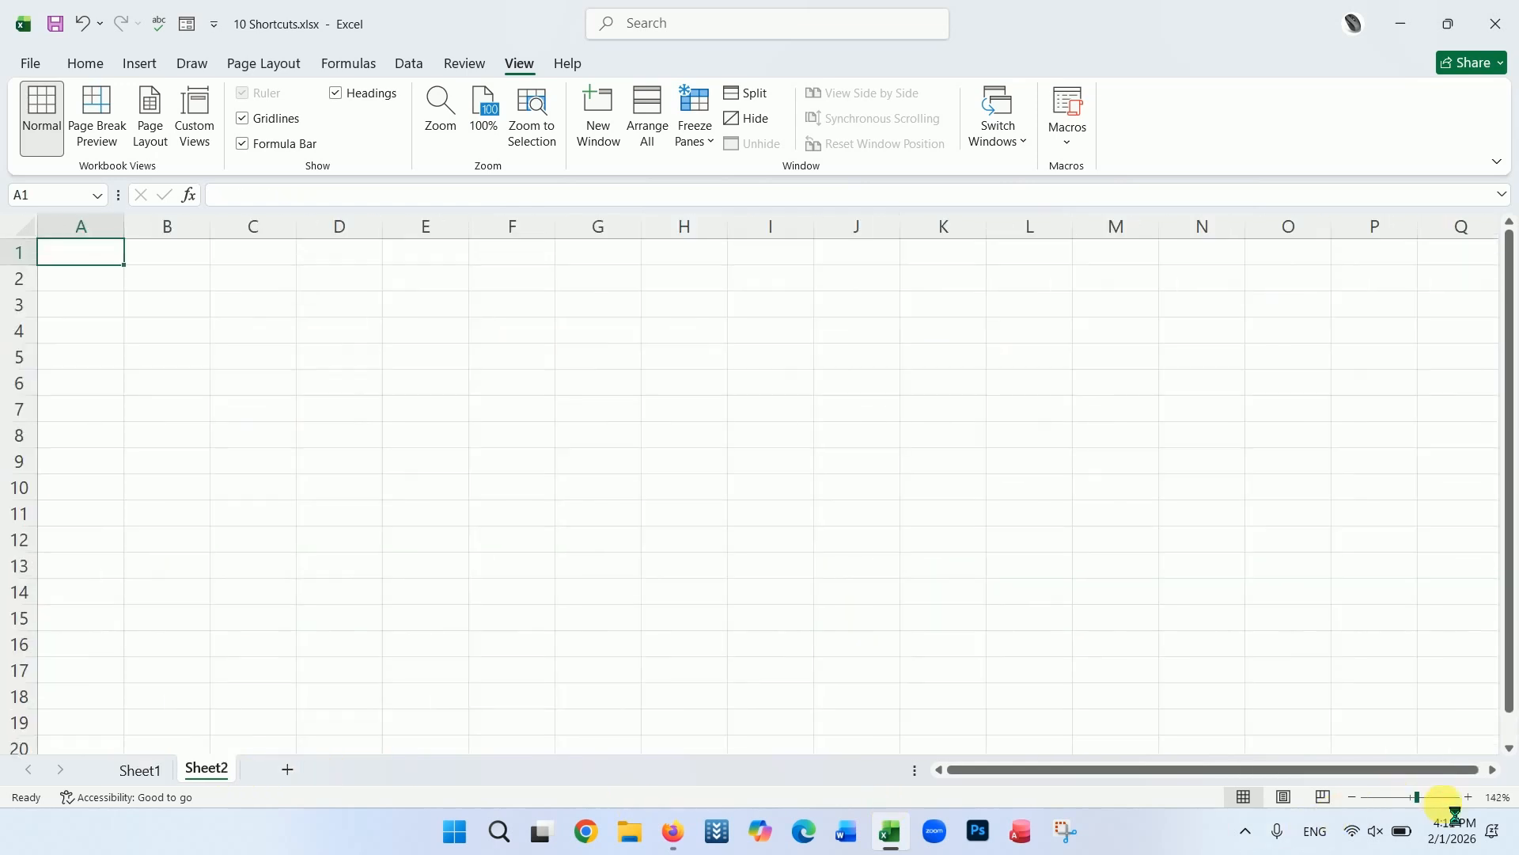
click(399, 265)
text(34)
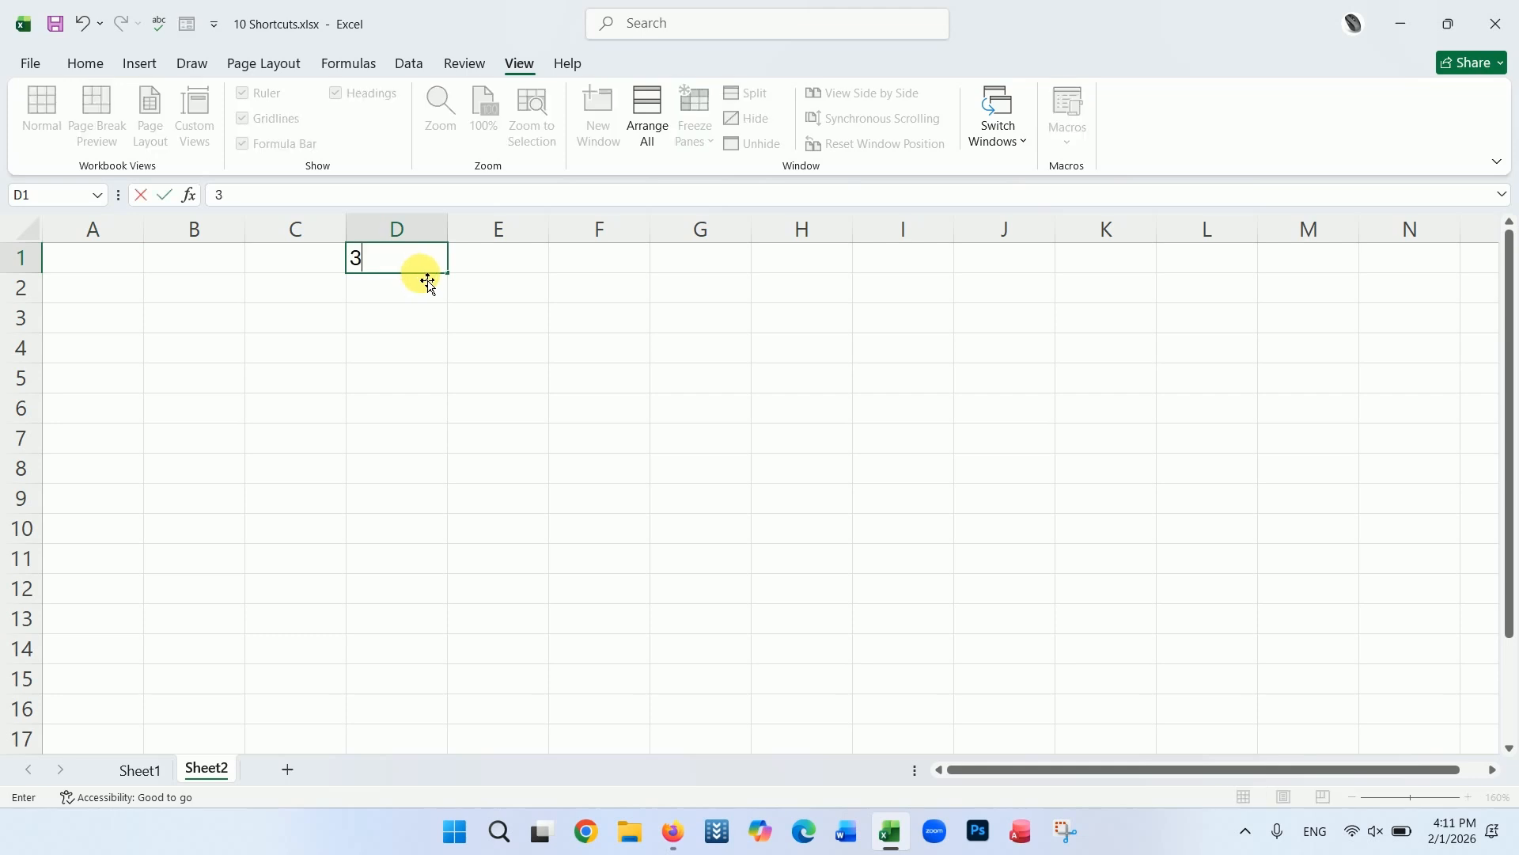
key(Return)
text(34)
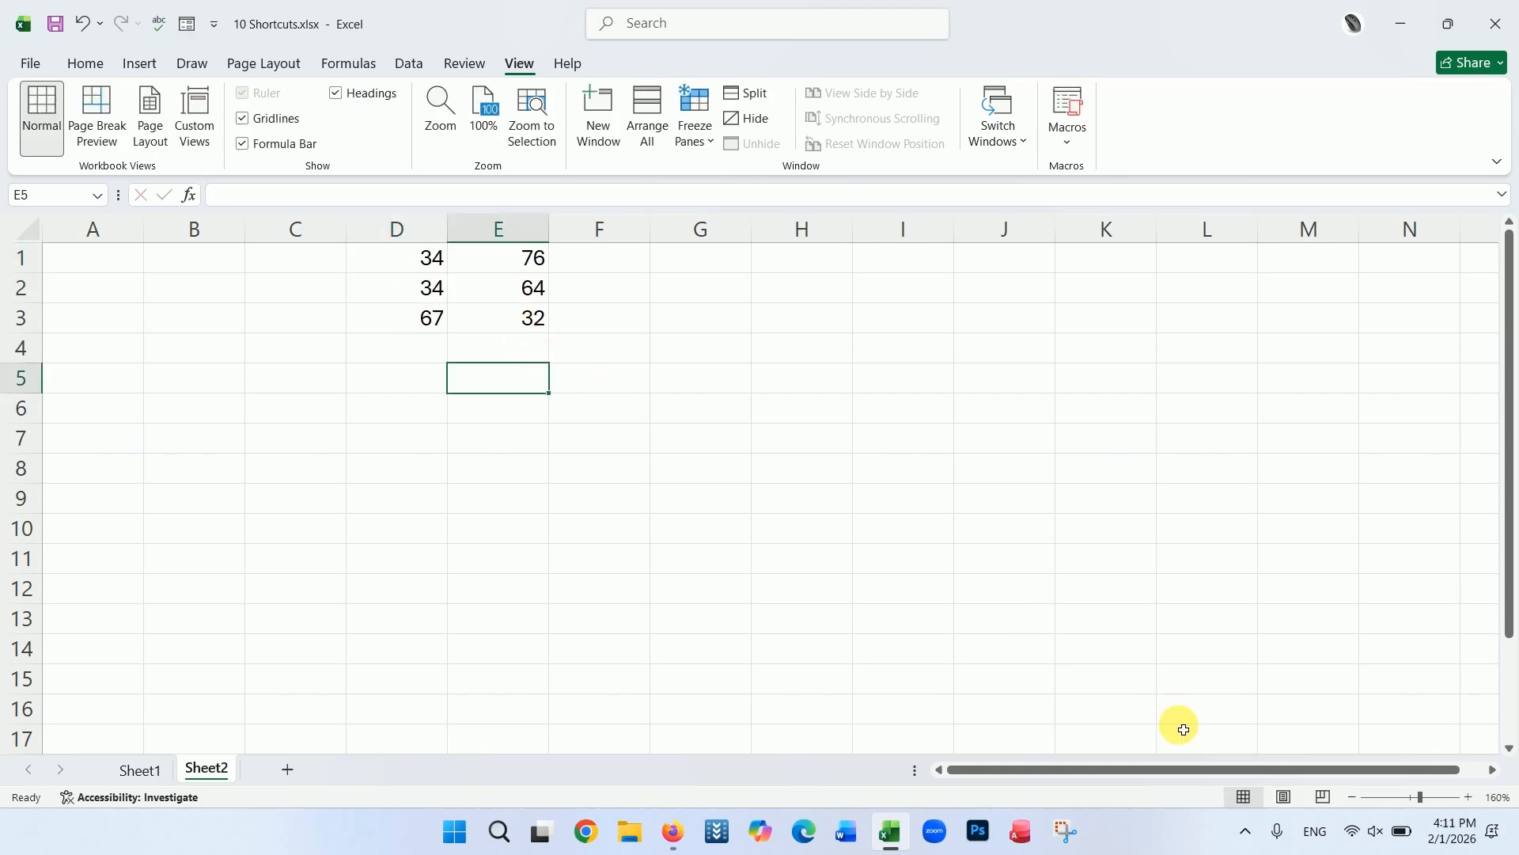
drag(1421, 797, 1429, 796)
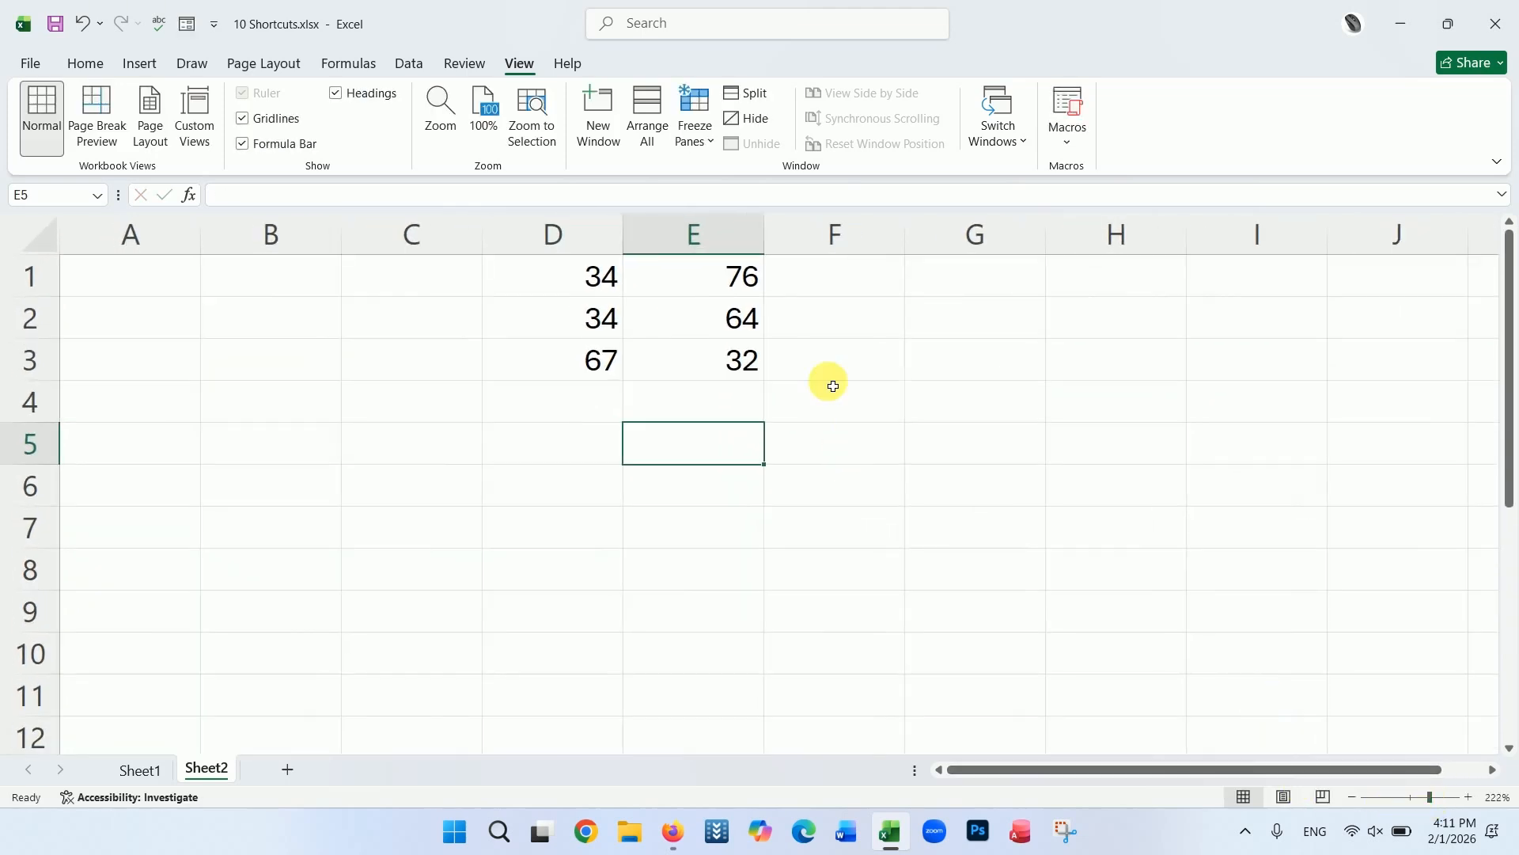
AutoSum the range D1:F4 to fill row totals in column F and column totals in row 4.
click(839, 294)
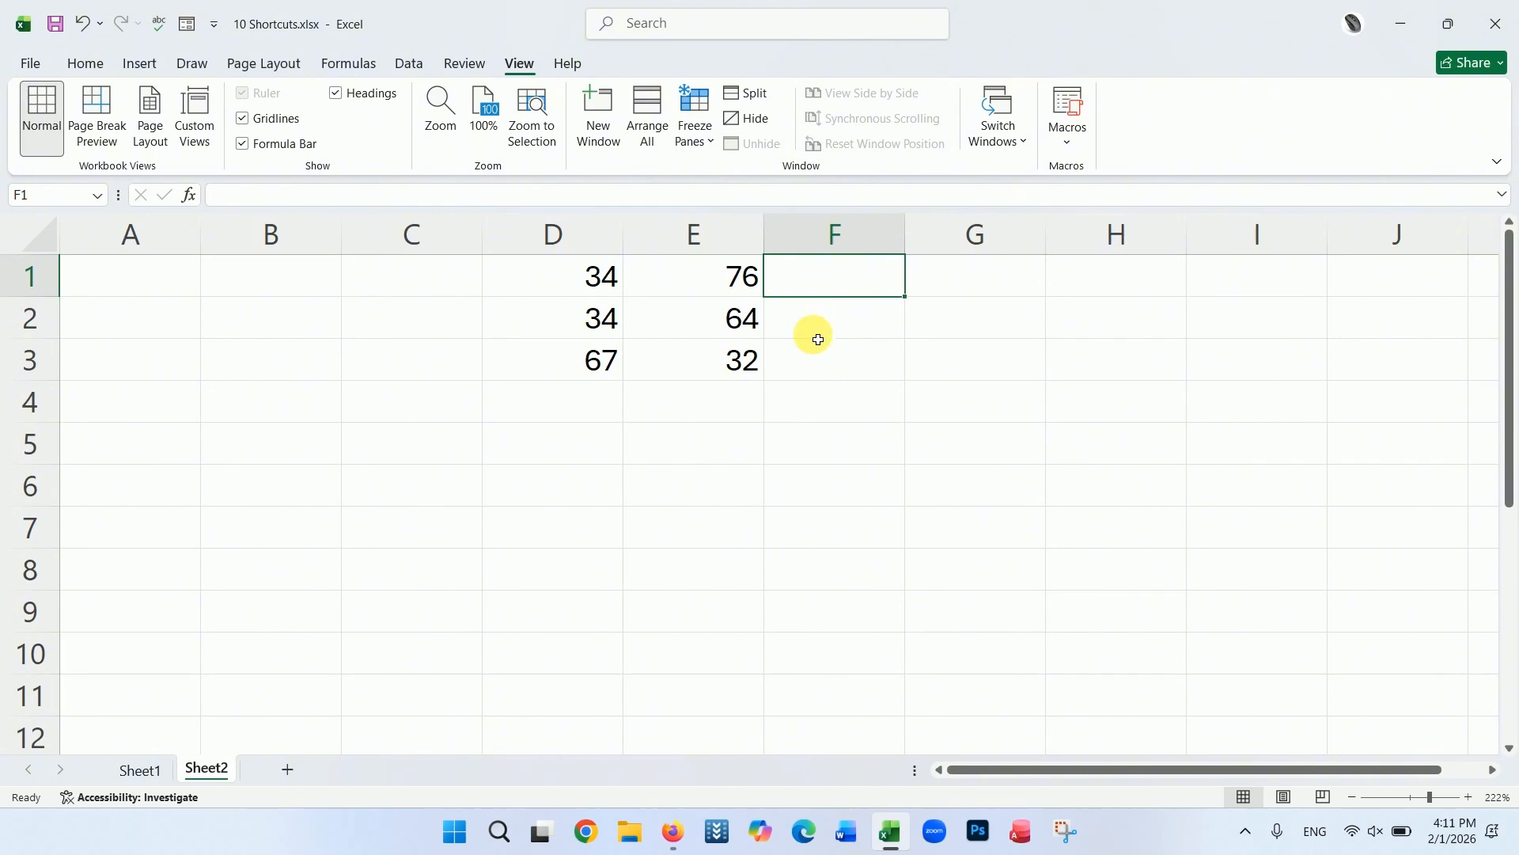
click(594, 414)
click(716, 413)
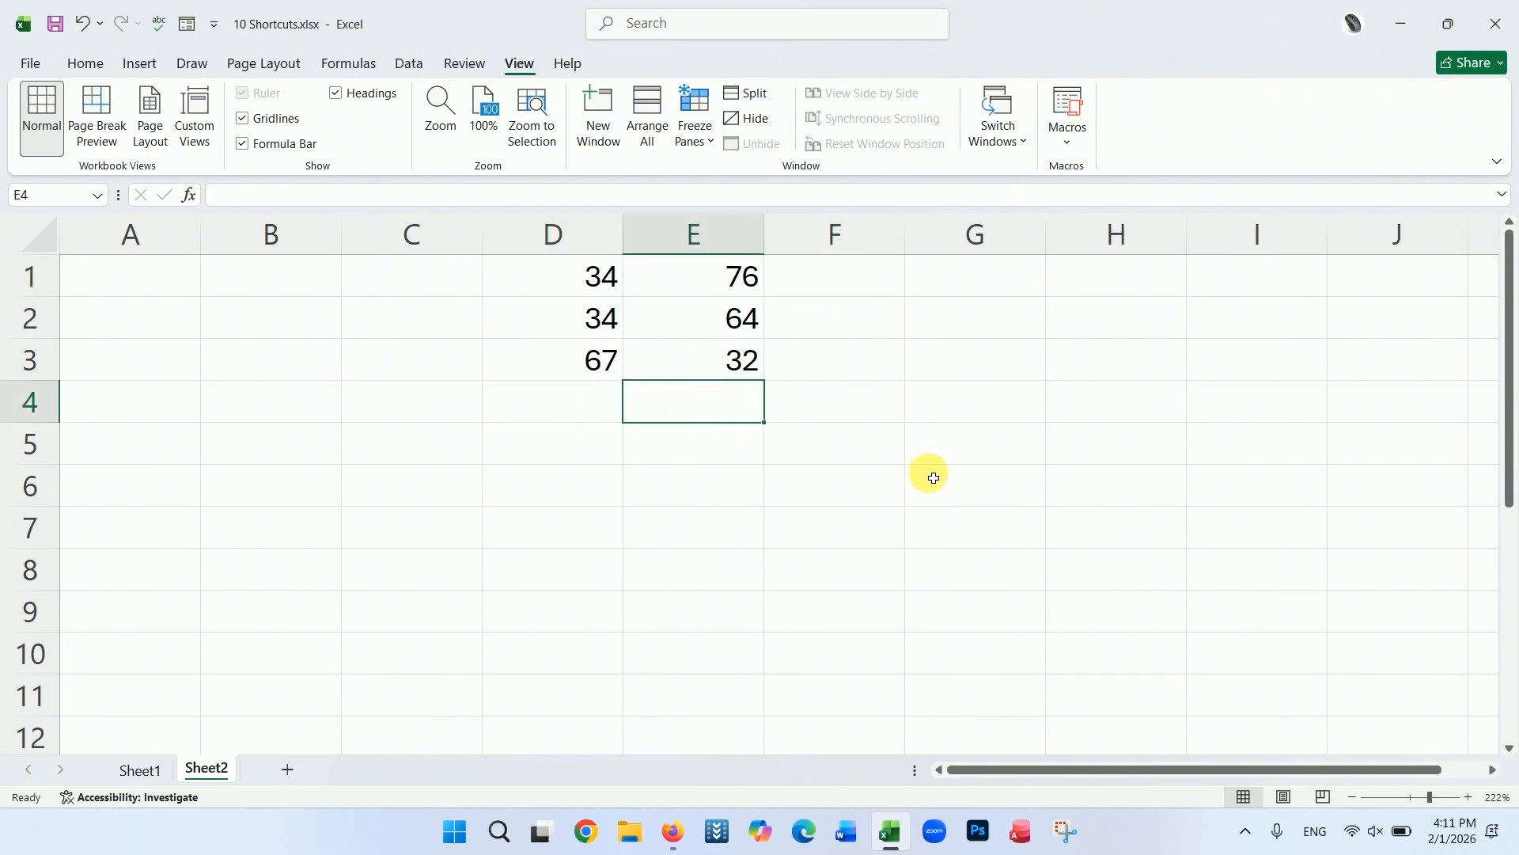
click(587, 283)
drag(587, 283, 852, 394)
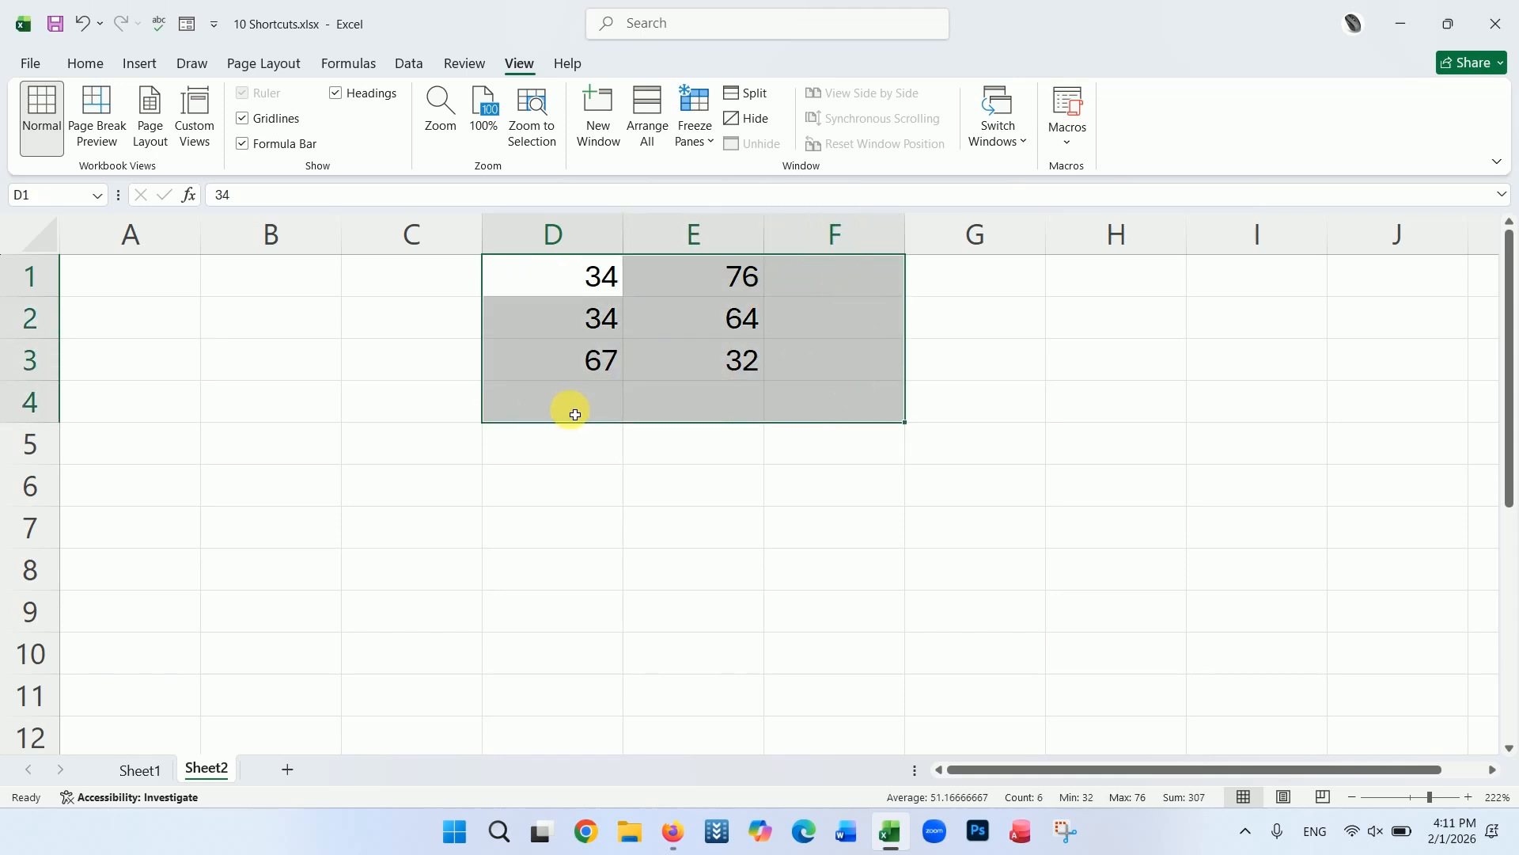
key(alt+equal)
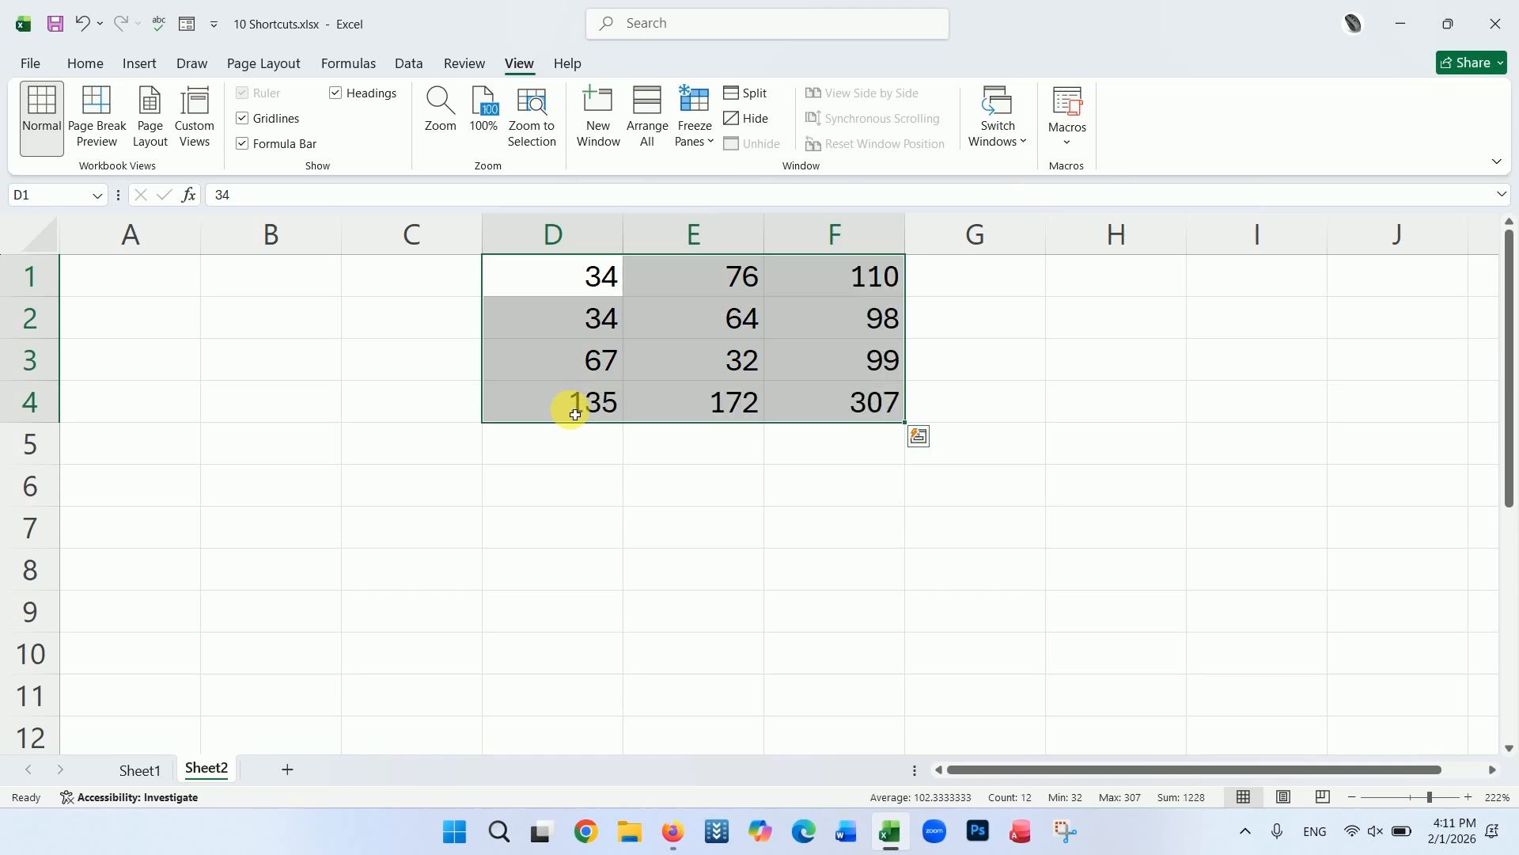
click(864, 294)
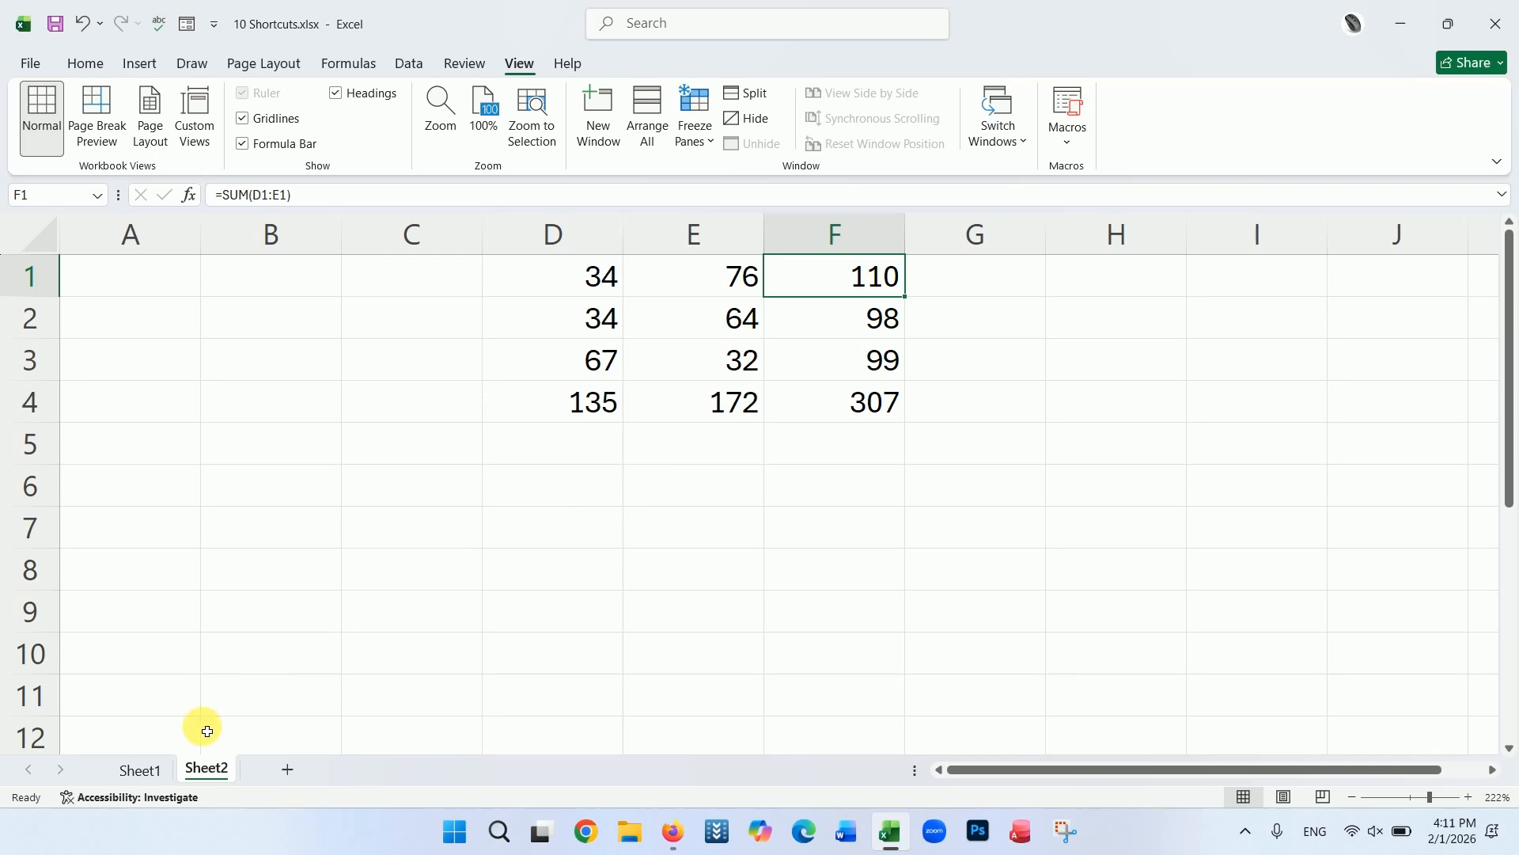
Return to Sheet1, view the AutoSum shortcut's keys on the On-Screen Keyboard, close it, and clear the total in D8.
click(144, 769)
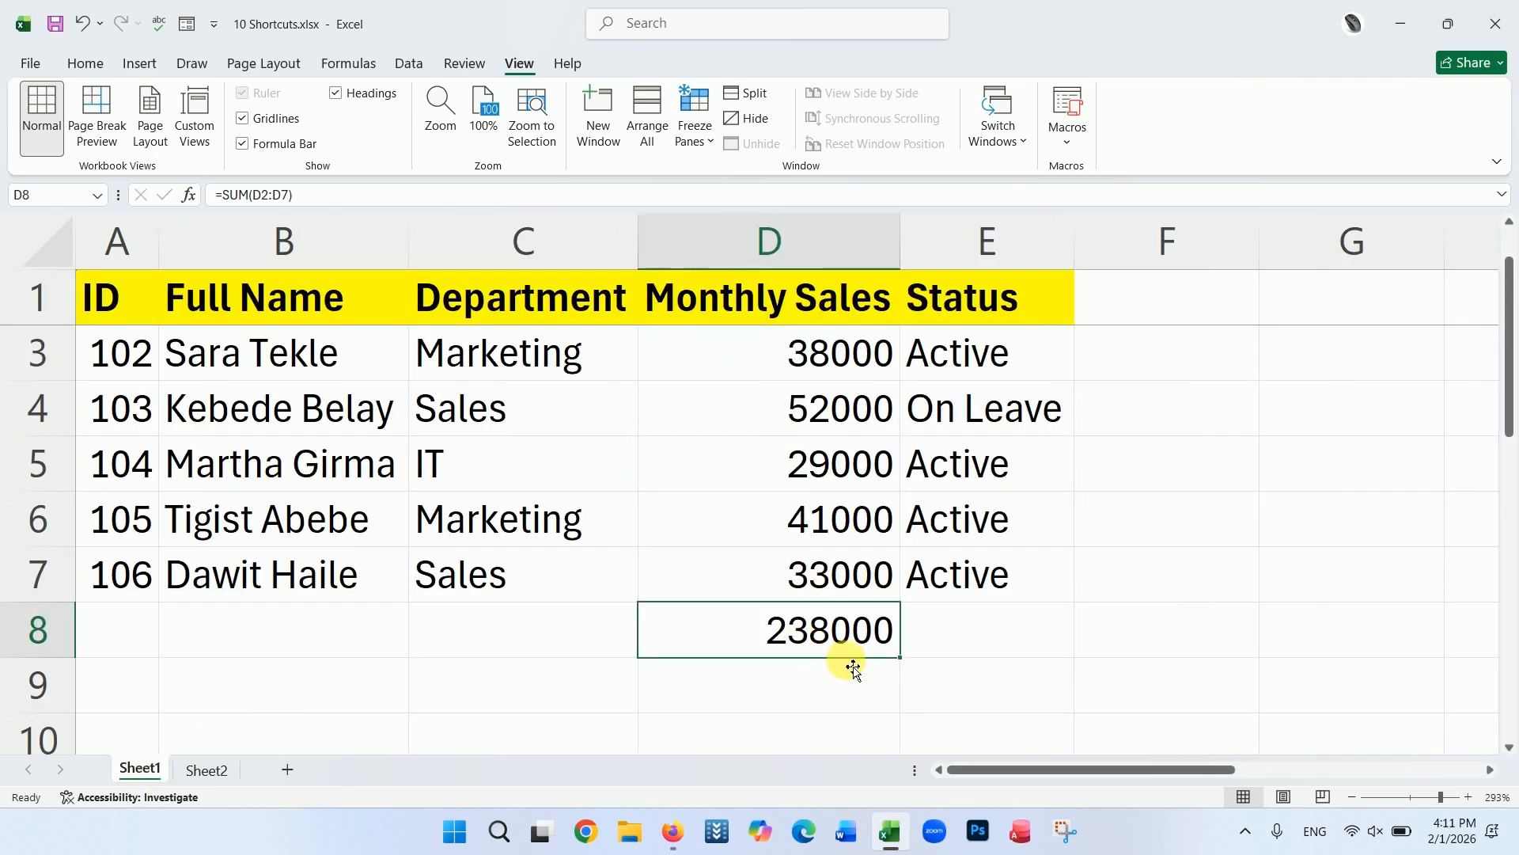
key(ctrl+super+o)
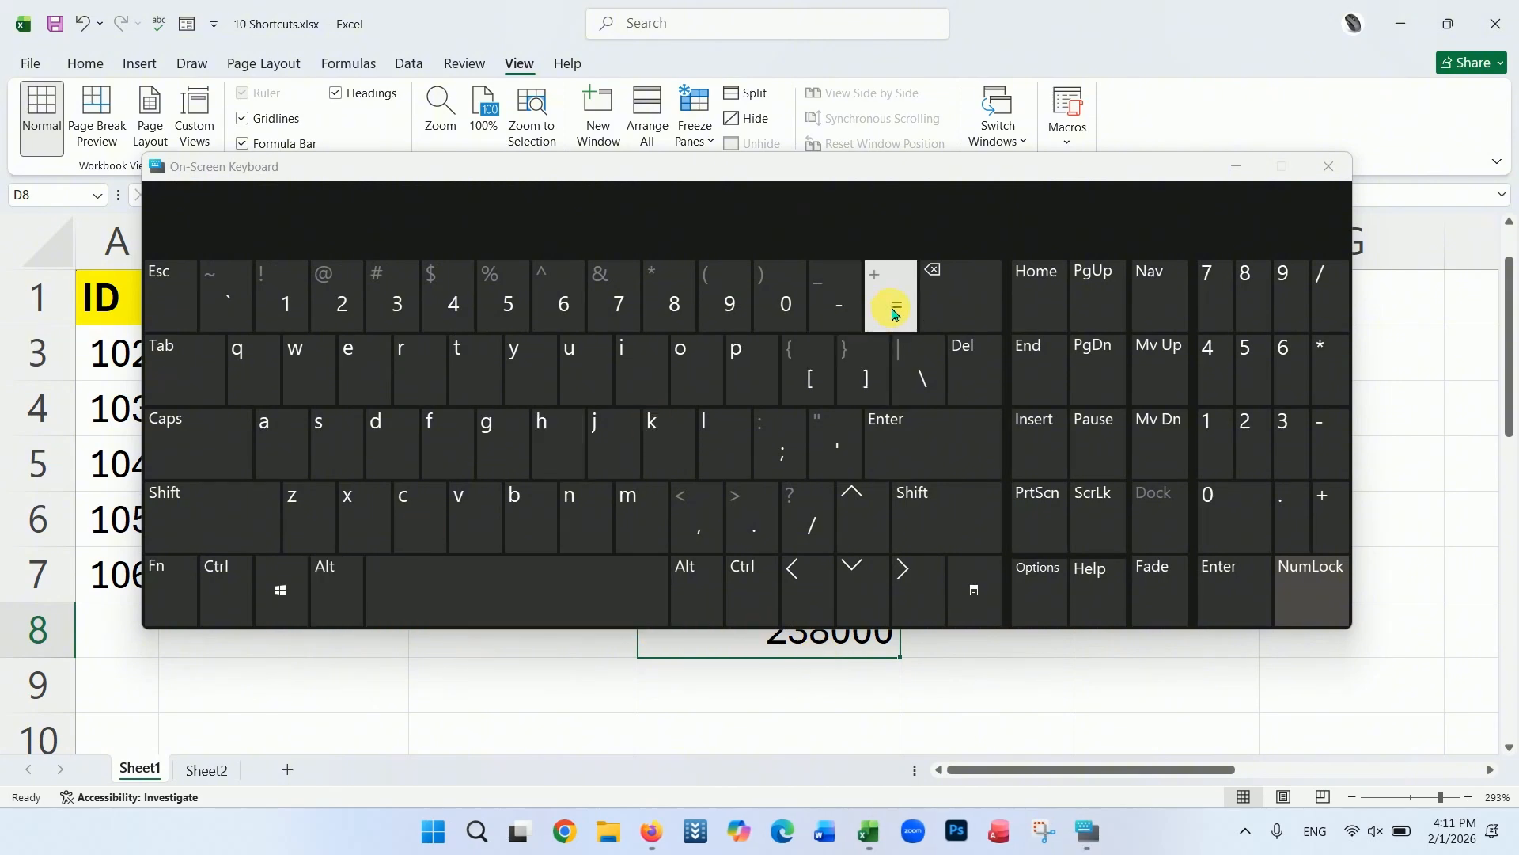
click(1329, 166)
key(Delete)
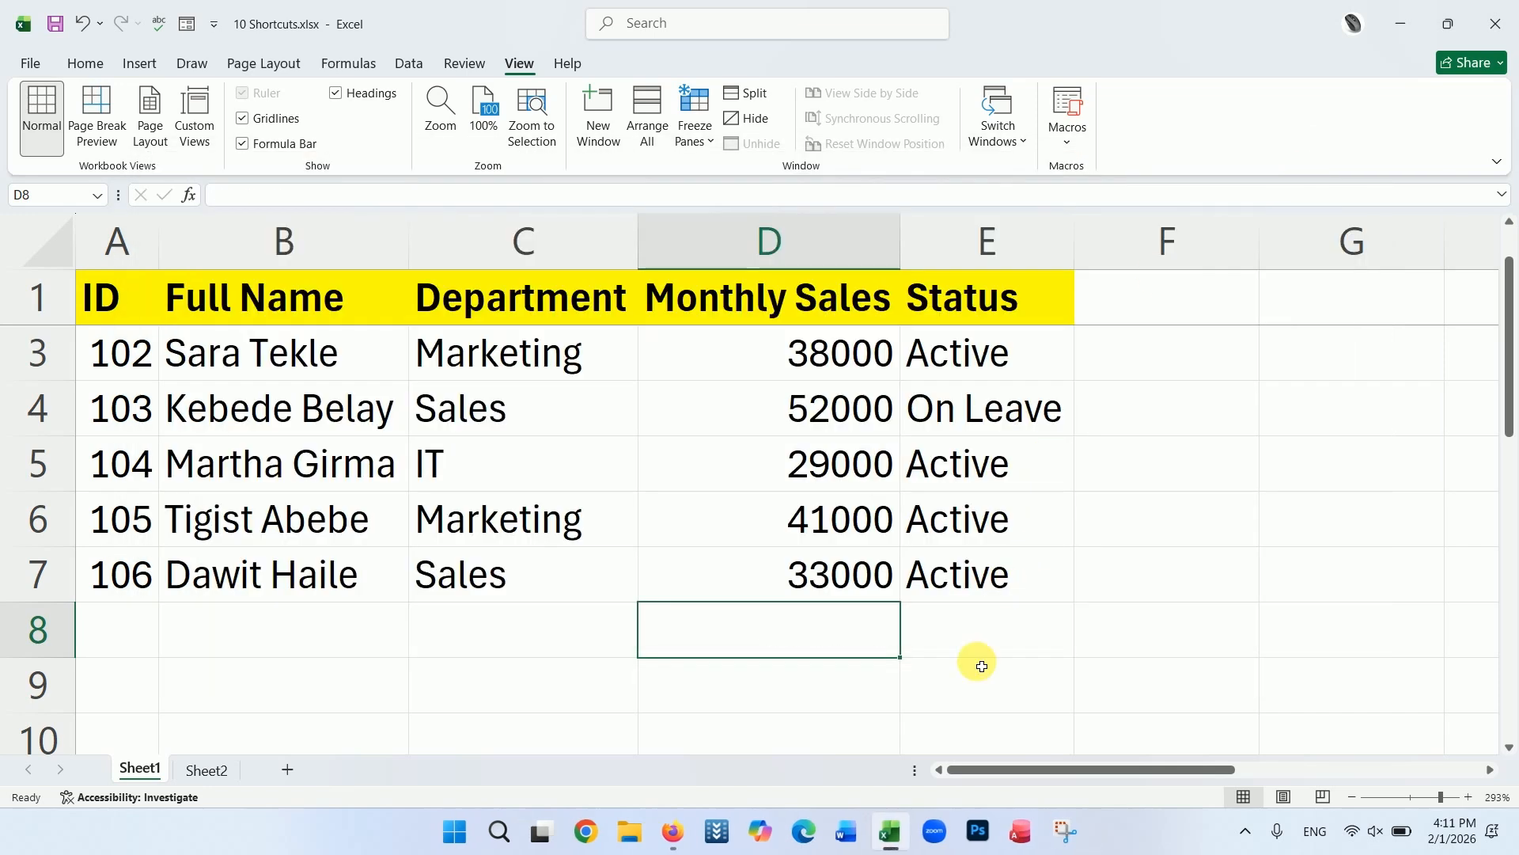
click(981, 666)
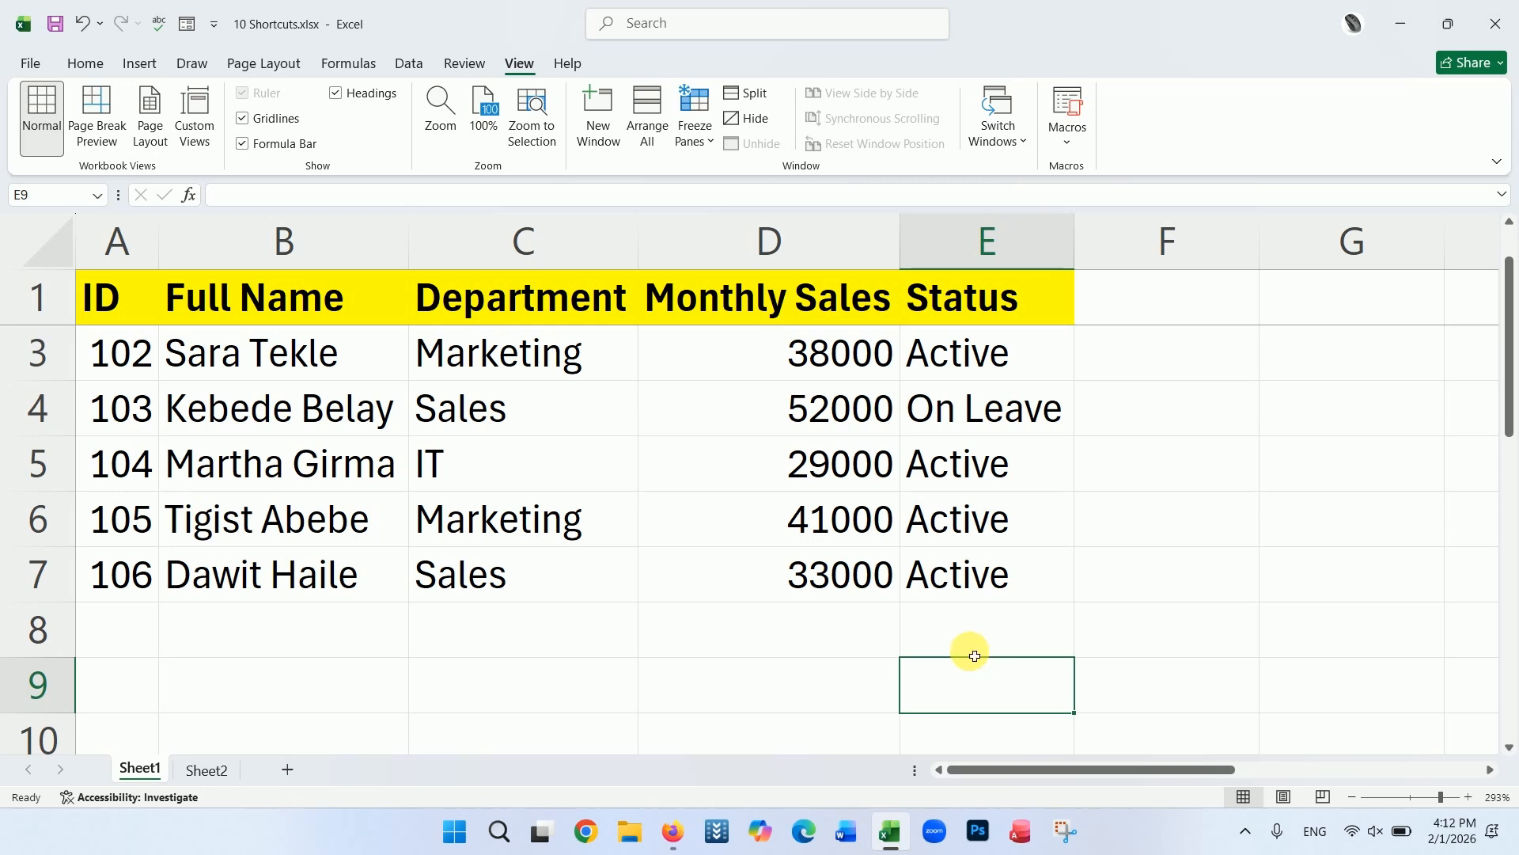
Use Find and Replace to change Sales to Accounting, first in C7 only and then in all remaining matches.
click(528, 419)
click(490, 584)
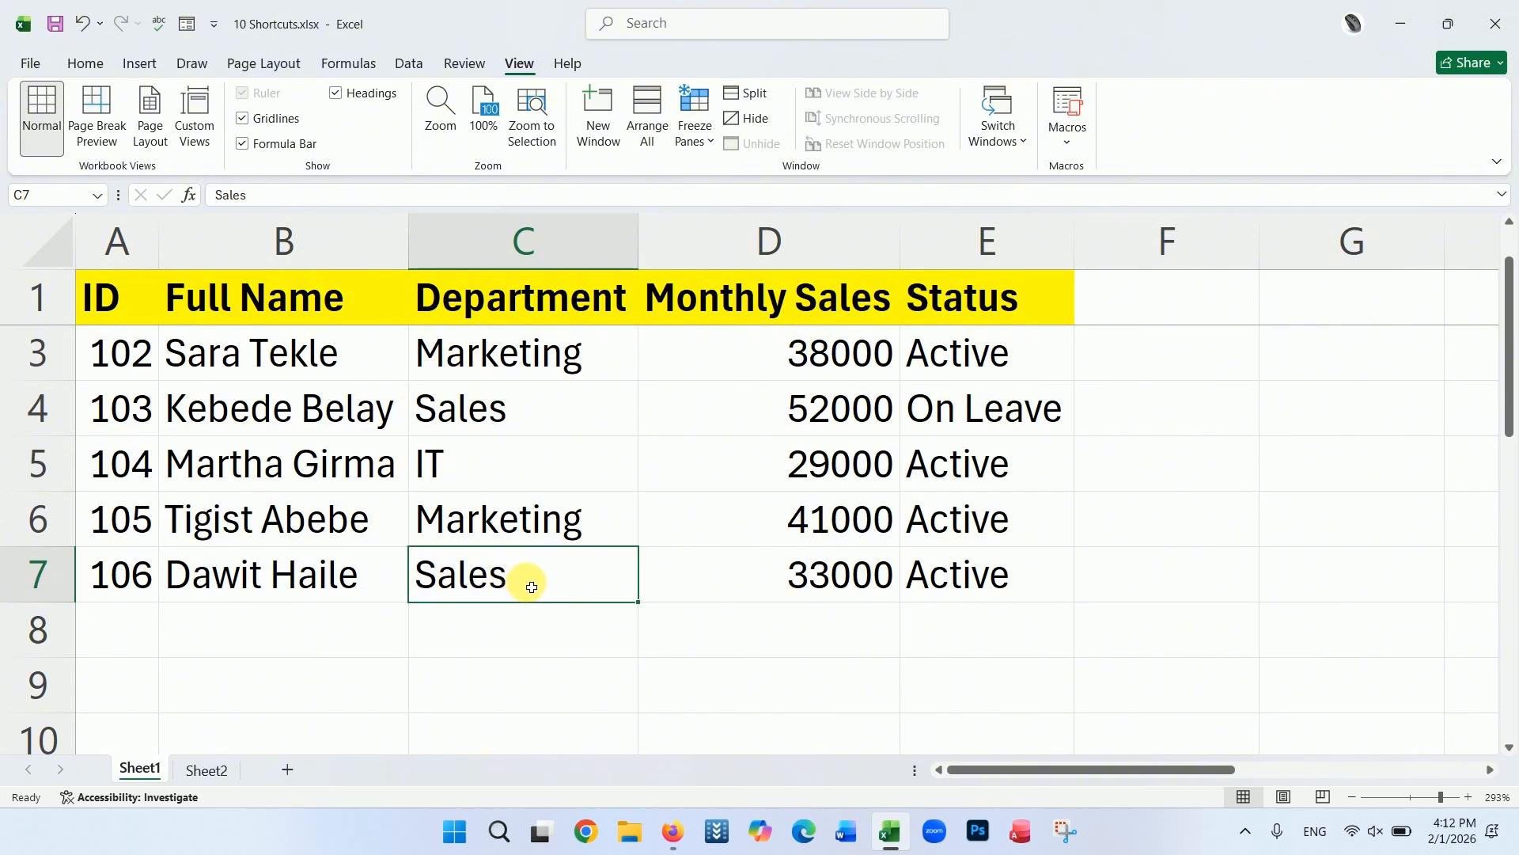
click(519, 414)
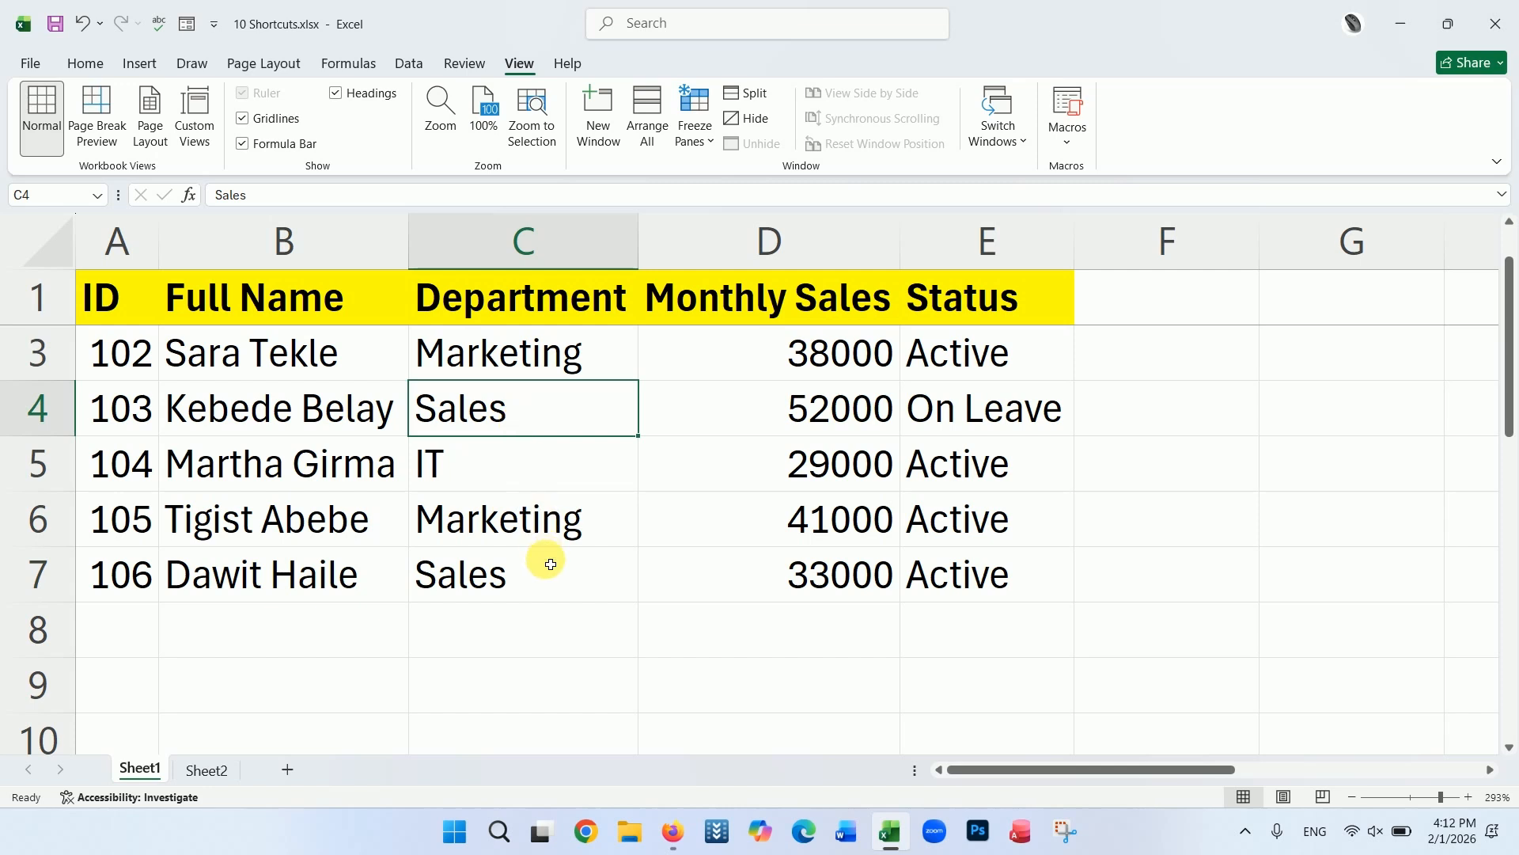
click(501, 578)
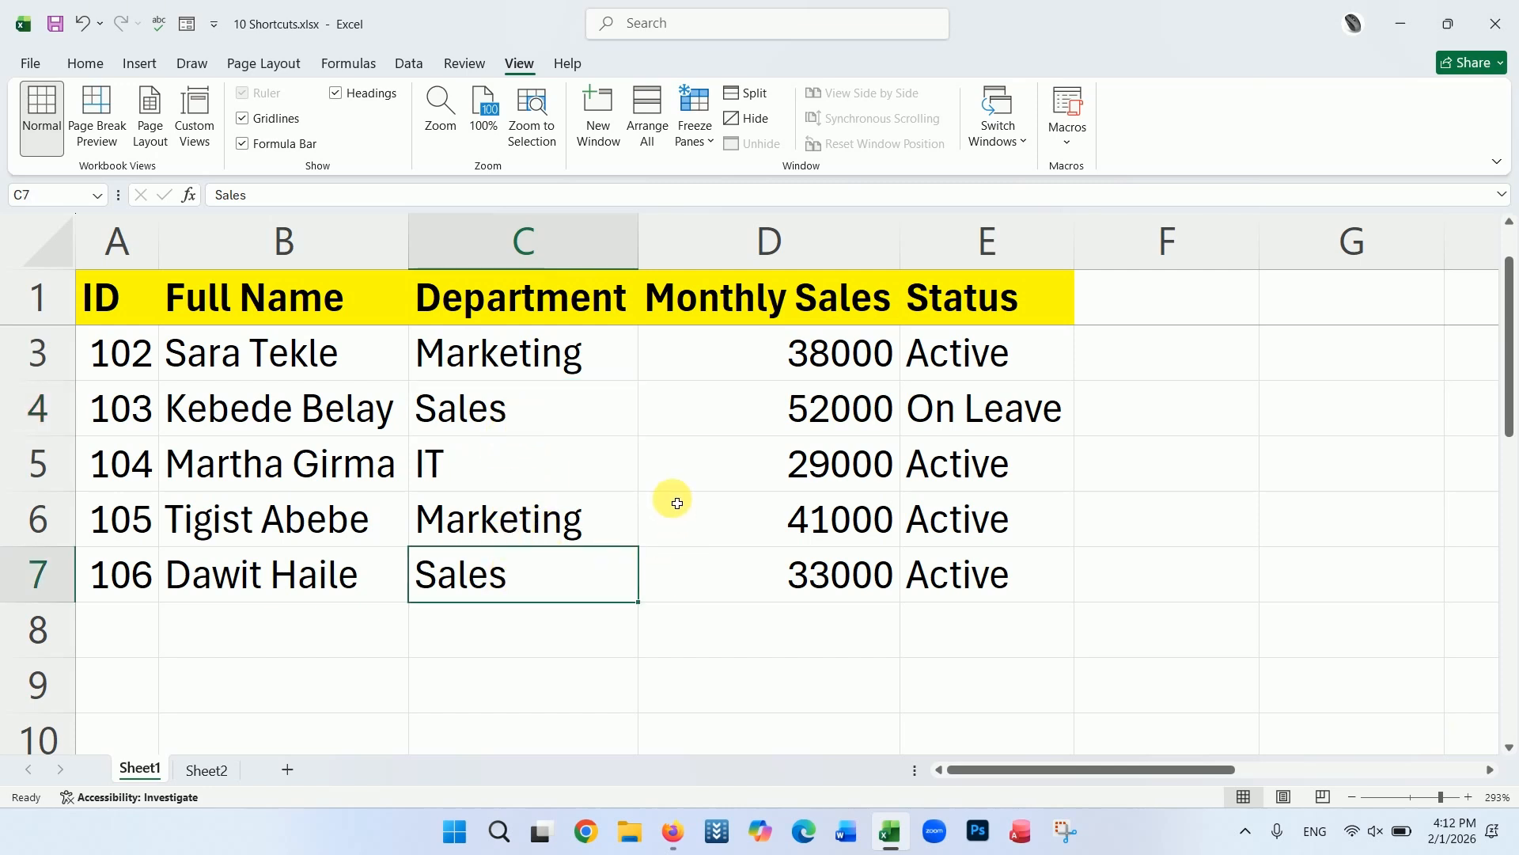
key(ctrl+h)
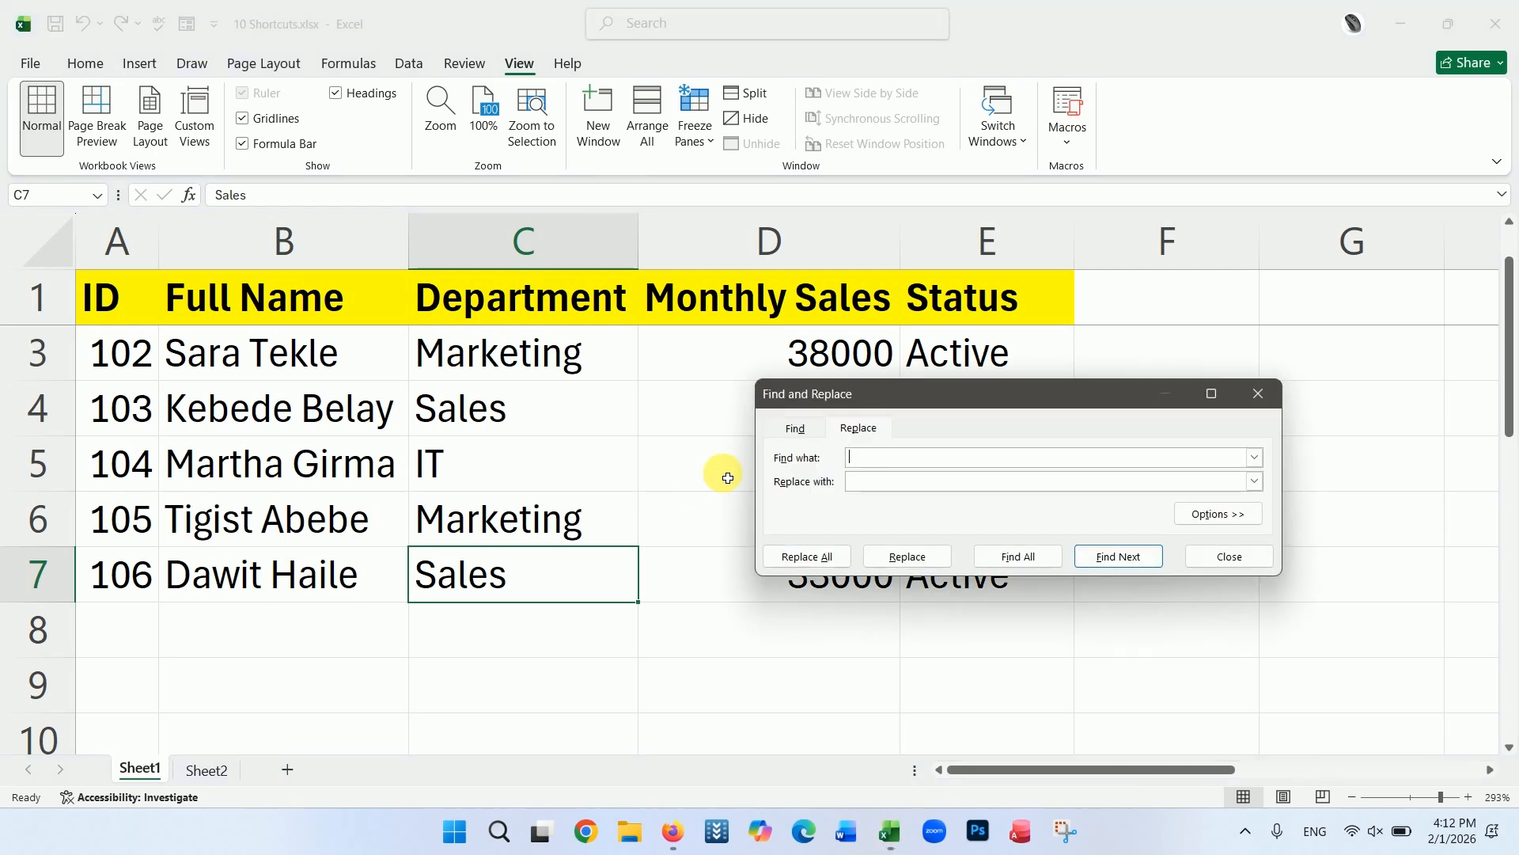
drag(838, 397, 801, 317)
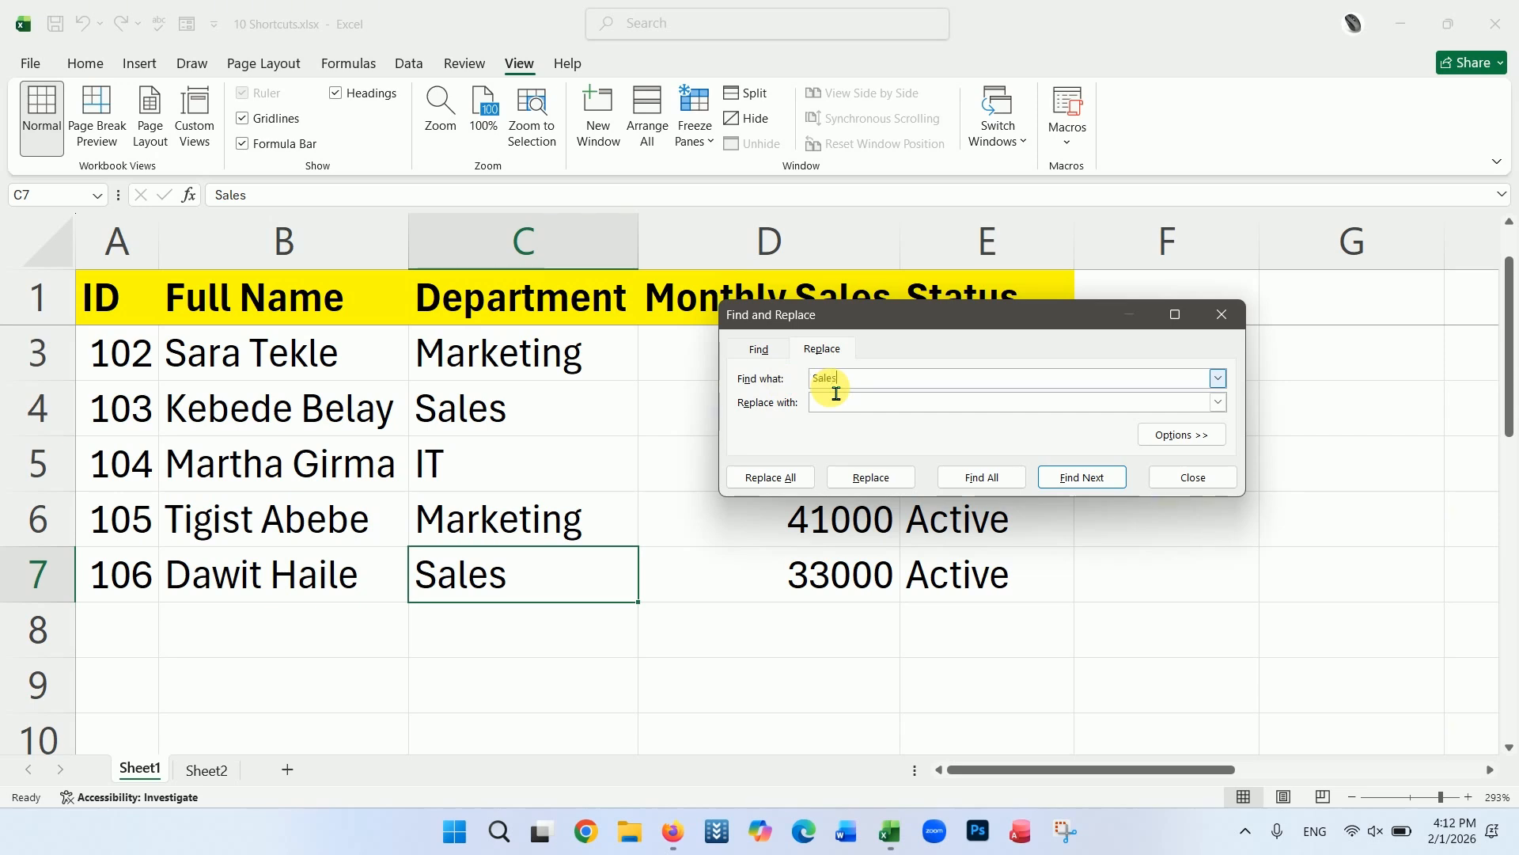
click(827, 404)
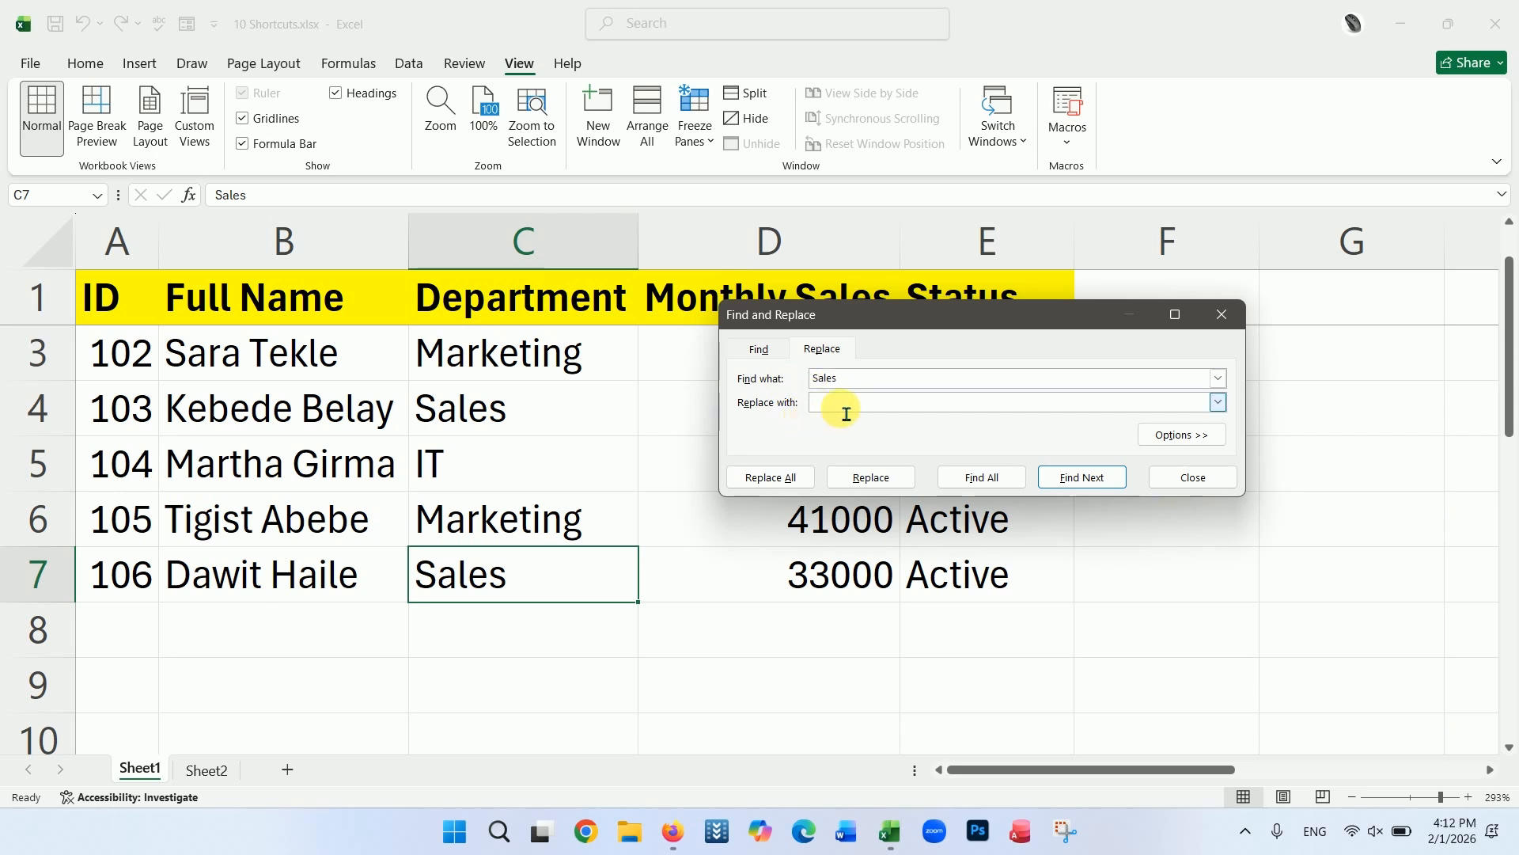
text(Accounting)
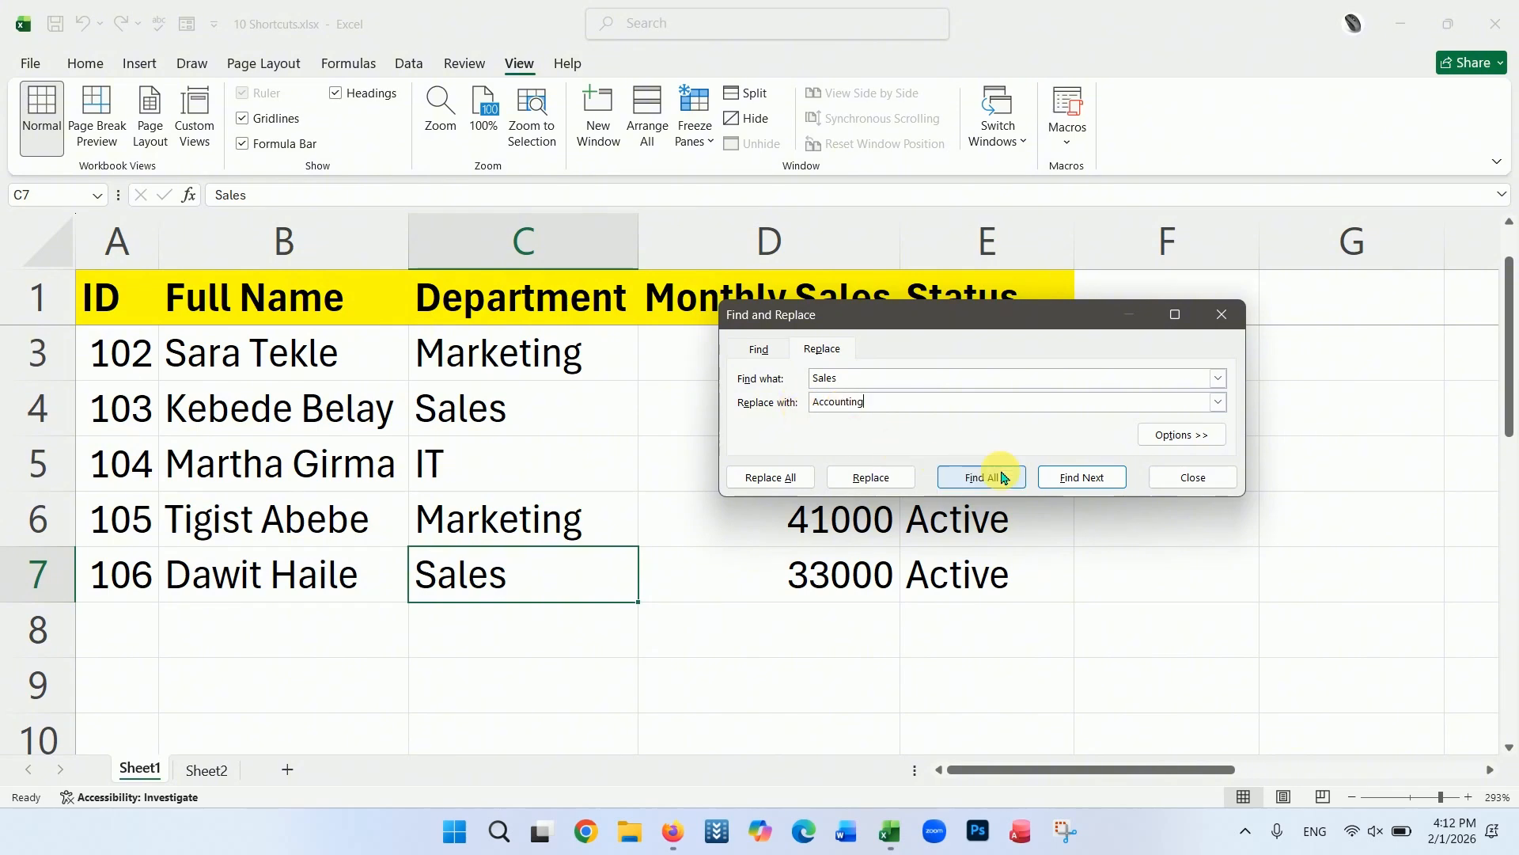
click(874, 481)
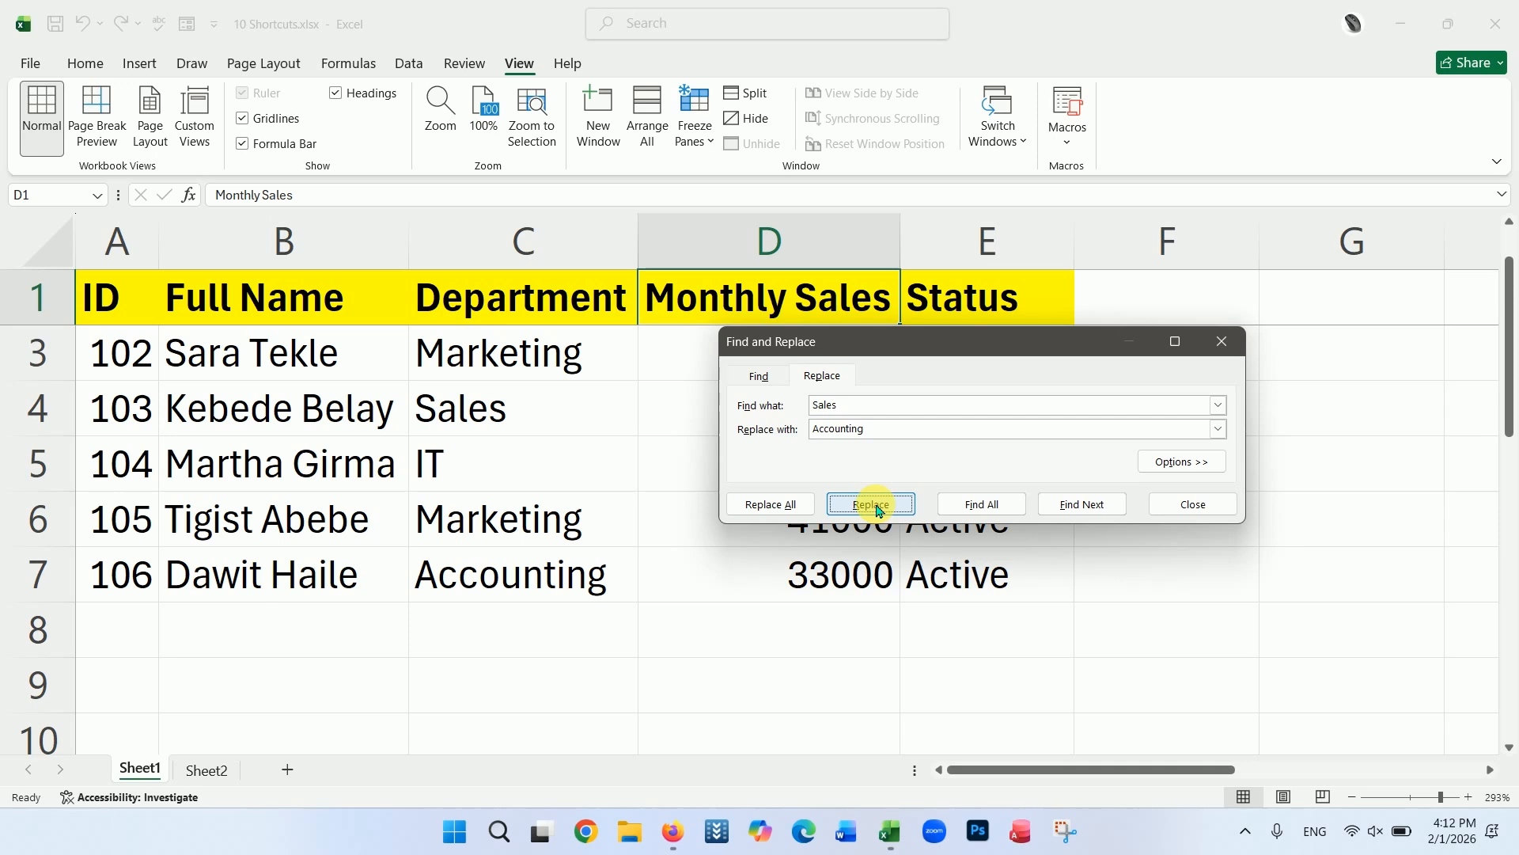
click(772, 505)
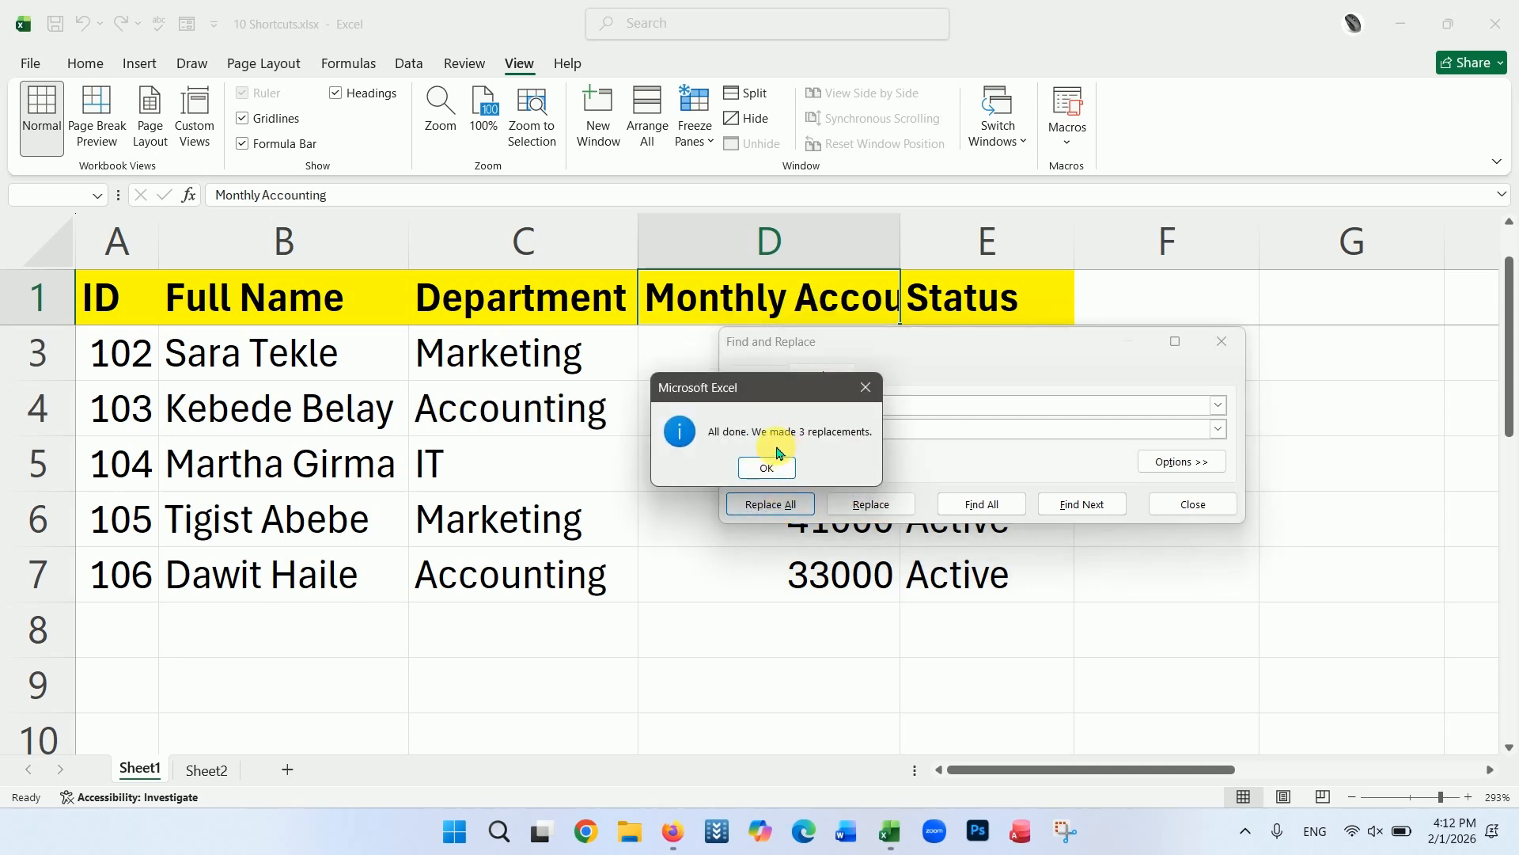
click(540, 577)
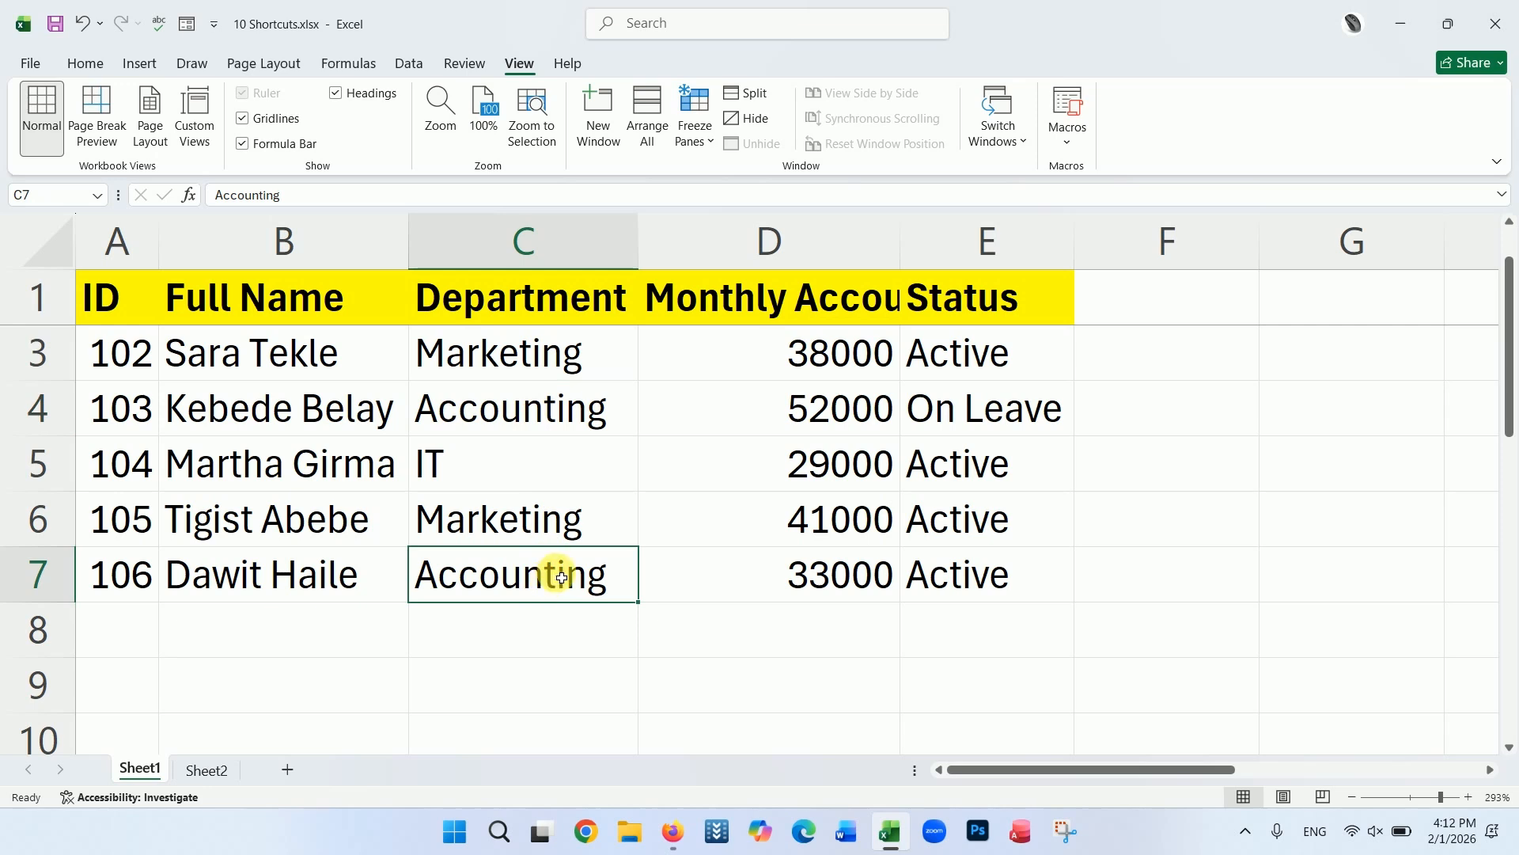
Undo both replacements of Sales with Accounting.
key(ctrl+z)
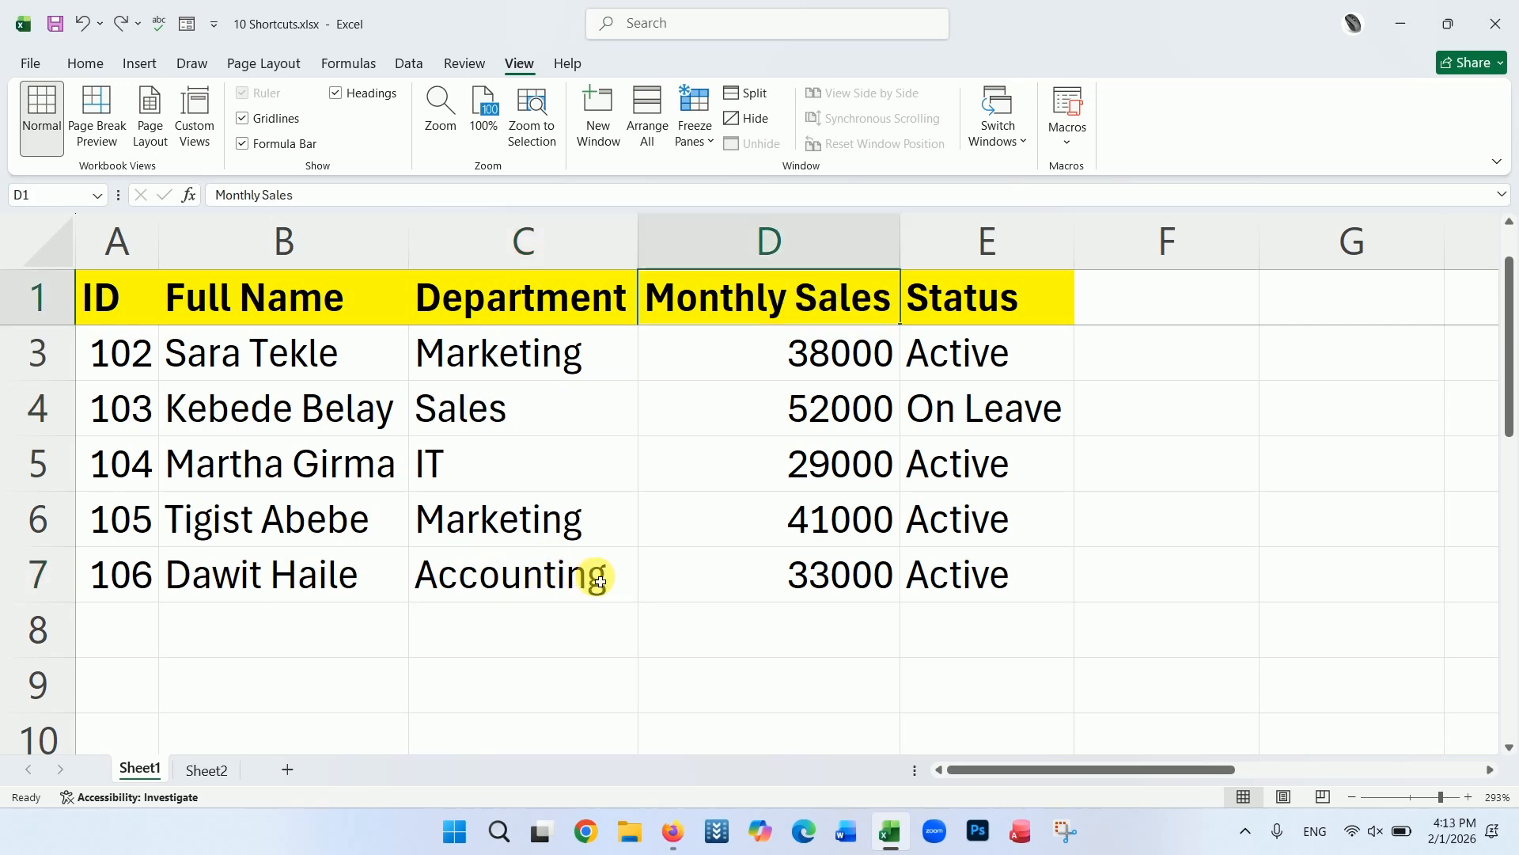
key(ctrl+z)
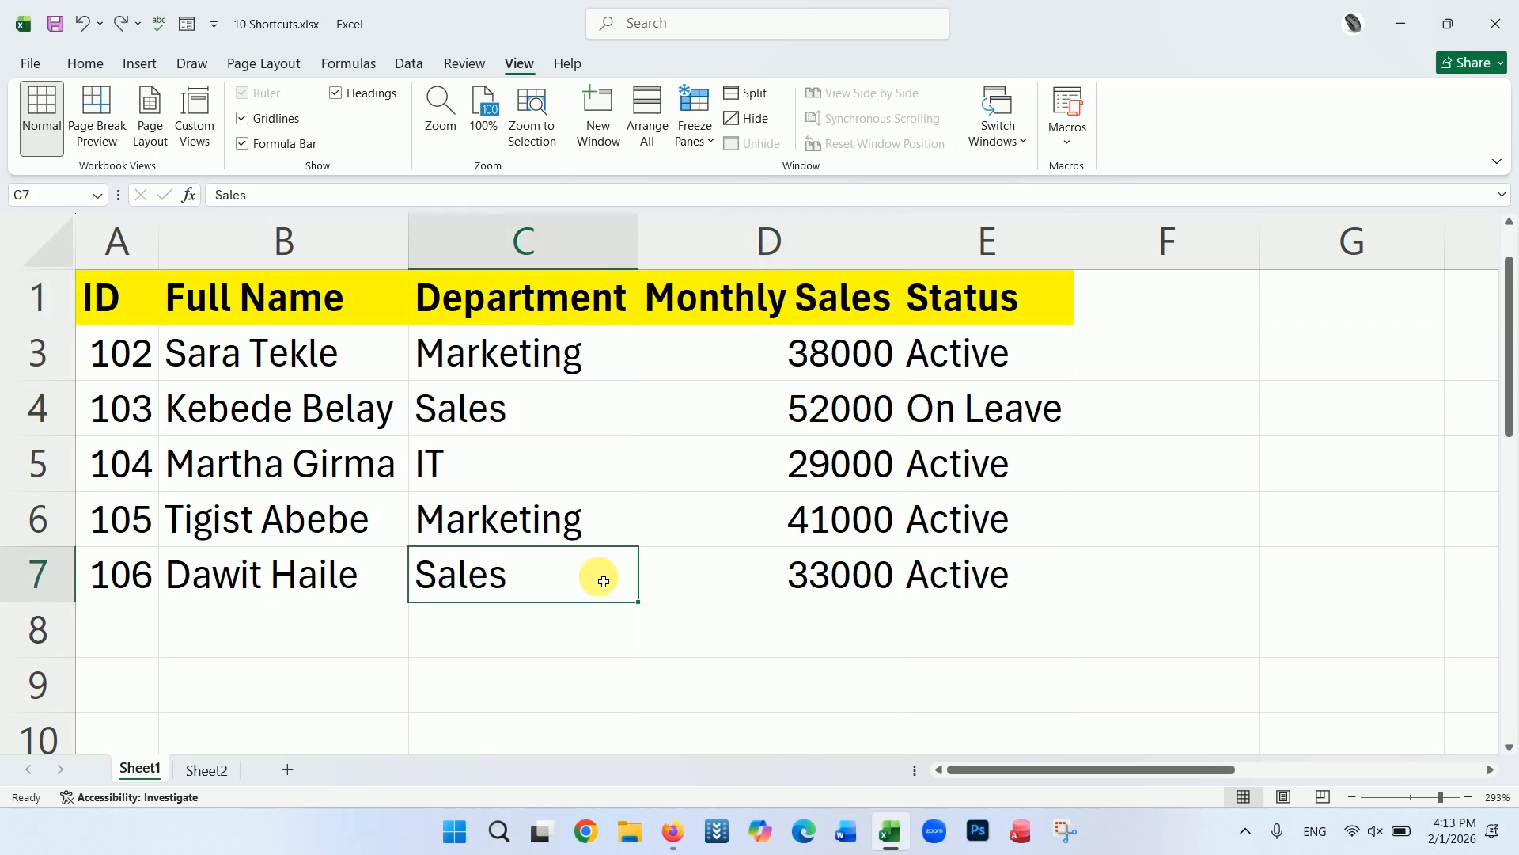
click(695, 618)
Copy the employee's full name from B7 into B8 and B9.
click(281, 599)
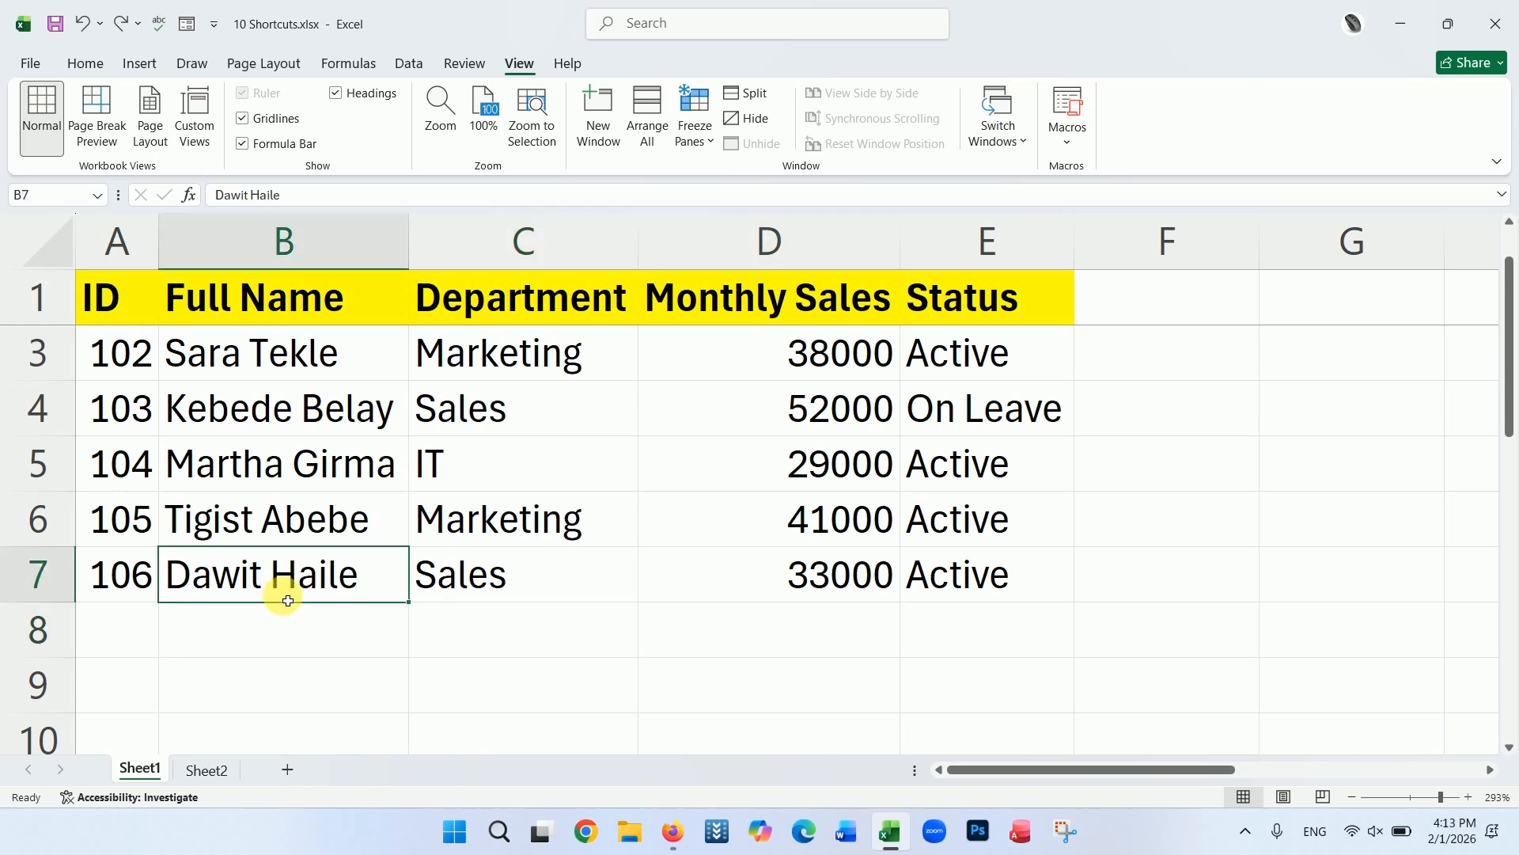
key(ctrl+c)
click(289, 627)
key(ctrl+v)
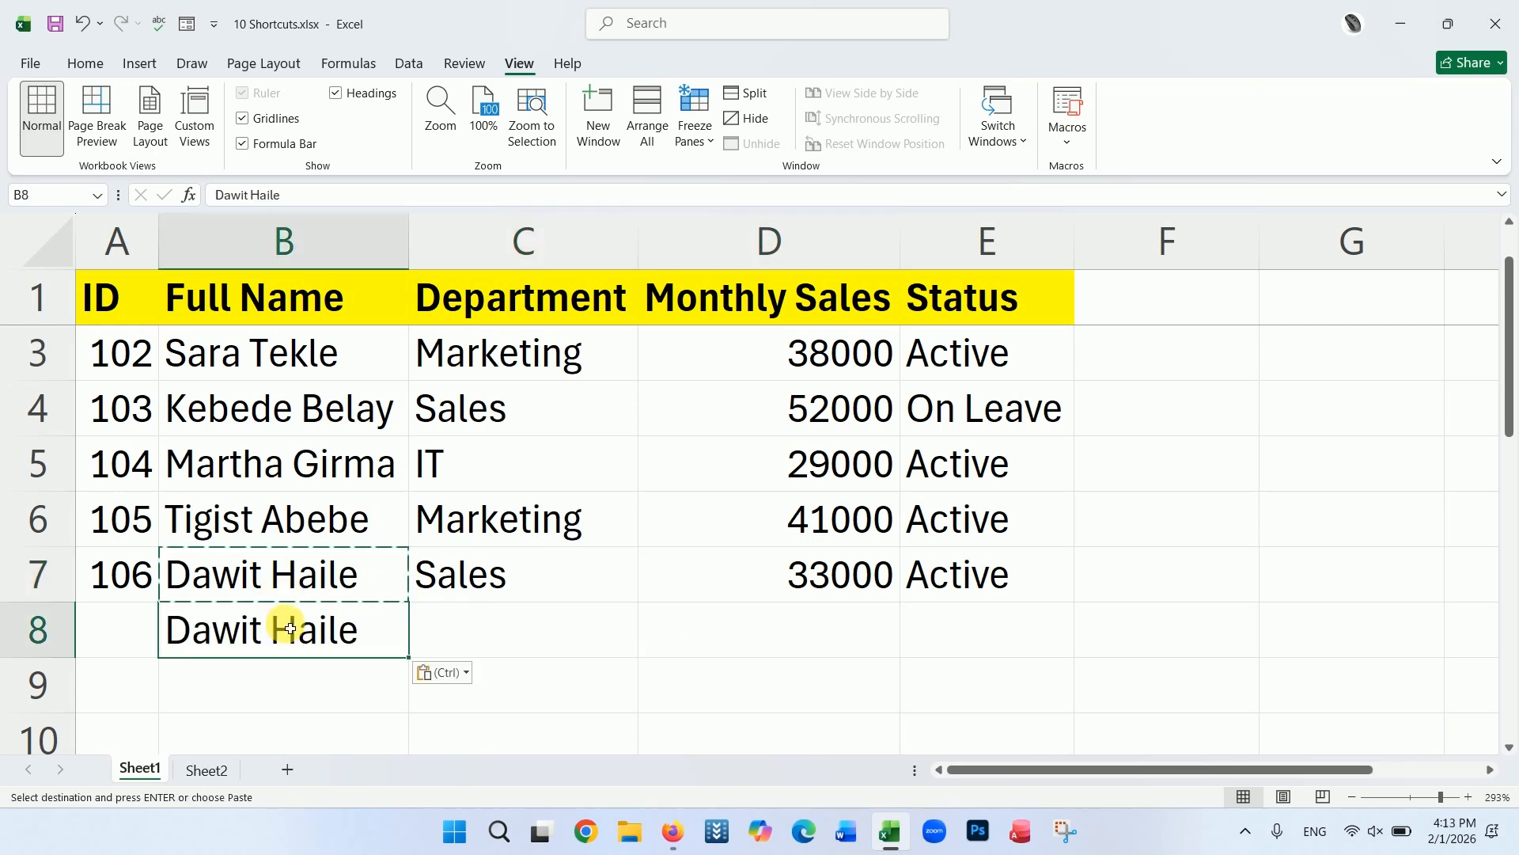
click(264, 692)
key(ctrl+v)
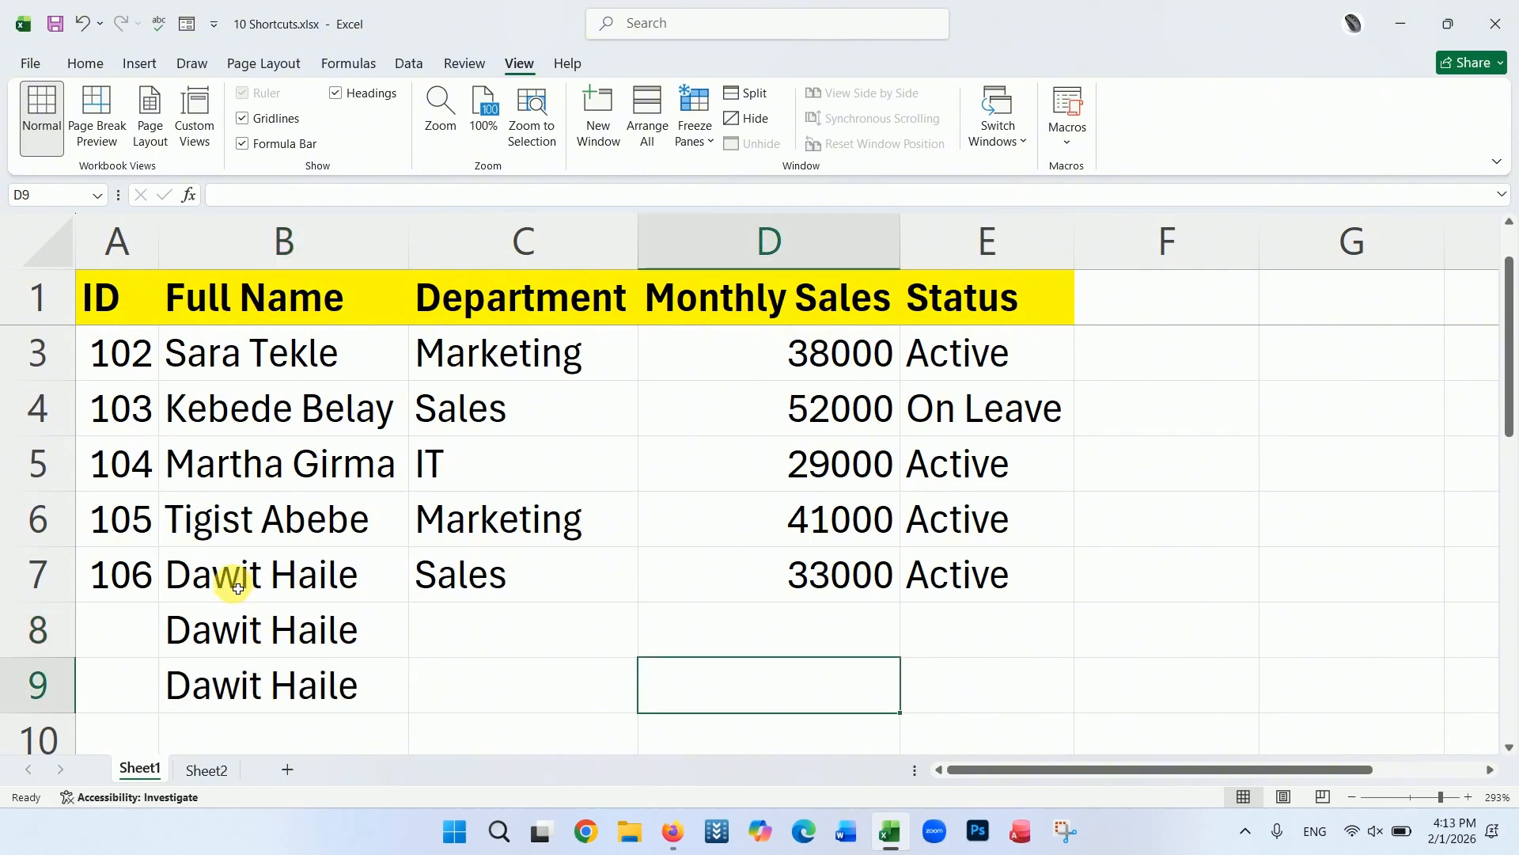
Replace all occurrences of the first name in B7 with a different first name using Find and Replace.
click(237, 588)
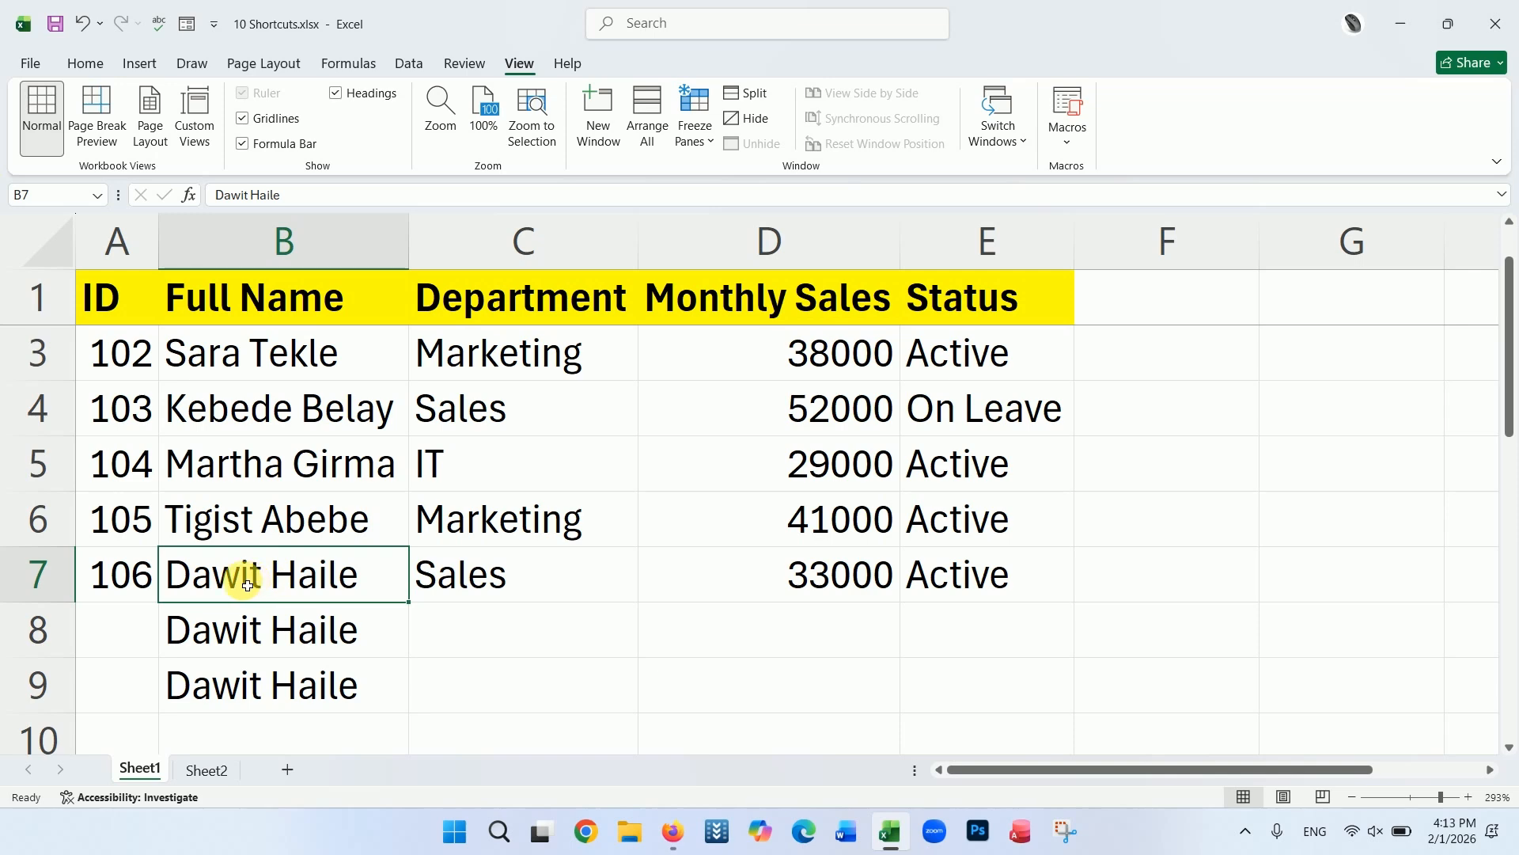
scroll(280, 585, down, 1)
scroll(278, 583, up, 1)
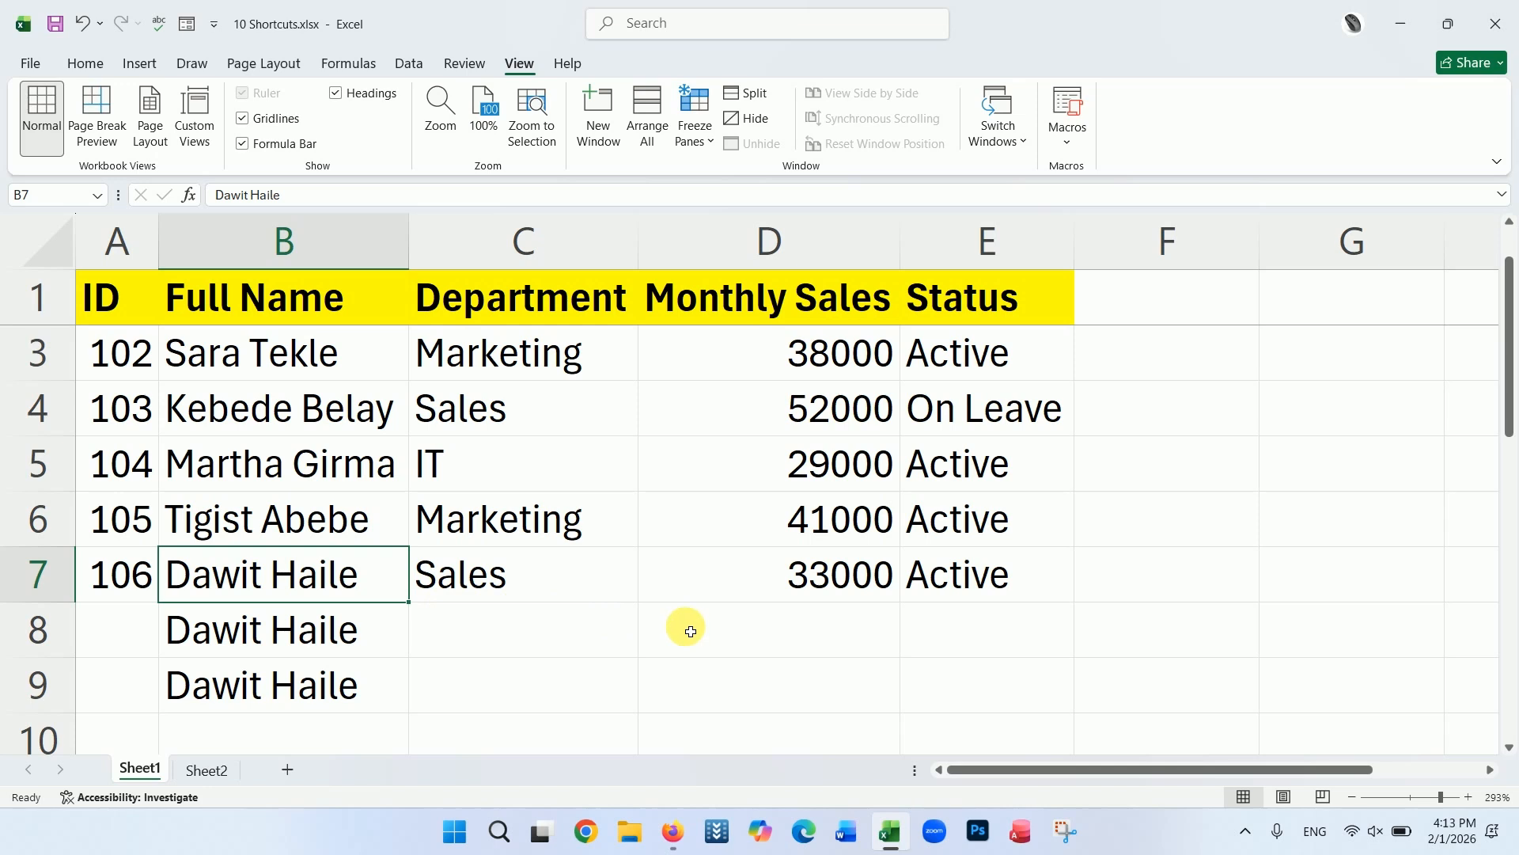
key(ctrl+h)
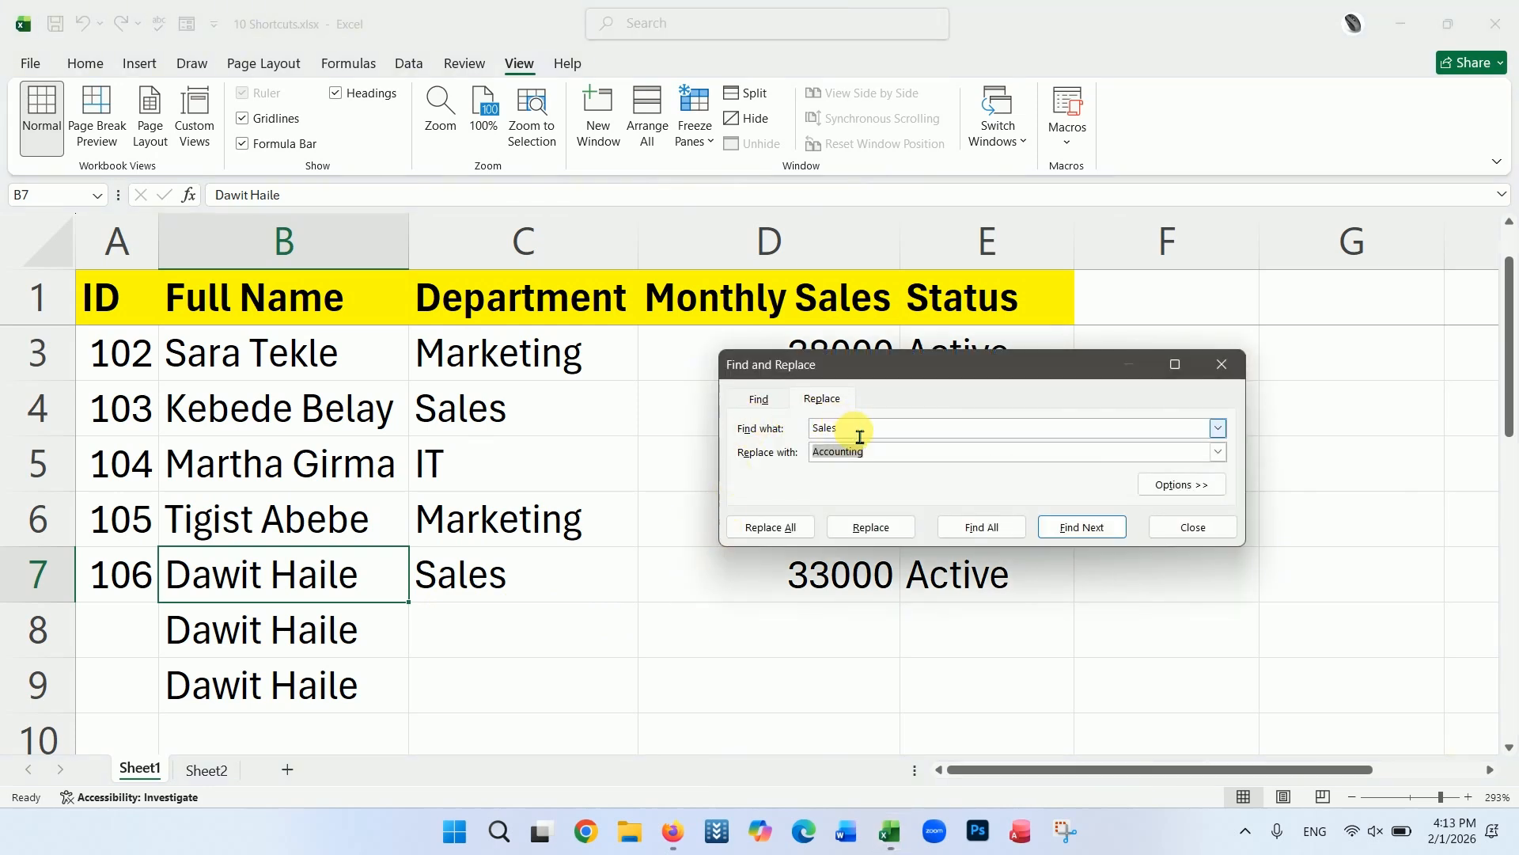
drag(859, 437, 802, 433)
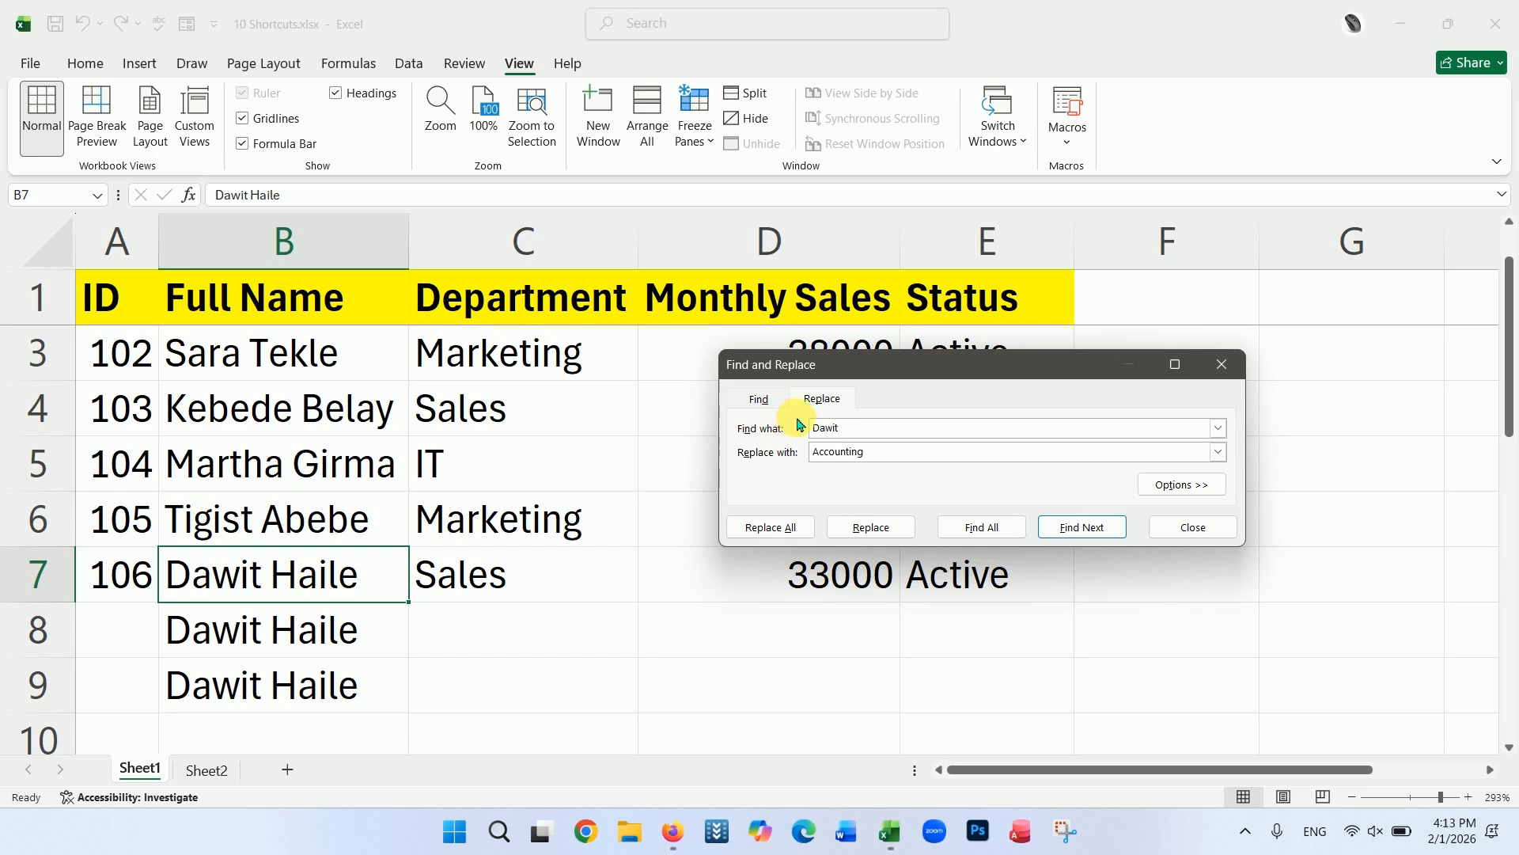
drag(890, 457, 804, 465)
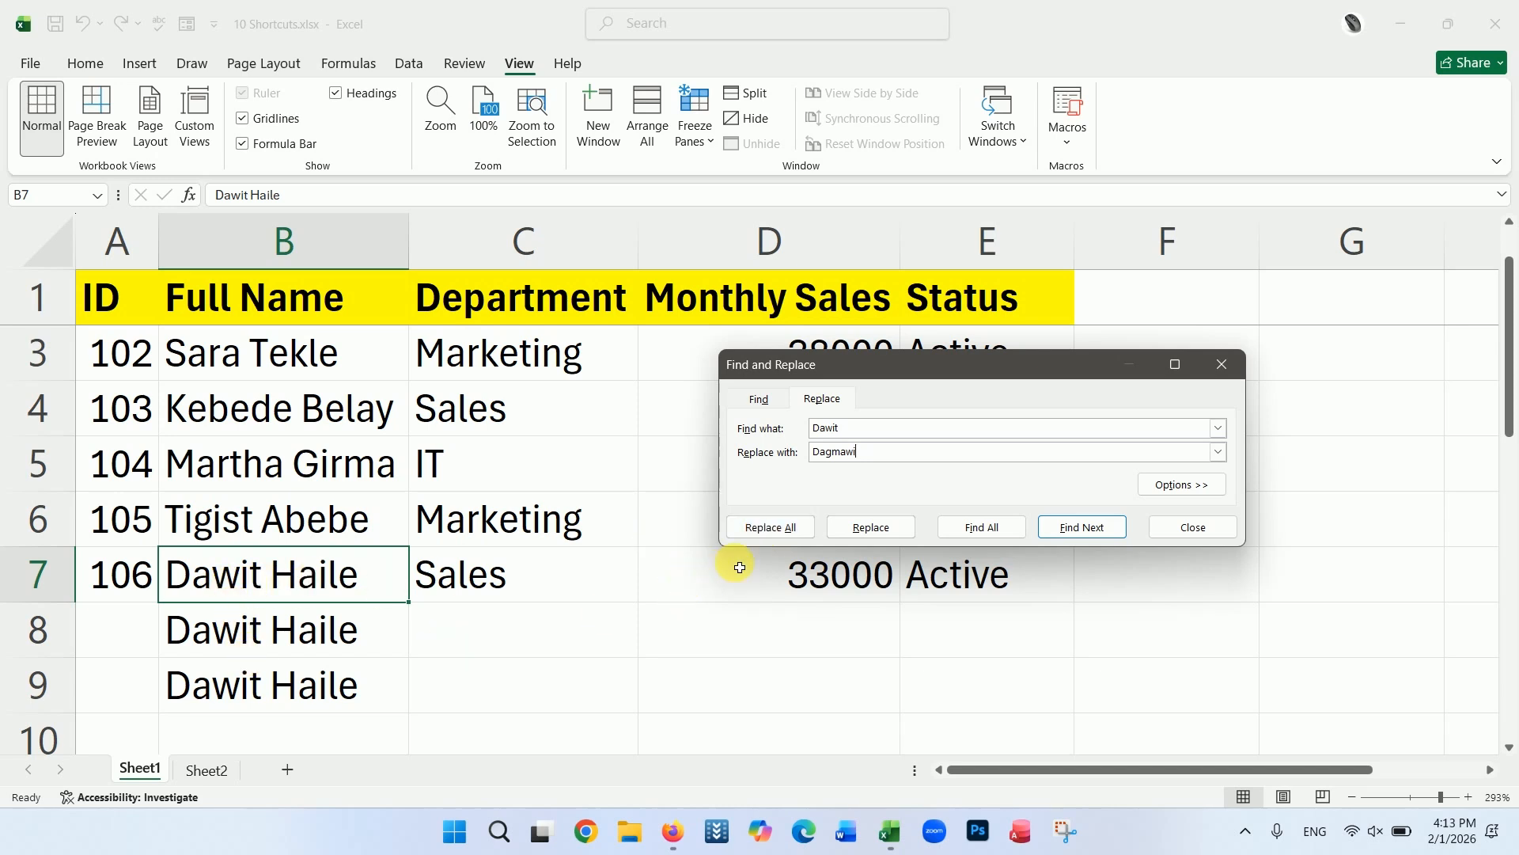
click(767, 527)
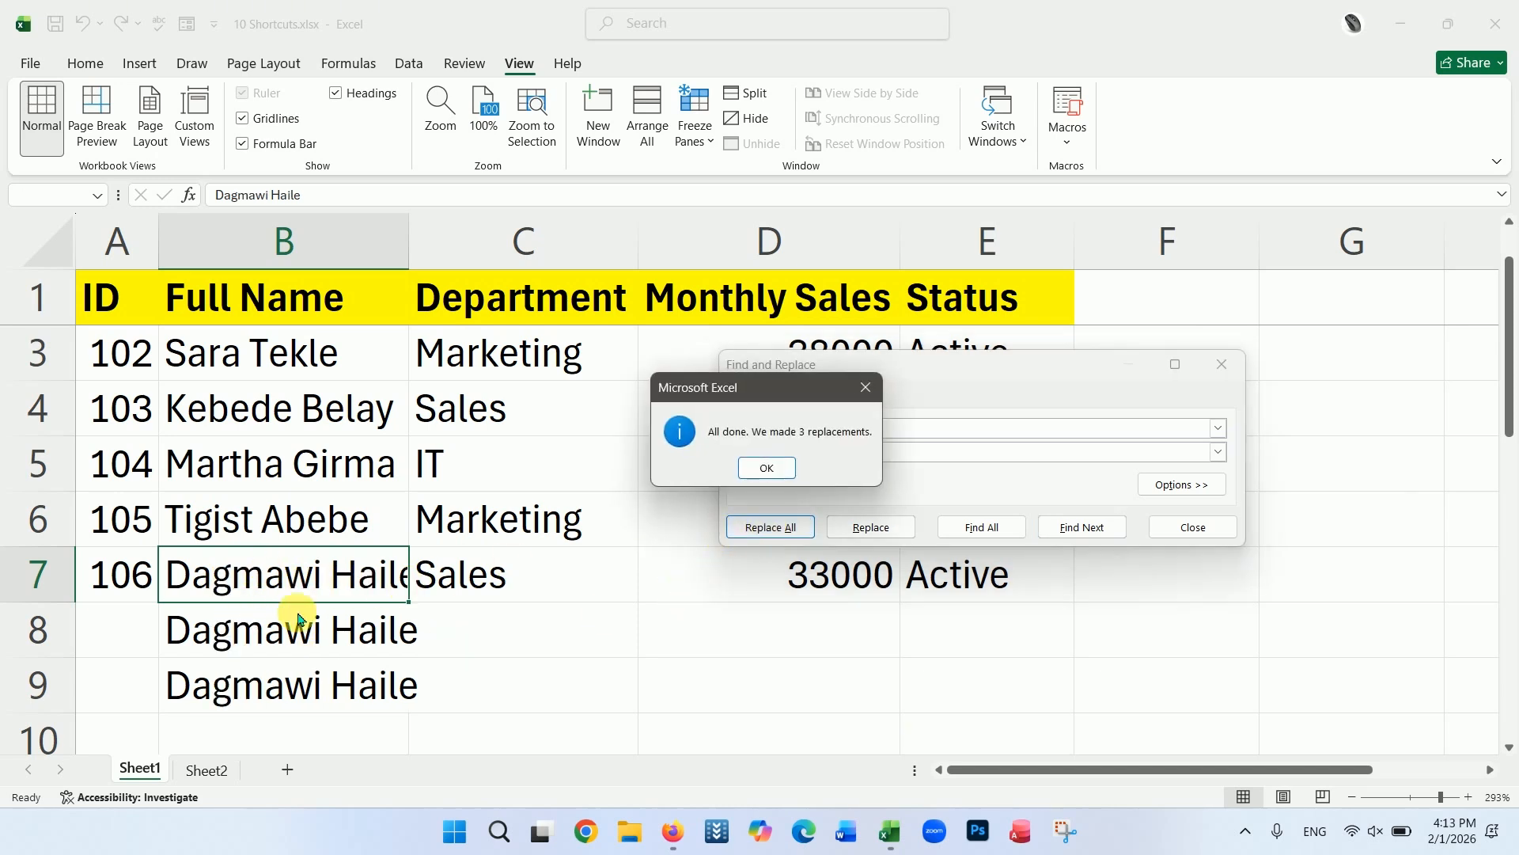
click(765, 468)
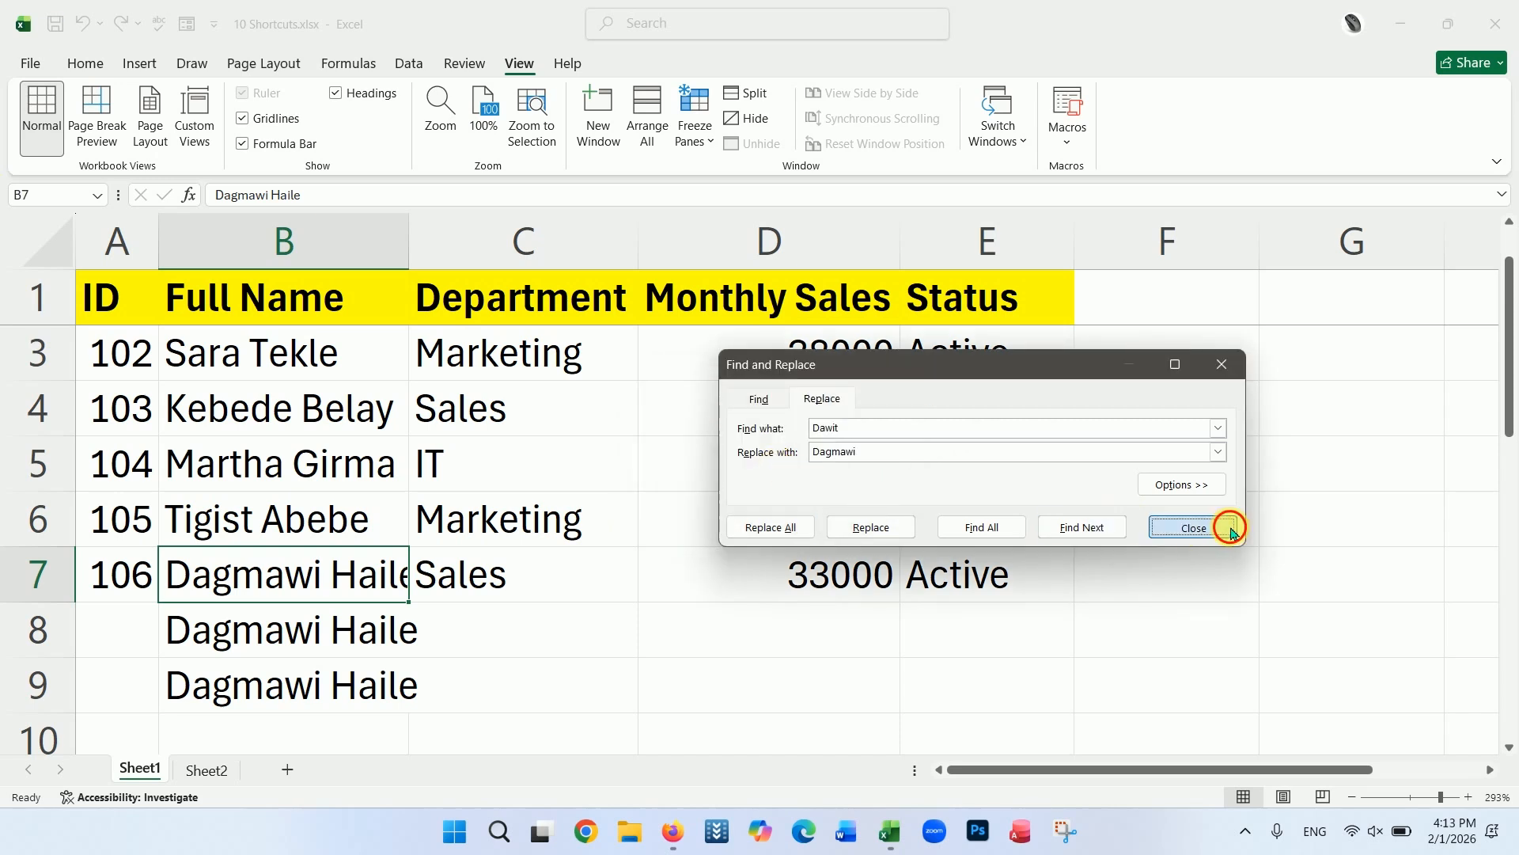
Close Find and Replace and undo the first-name replacement and the name copies in B8 and B9.
click(1191, 528)
click(612, 671)
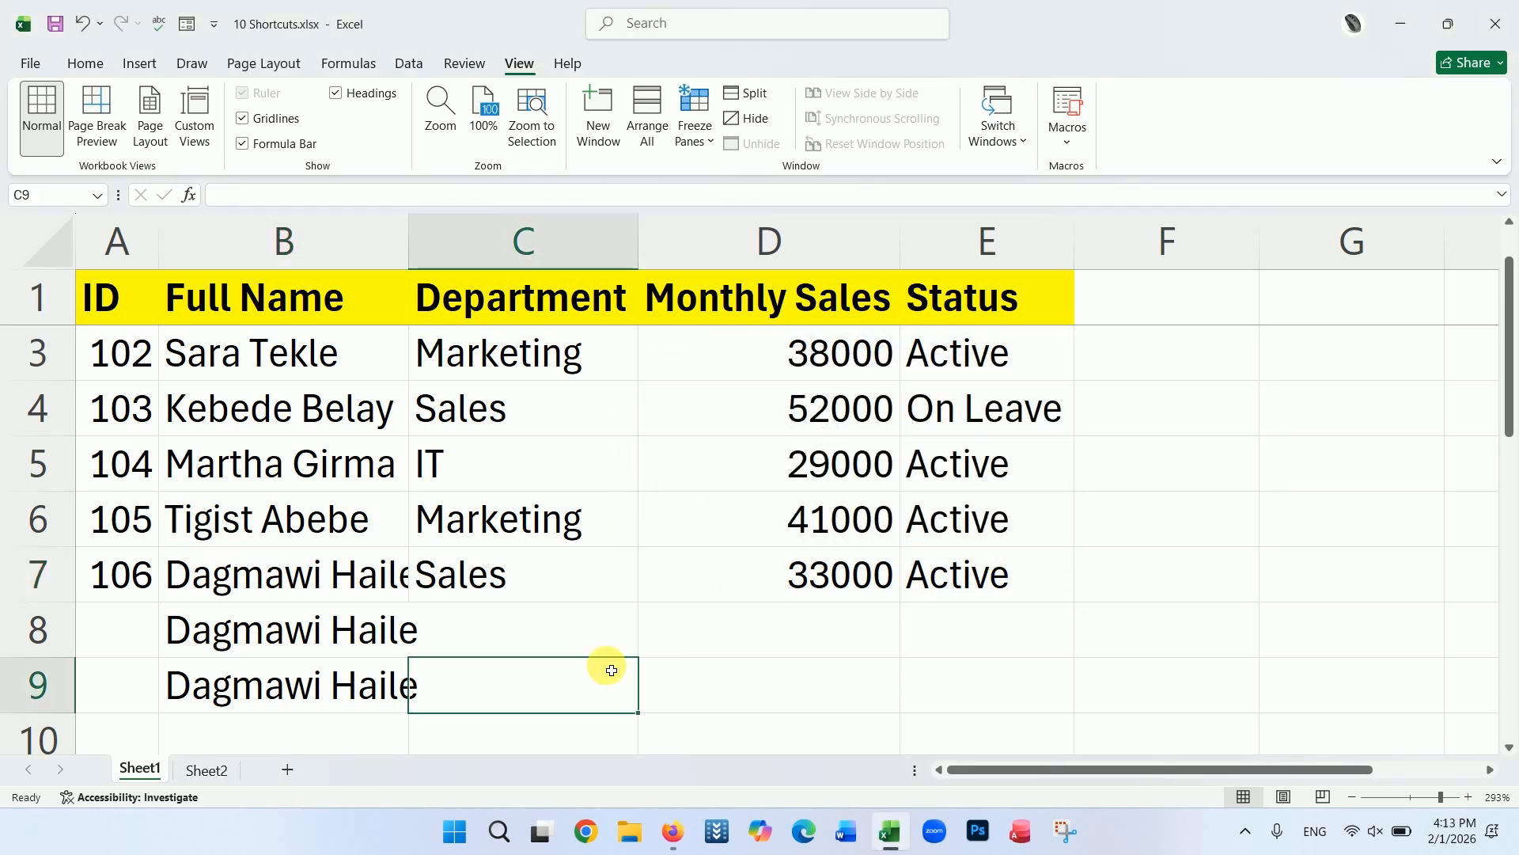
key(ctrl+z)
key(ctrl+z)
key(ctrl+z)
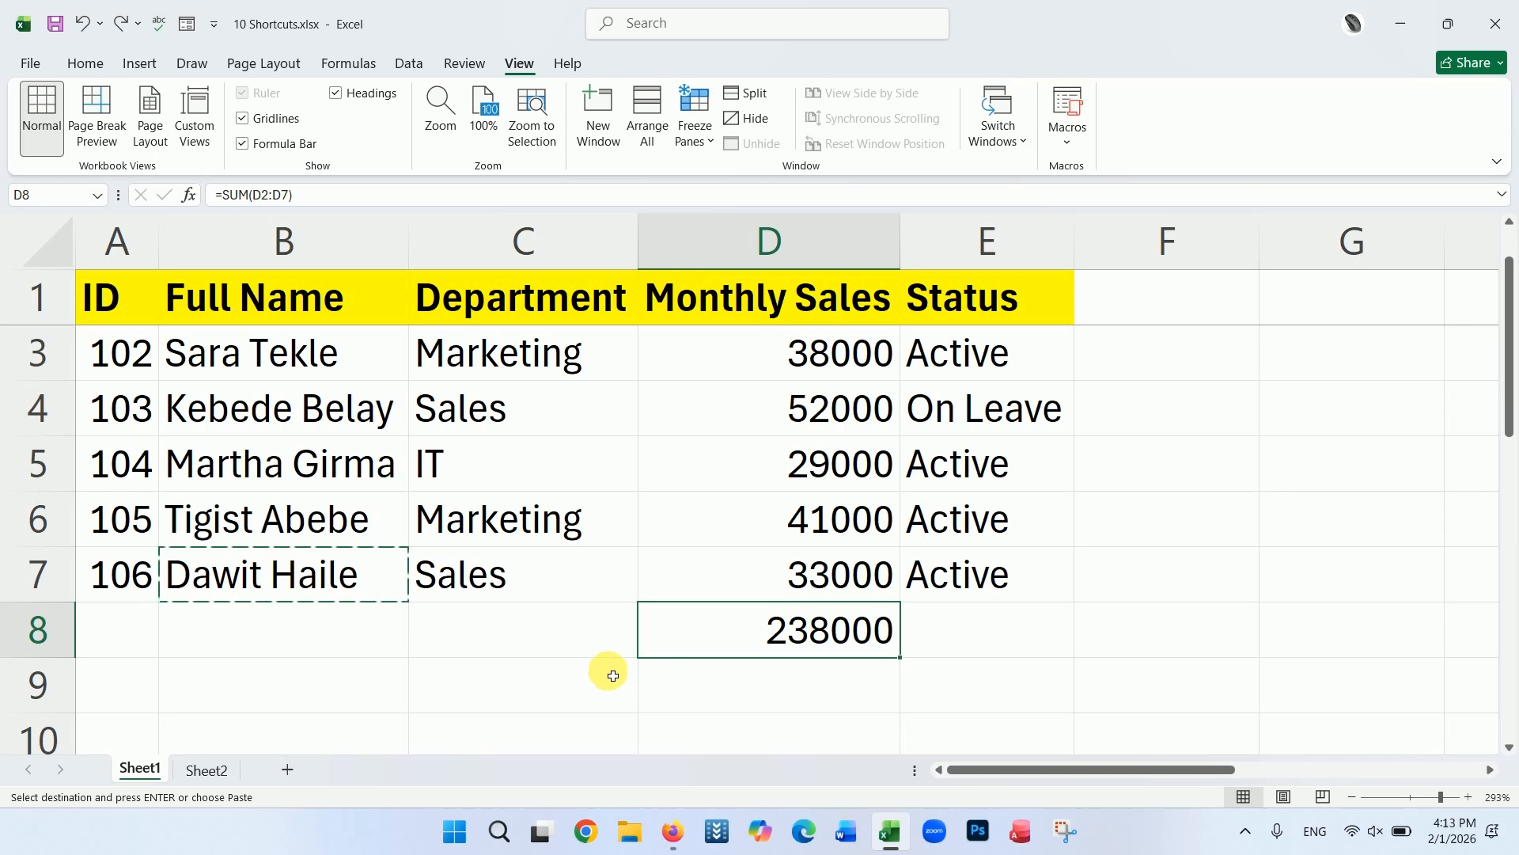
Switch to Sheet2 and return to Sheet1.
key(ctrl+Page_Down)
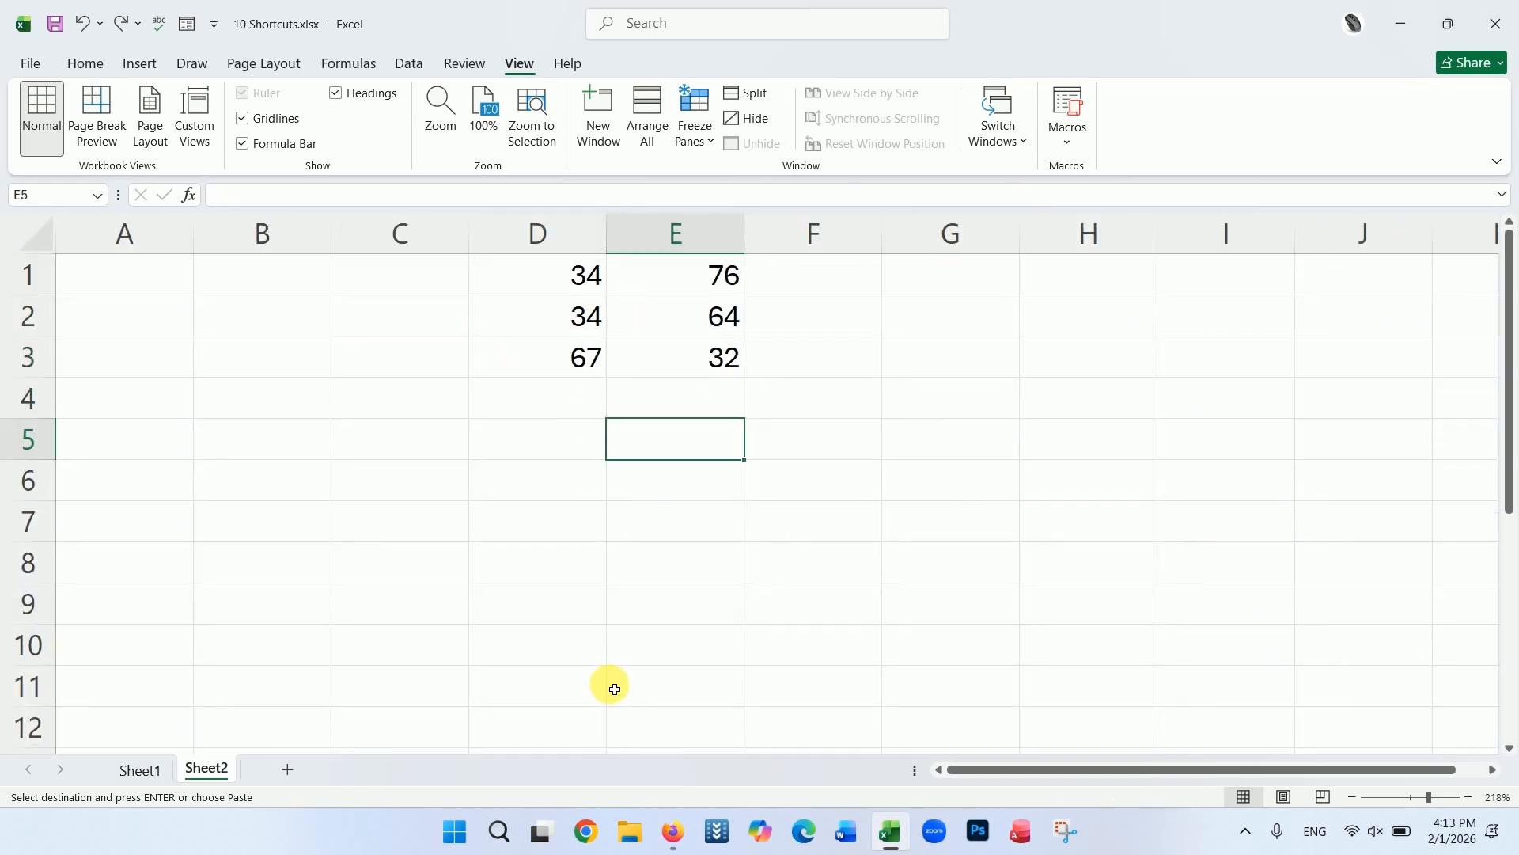
key(ctrl+Page_Up)
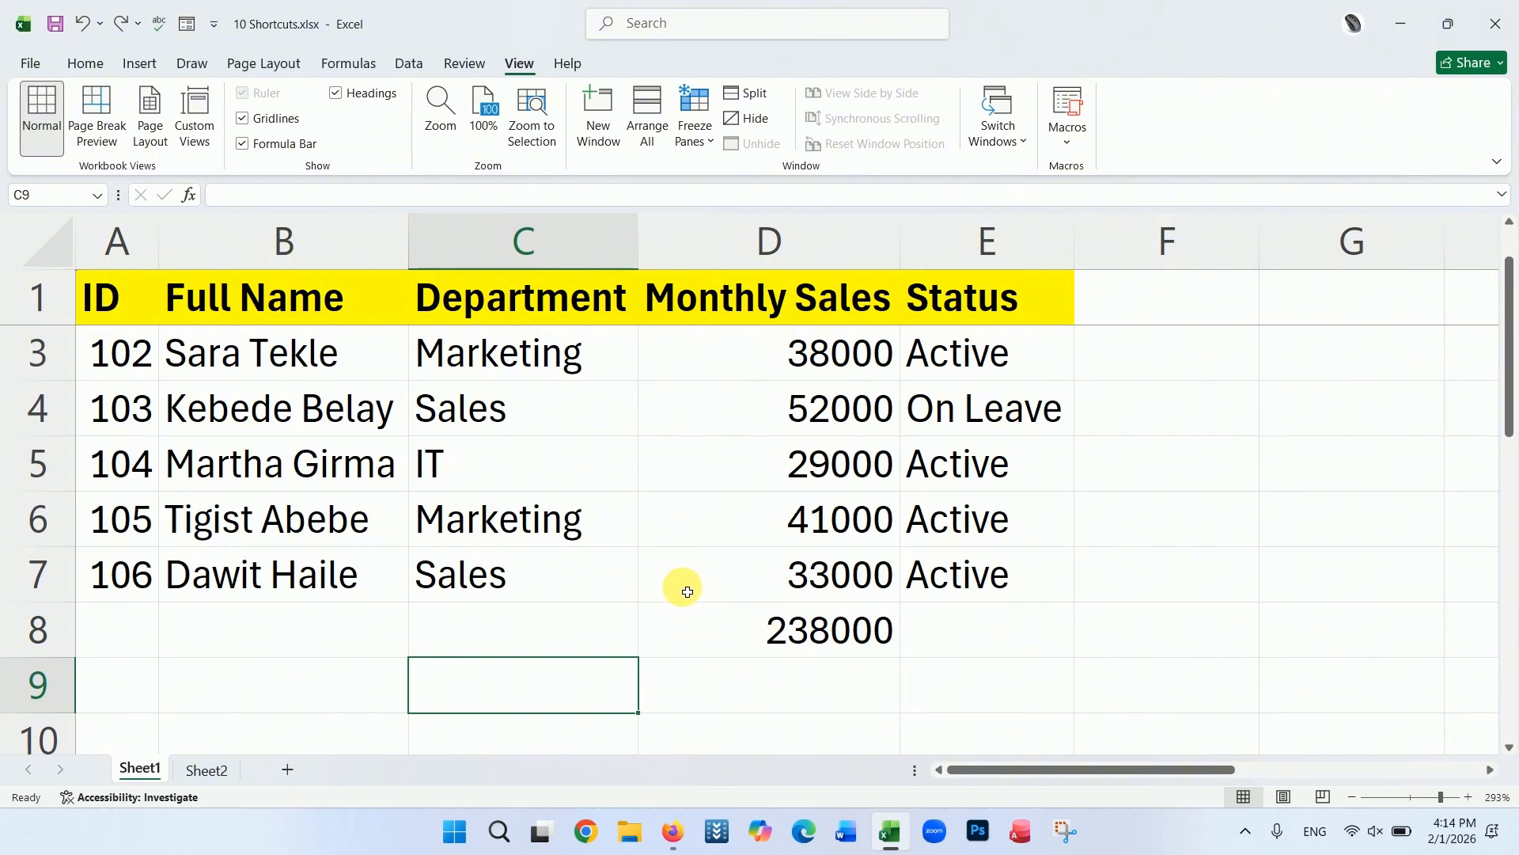
Format the monthly sales figures and their total in D3:D8 as Currency.
click(792, 378)
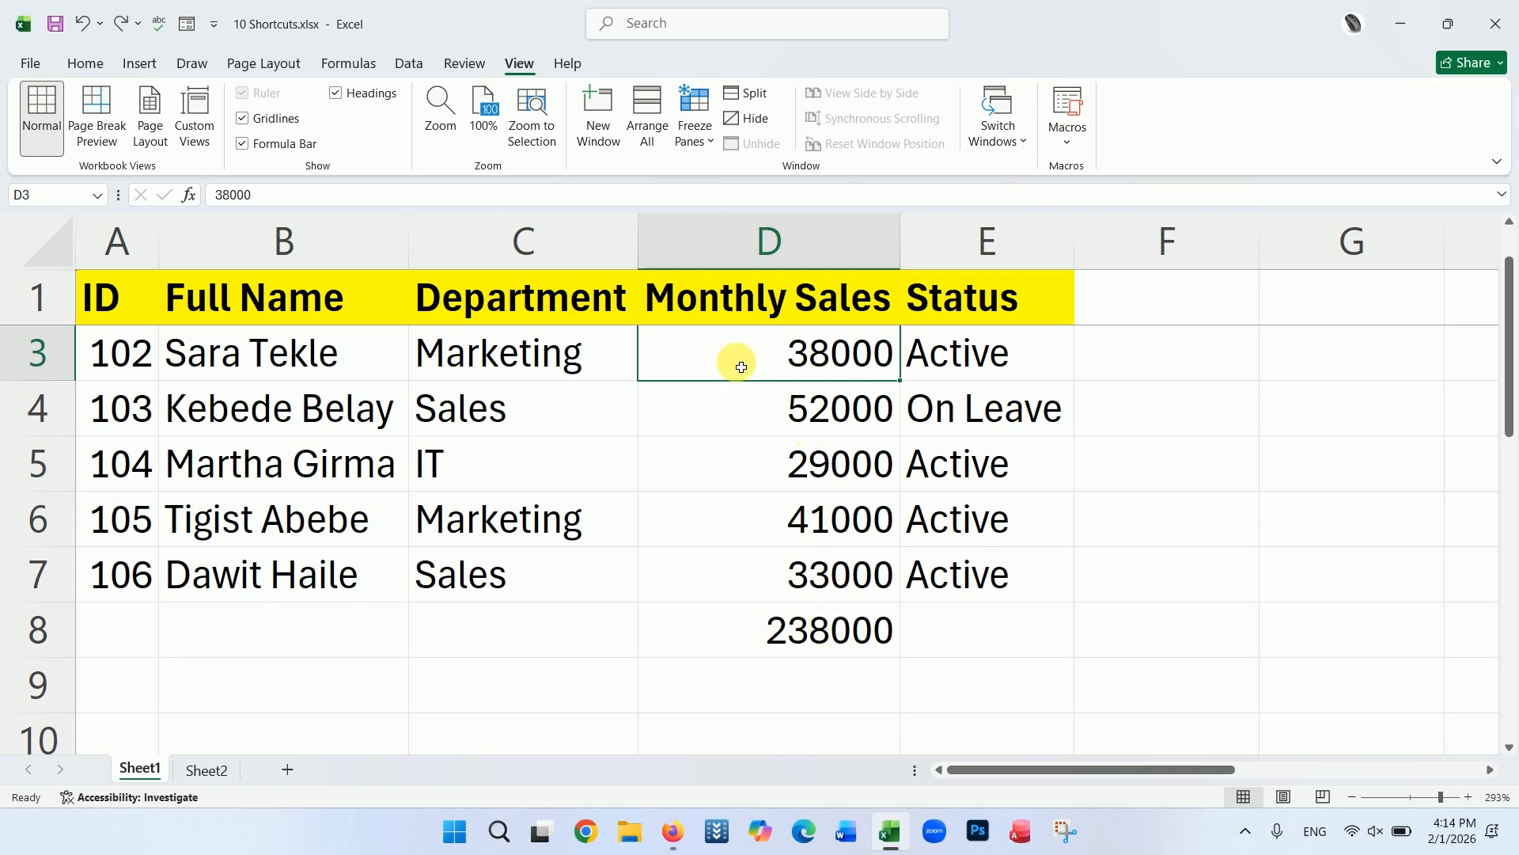
key(ctrl+shift+Down)
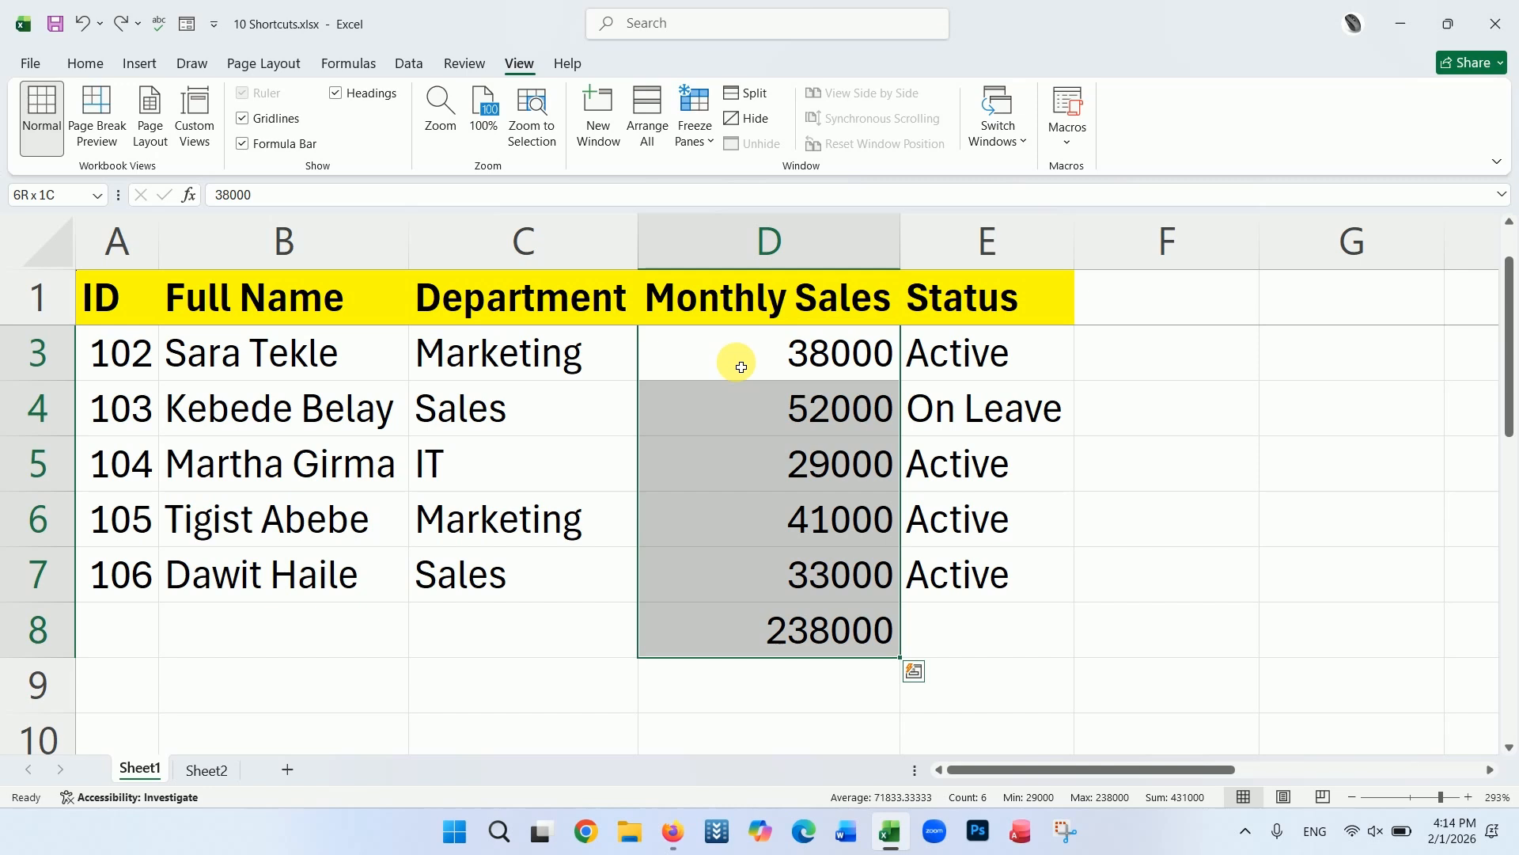
key(ctrl+1)
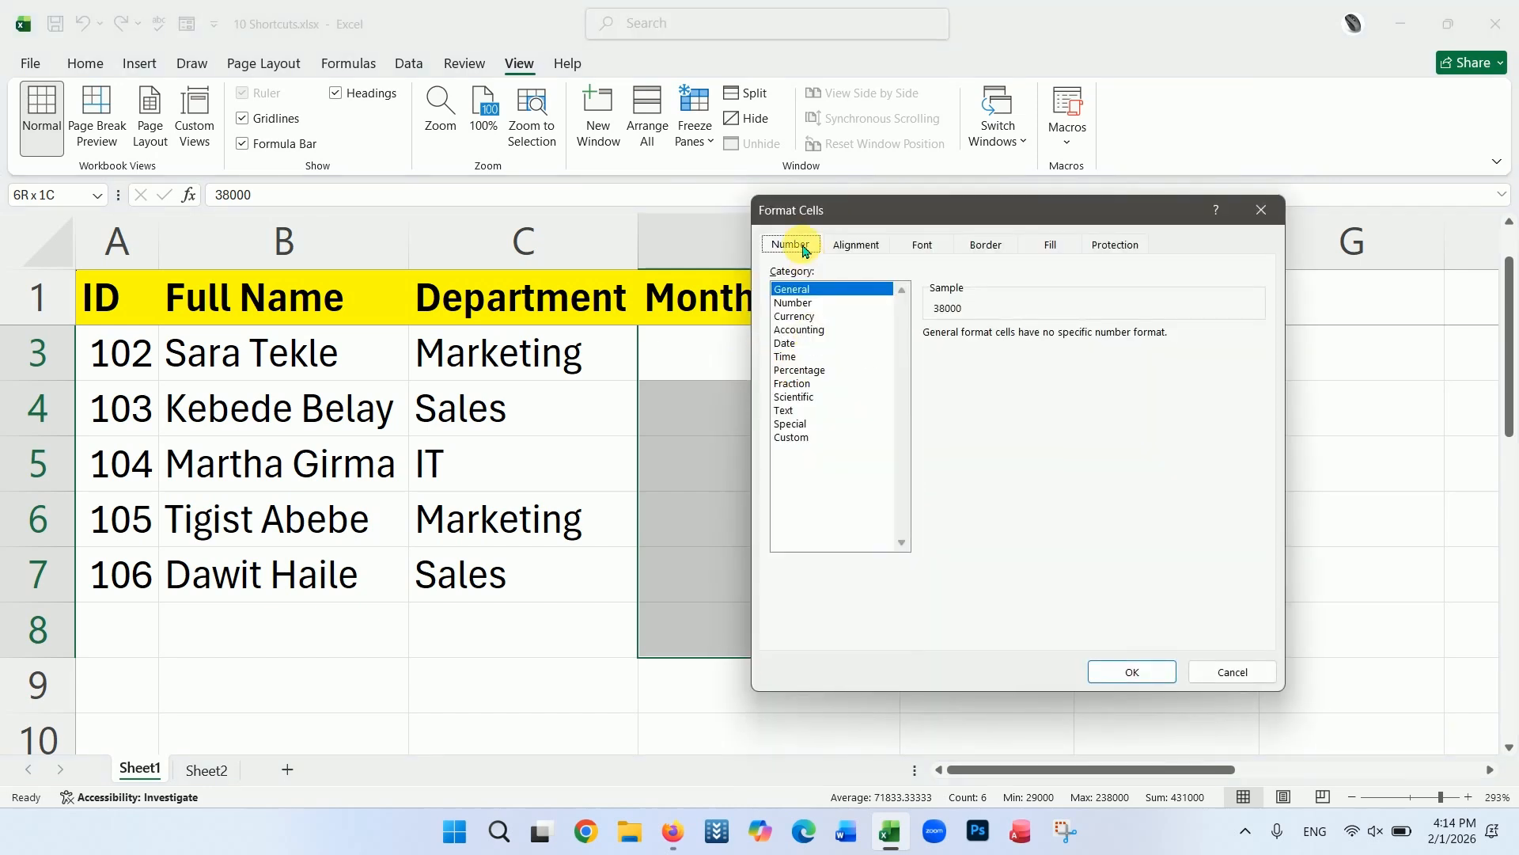
drag(840, 222, 1033, 199)
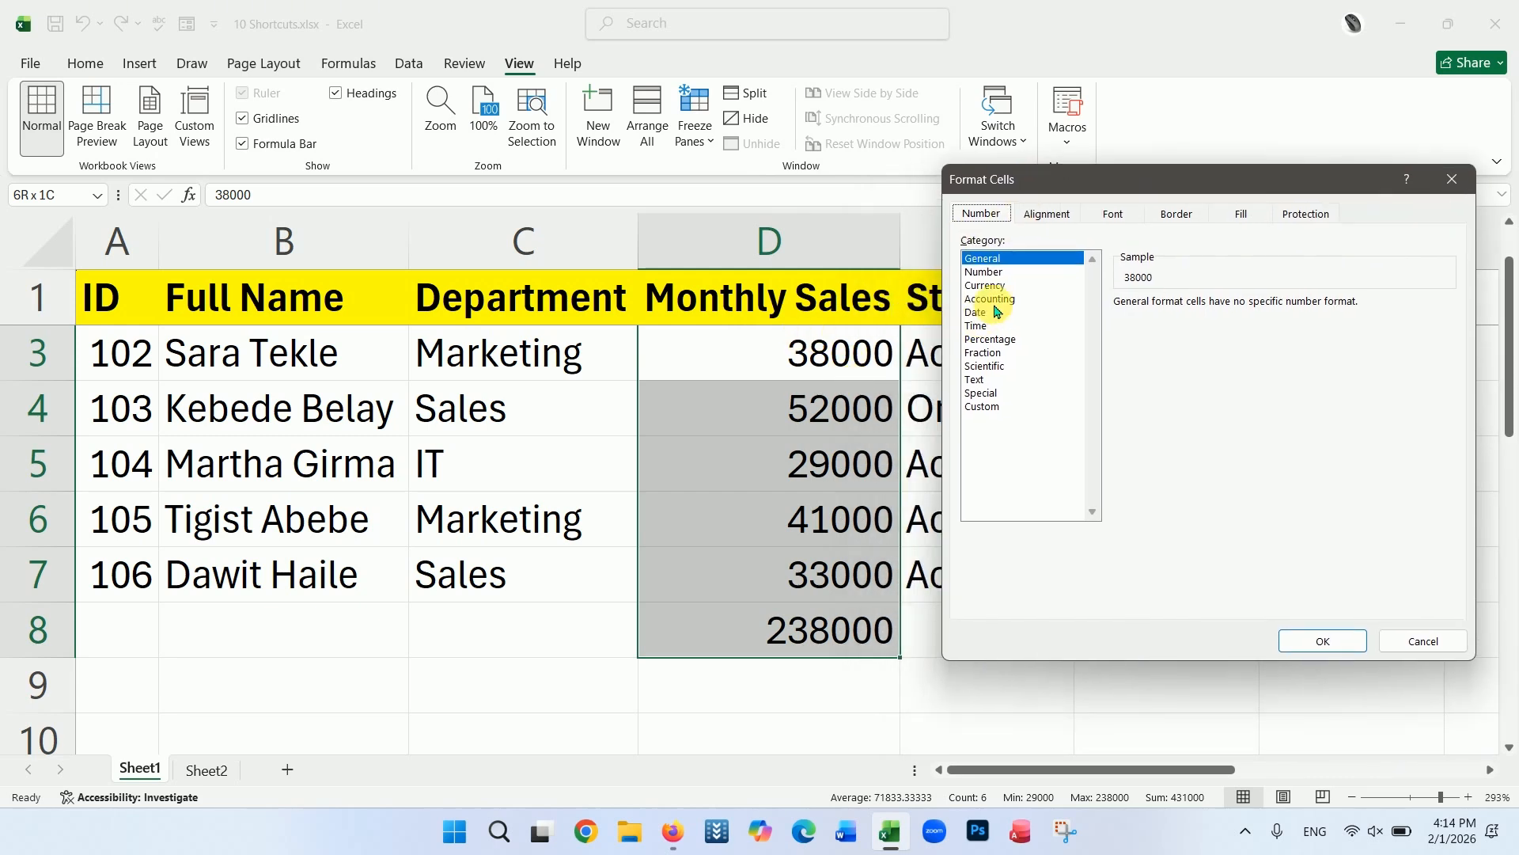
click(989, 272)
click(998, 299)
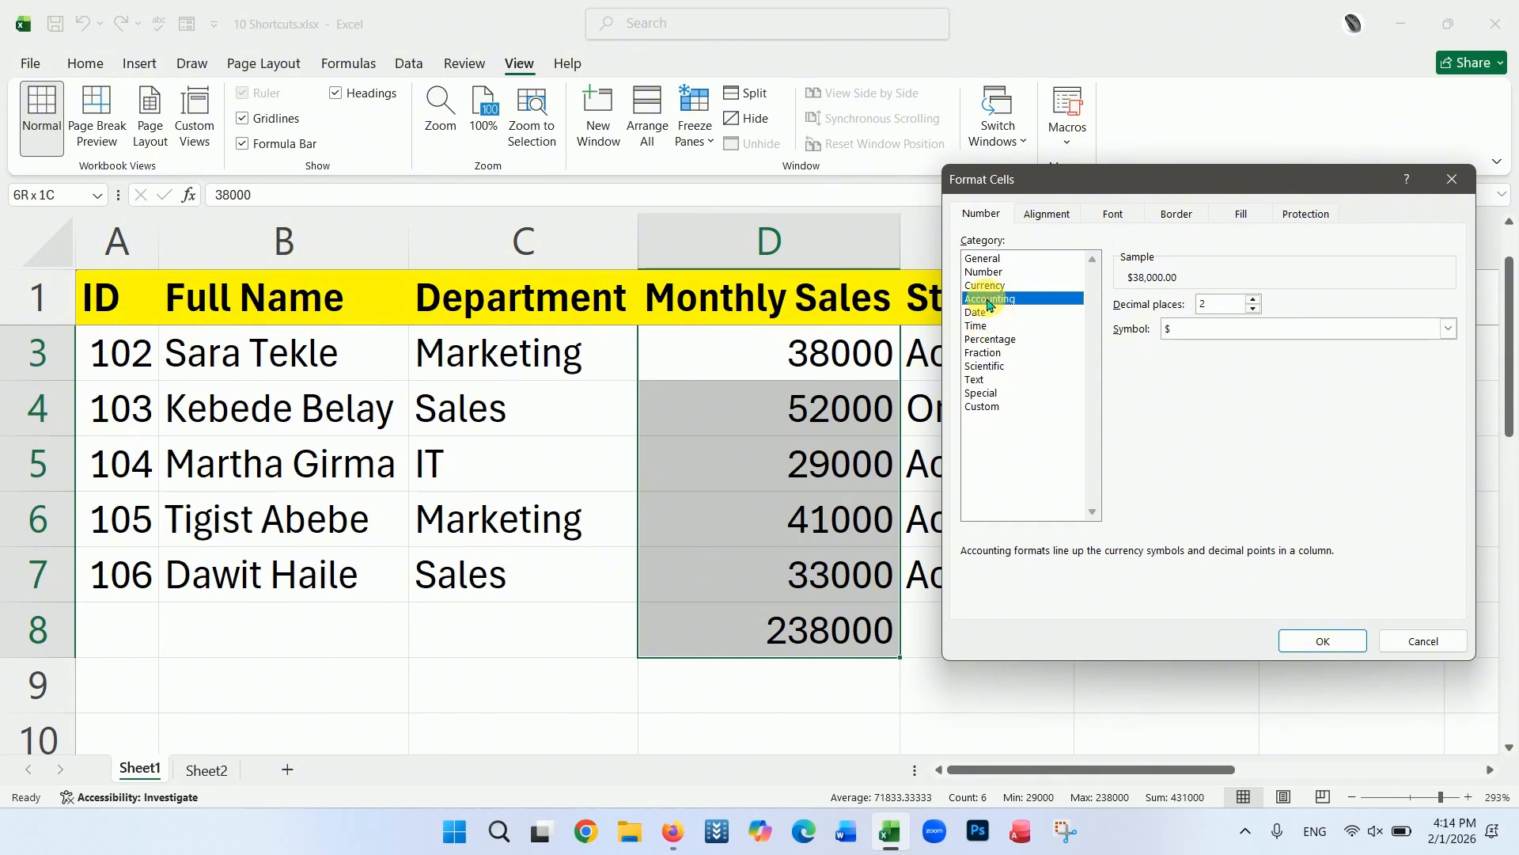
click(1002, 287)
click(1310, 637)
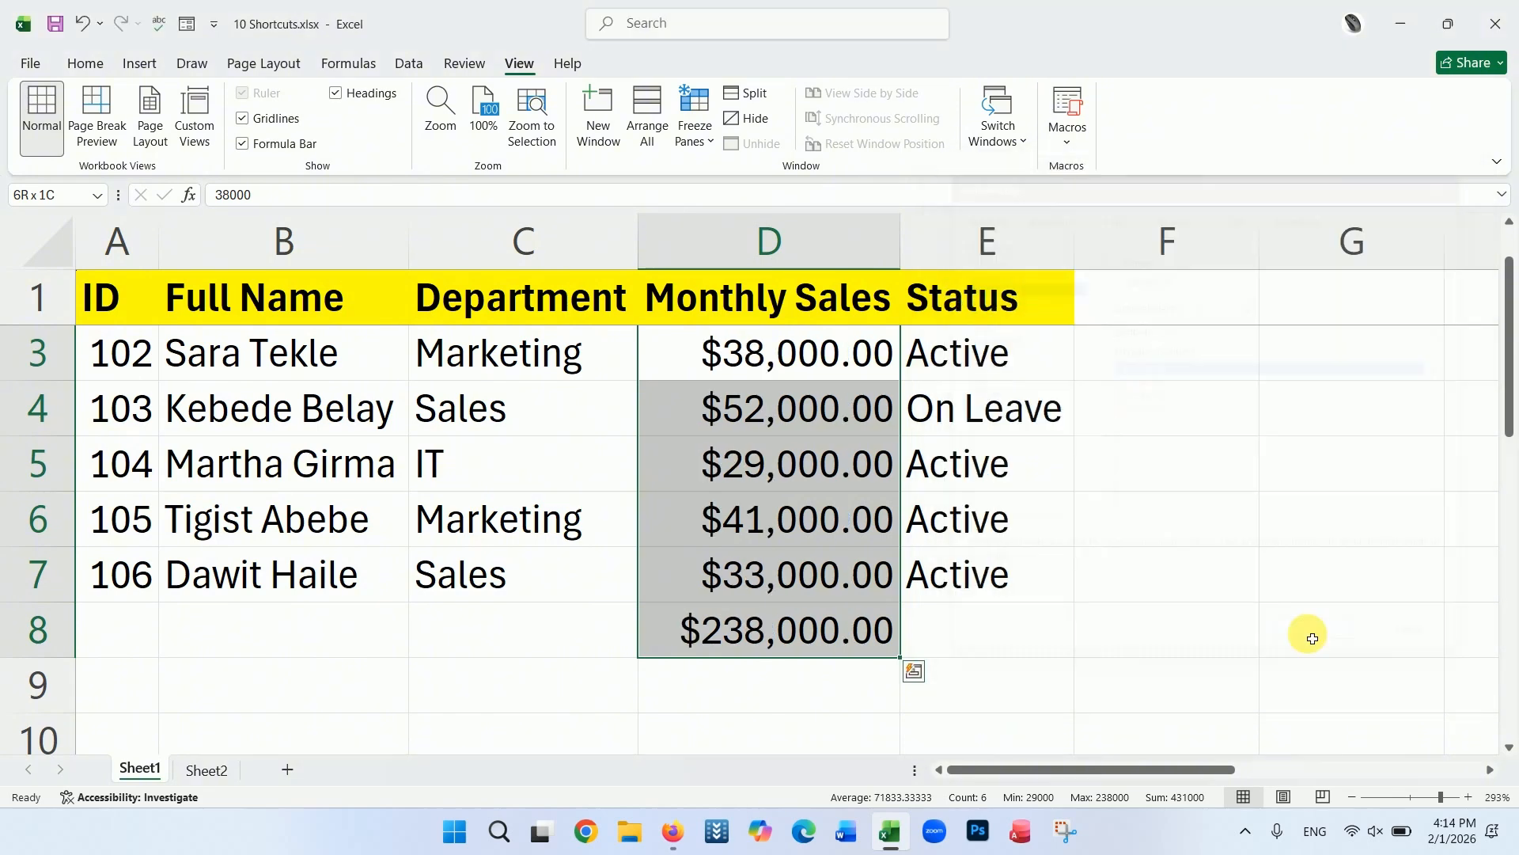
click(792, 685)
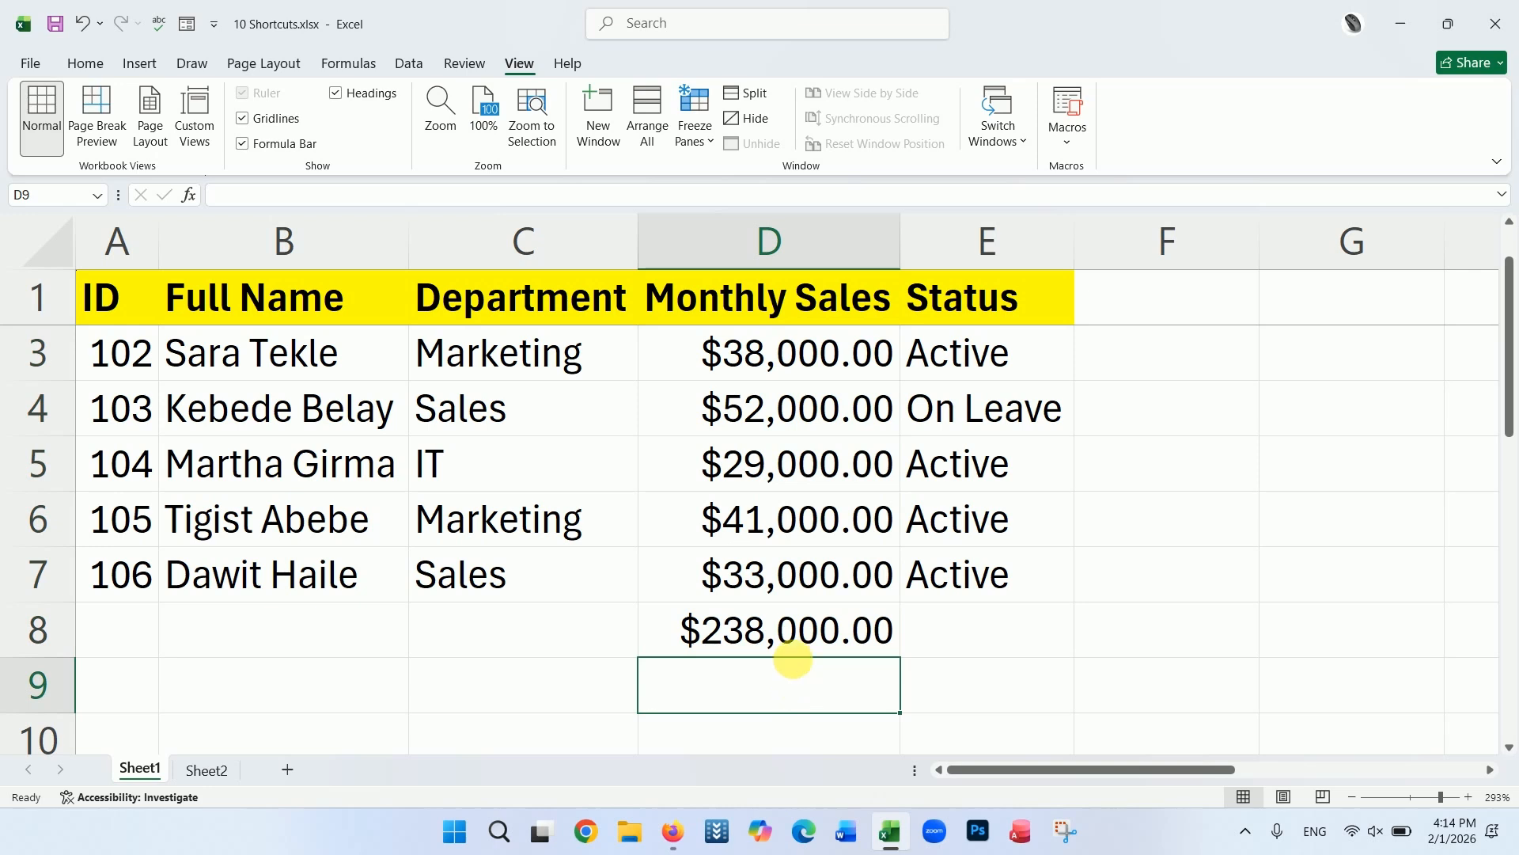
Open and close Format Cells for the names in B3:B7, and clear the total from D8.
drag(339, 353, 340, 575)
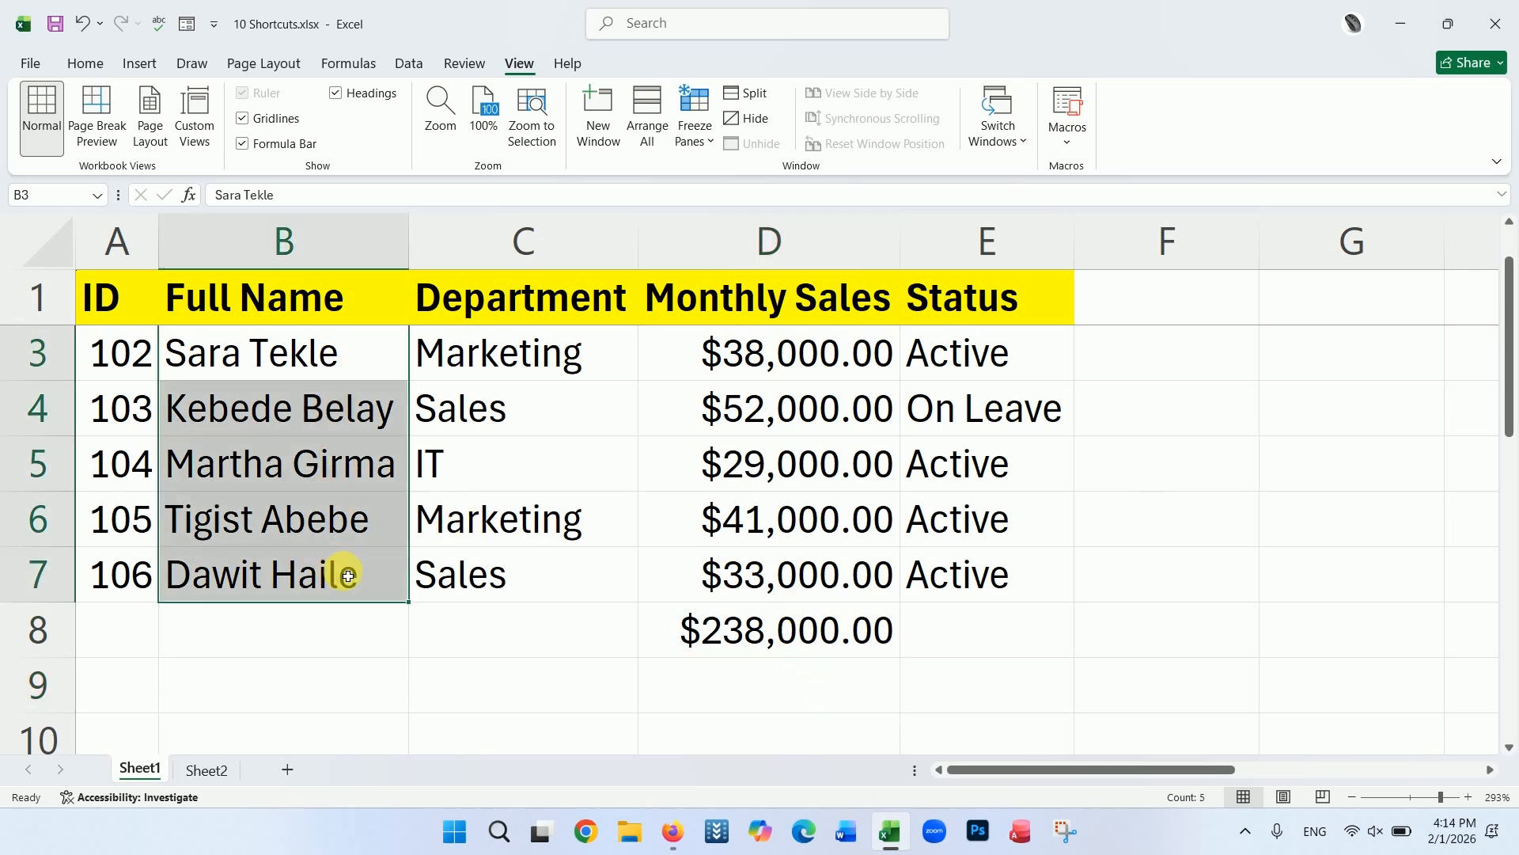
key(ctrl+1)
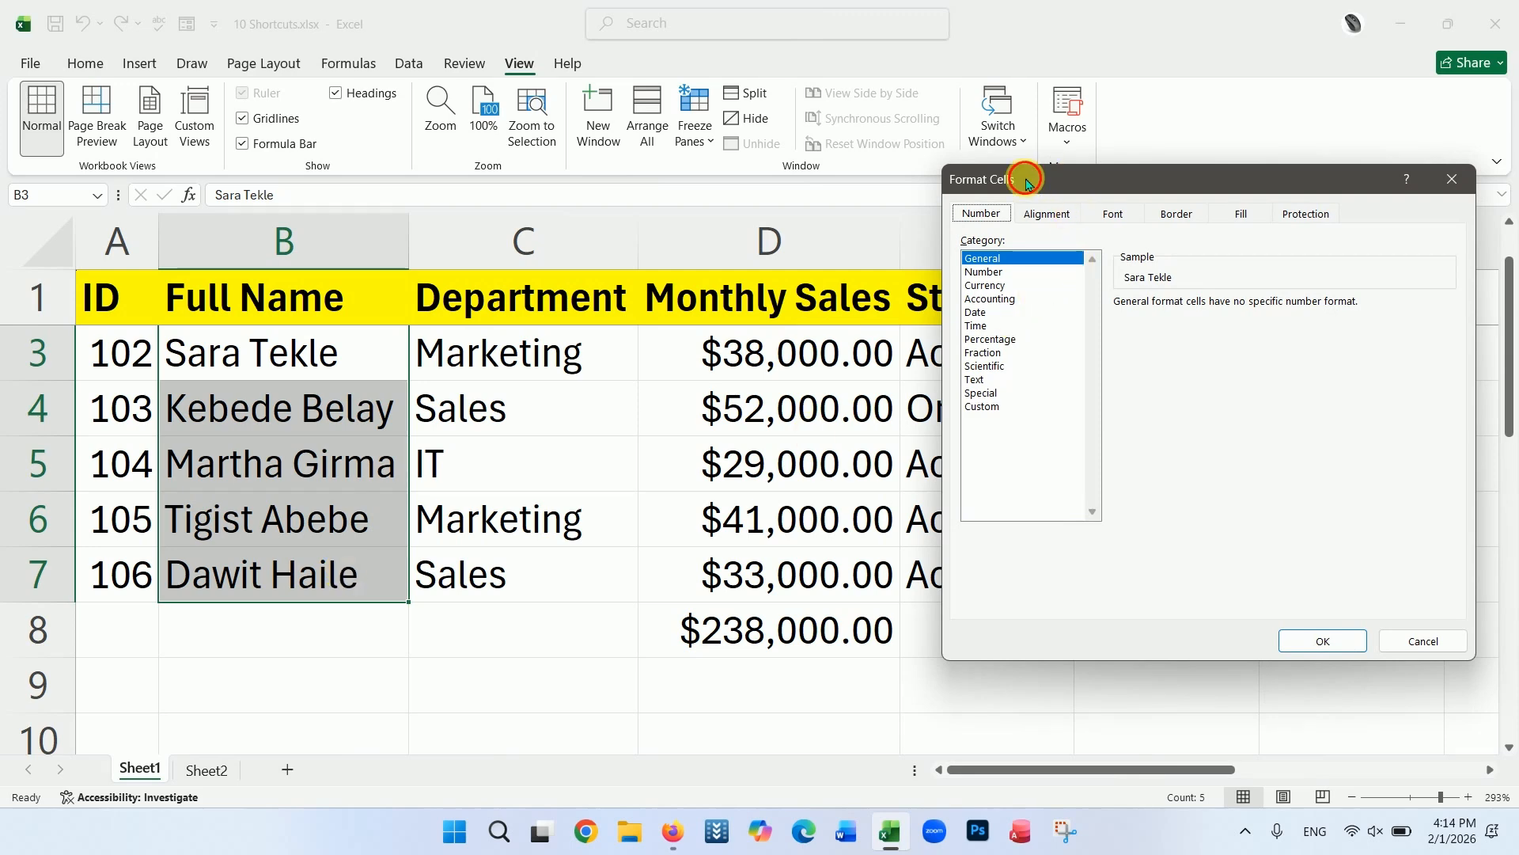
drag(1067, 182, 673, 230)
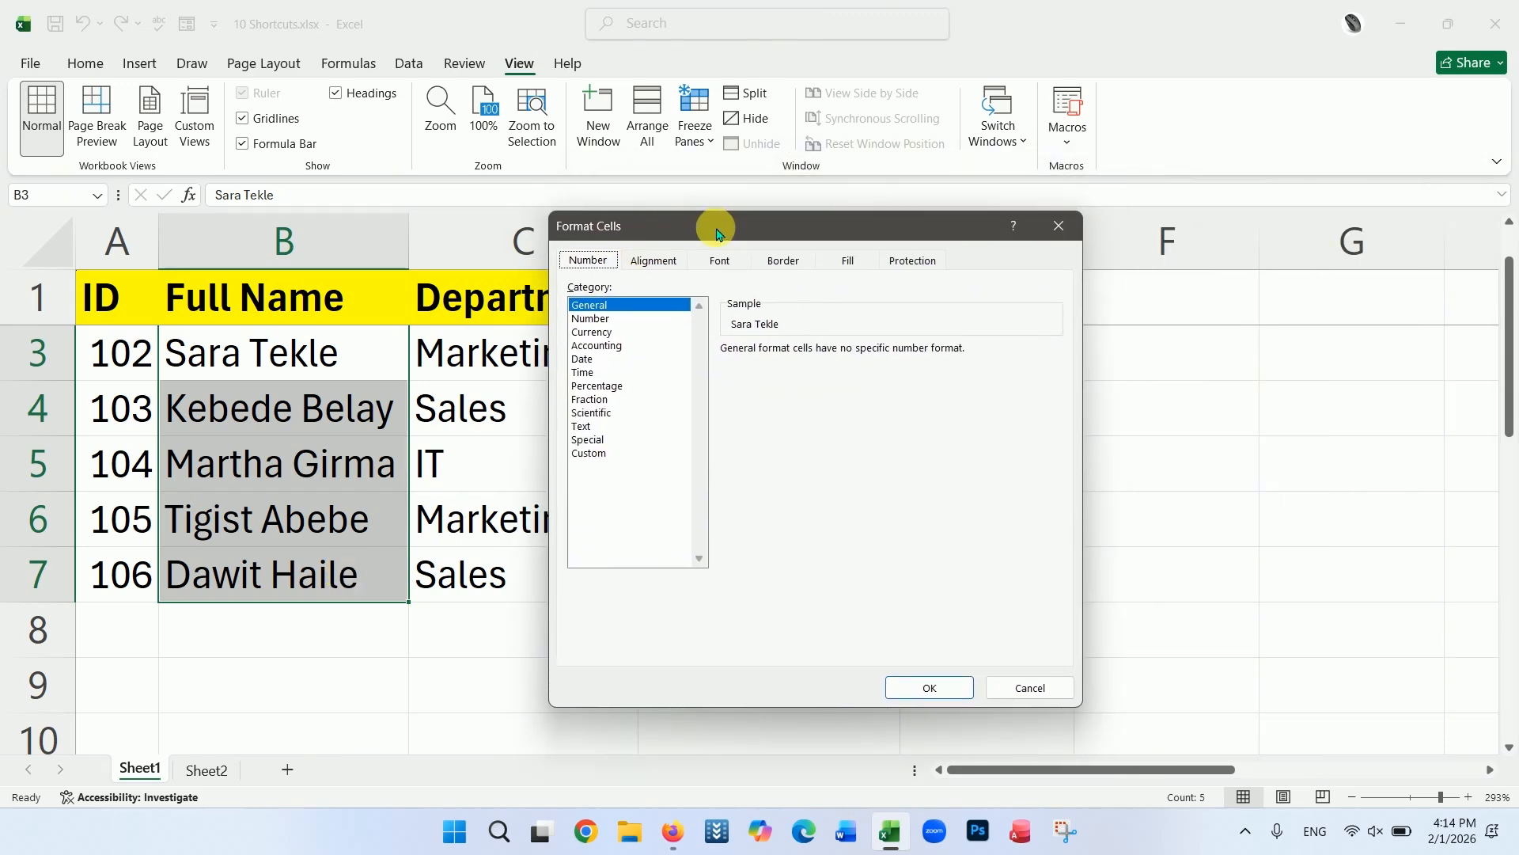
click(1065, 229)
click(841, 691)
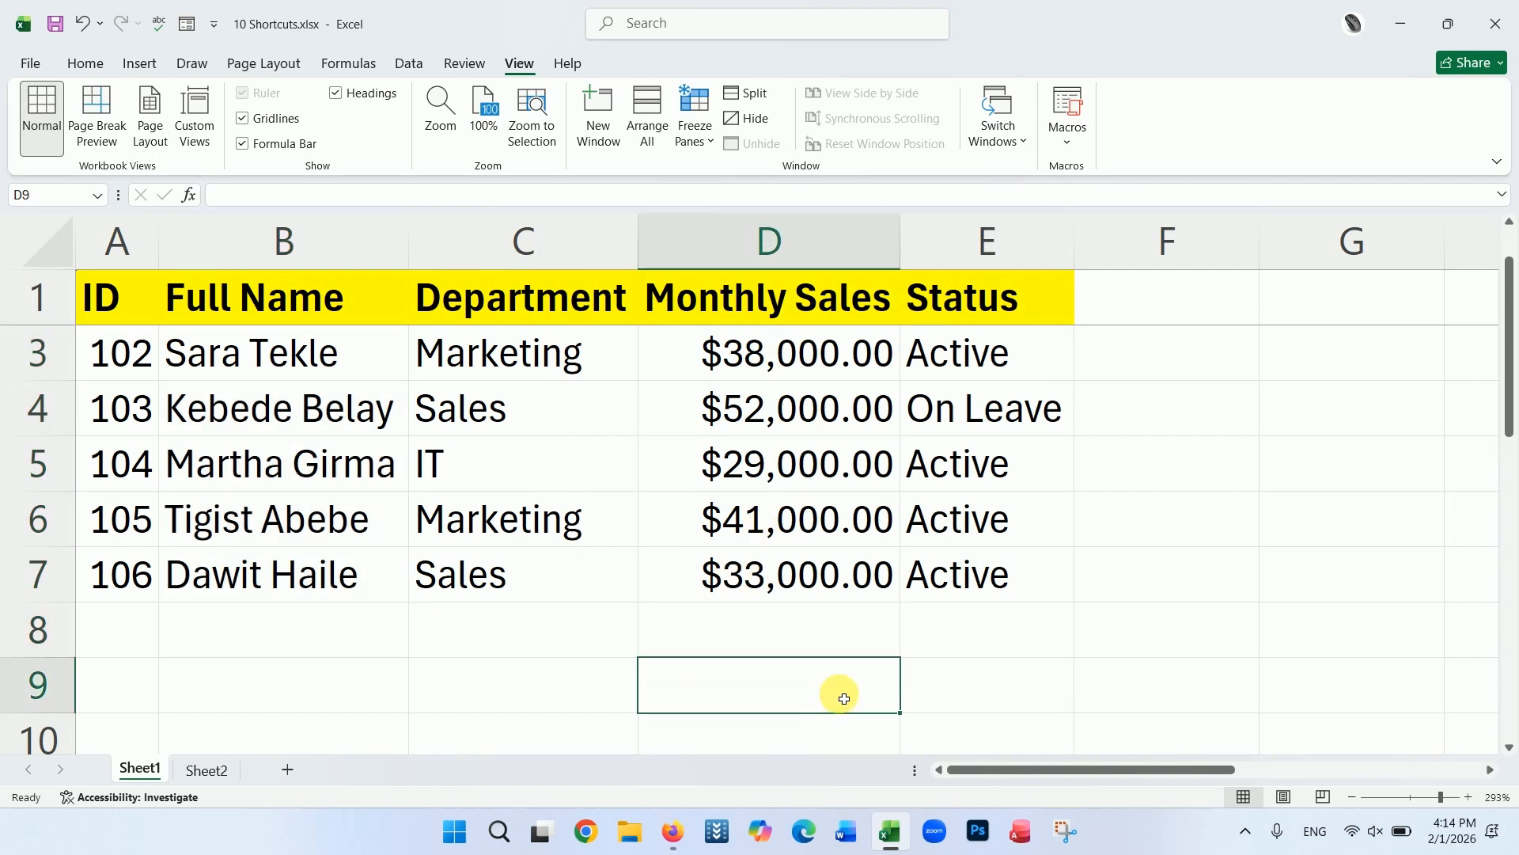
Examine the available border types for D5 and close the list.
click(560, 500)
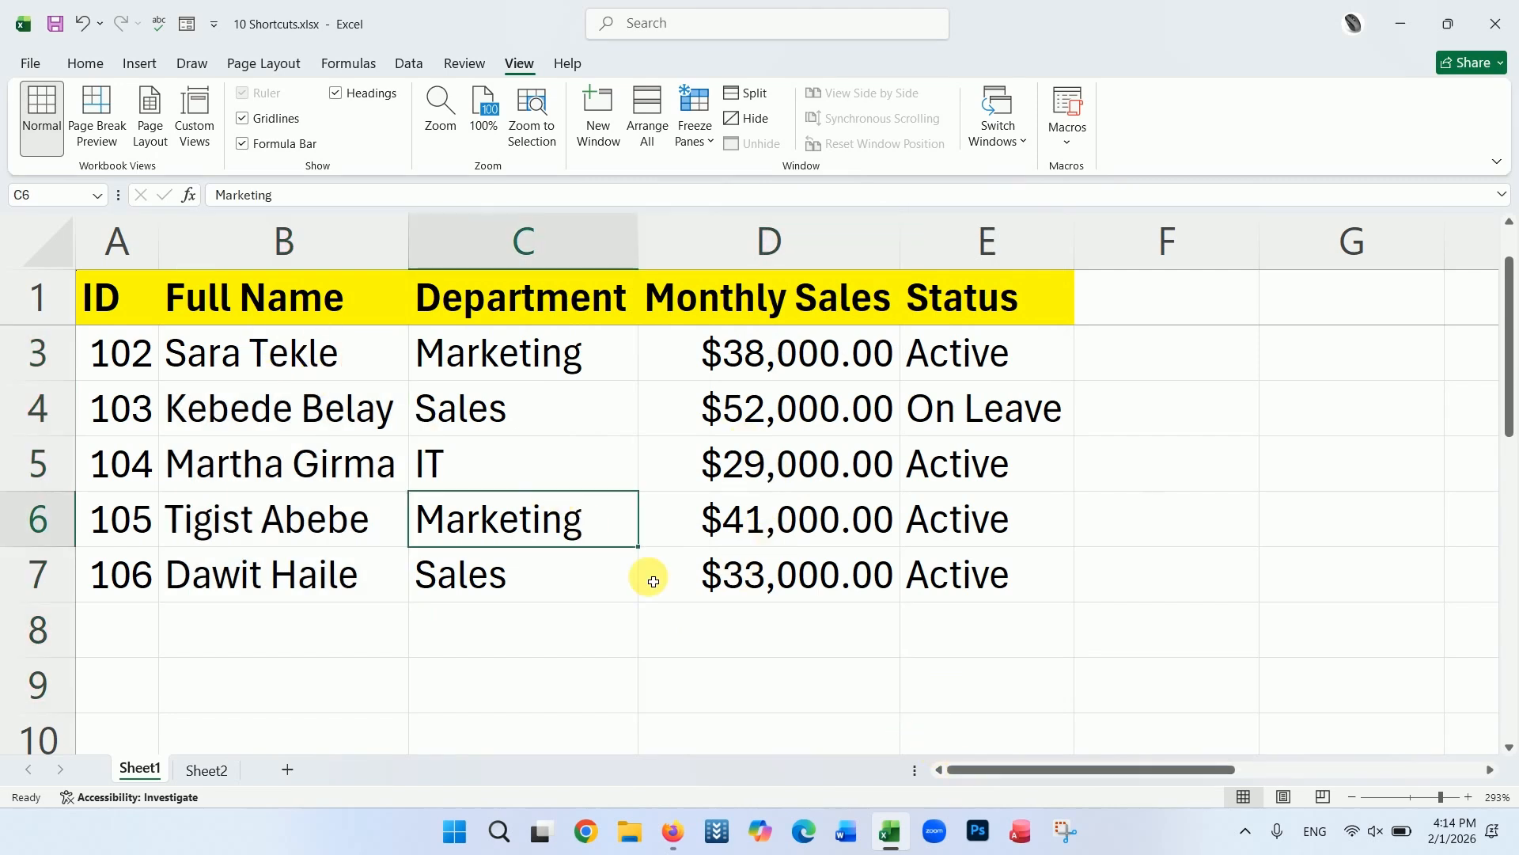
click(672, 470)
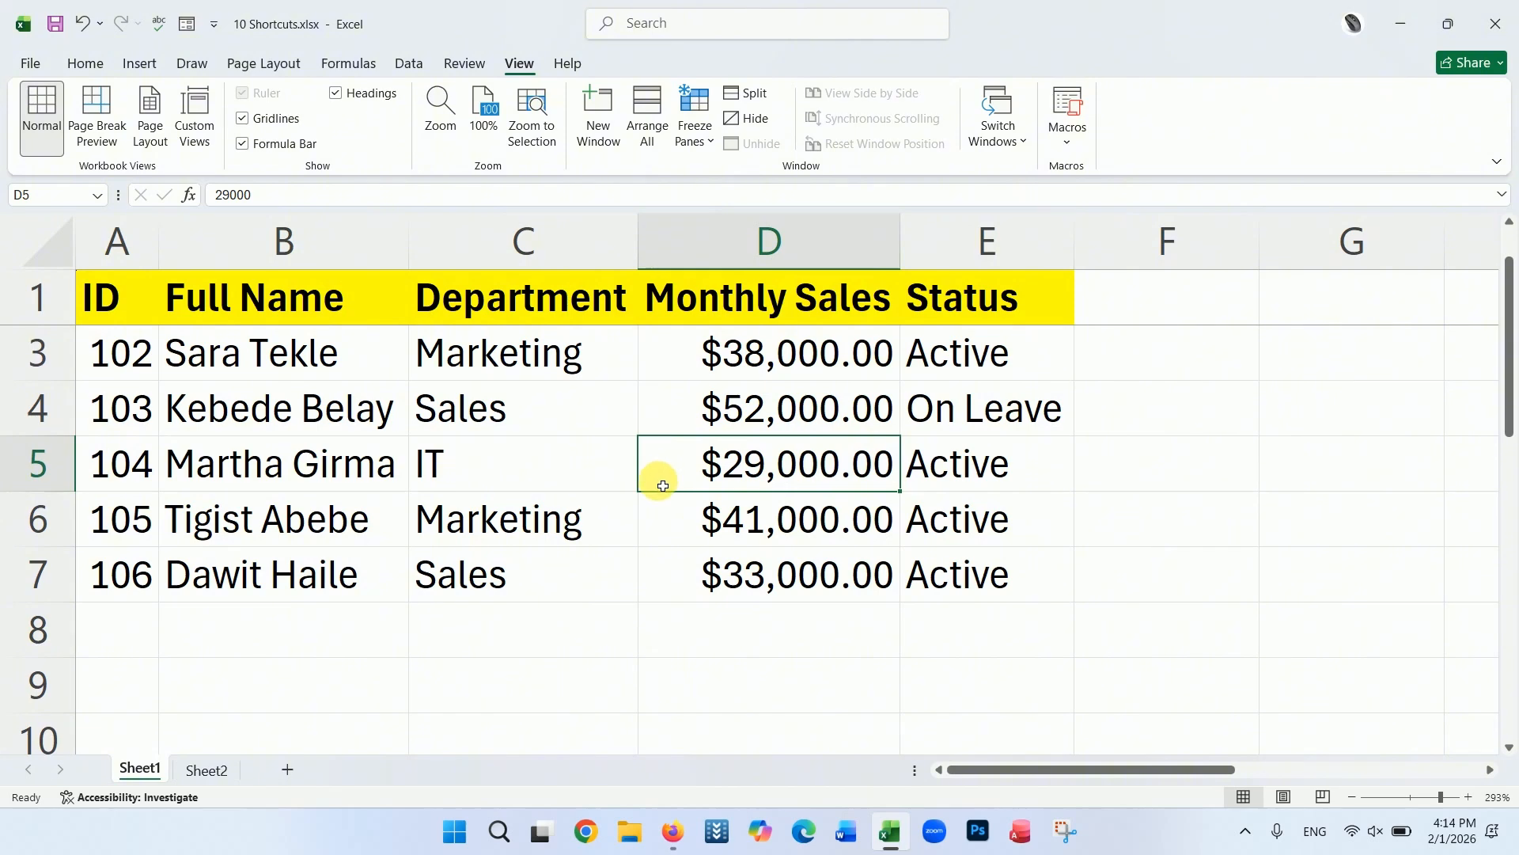
key(alt)
key(h)
key(b)
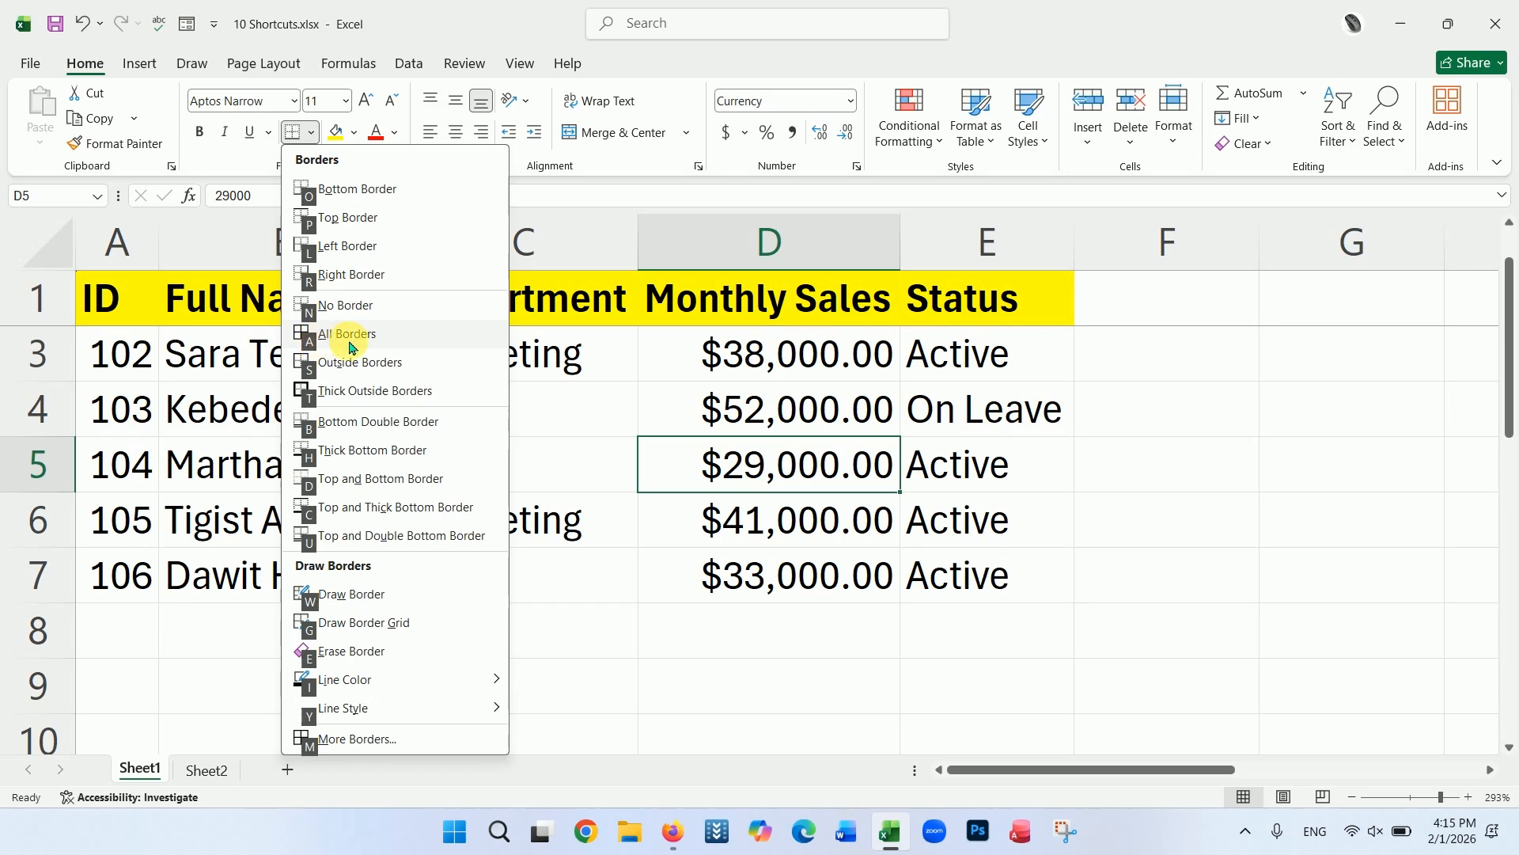
click(638, 408)
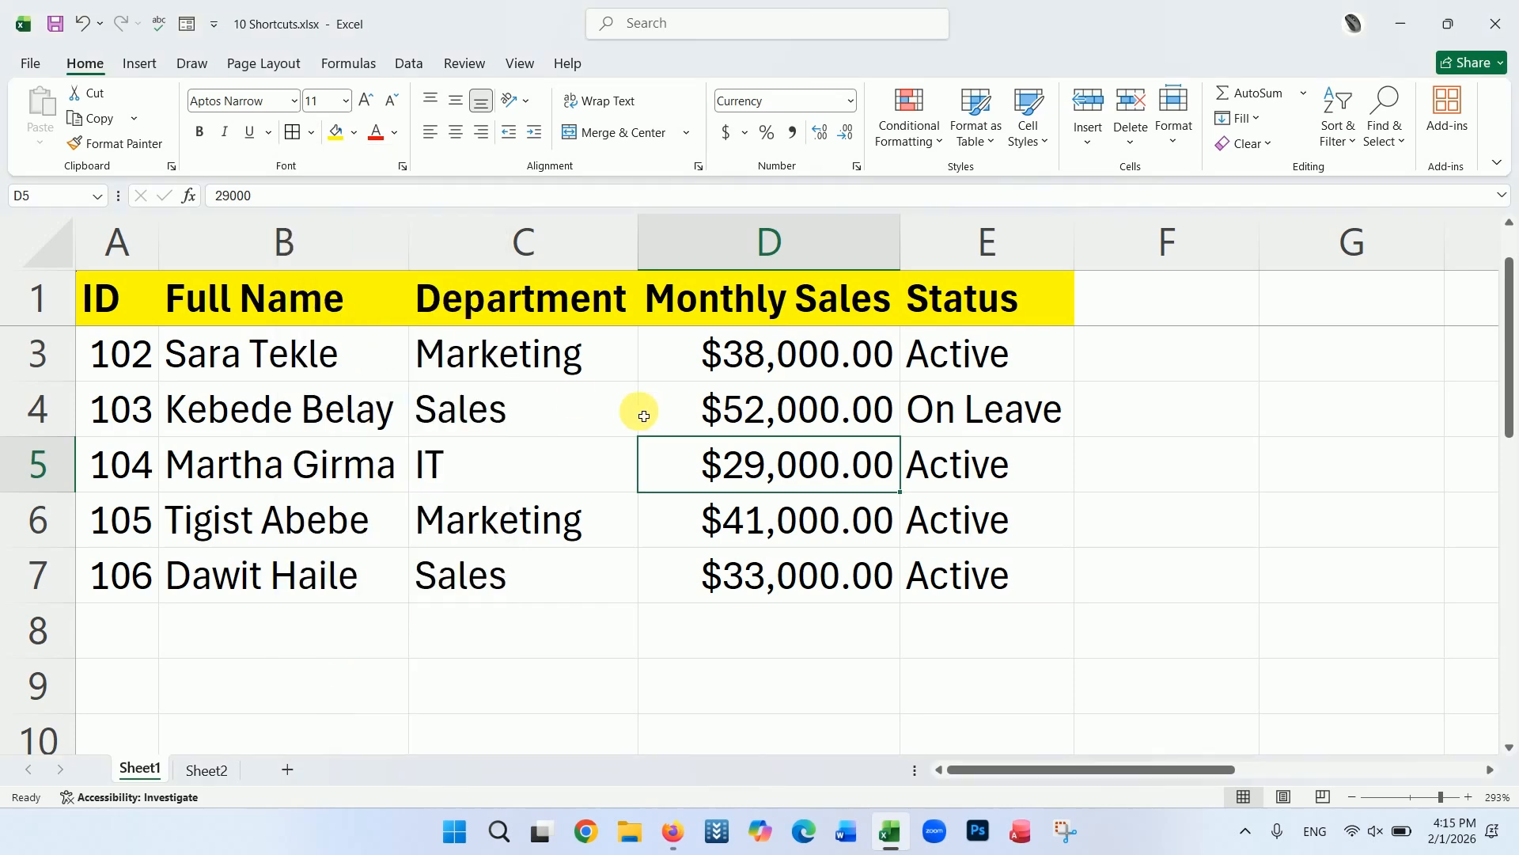
Select the whole employee table and apply All Borders to it.
click(804, 539)
click(815, 485)
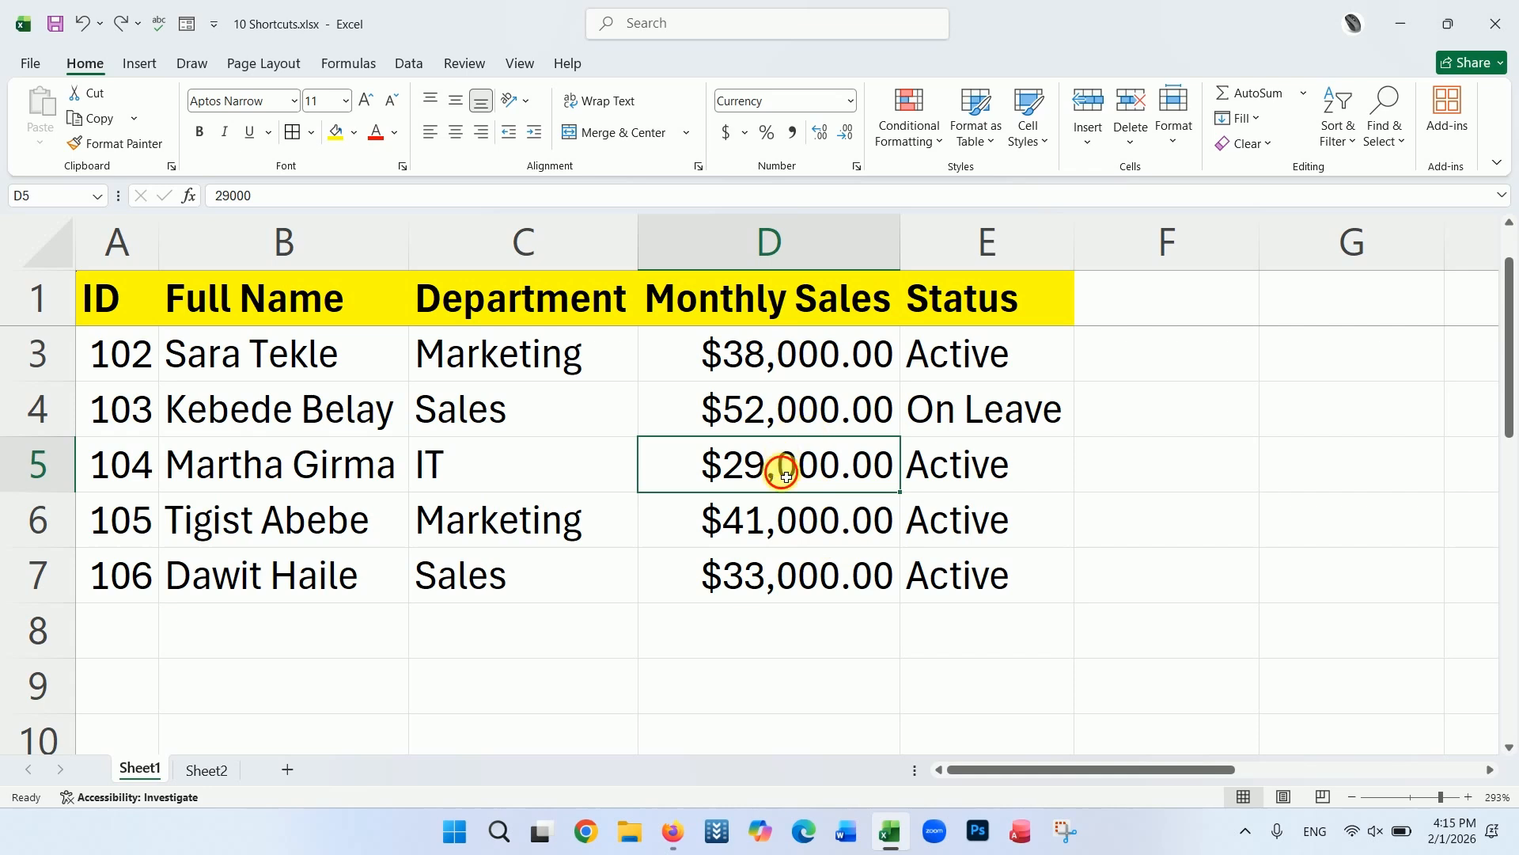
click(784, 538)
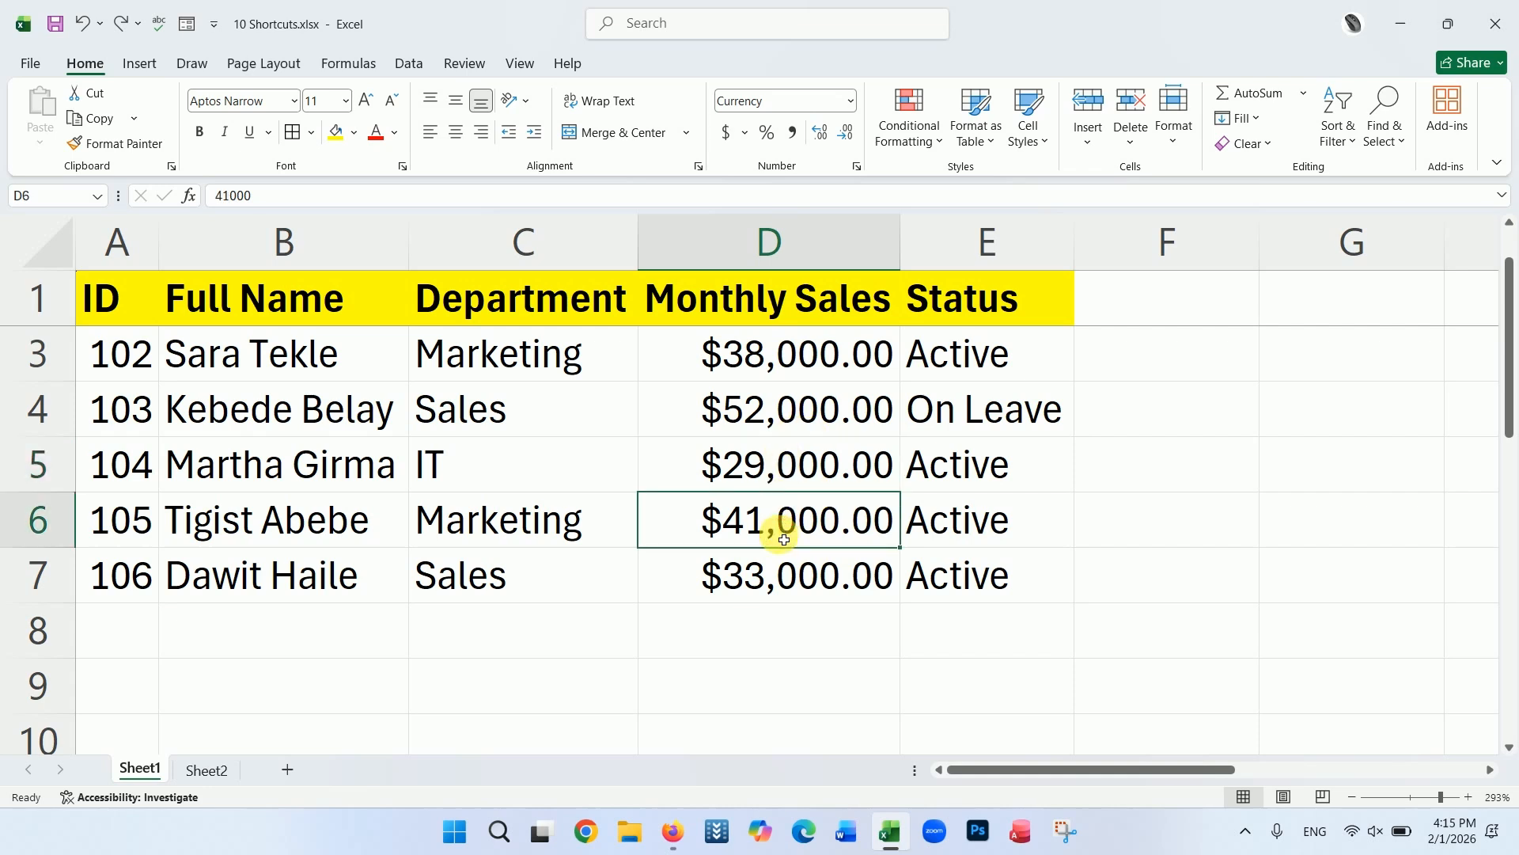
key(ctrl+a)
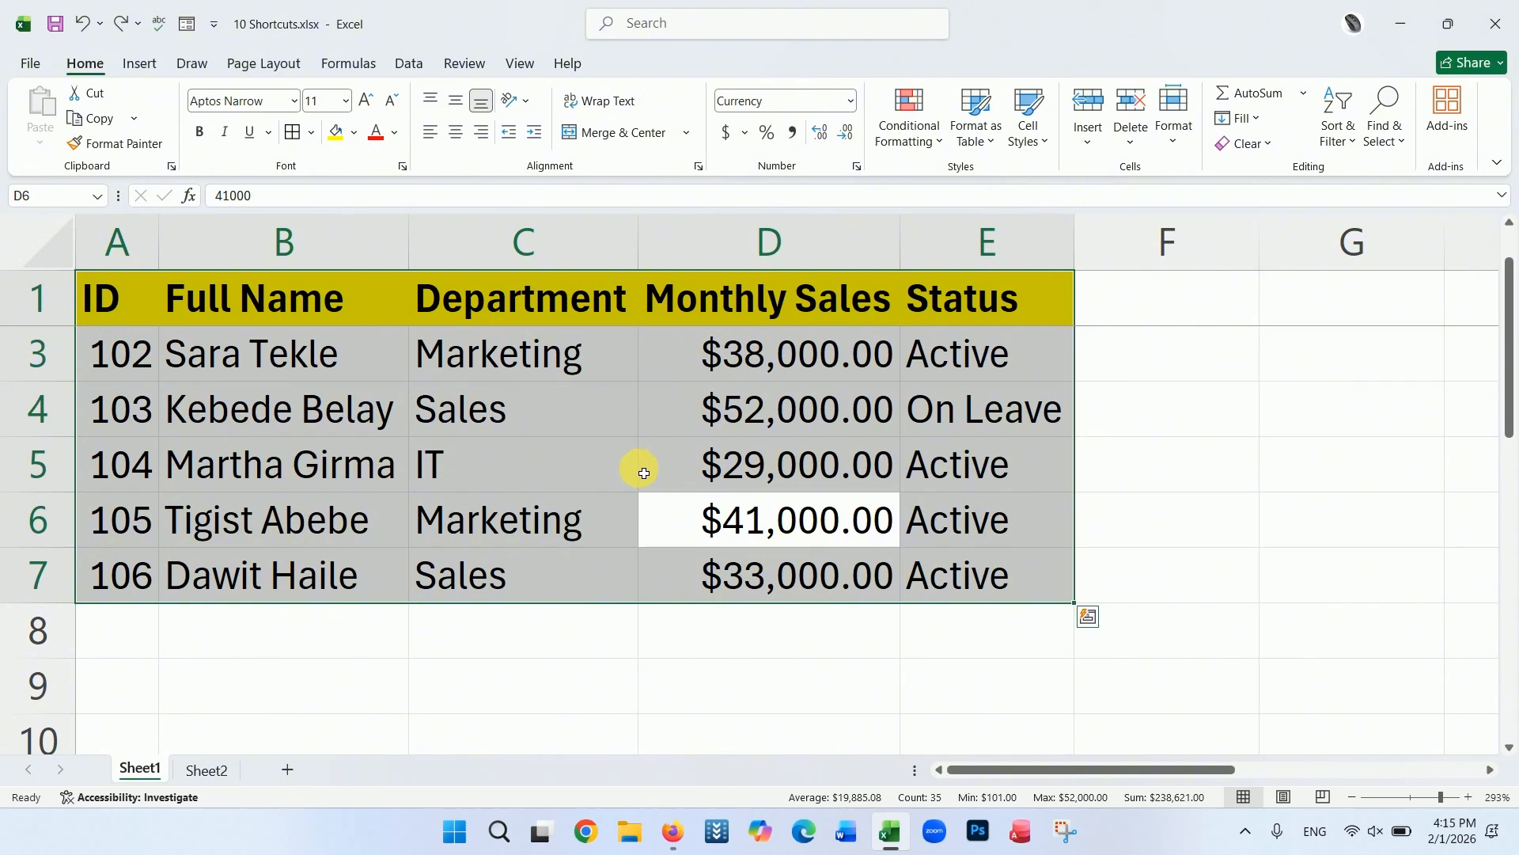
key(alt)
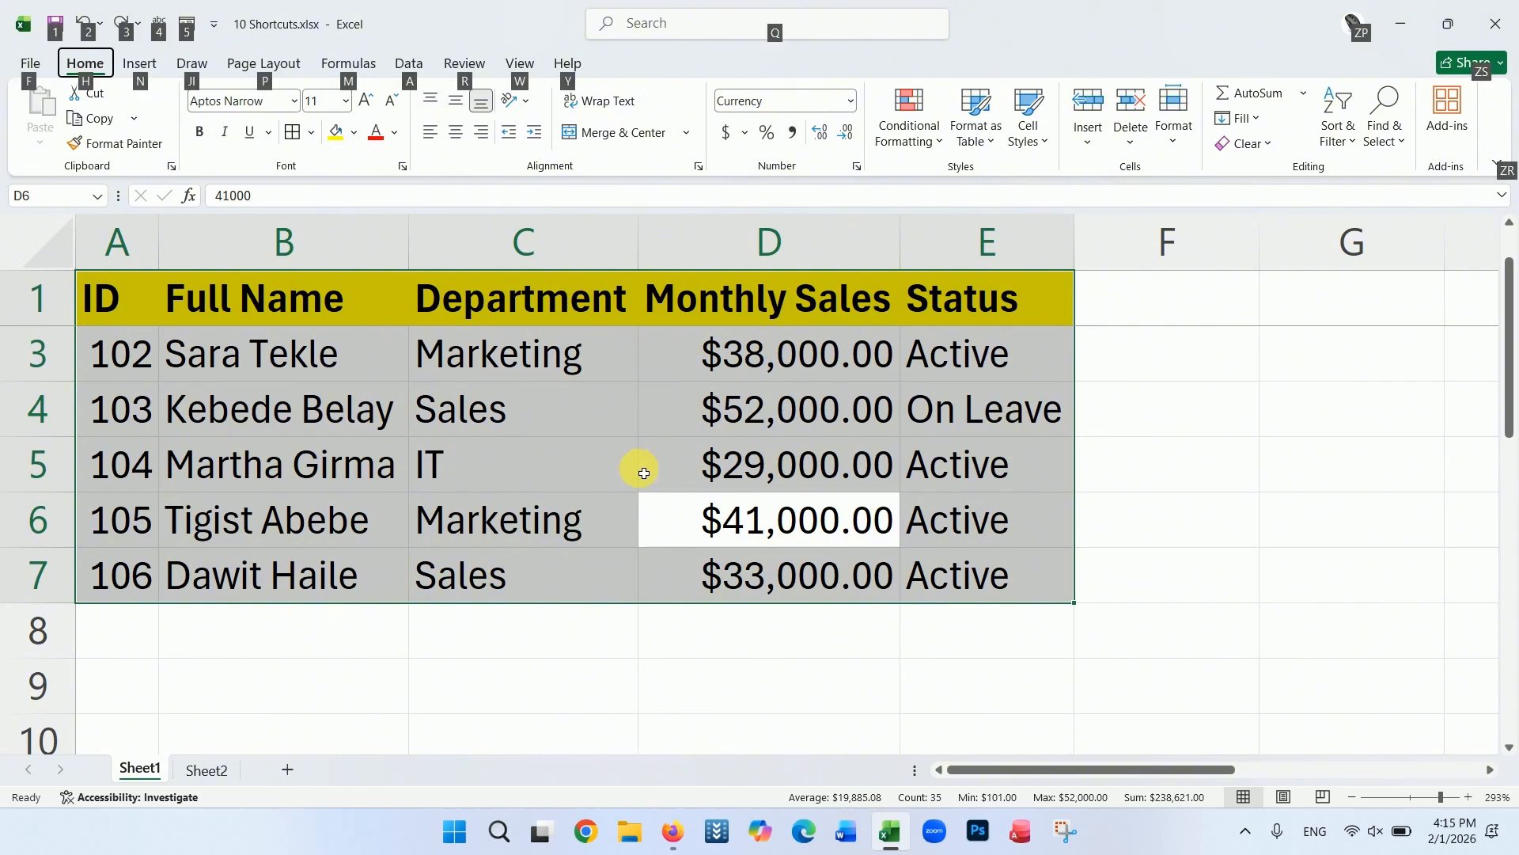
key(h)
key(b)
key(a)
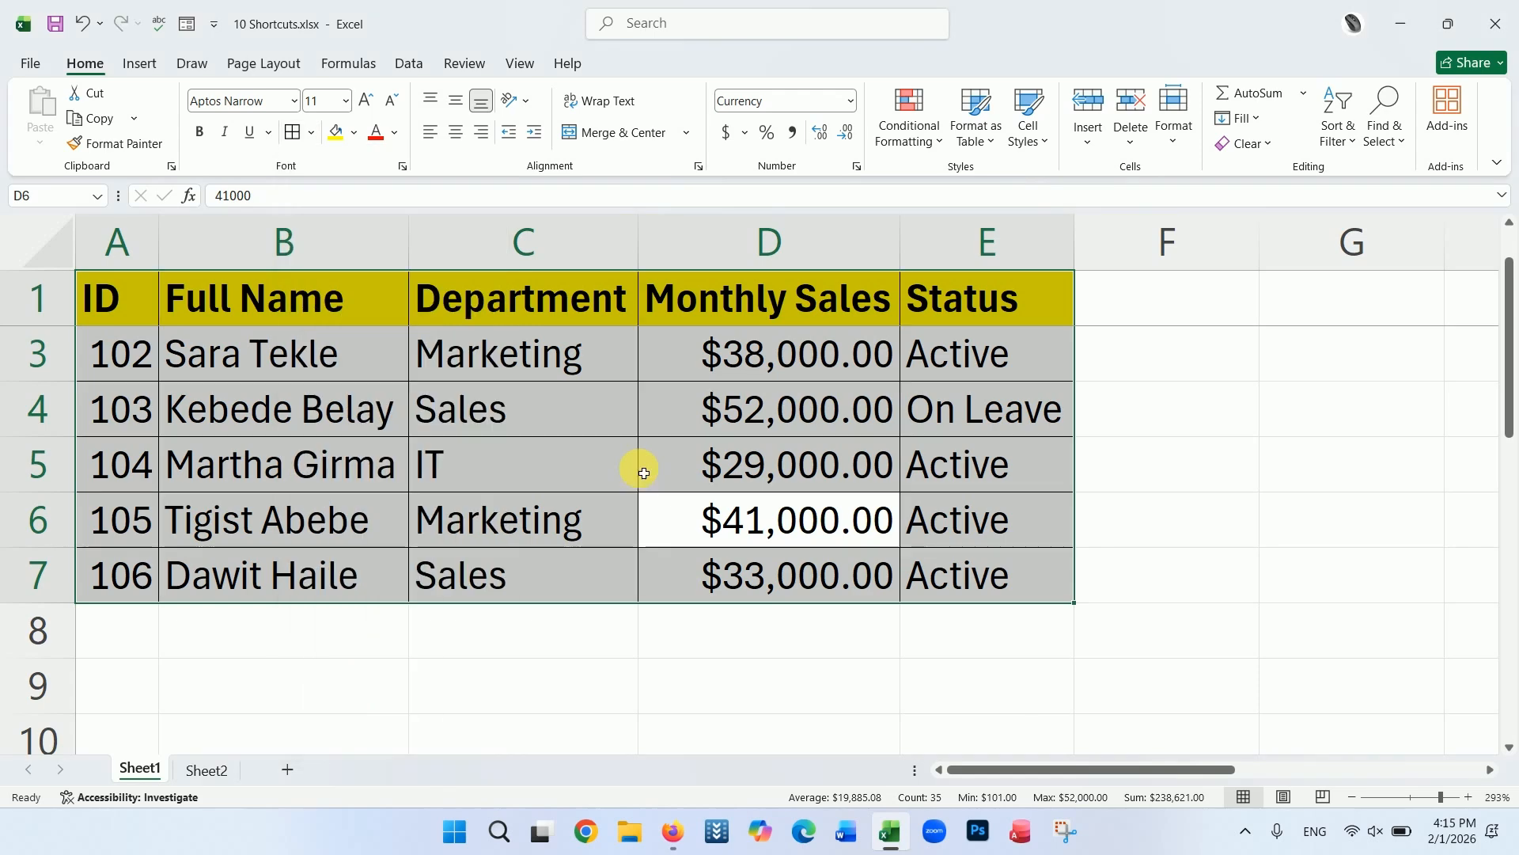
click(753, 685)
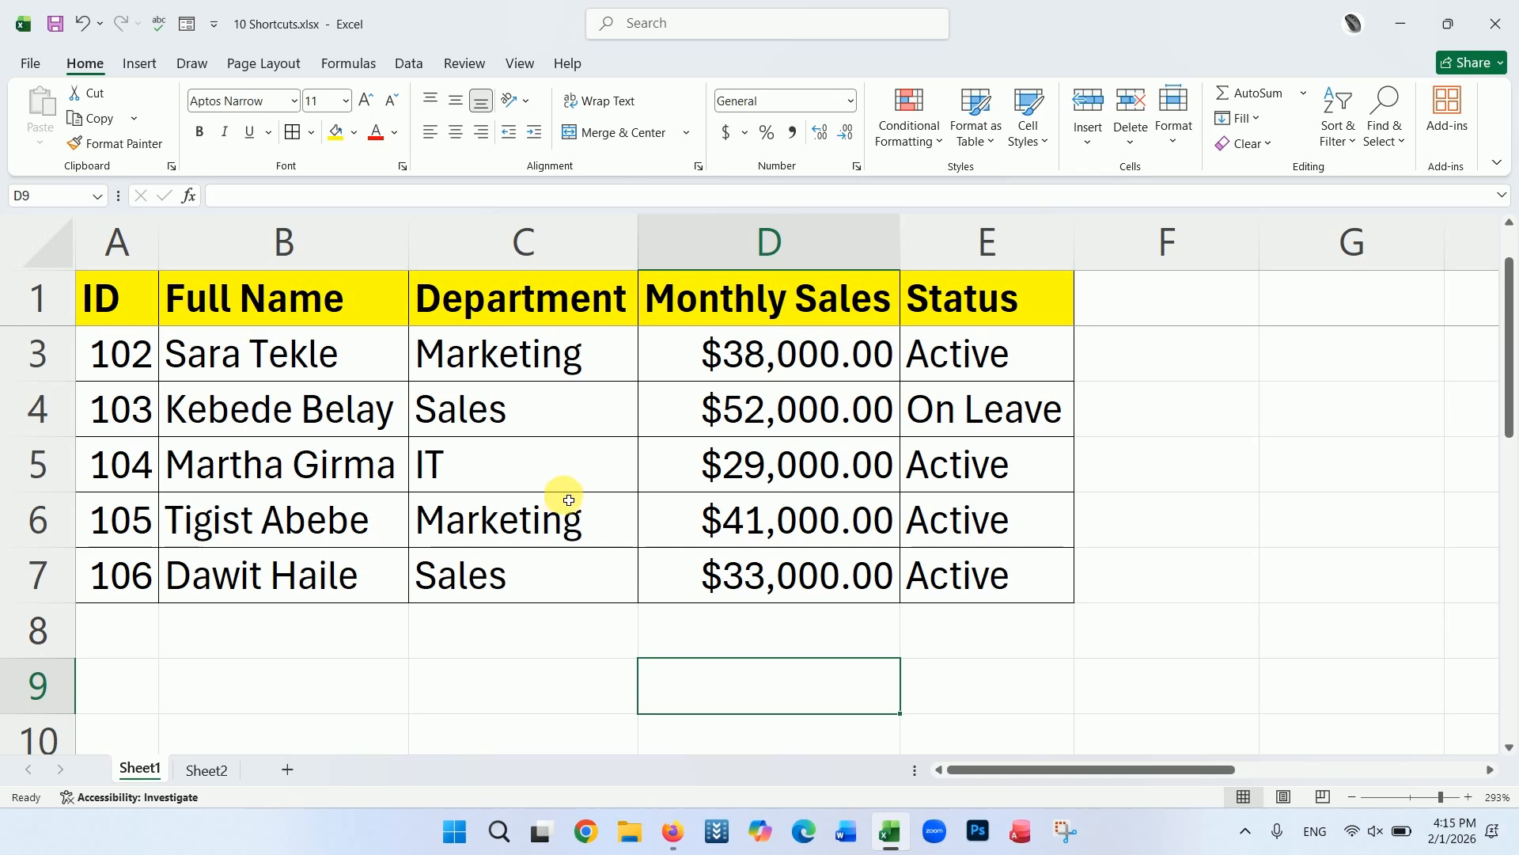
Undo the borders applied to the employee table.
scroll(625, 489, down, 1)
scroll(625, 490, up, 2)
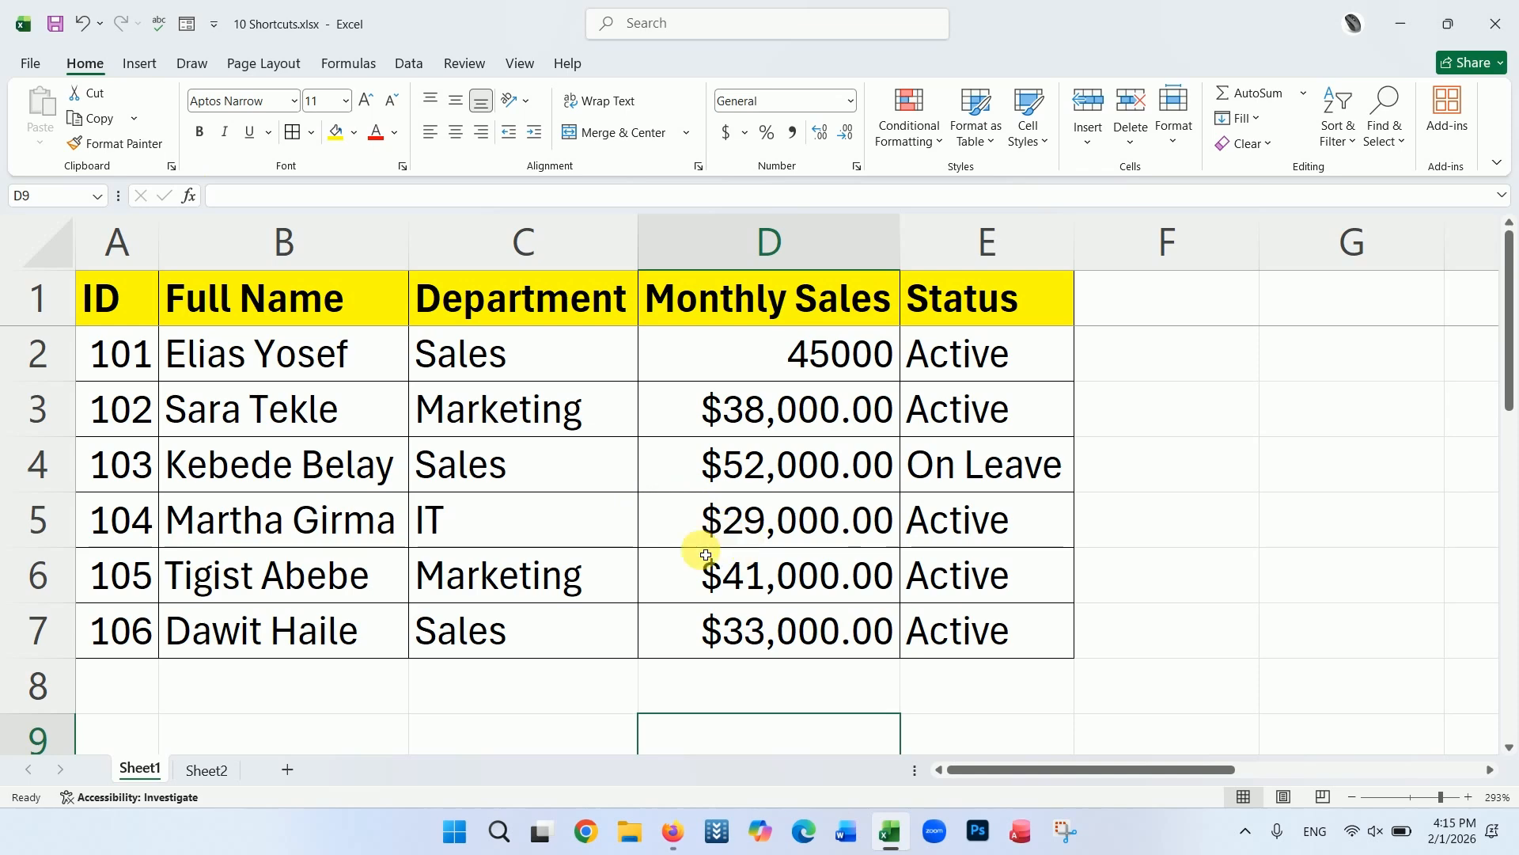
click(671, 573)
key(ctrl+a)
click(712, 574)
click(558, 497)
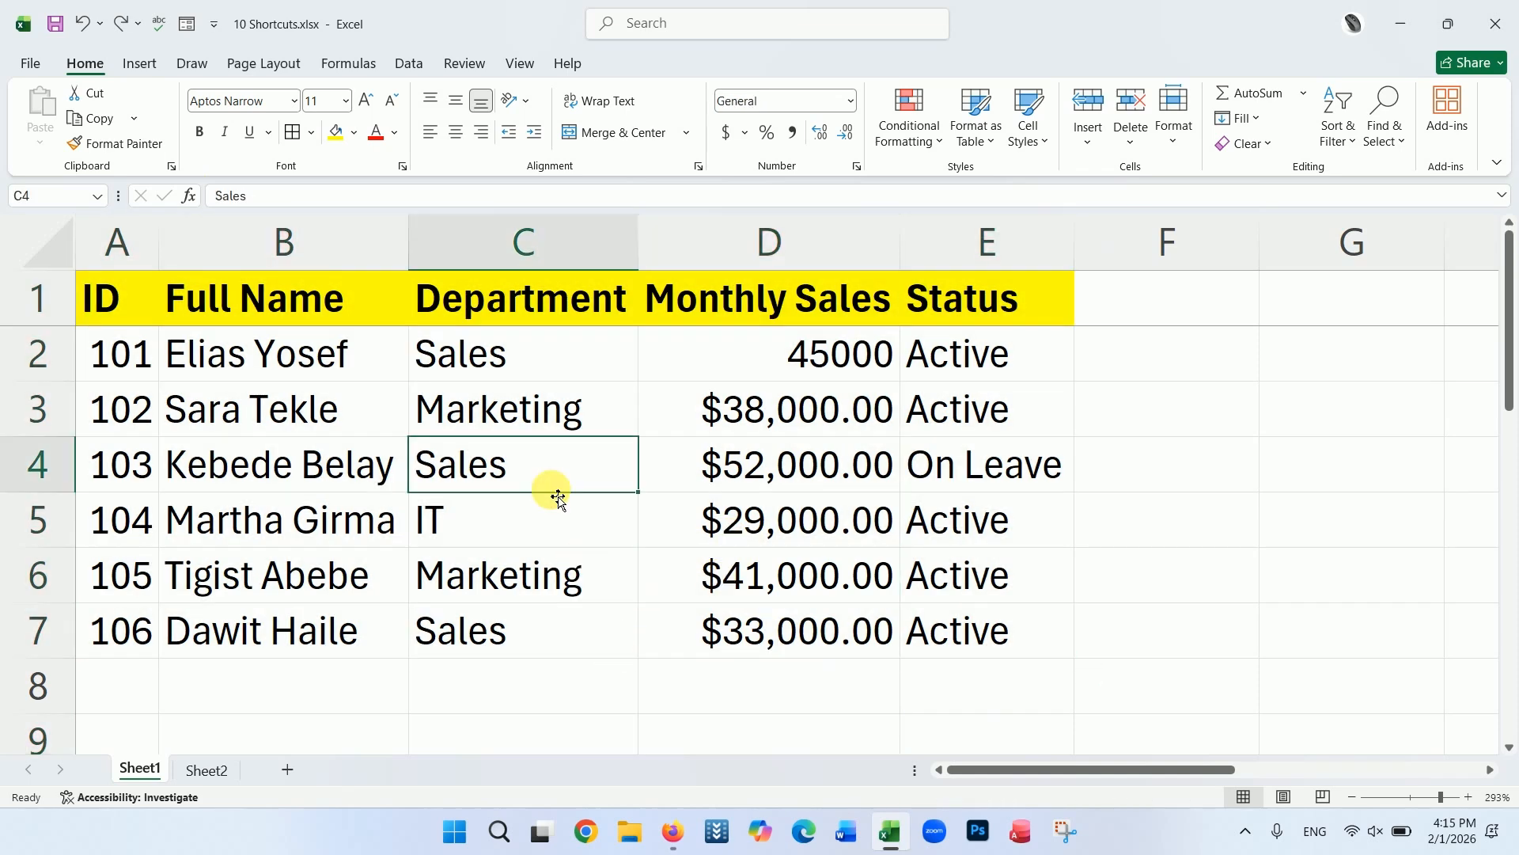
Apply All Borders to the full table range A1:E7.
key(ctrl+a)
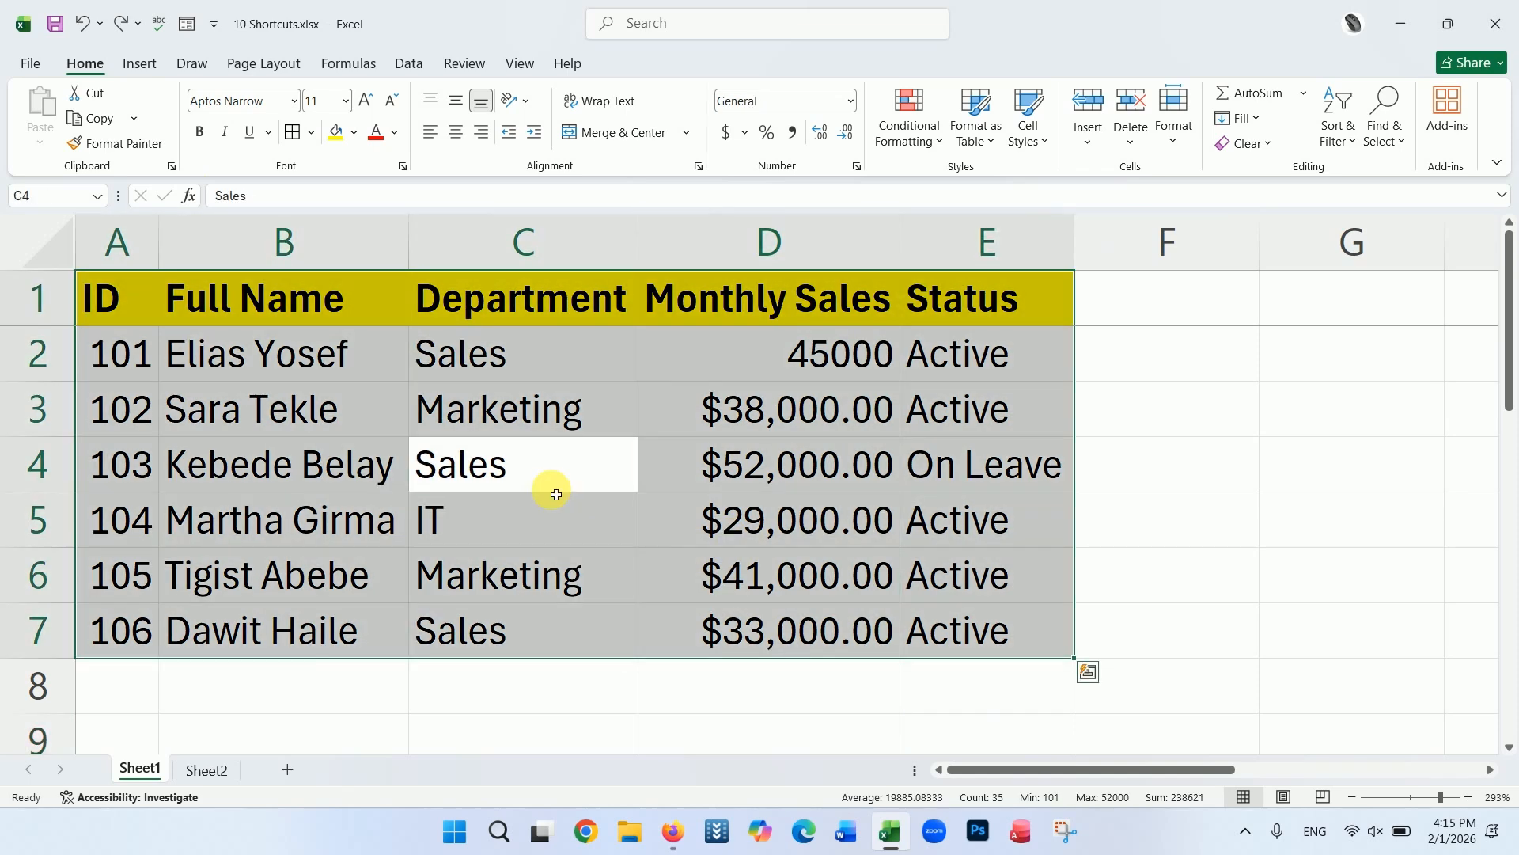
key(alt)
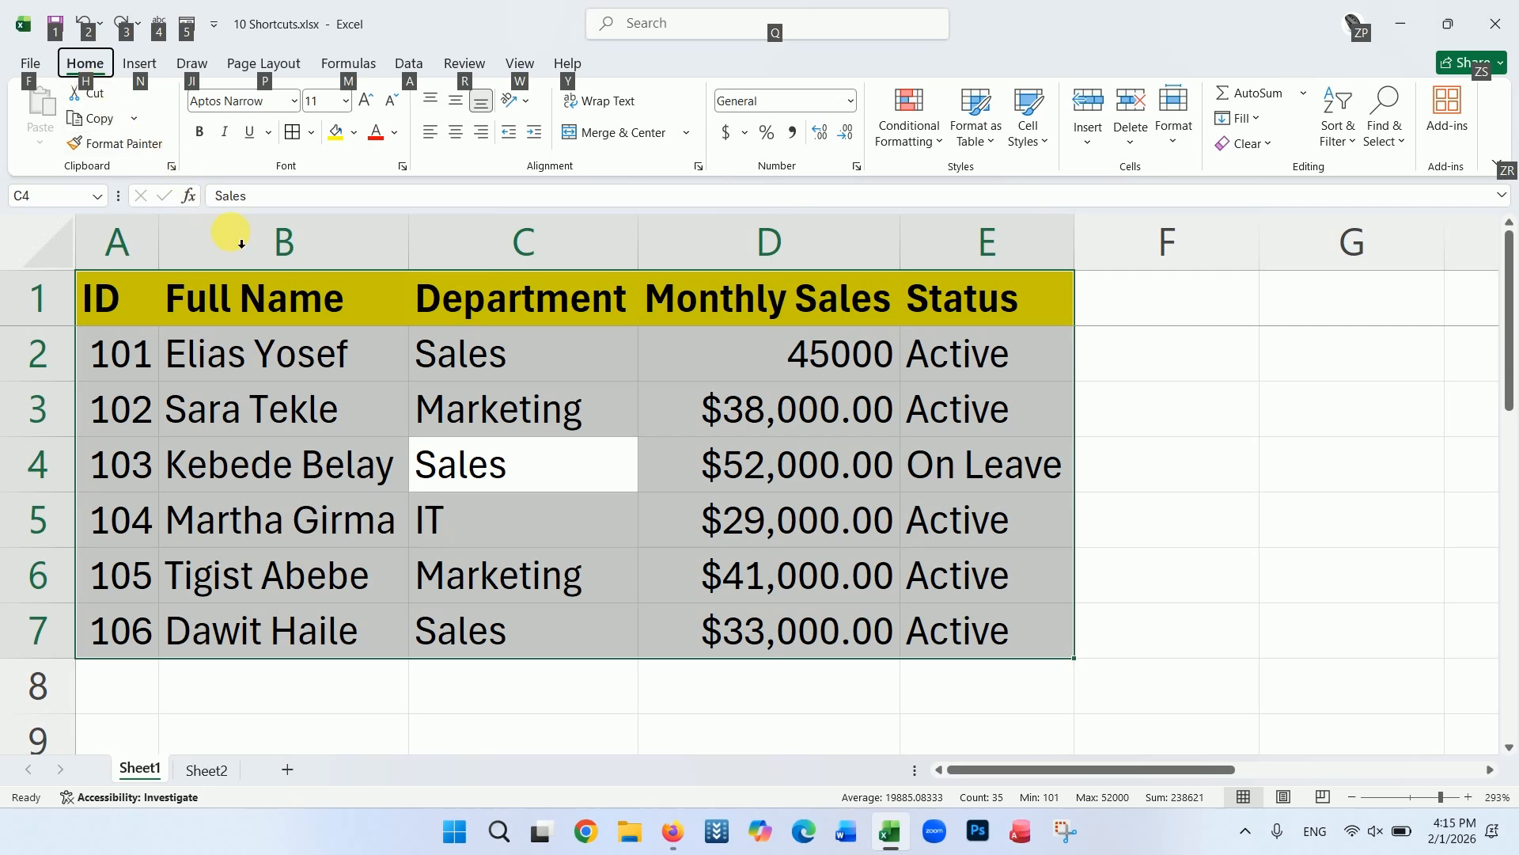
key(h)
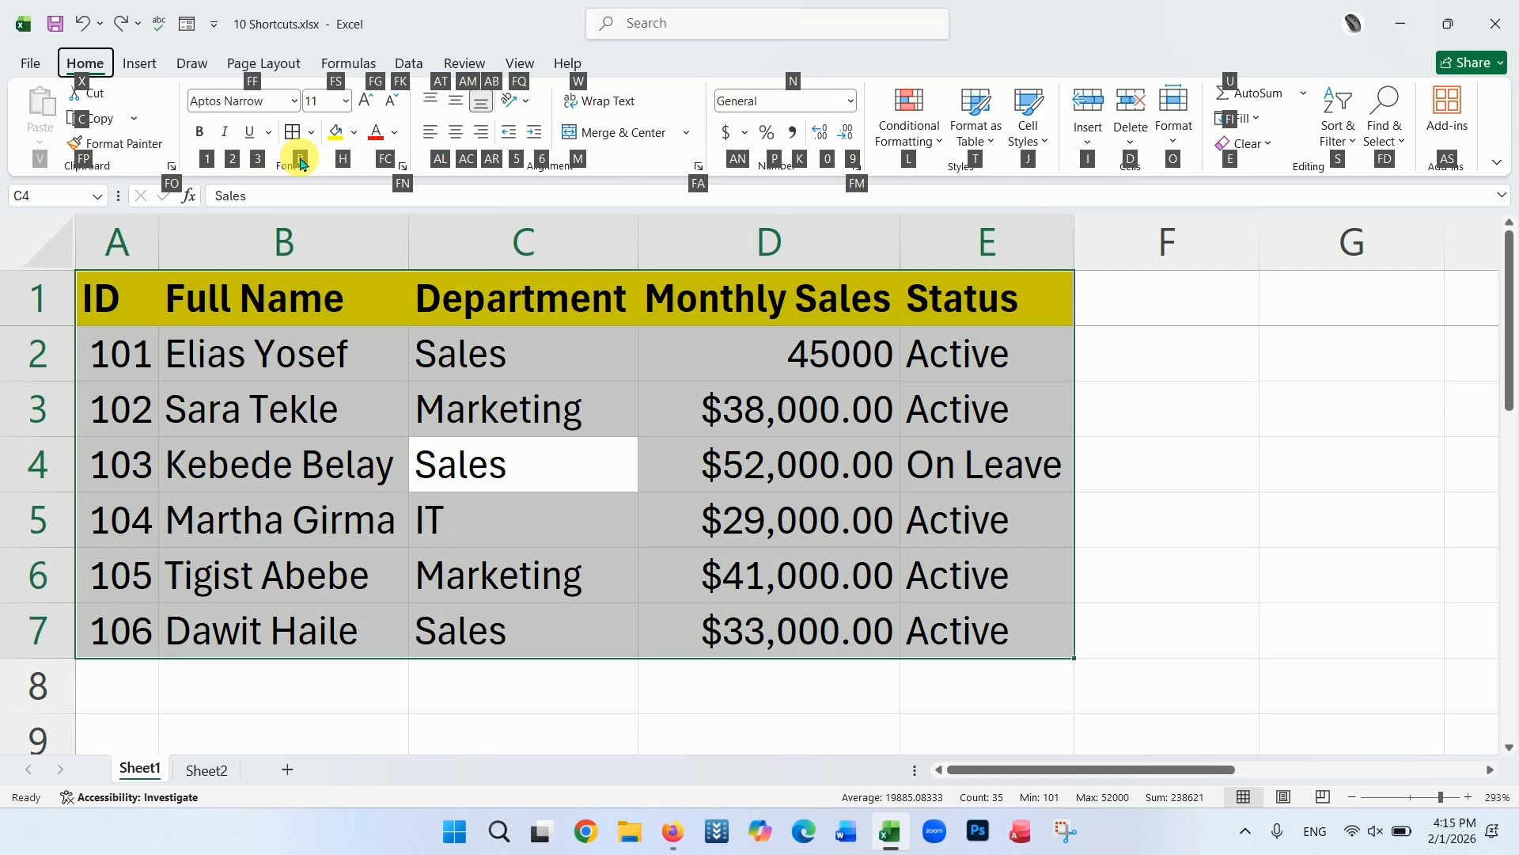
key(b)
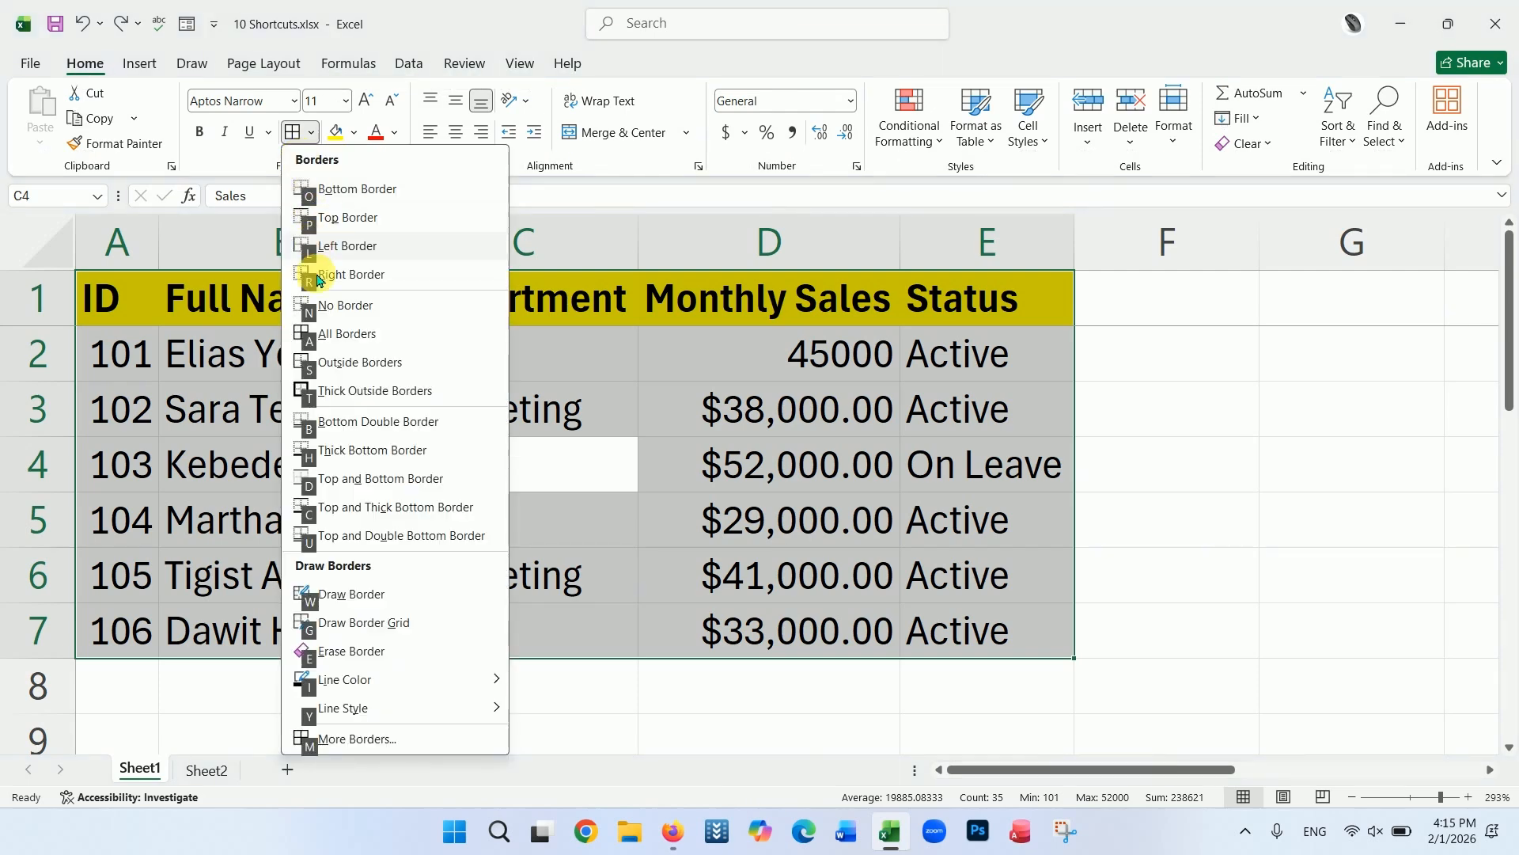
click(311, 333)
click(660, 624)
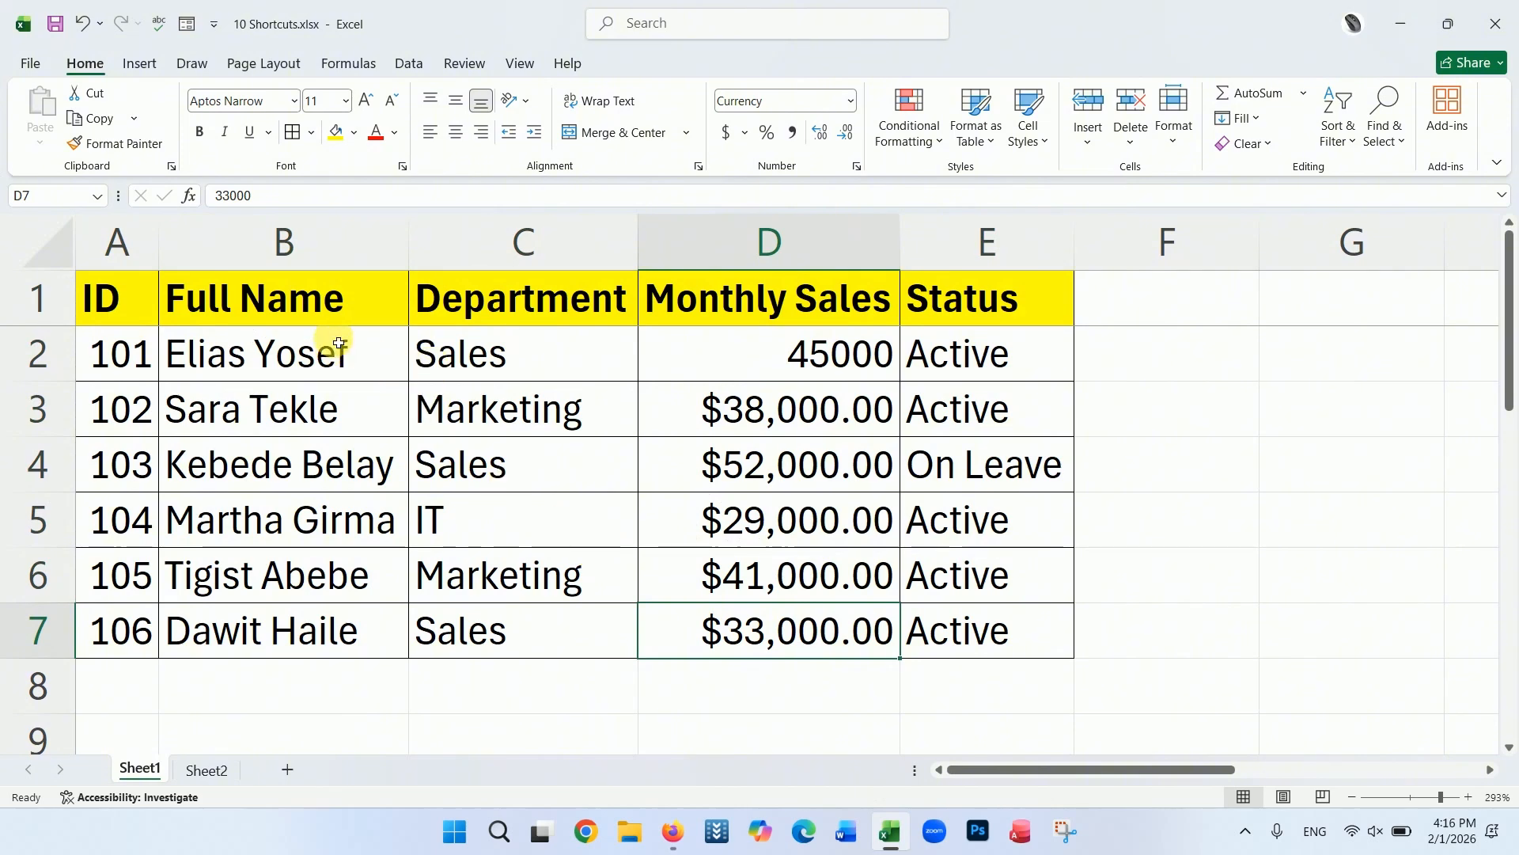
Examine the freeze panes options with B1 selected, and close them without choosing one.
click(373, 324)
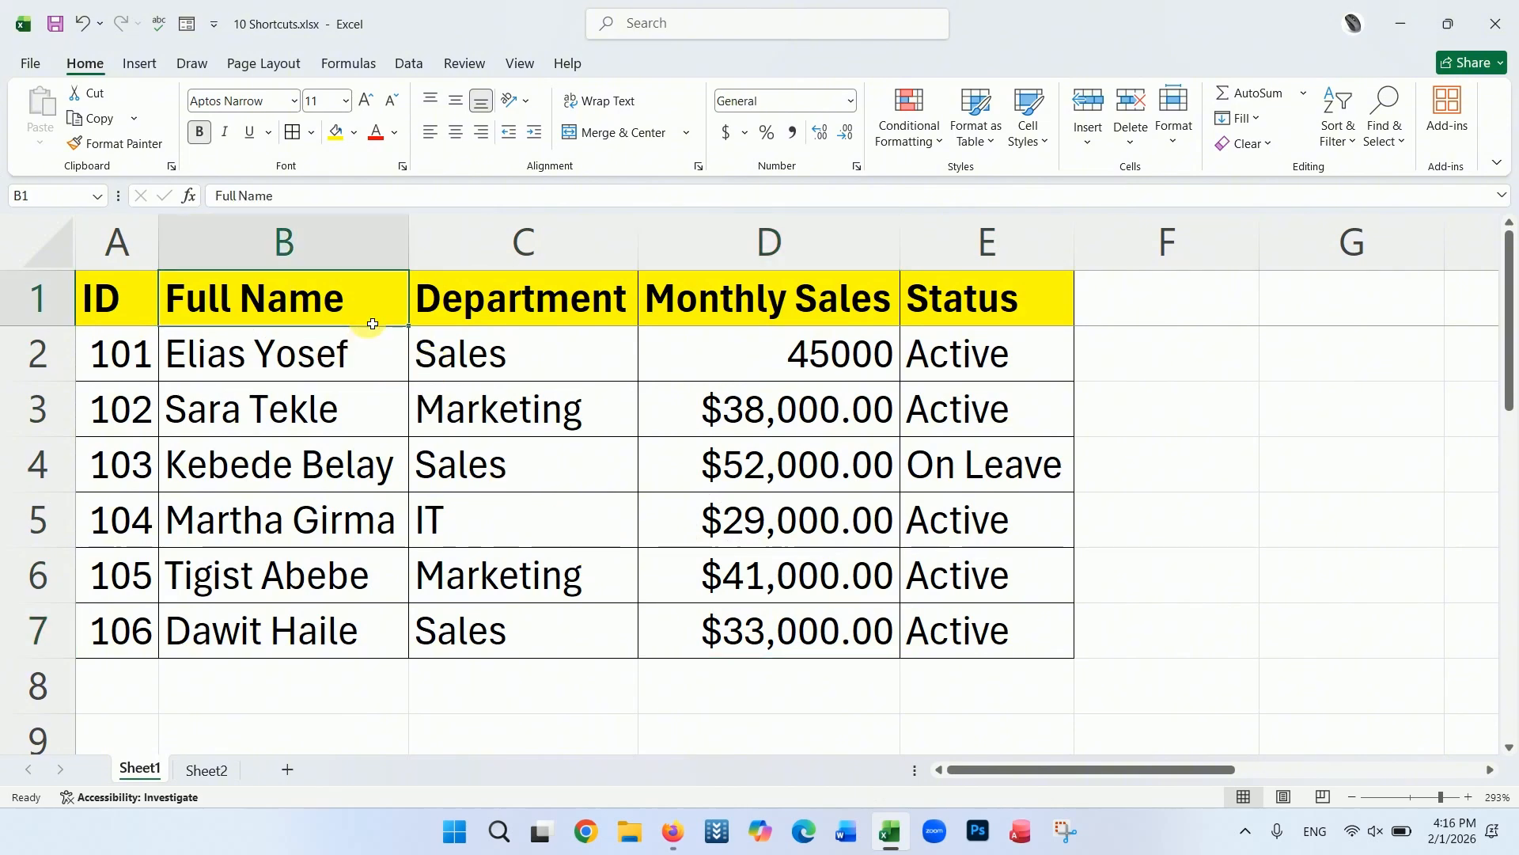
key(alt)
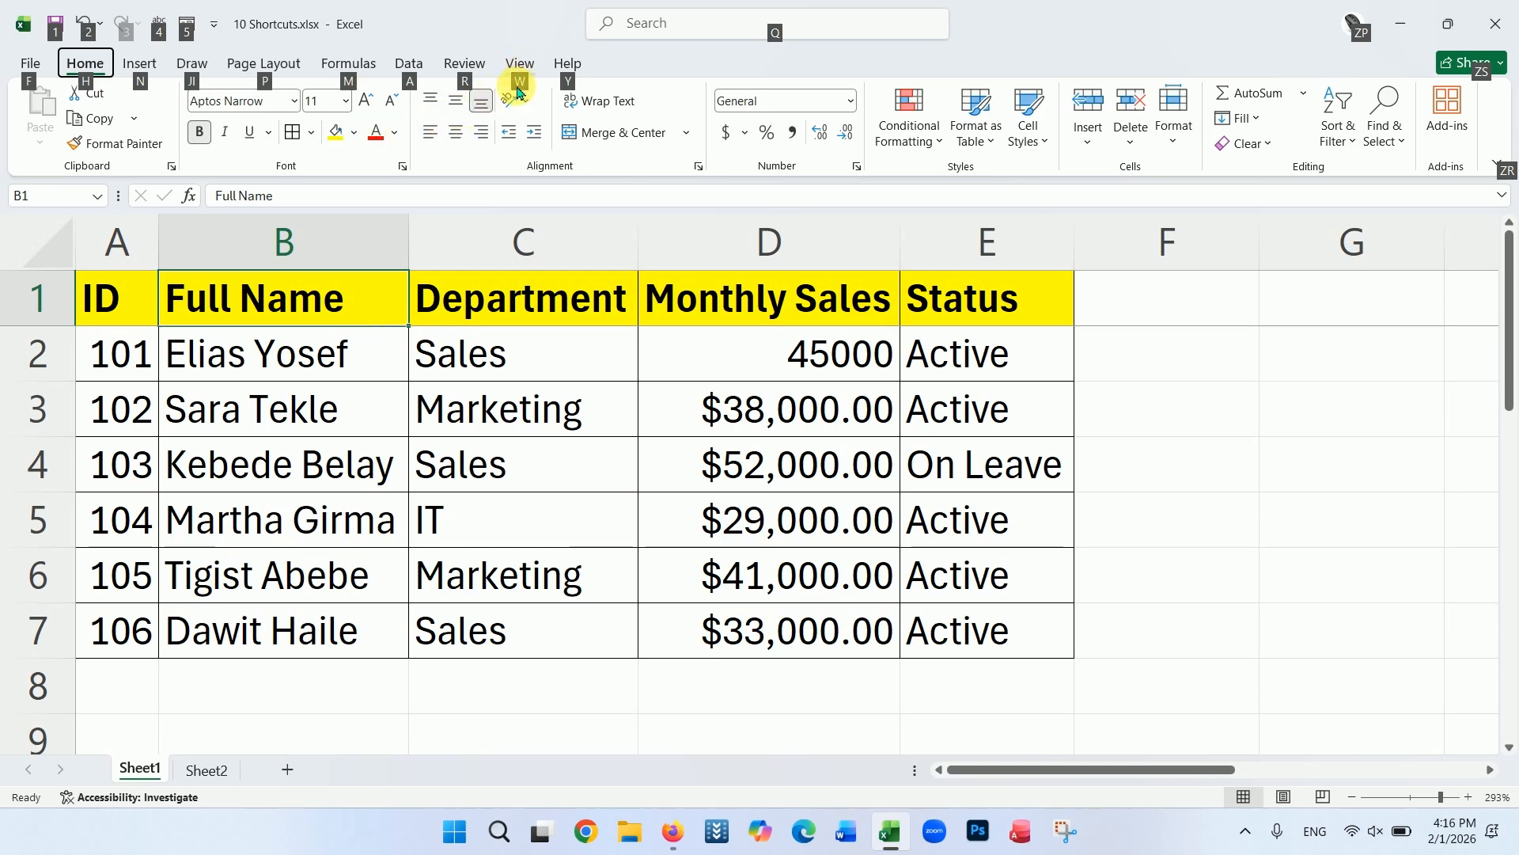
key(w)
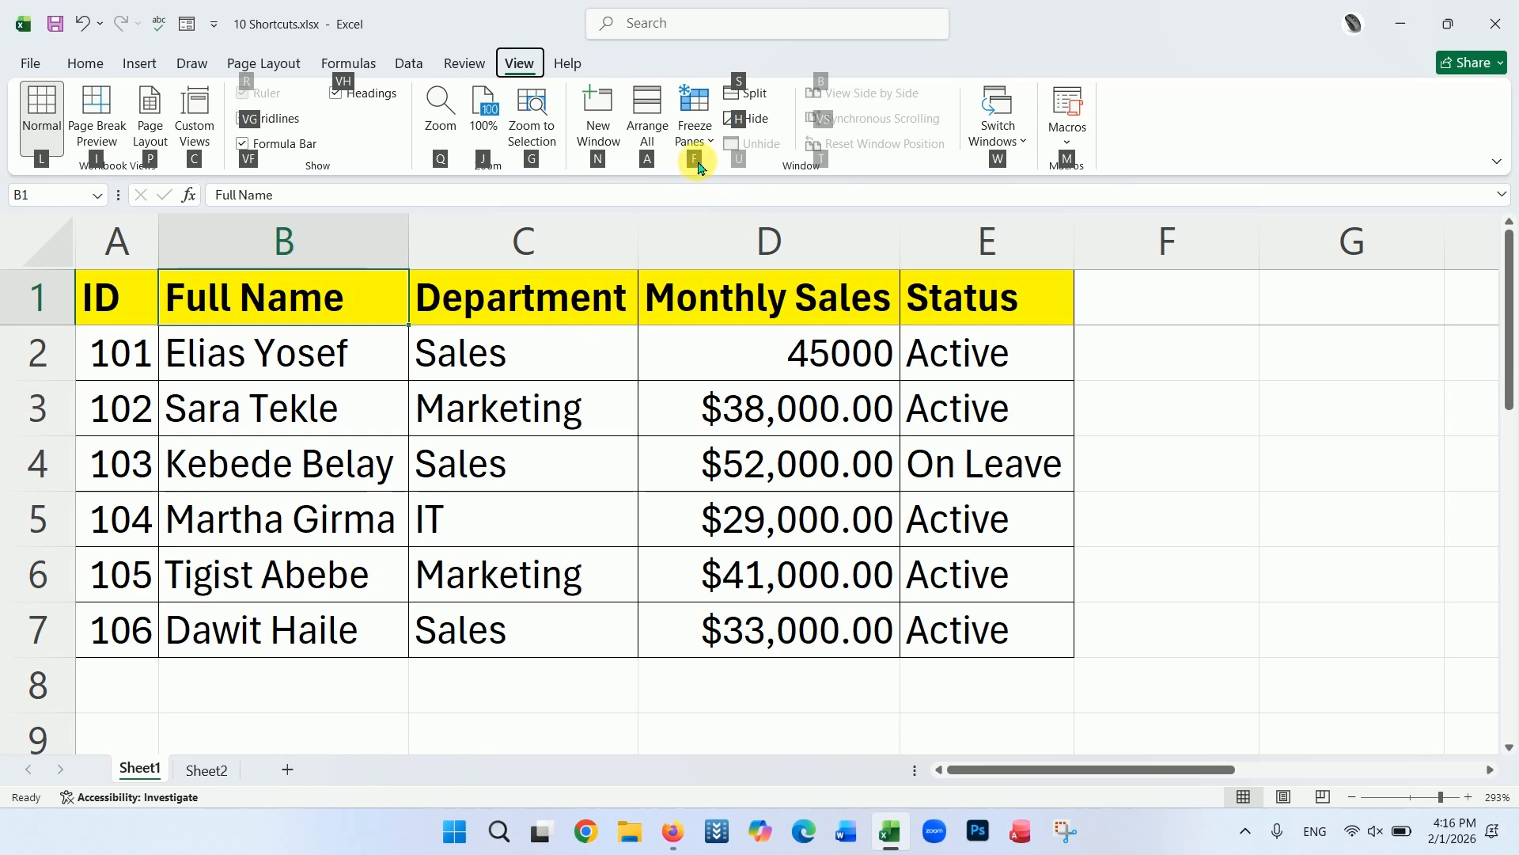
key(f)
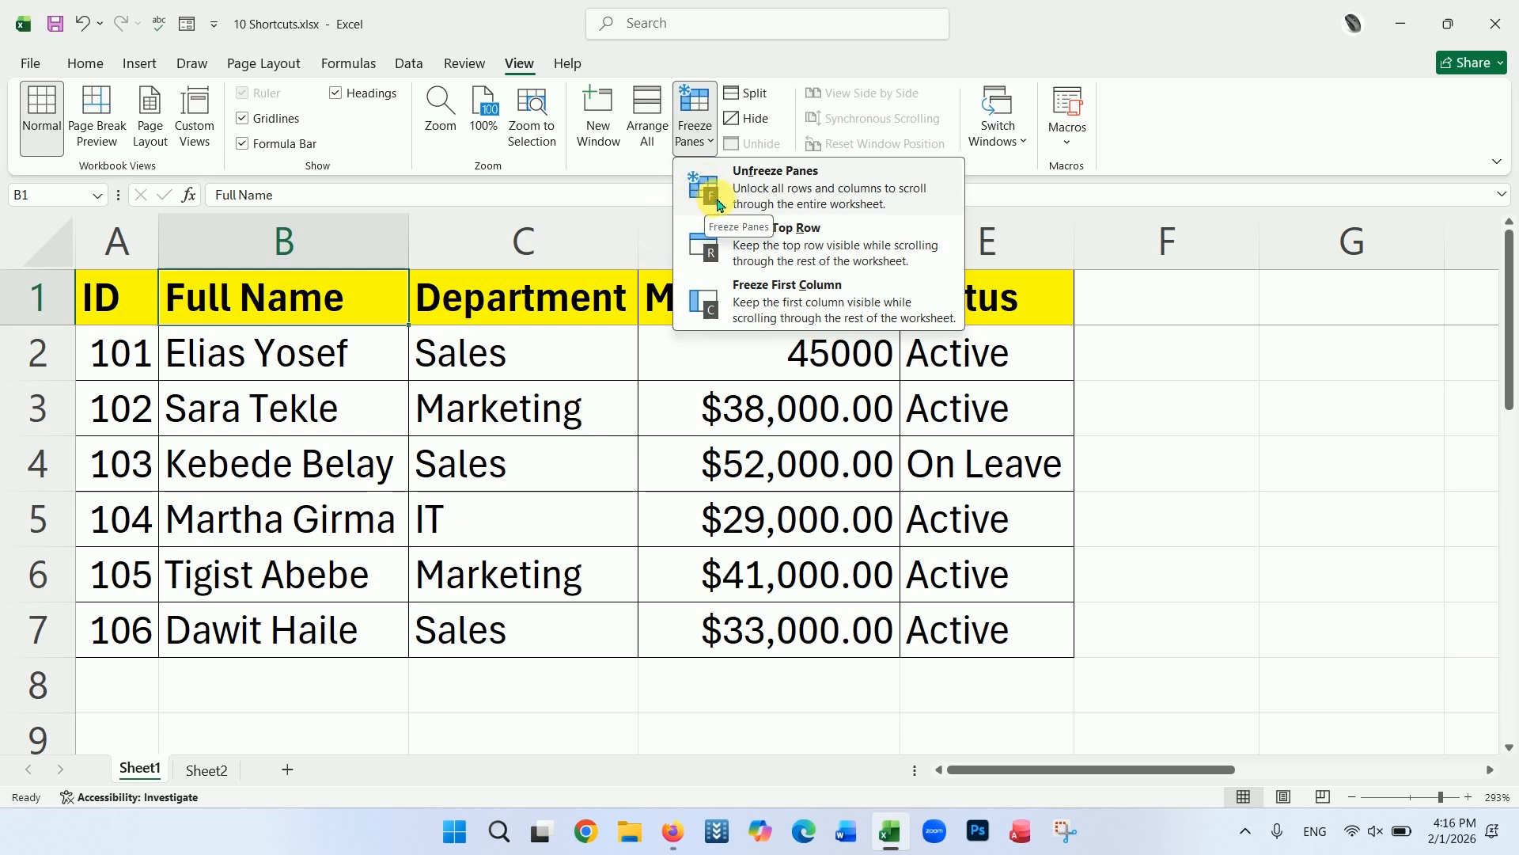
click(643, 488)
click(87, 65)
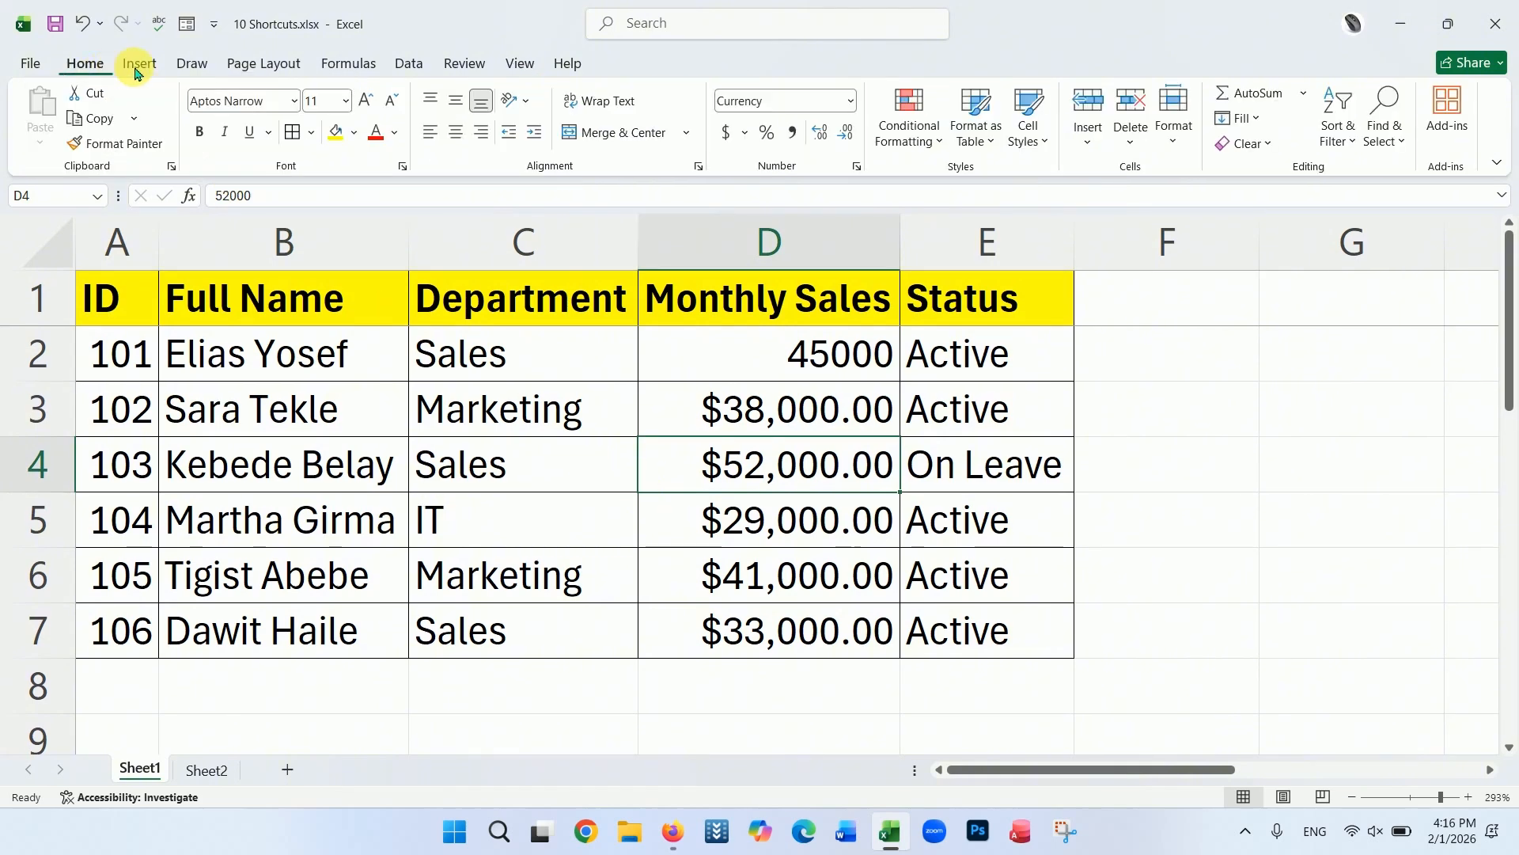
click(562, 446)
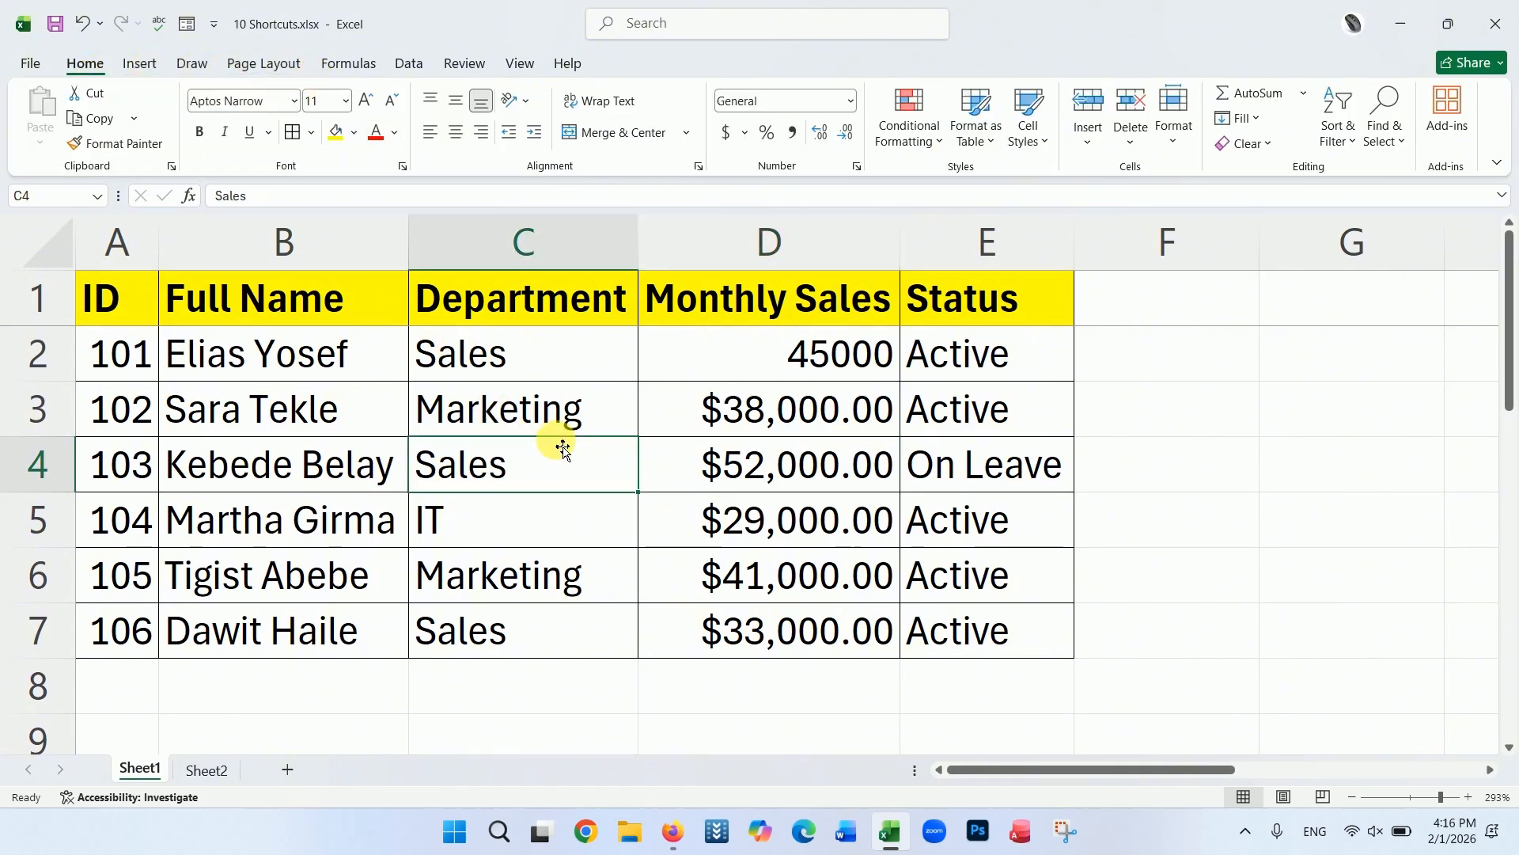